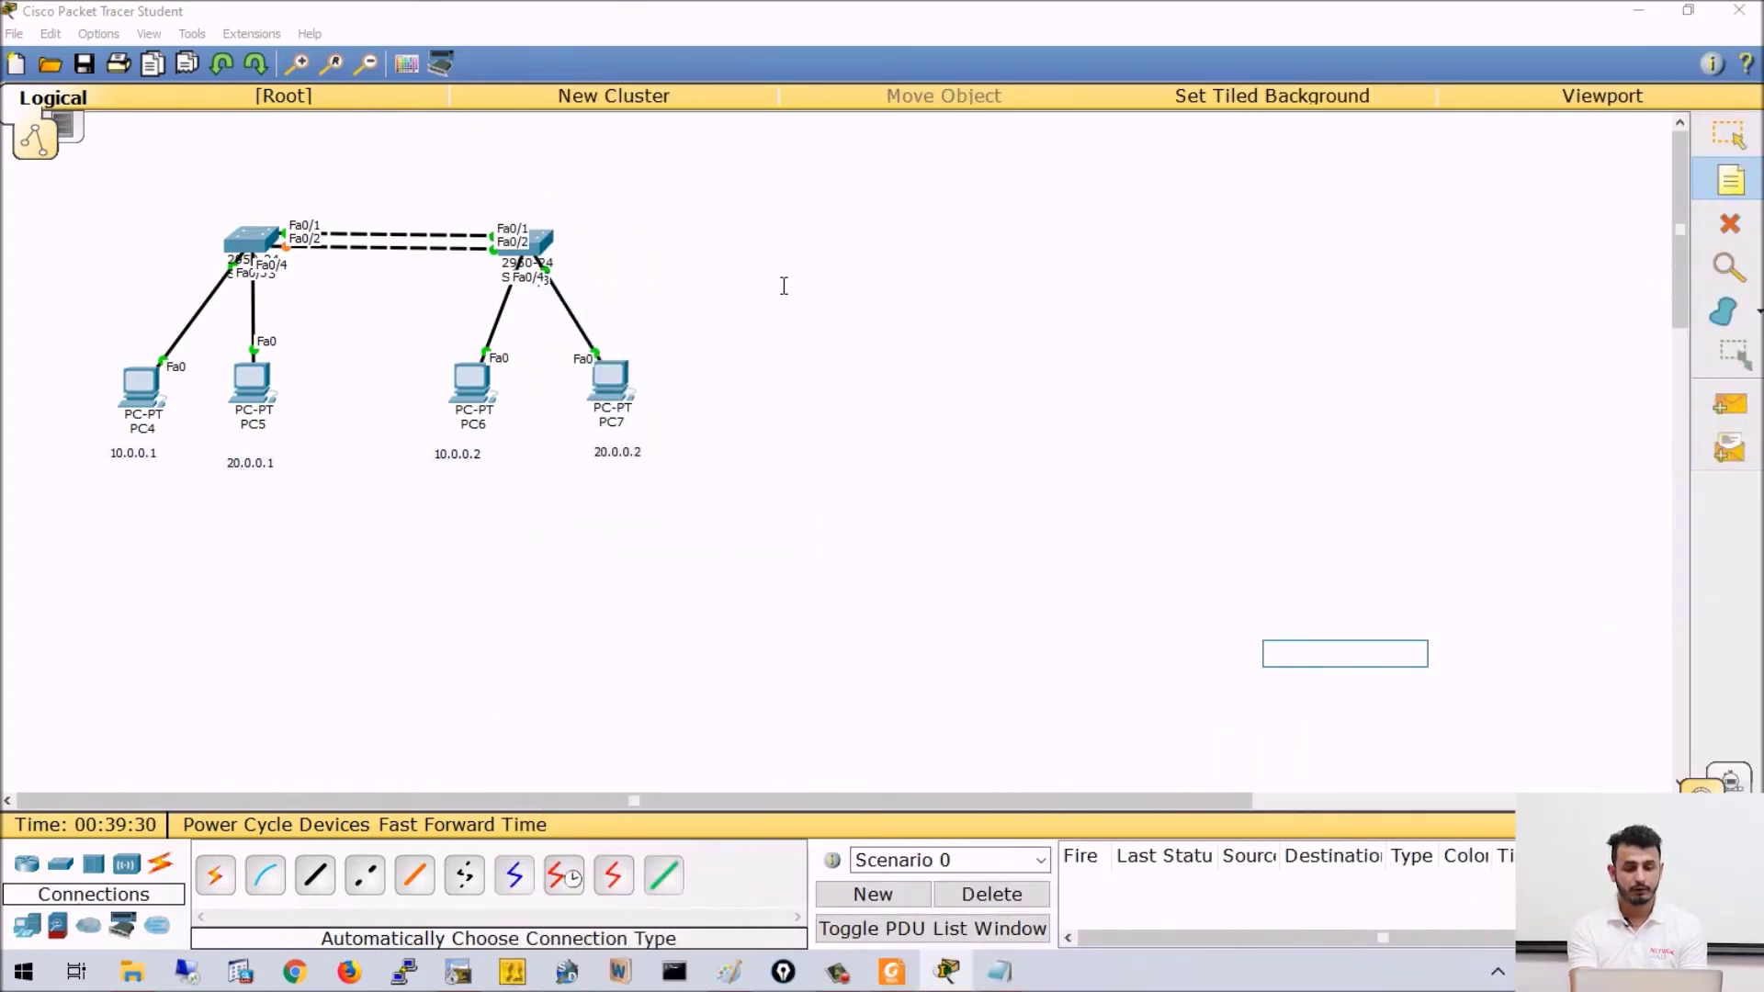
# - Place a "Root Bridge" note above the switch connected to PC6 and PC7
pyautogui.click(937, 314)
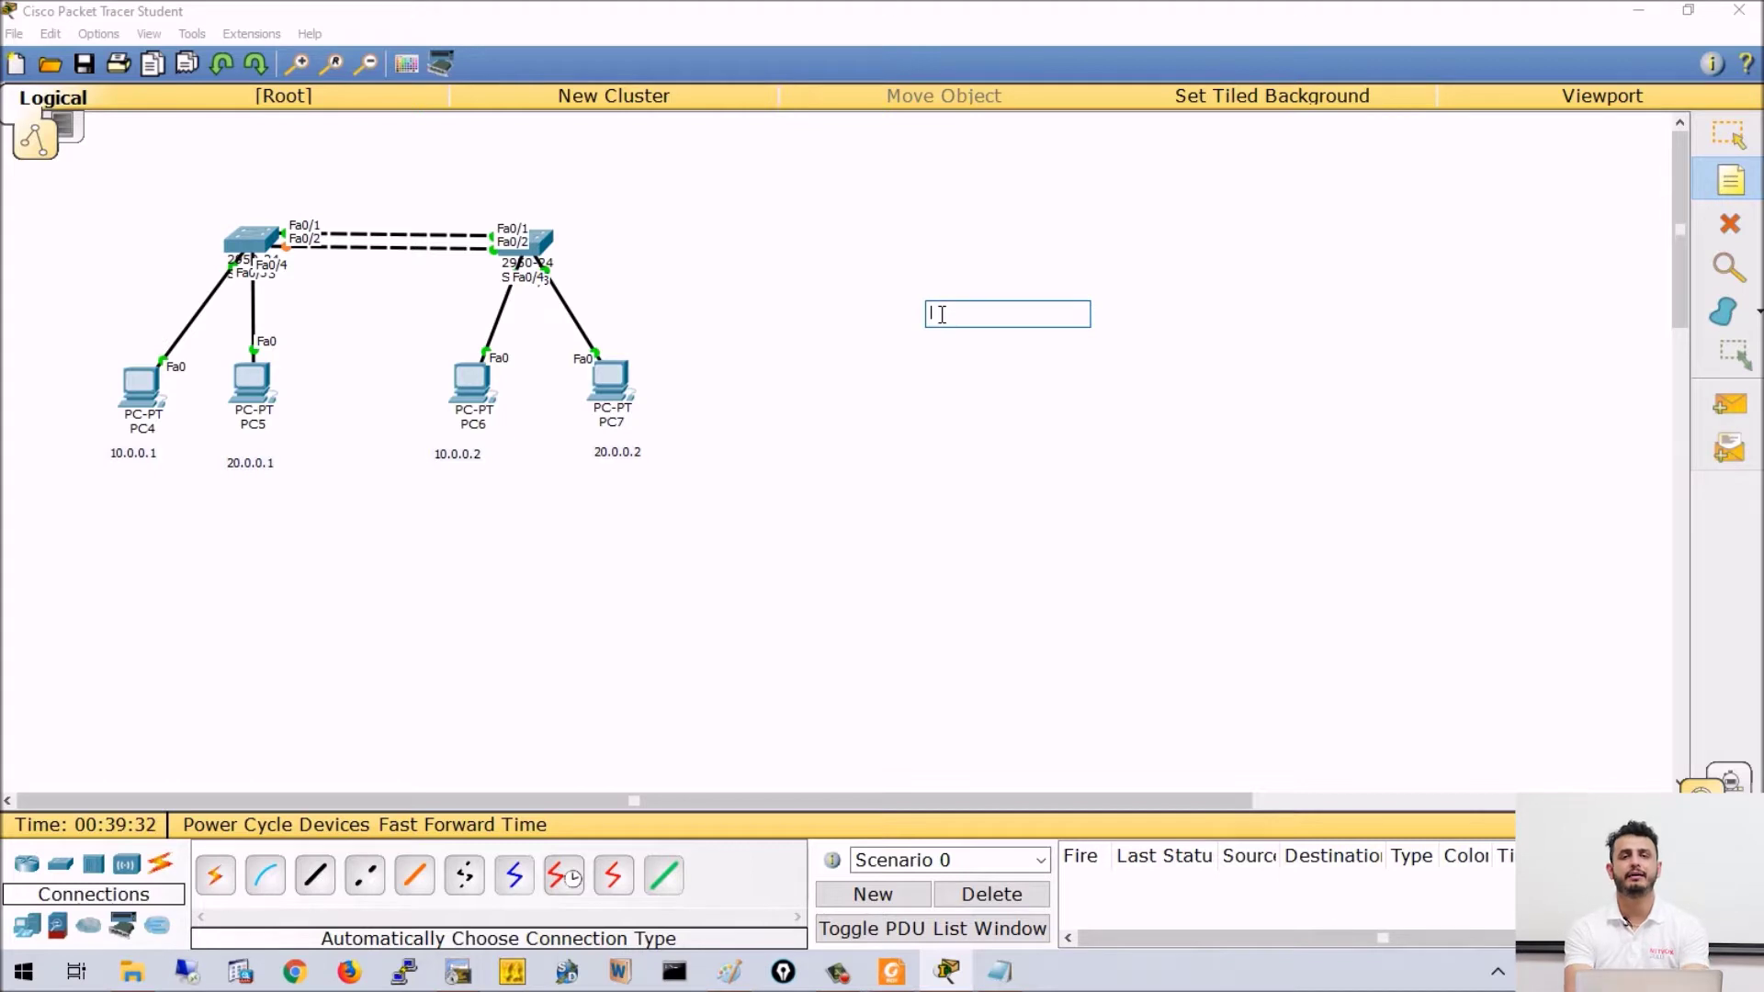
pyautogui.click(809, 321)
pyautogui.click(552, 190)
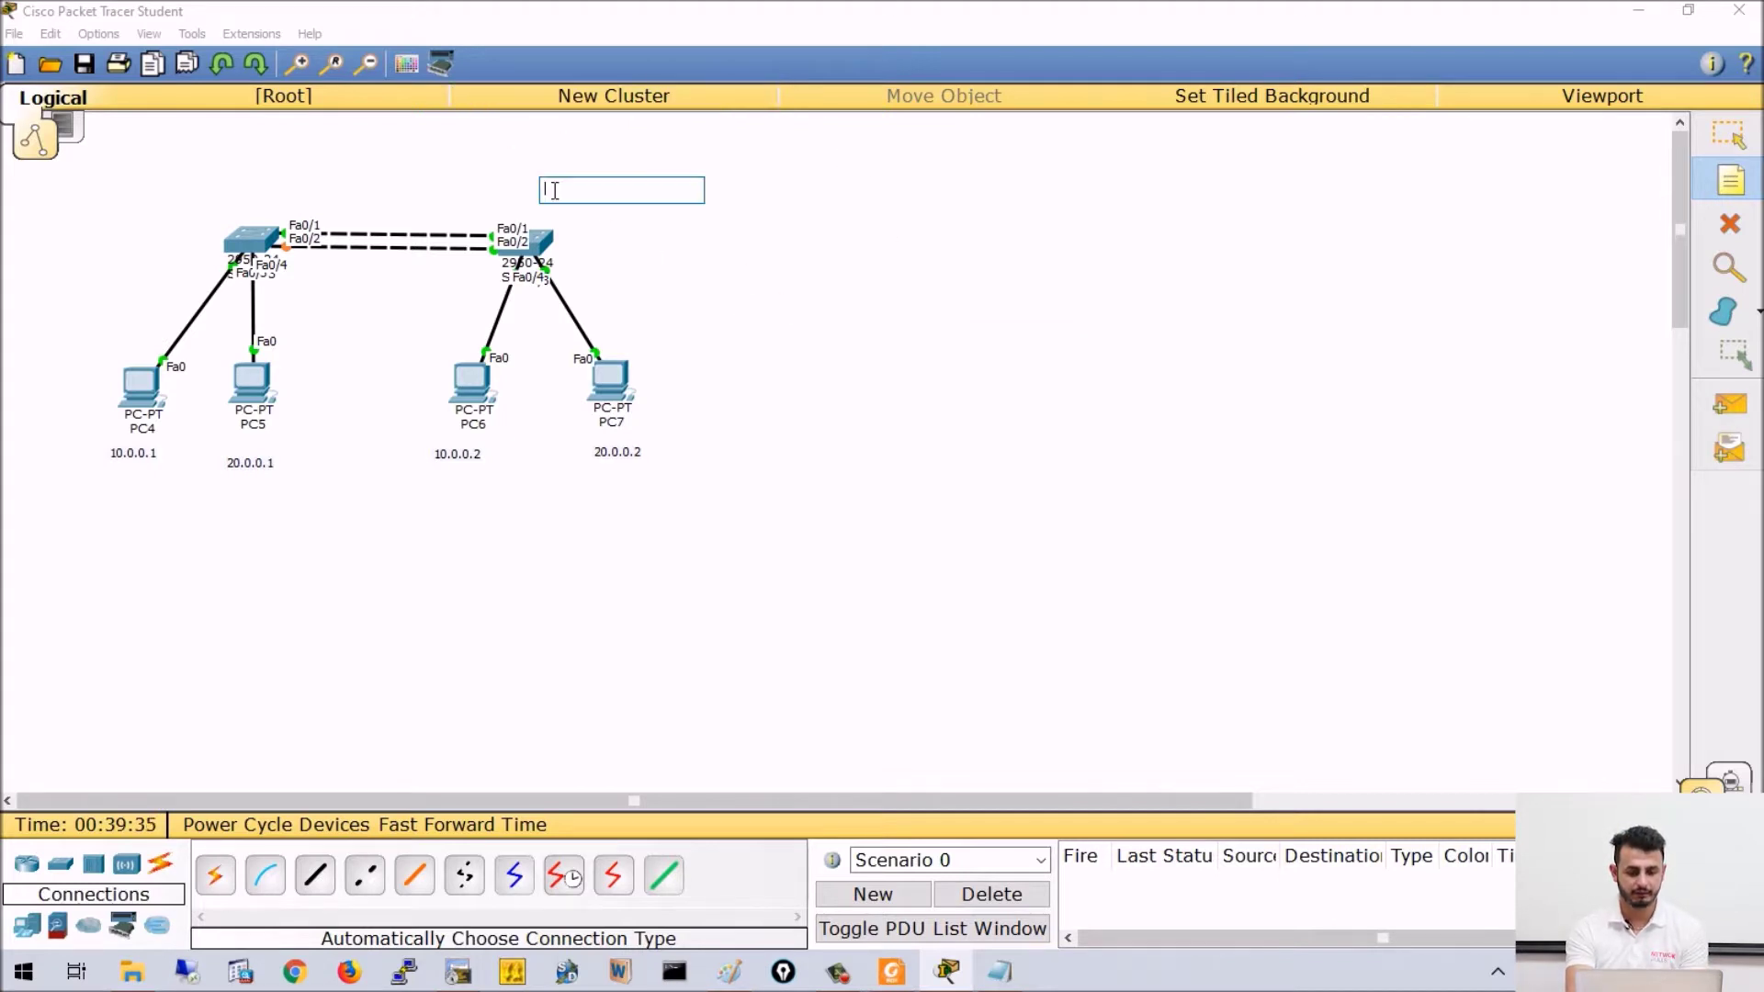
pyautogui.click(528, 190)
pyautogui.write('Ro')
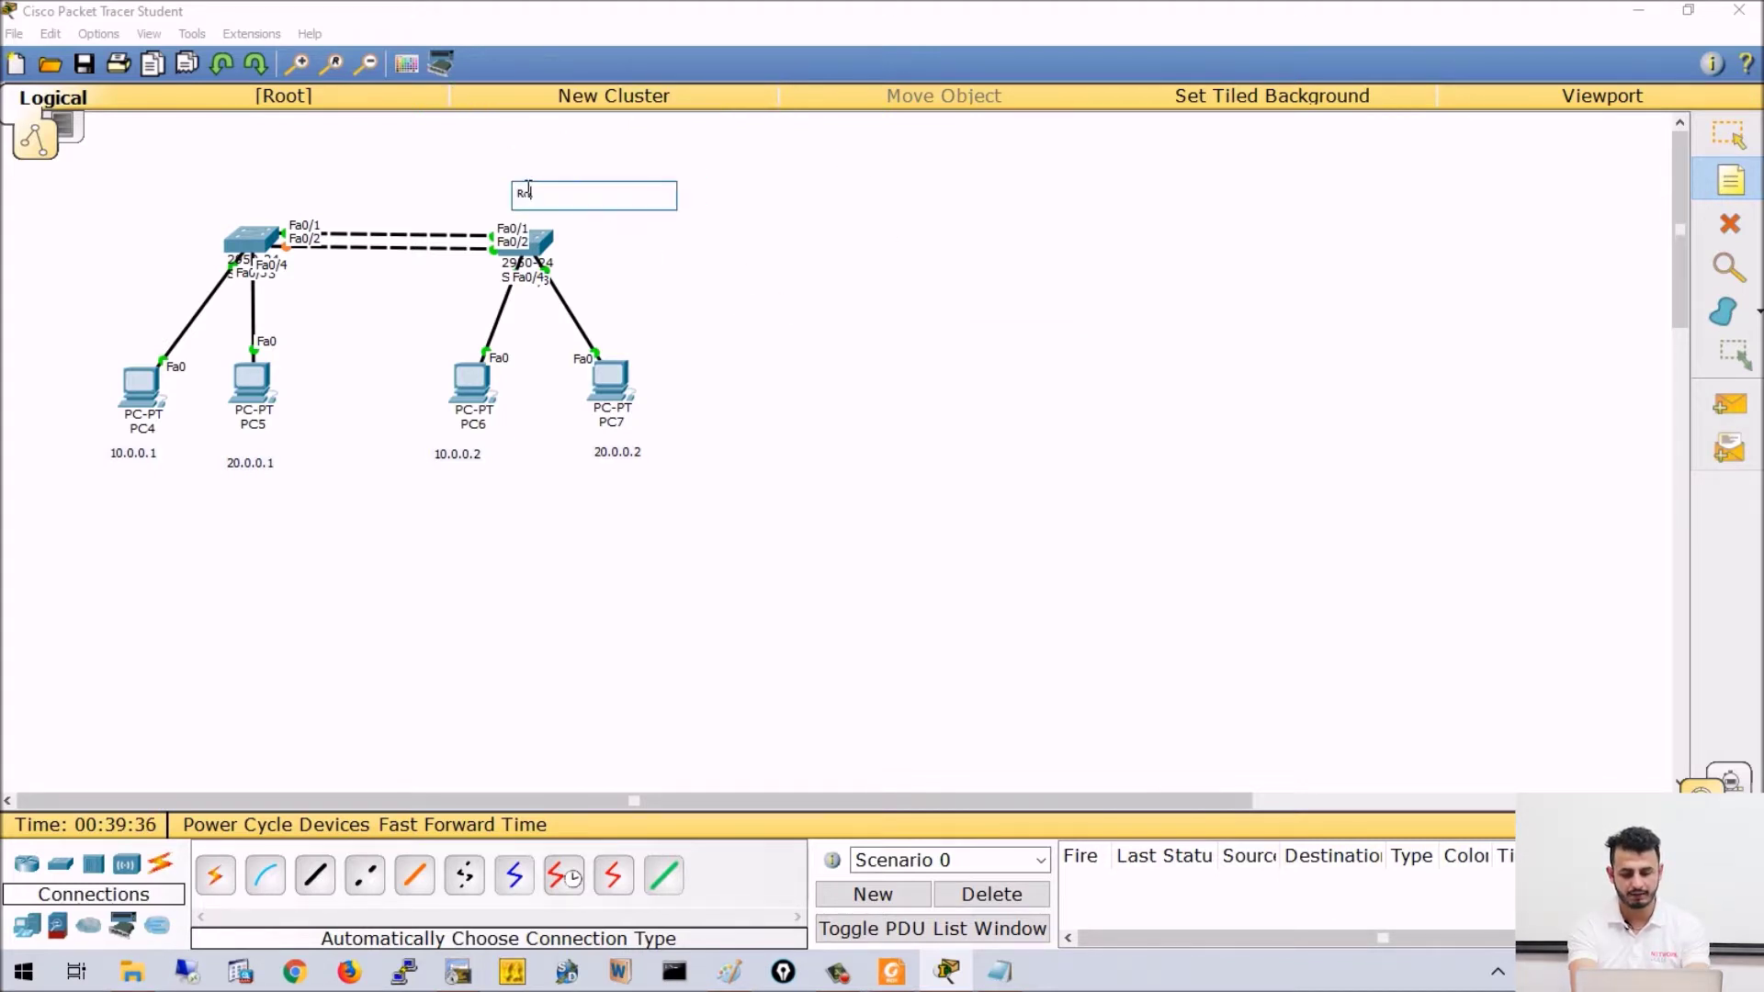
pyautogui.write('ot Bridge')
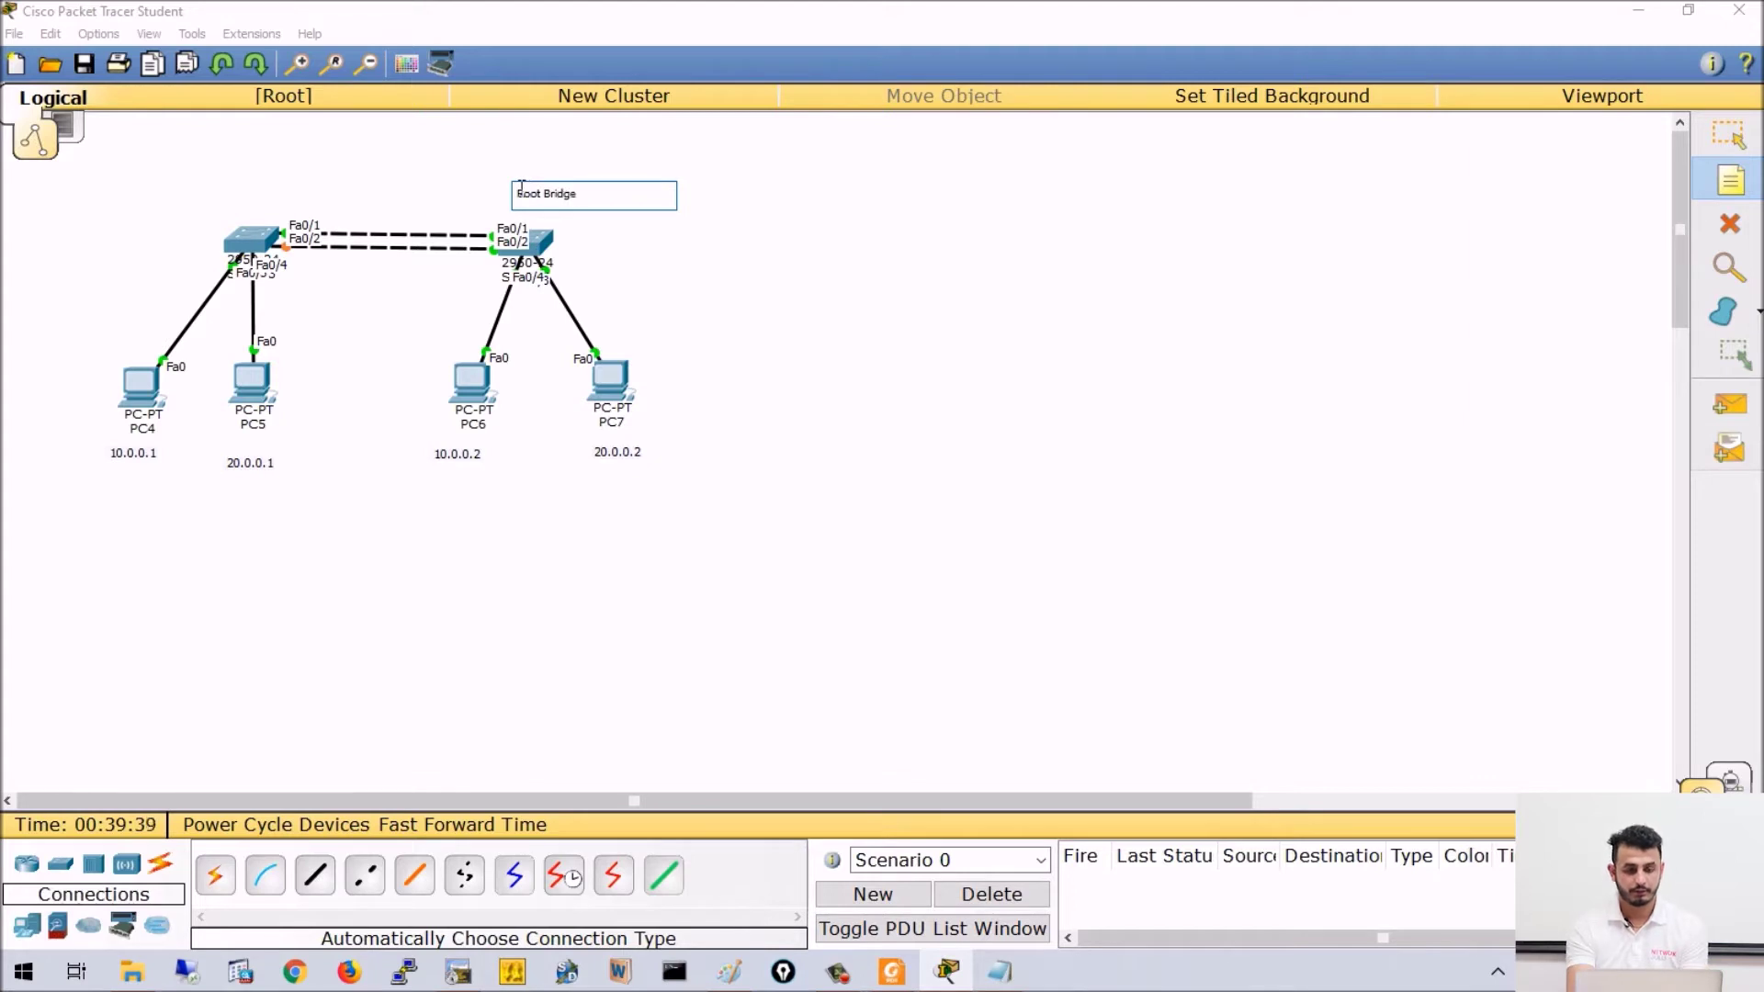
# - Add an "NRB" note above the switch connected to PC4 and PC5, and a "DP" note above the Root Bridge label
pyautogui.click(236, 186)
pyautogui.write('N')
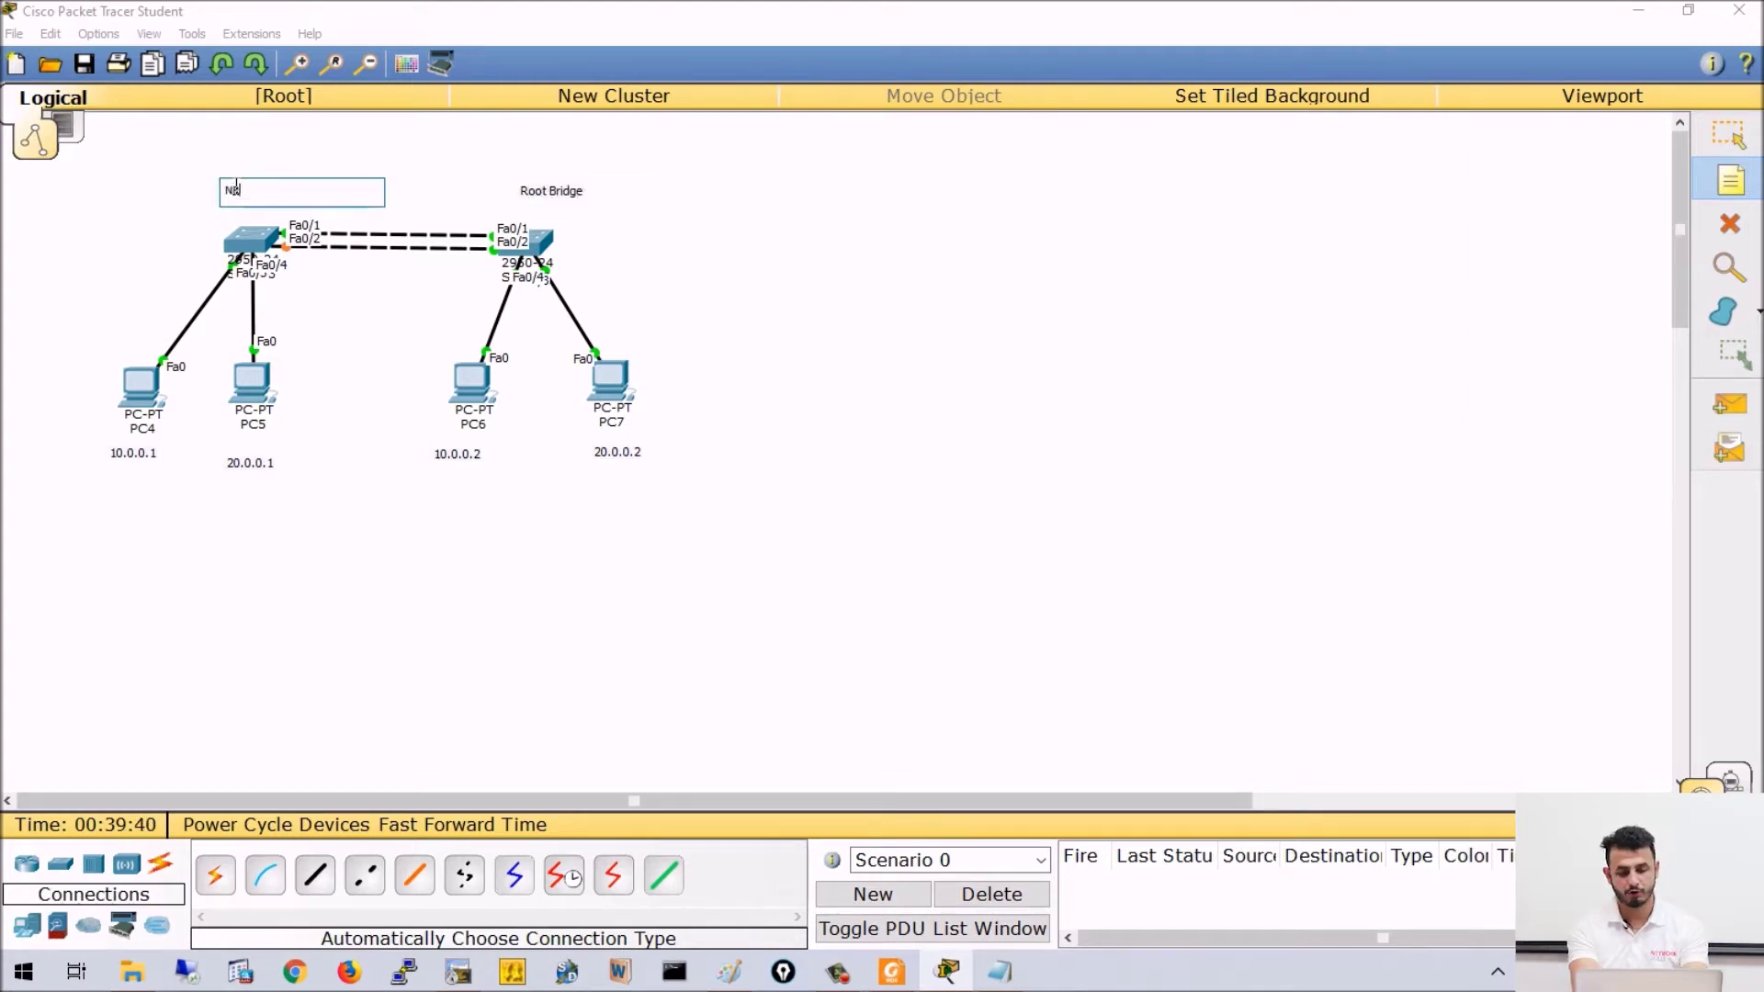
pyautogui.write('RB')
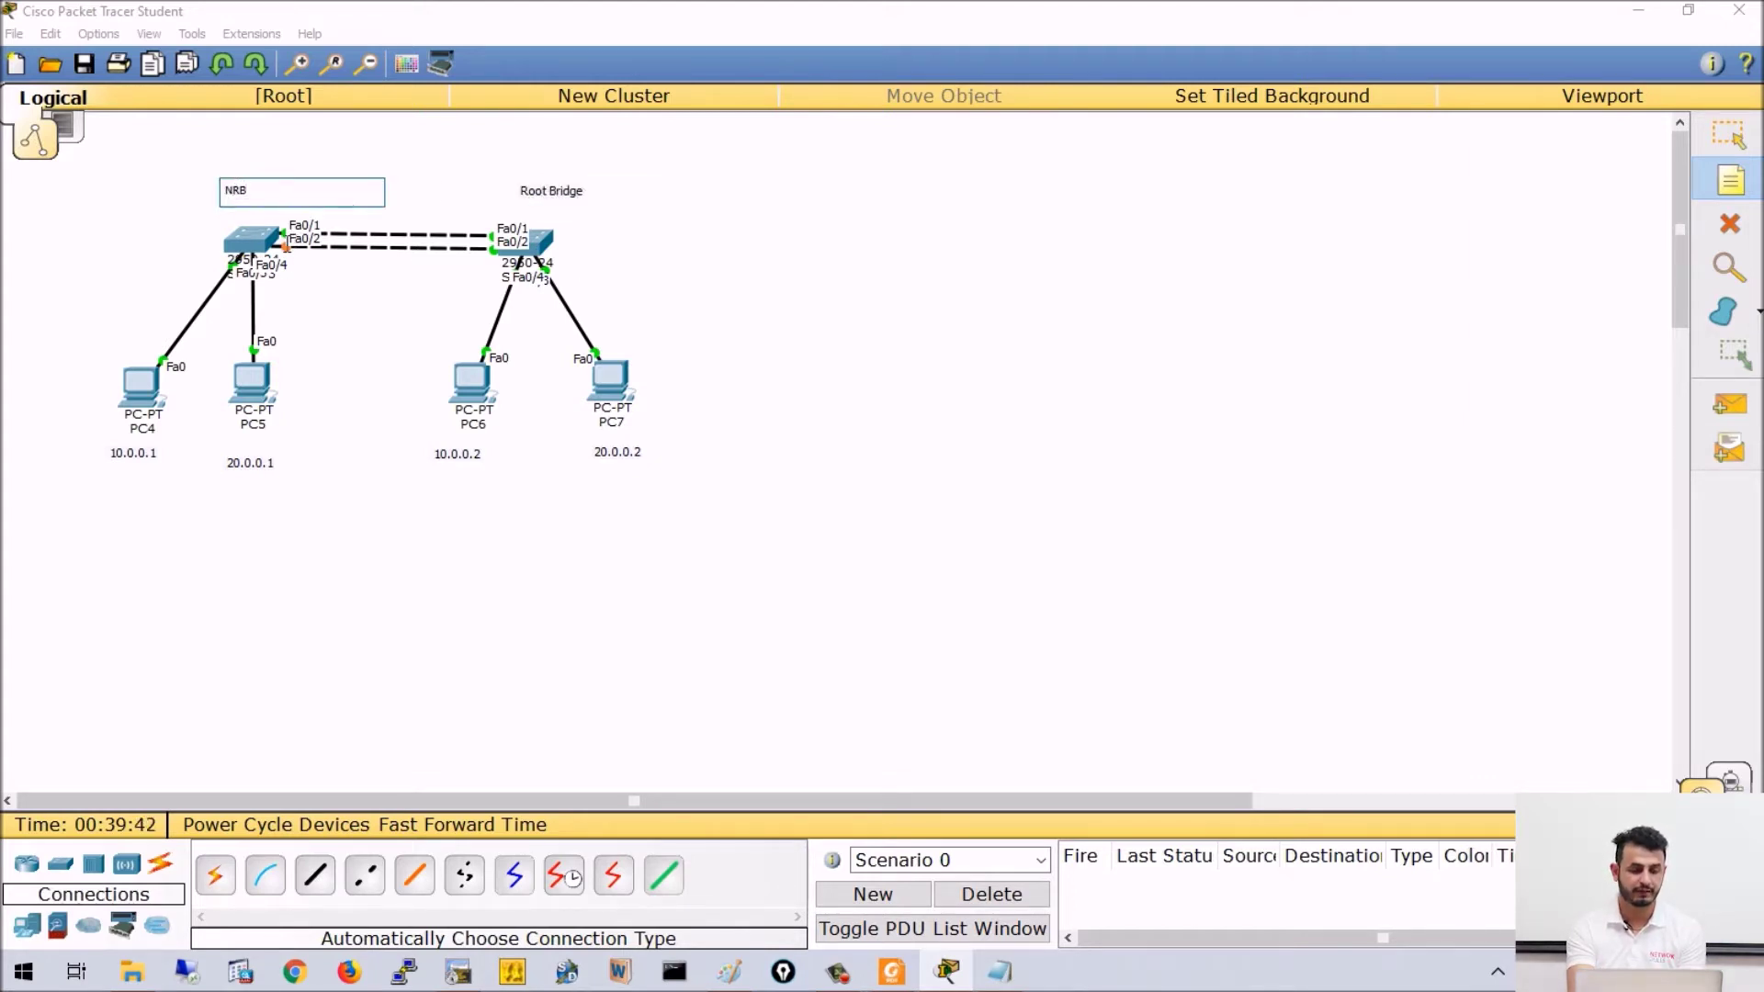
pyautogui.click(500, 147)
pyautogui.write('DB')
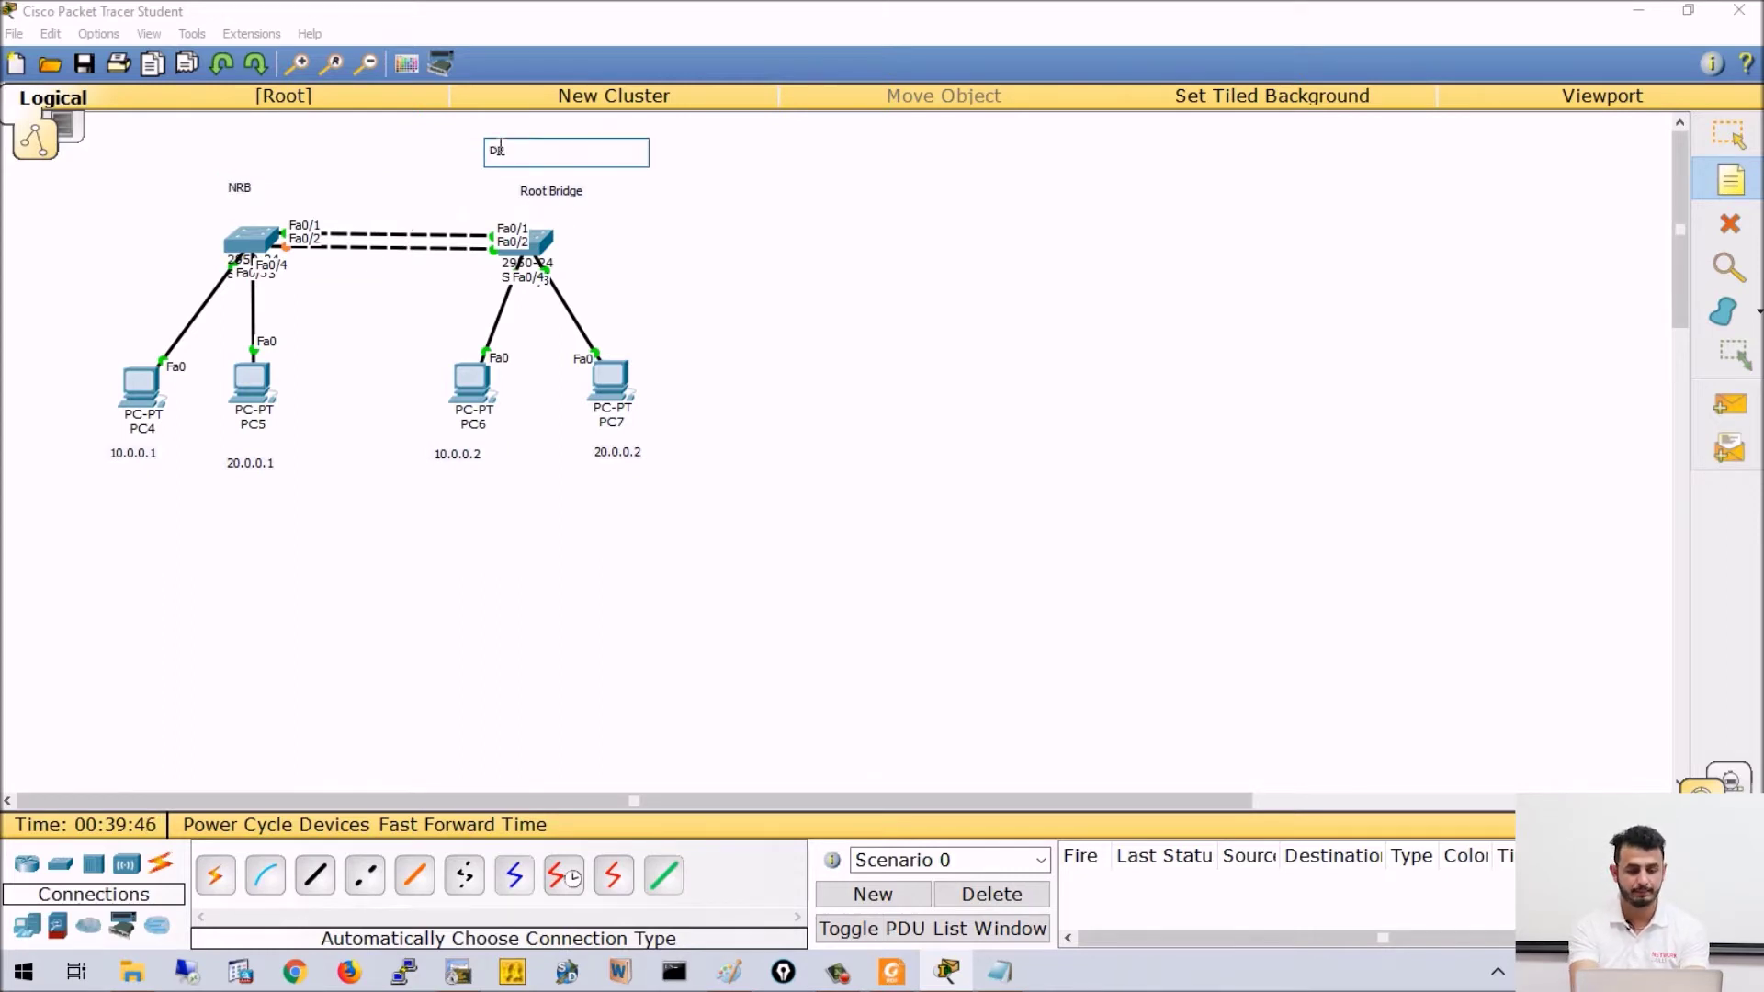
# - Add a two-line note reading "fa0/1-RP" and "Fa0/2--Block" beside the NRB label, and leave note placement
pyautogui.click(270, 165)
pyautogui.write('fa')
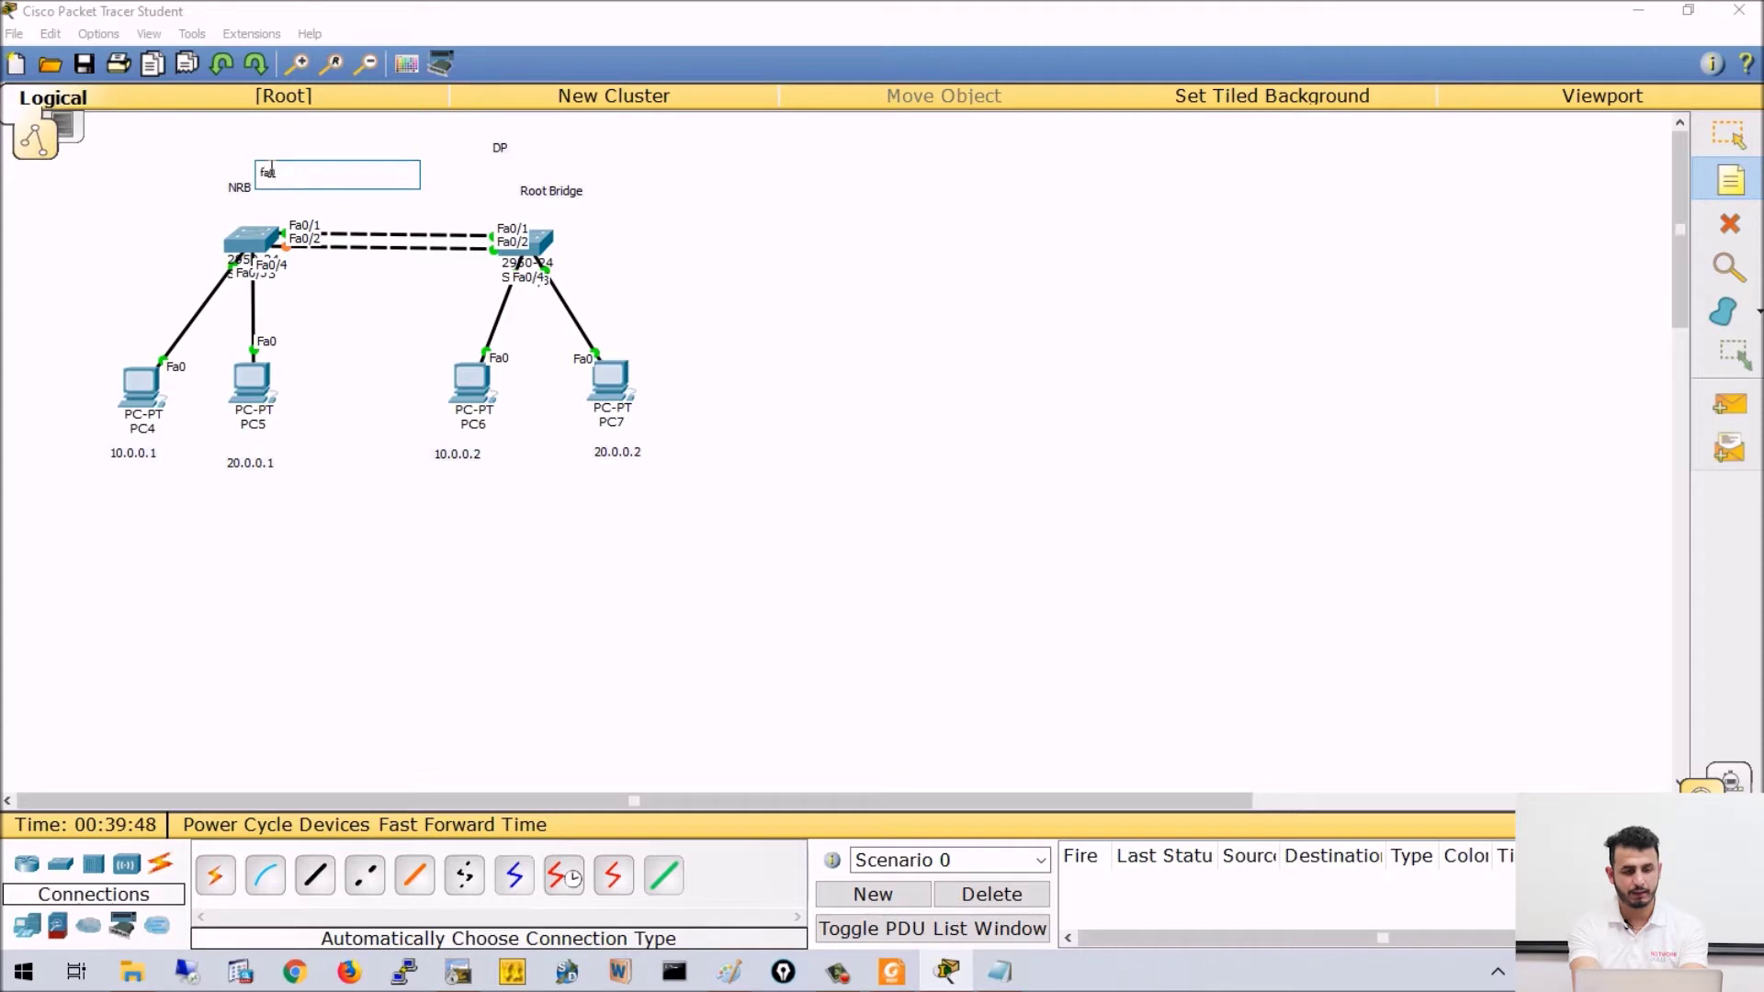
pyautogui.write('0/1-')
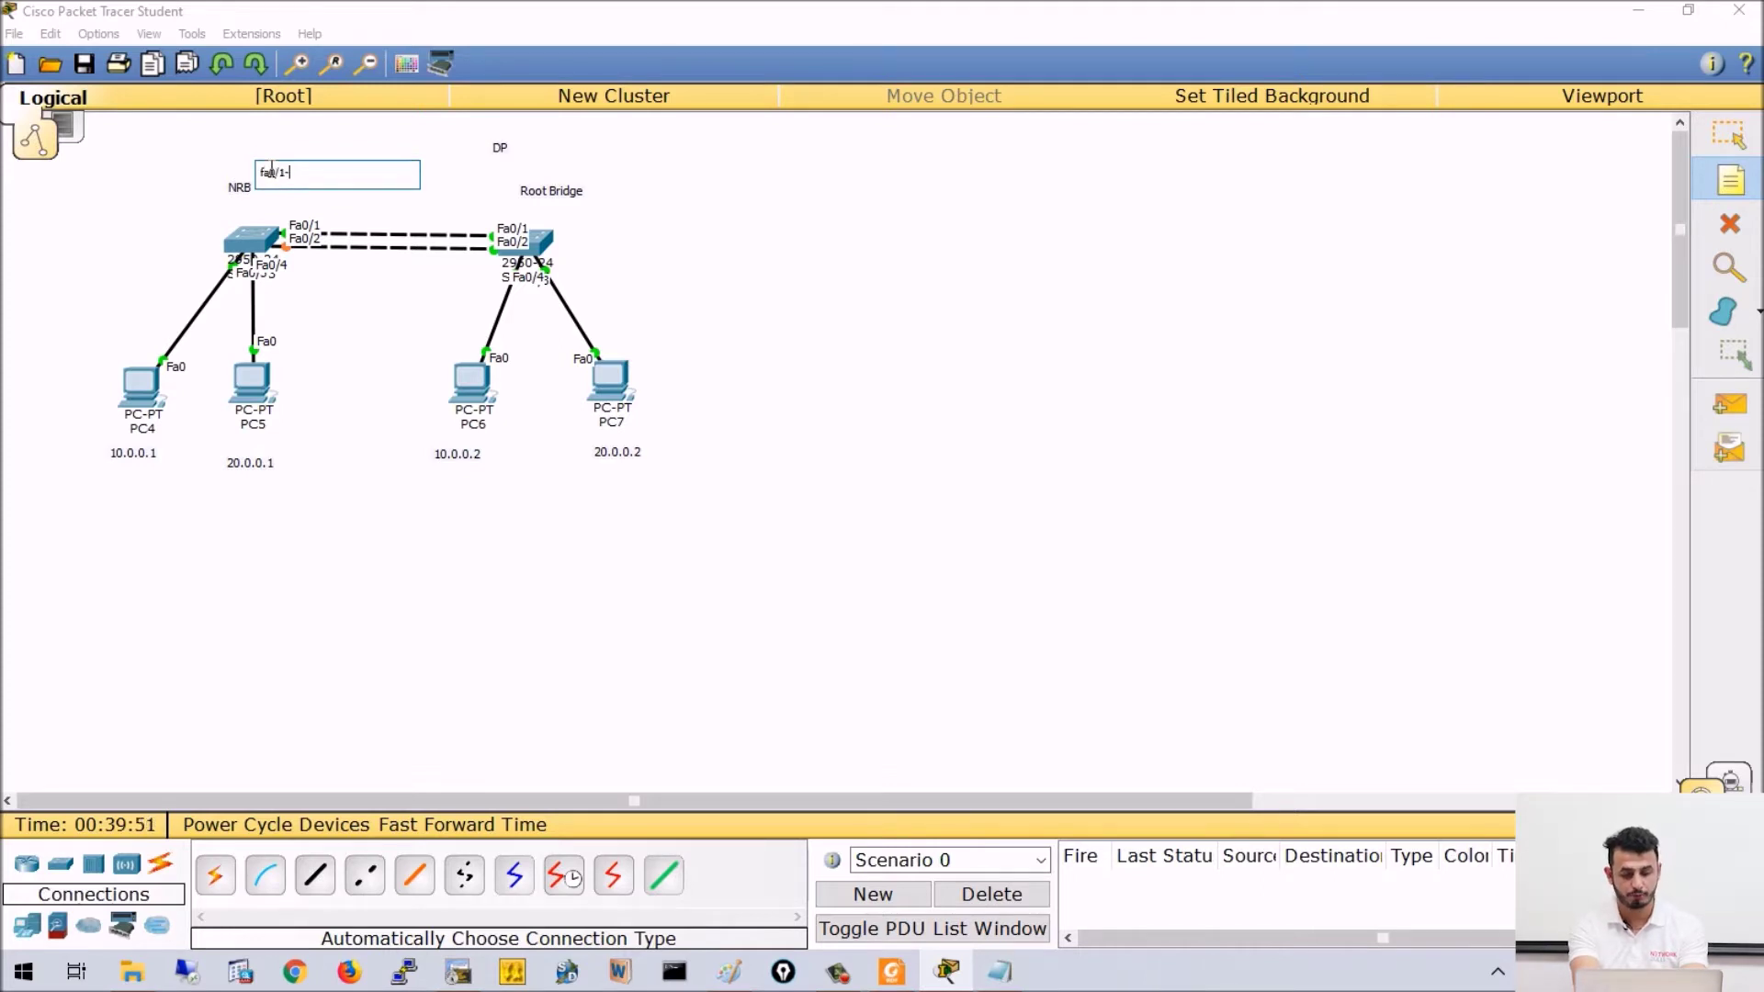
pyautogui.write('RP')
pyautogui.press('Return')
pyautogui.write('Fa0/2--Block')
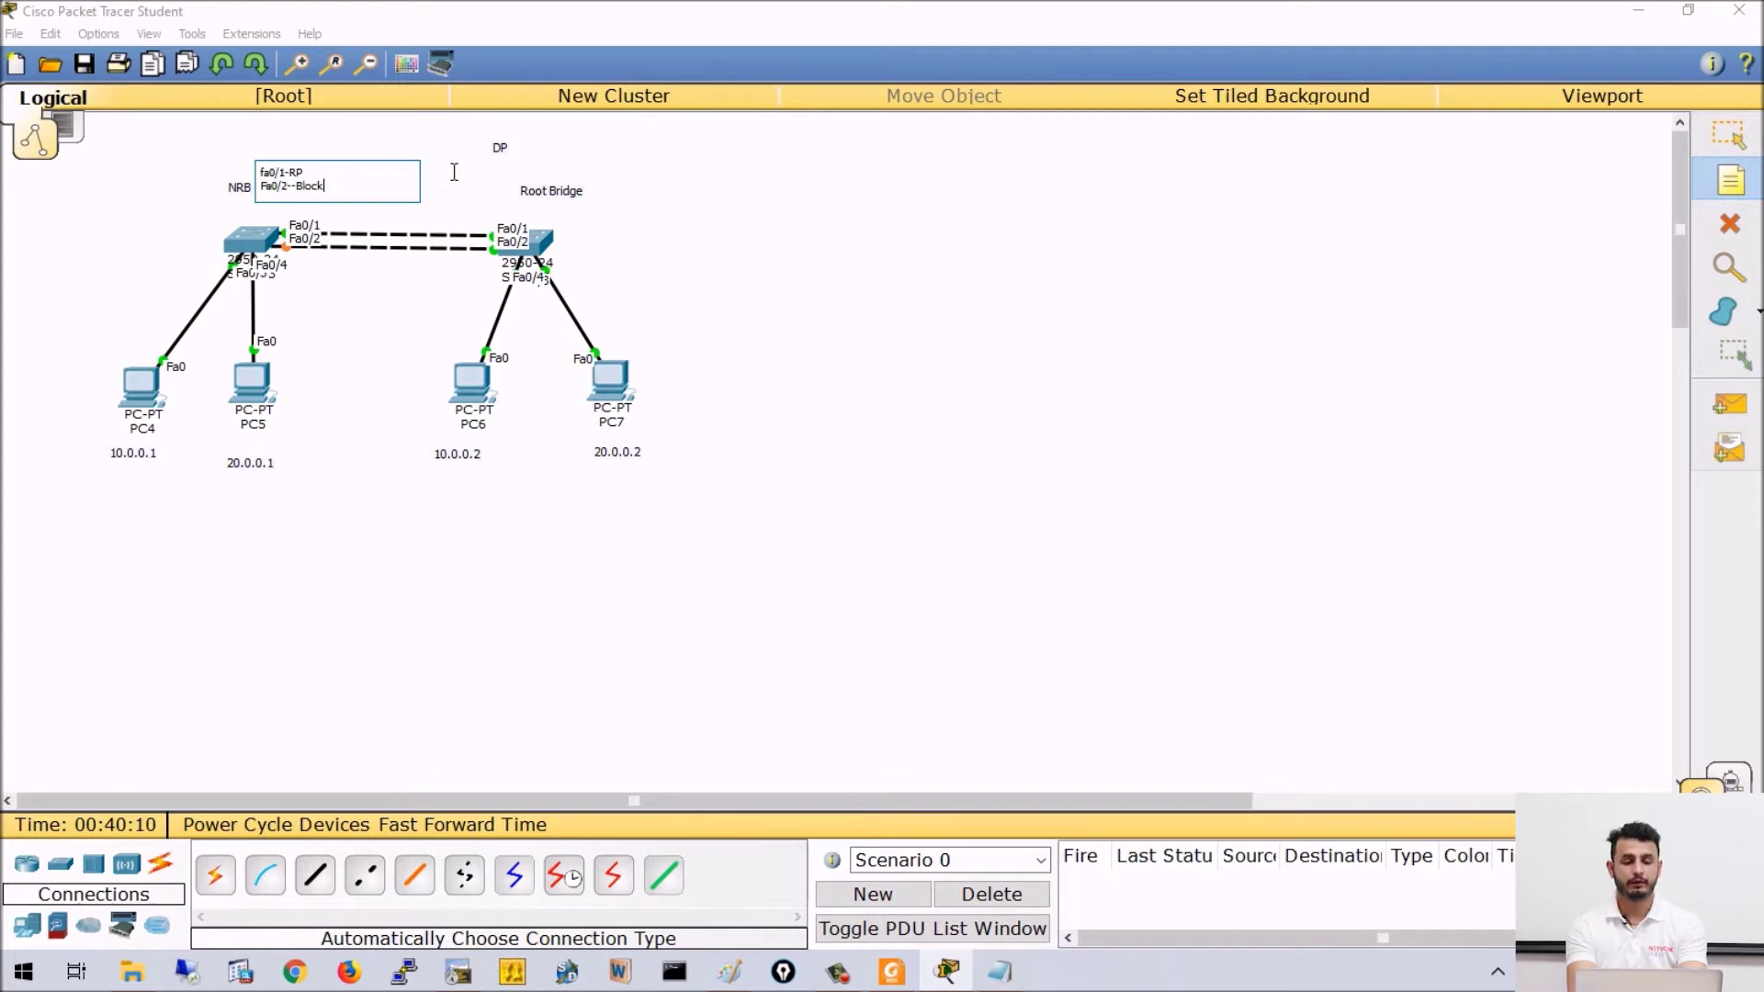
pyautogui.click(693, 189)
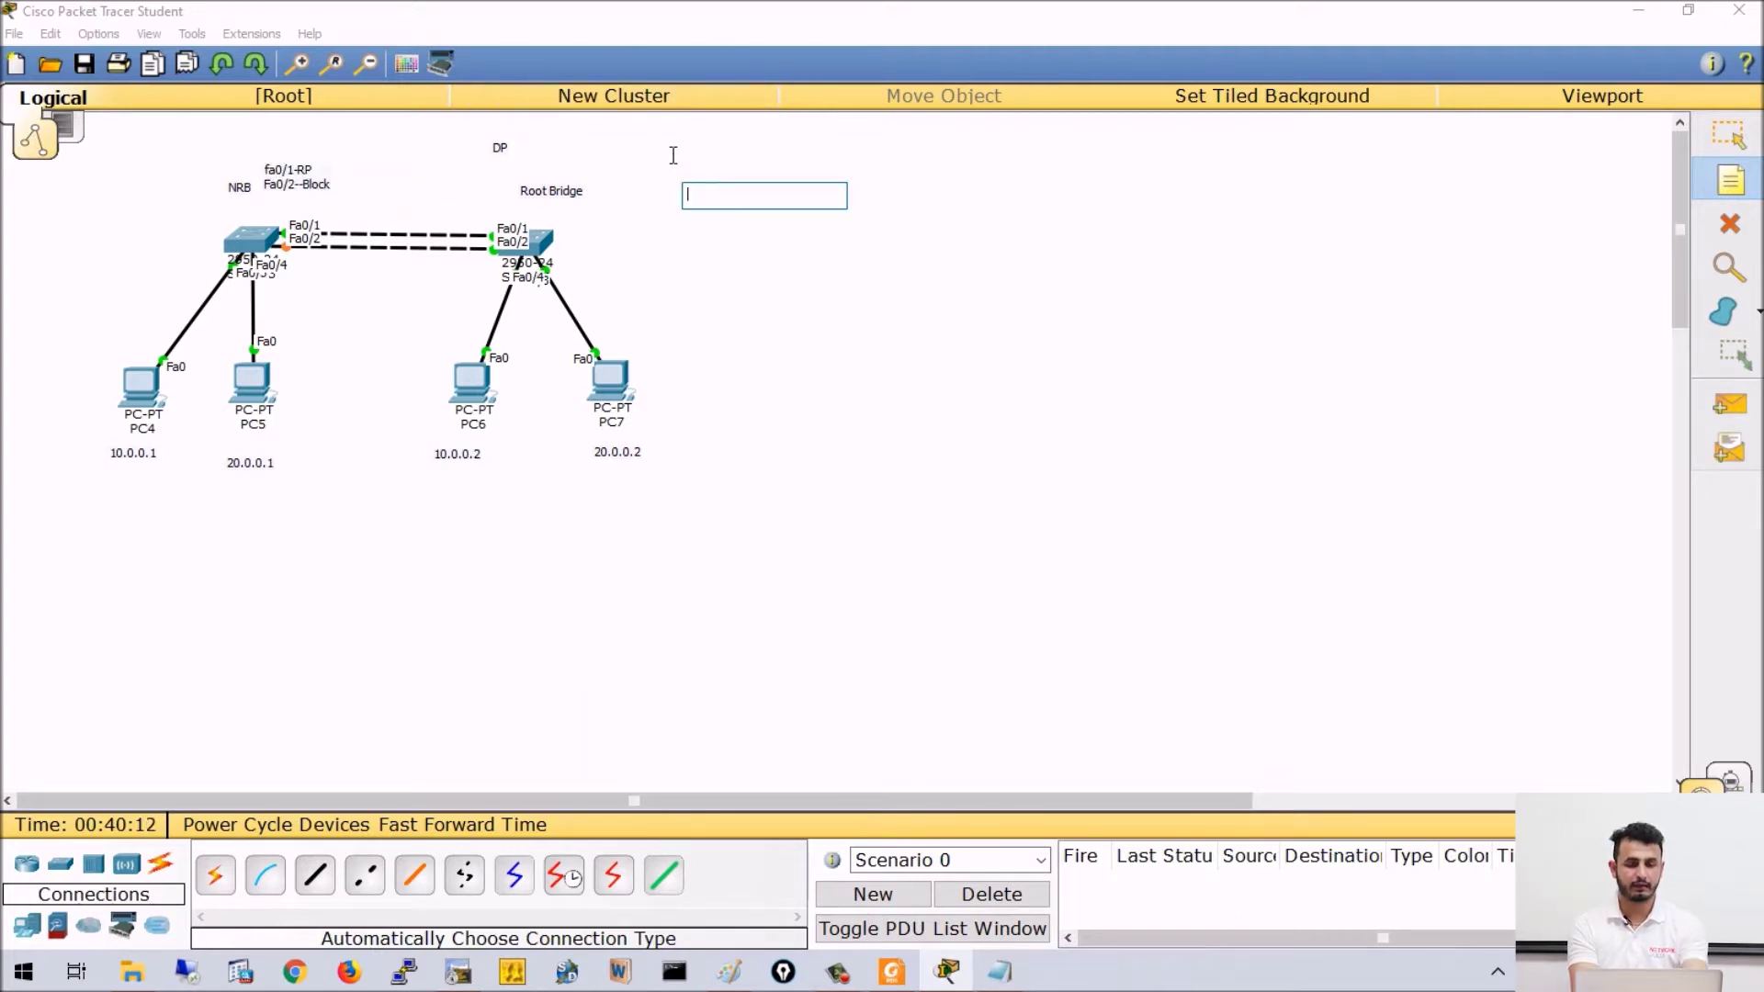
pyautogui.press('Escape')
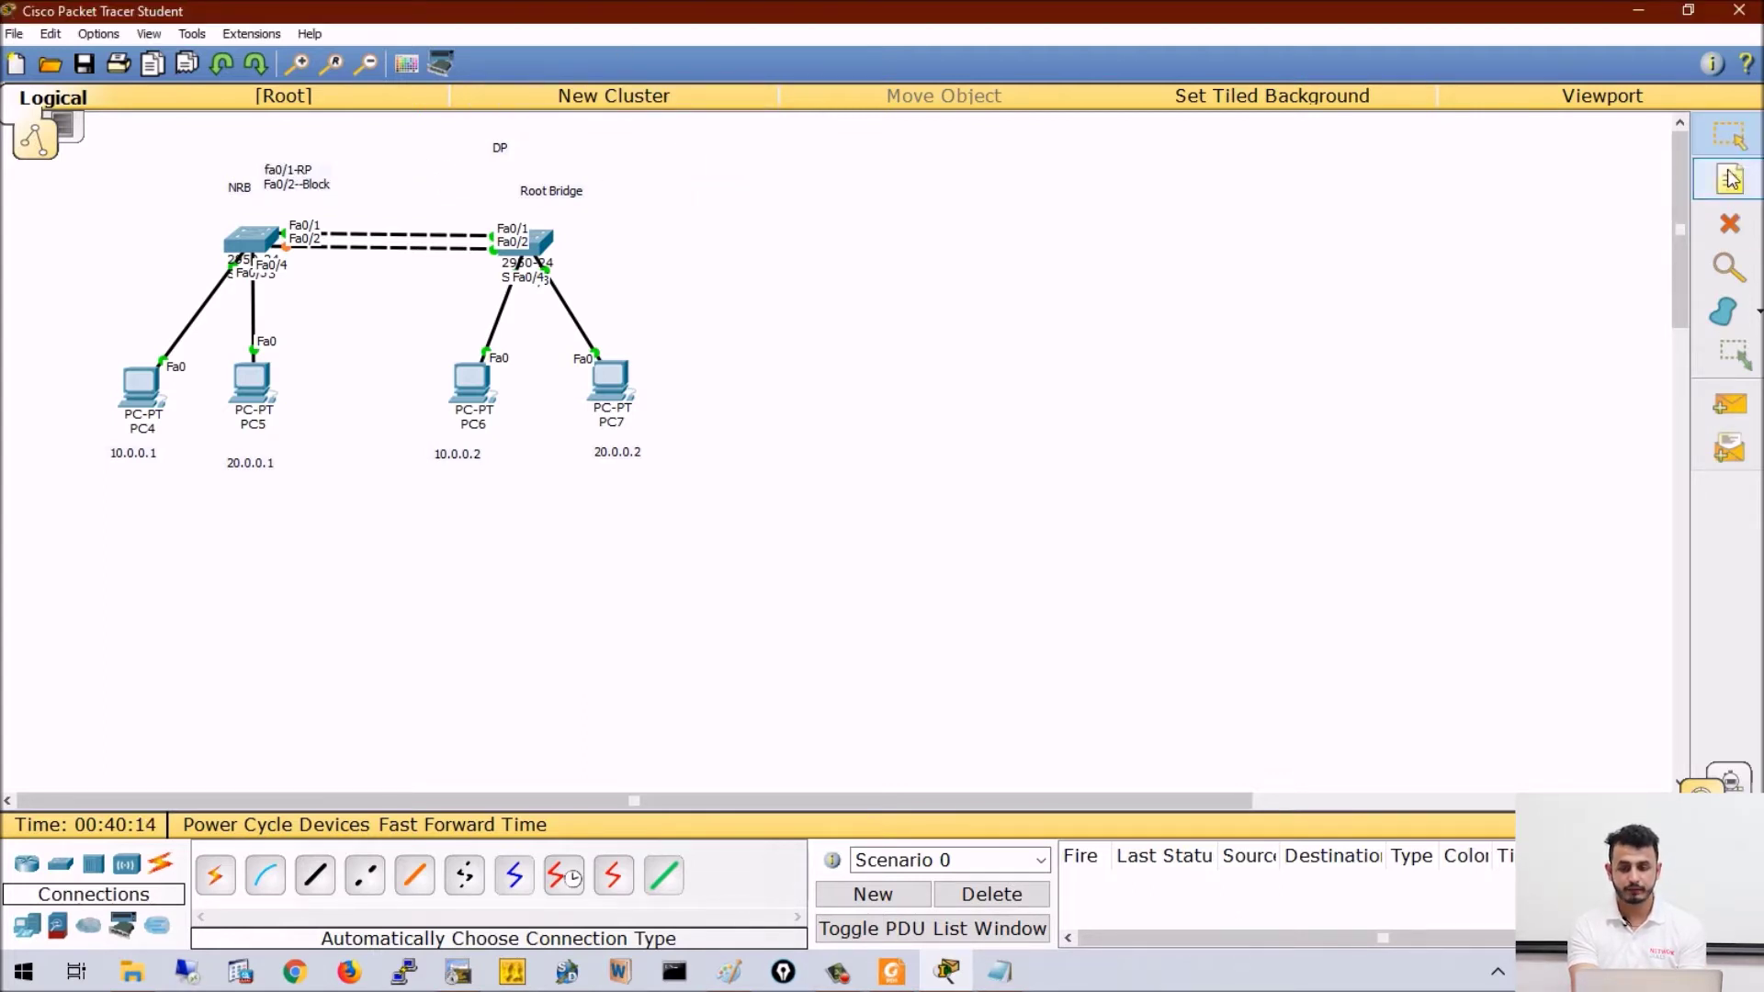
pyautogui.press('n')
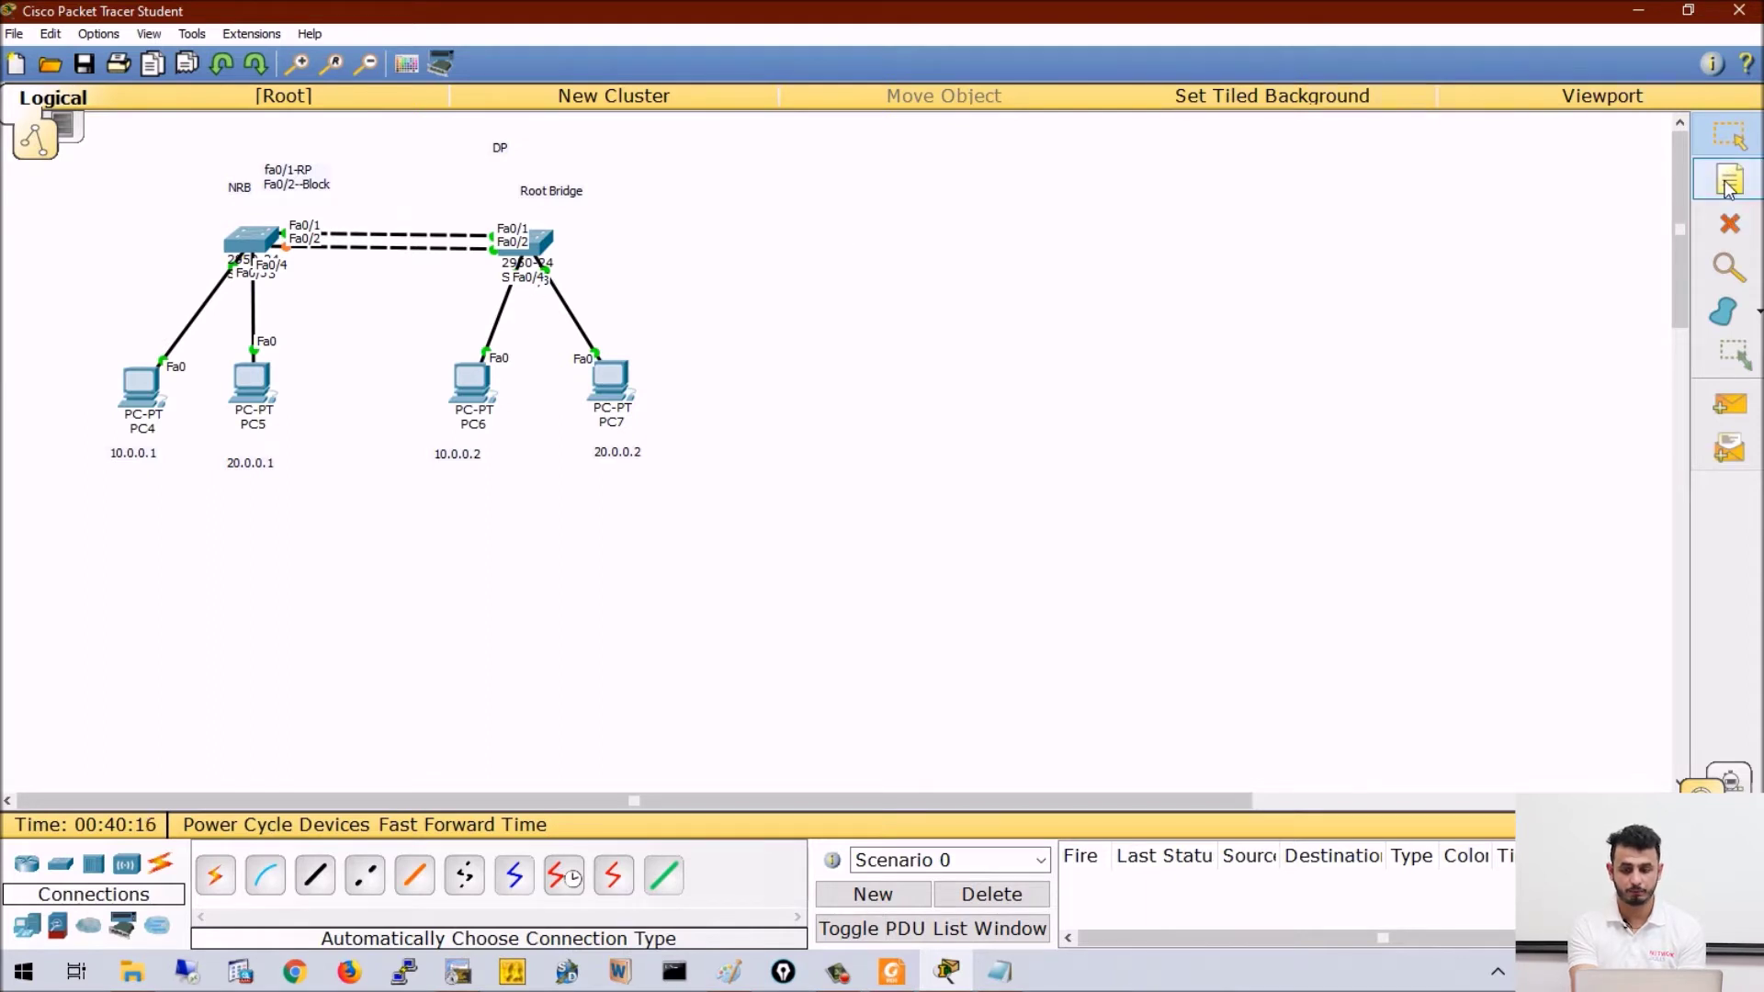
pyautogui.press('Escape')
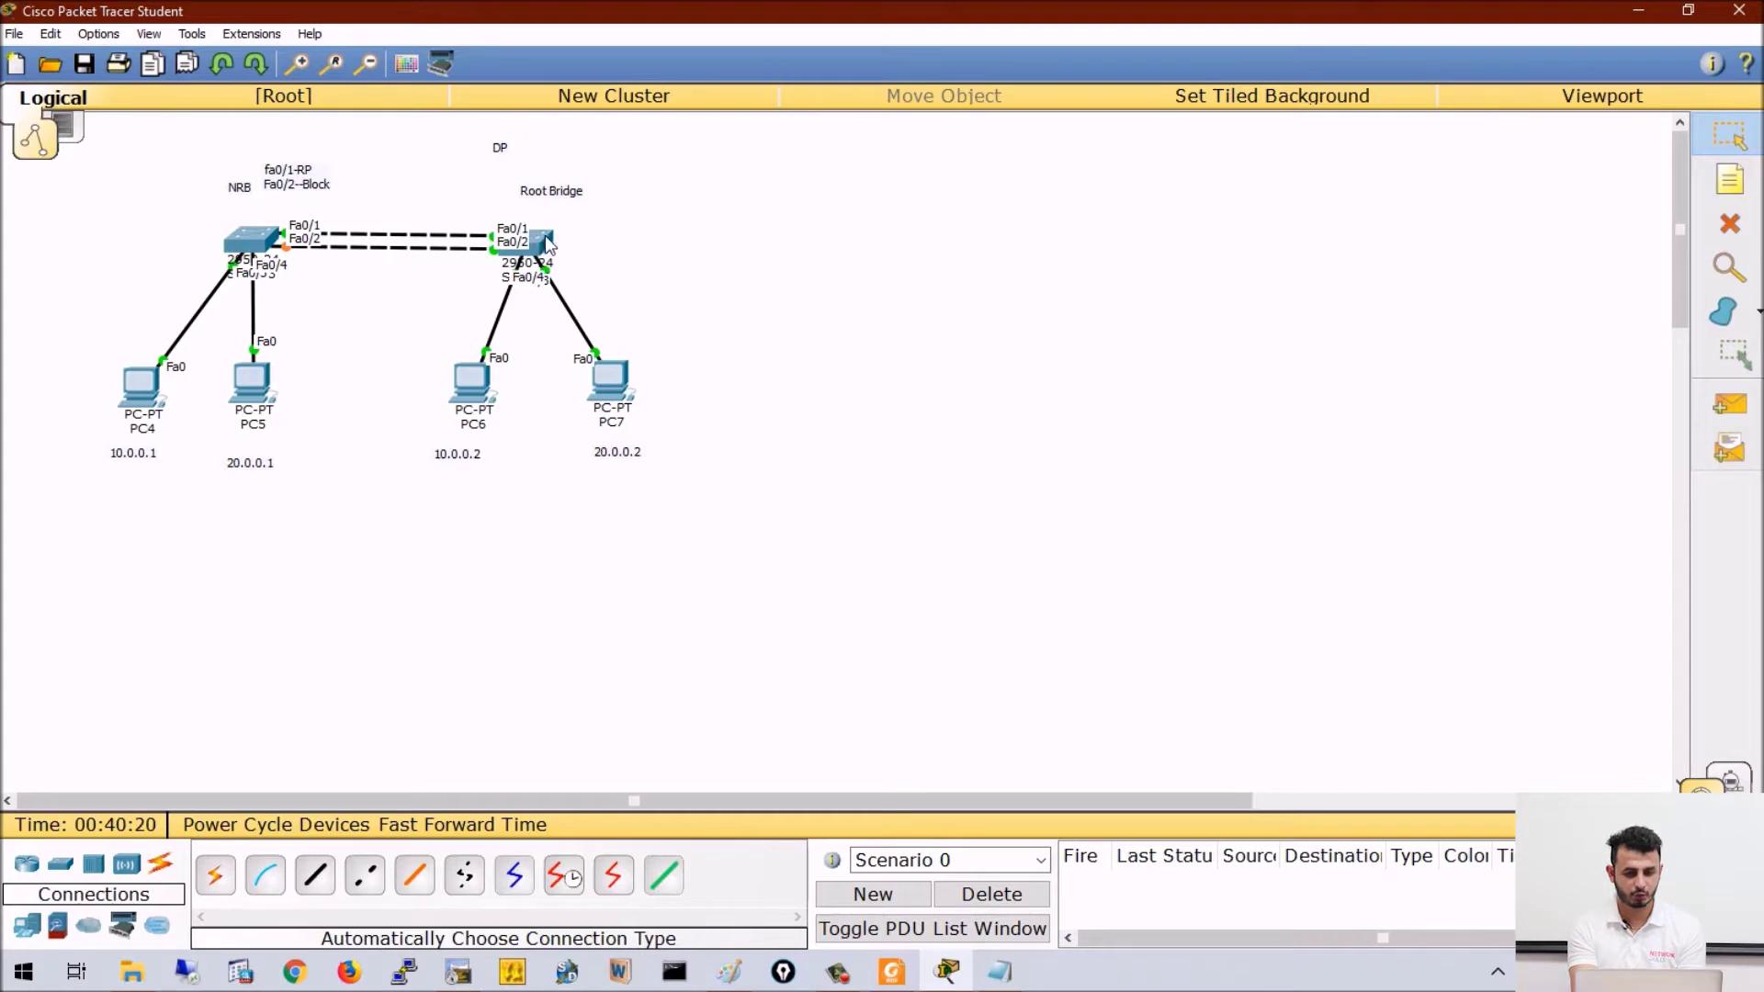
# - Open the command line of the NRB switch and enter privileged mode
pyautogui.click(249, 241)
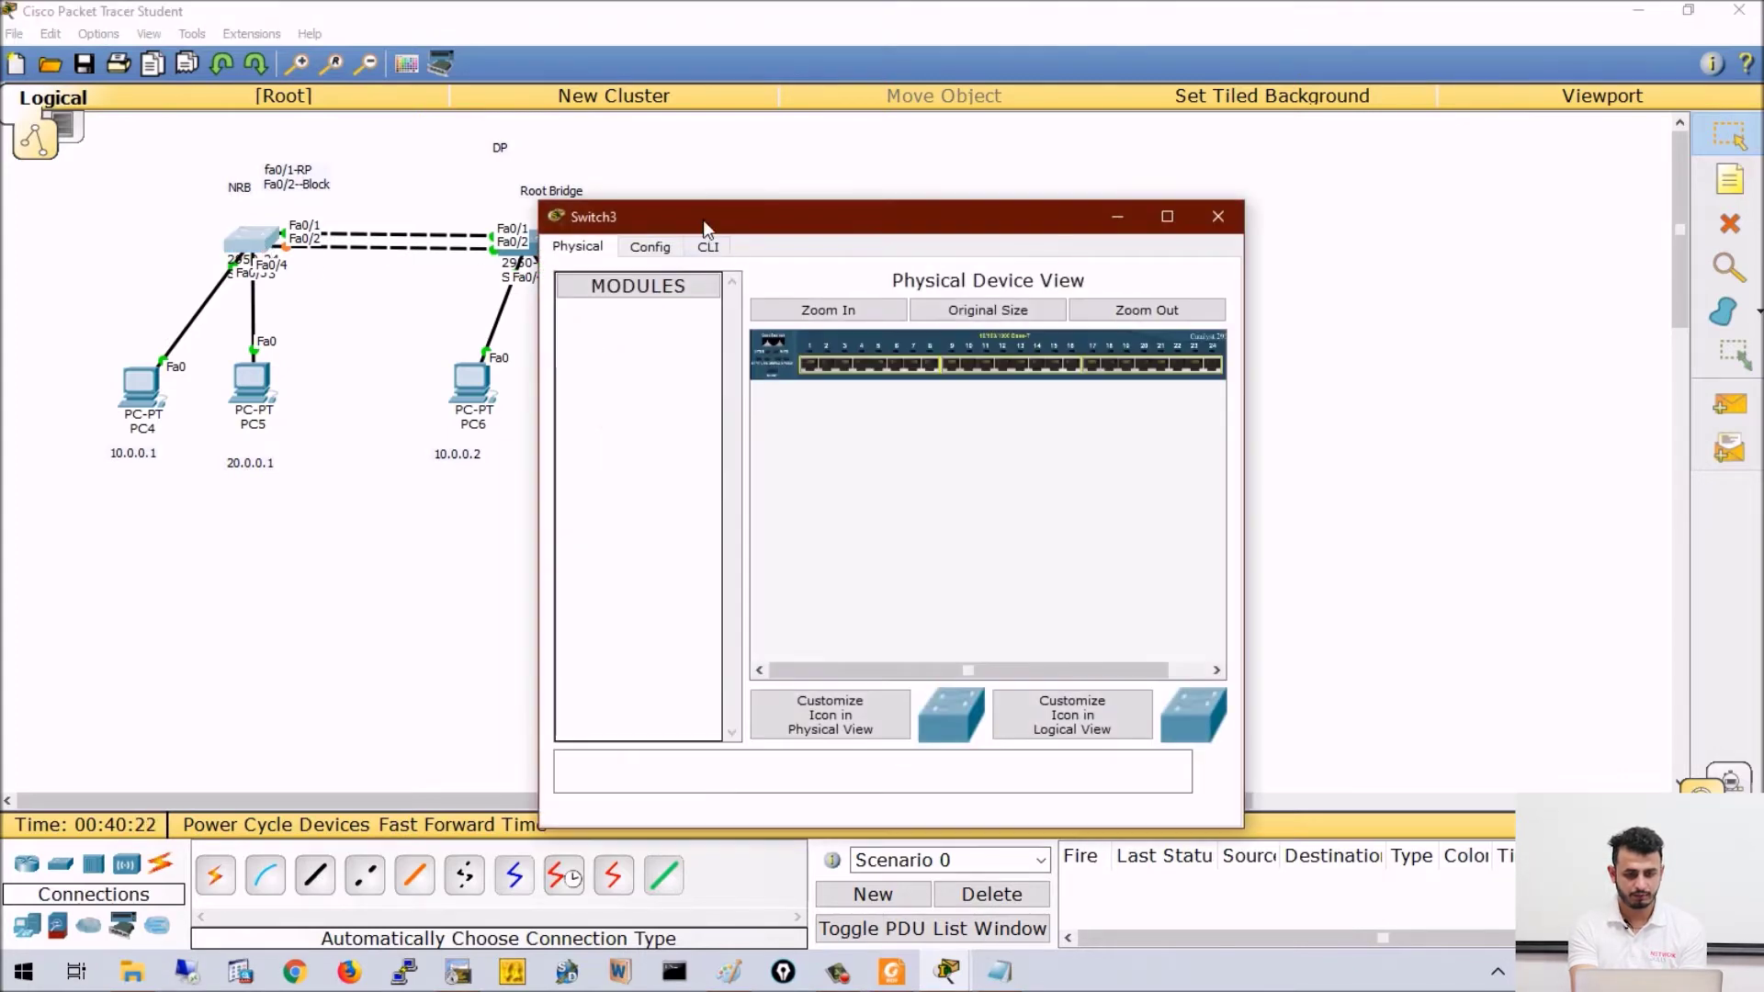
pyautogui.click(1050, 173)
pyautogui.press('Return')
pyautogui.press('Return')
pyautogui.write('en')
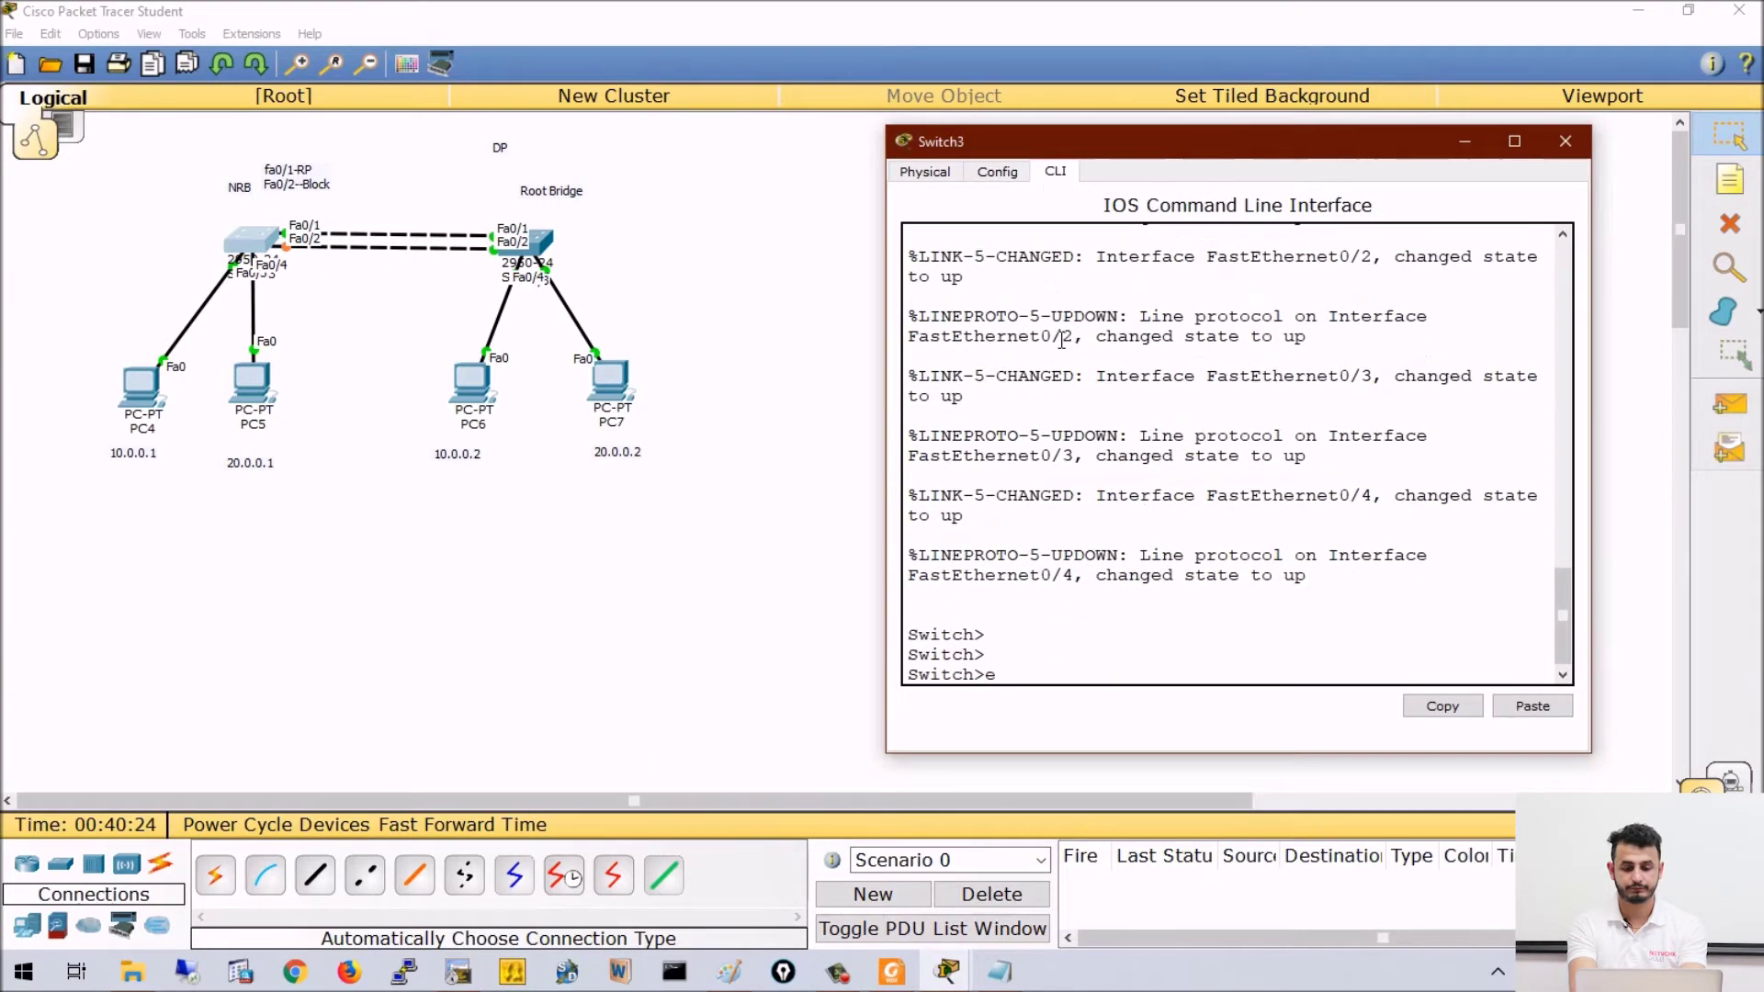
pyautogui.press('Return')
pyautogui.press('Return')
pyautogui.press('Return')
# - Enter global configuration mode on the NRB switch and set its hostname to Sw1
pyautogui.write('conf t')
pyautogui.press('Return')
pyautogui.write('ho')
pyautogui.press('Tab')
pyautogui.write('Sw1')
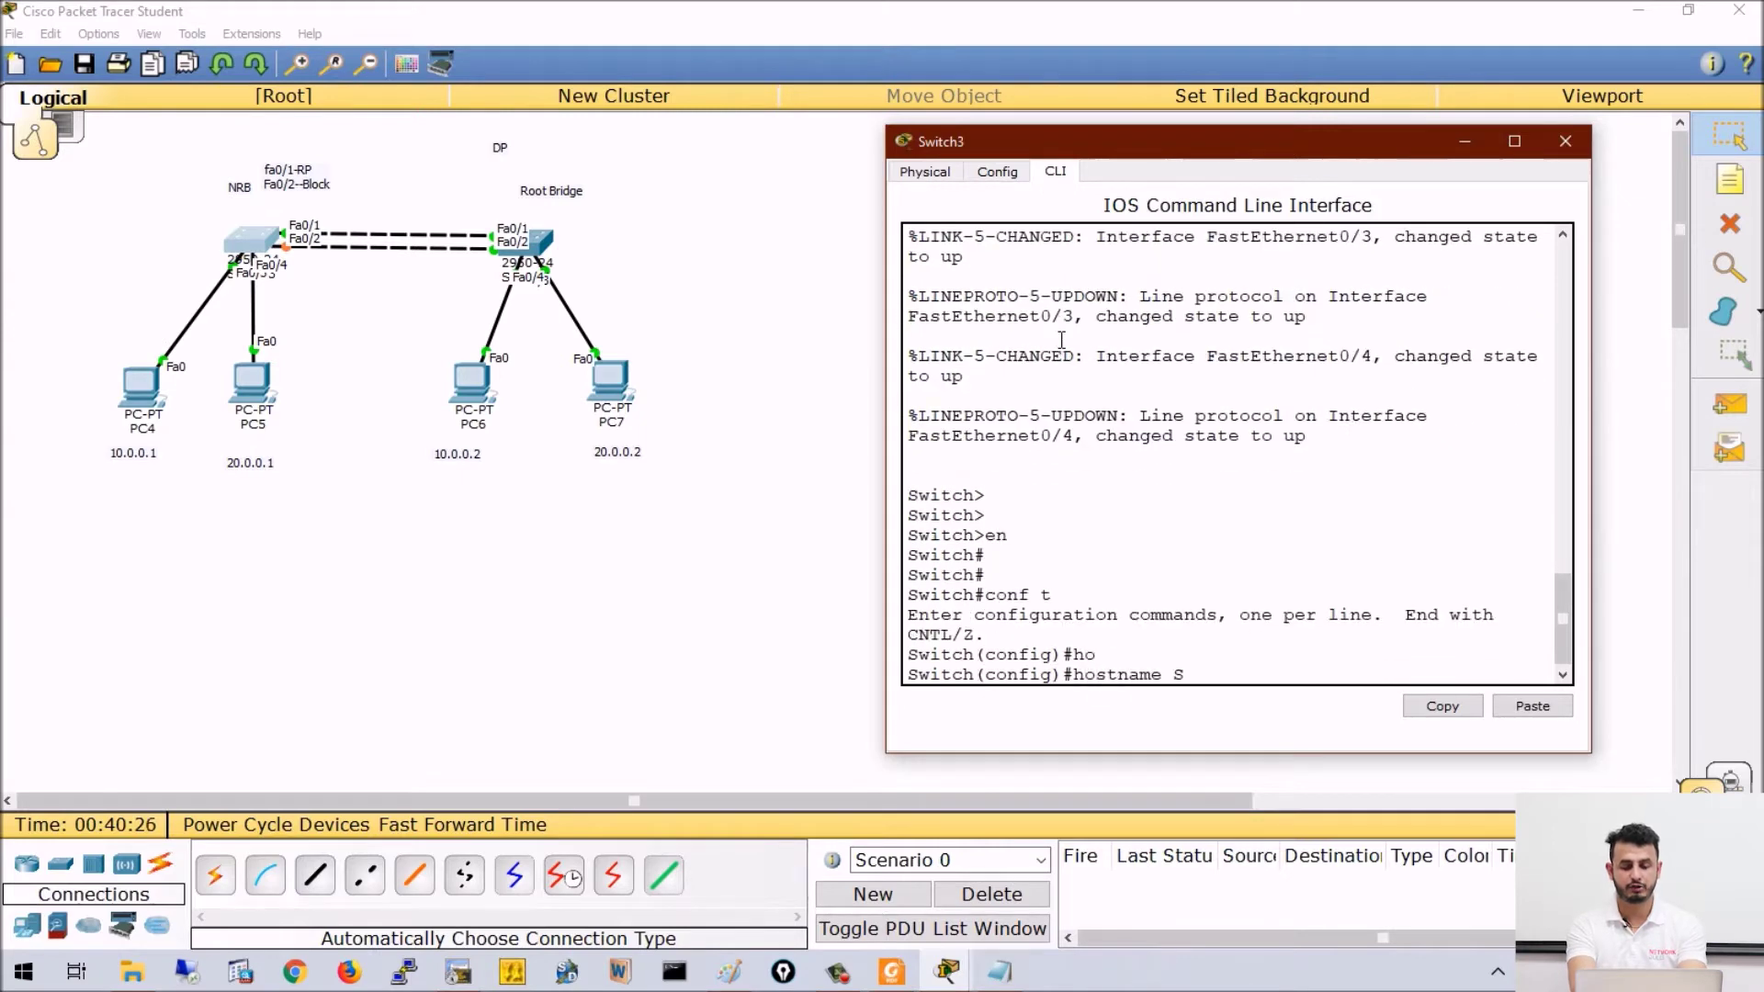
pyautogui.press('Return')
pyautogui.press('Return')
pyautogui.press('Return')
pyautogui.press('Return')
pyautogui.press('Return')
pyautogui.press('Return')
pyautogui.press('Return')
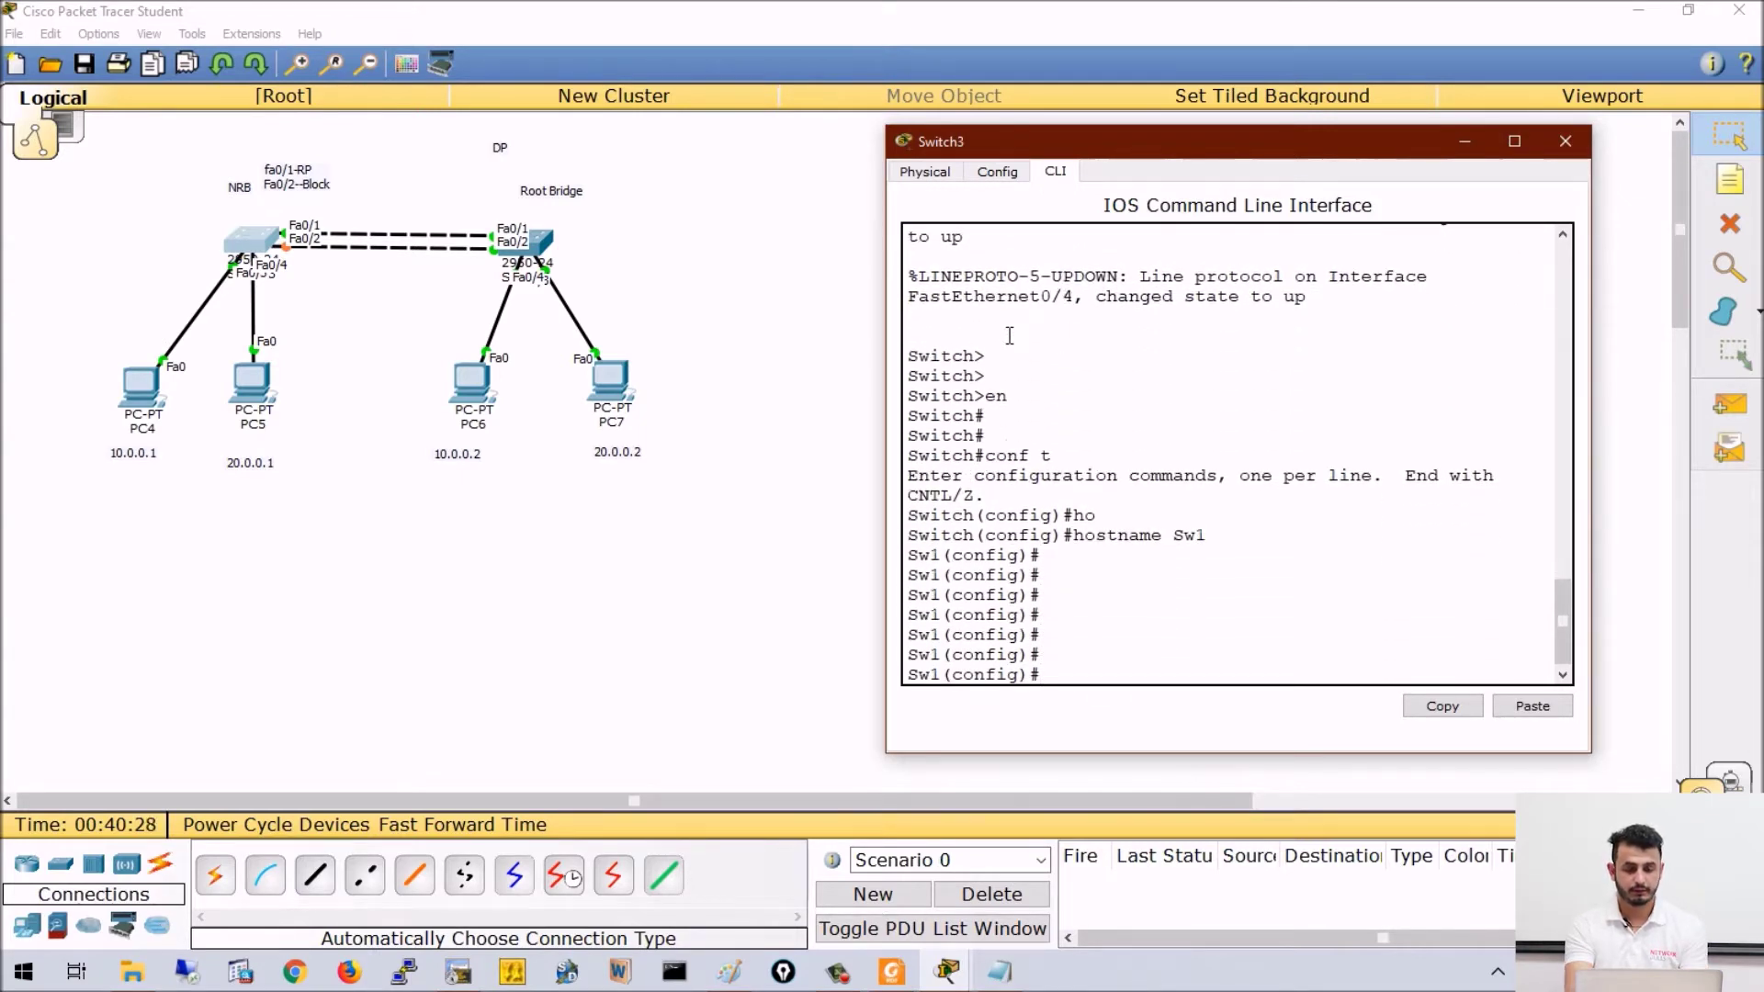
# - Open the command line of the Root Bridge switch and enter privileged mode
pyautogui.click(550, 248)
pyautogui.moveTo(796, 217); pyautogui.dragTo(1103, 97)
pyautogui.click(1014, 132)
pyautogui.press('Return')
pyautogui.write('en')
pyautogui.press('Return')
# - Enter global configuration mode on the Root Bridge switch and set its hostname to Sw2
pyautogui.write('conf t')
pyautogui.press('Return')
pyautogui.write('ho')
pyautogui.press('Tab')
pyautogui.write('Sw2')
pyautogui.press('Return')
pyautogui.press('Return')
pyautogui.press('Return')
pyautogui.press('Return')
pyautogui.press('Return')
pyautogui.press('Return')
pyautogui.press('Return')
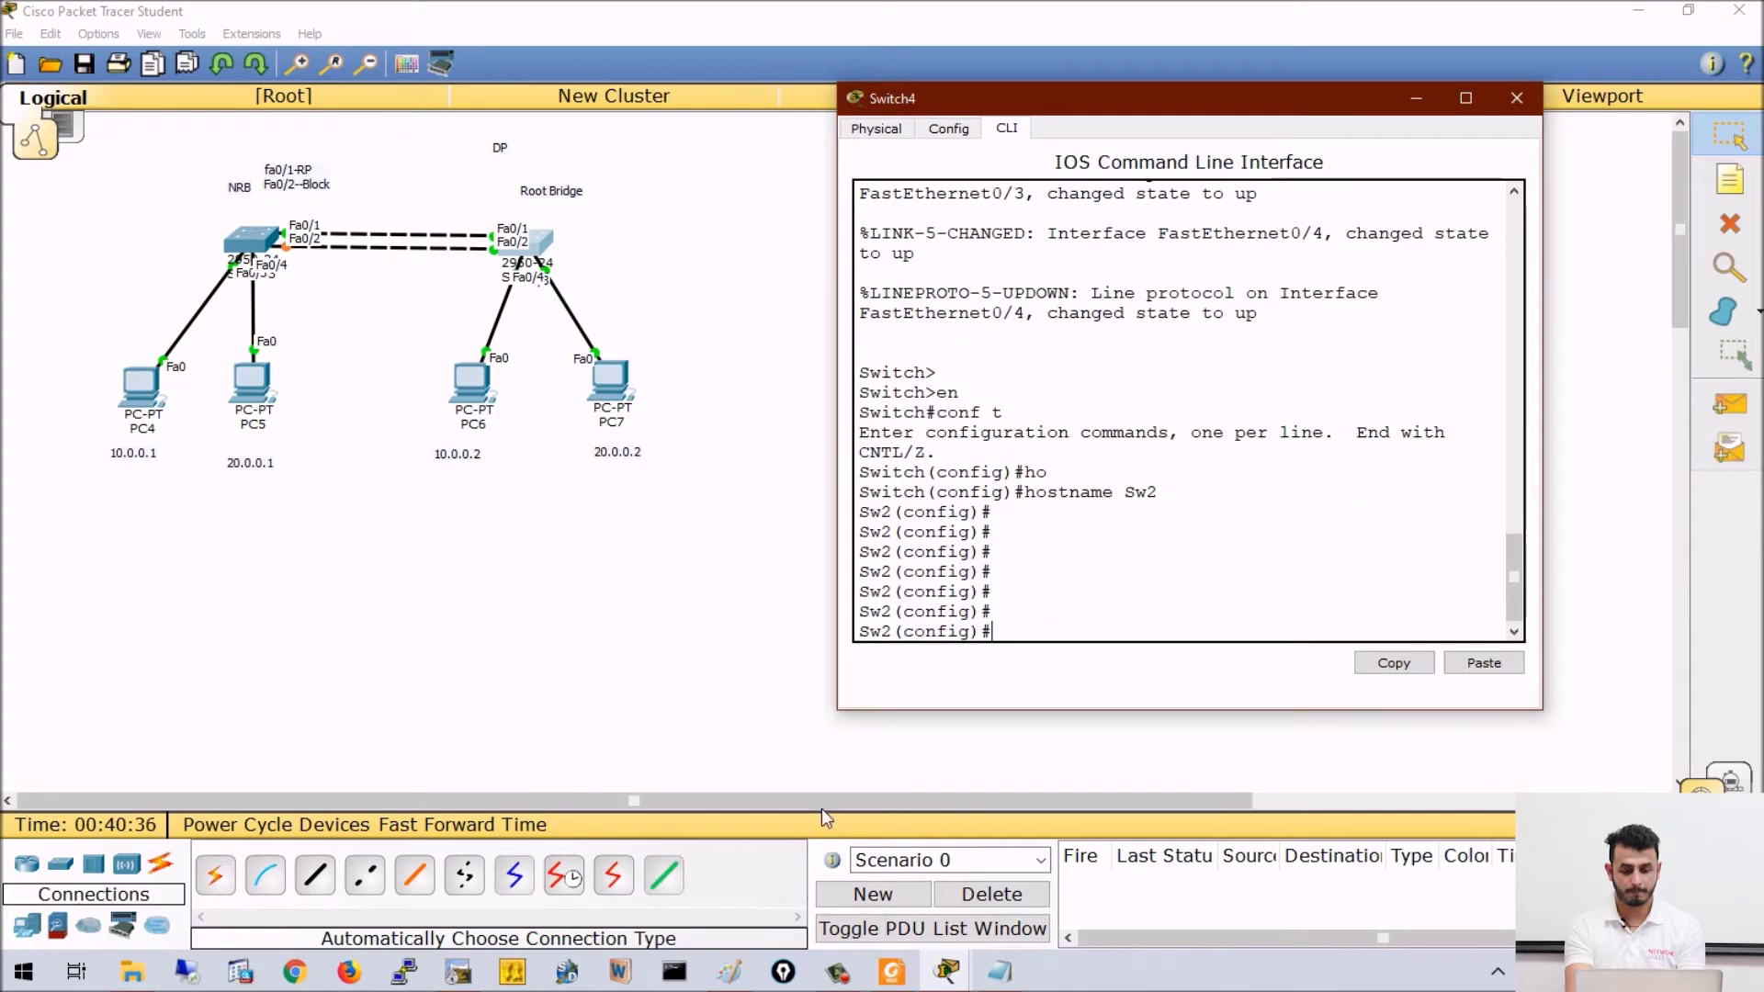
# - Return to the Sw1 command line and enter configuration of the interface range fastEthernet 0/1-2
pyautogui.moveTo(946, 971)
pyautogui.click(973, 780)
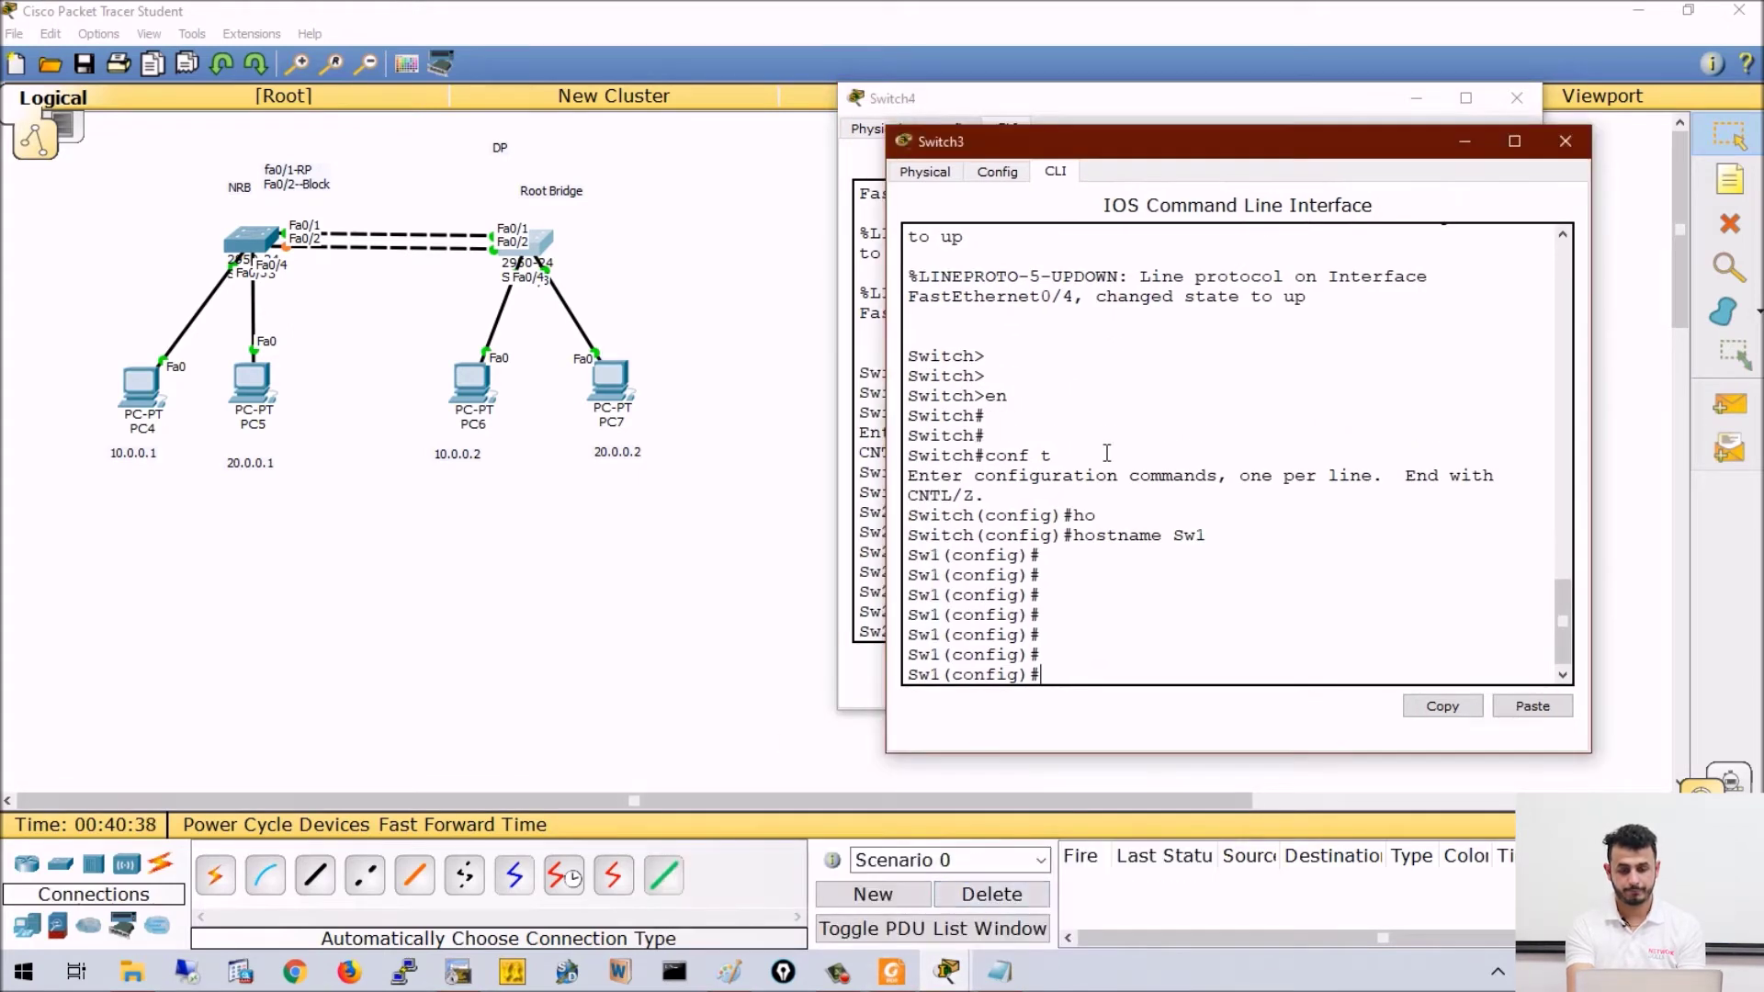
pyautogui.press('Return')
pyautogui.press('Return')
pyautogui.press('Return')
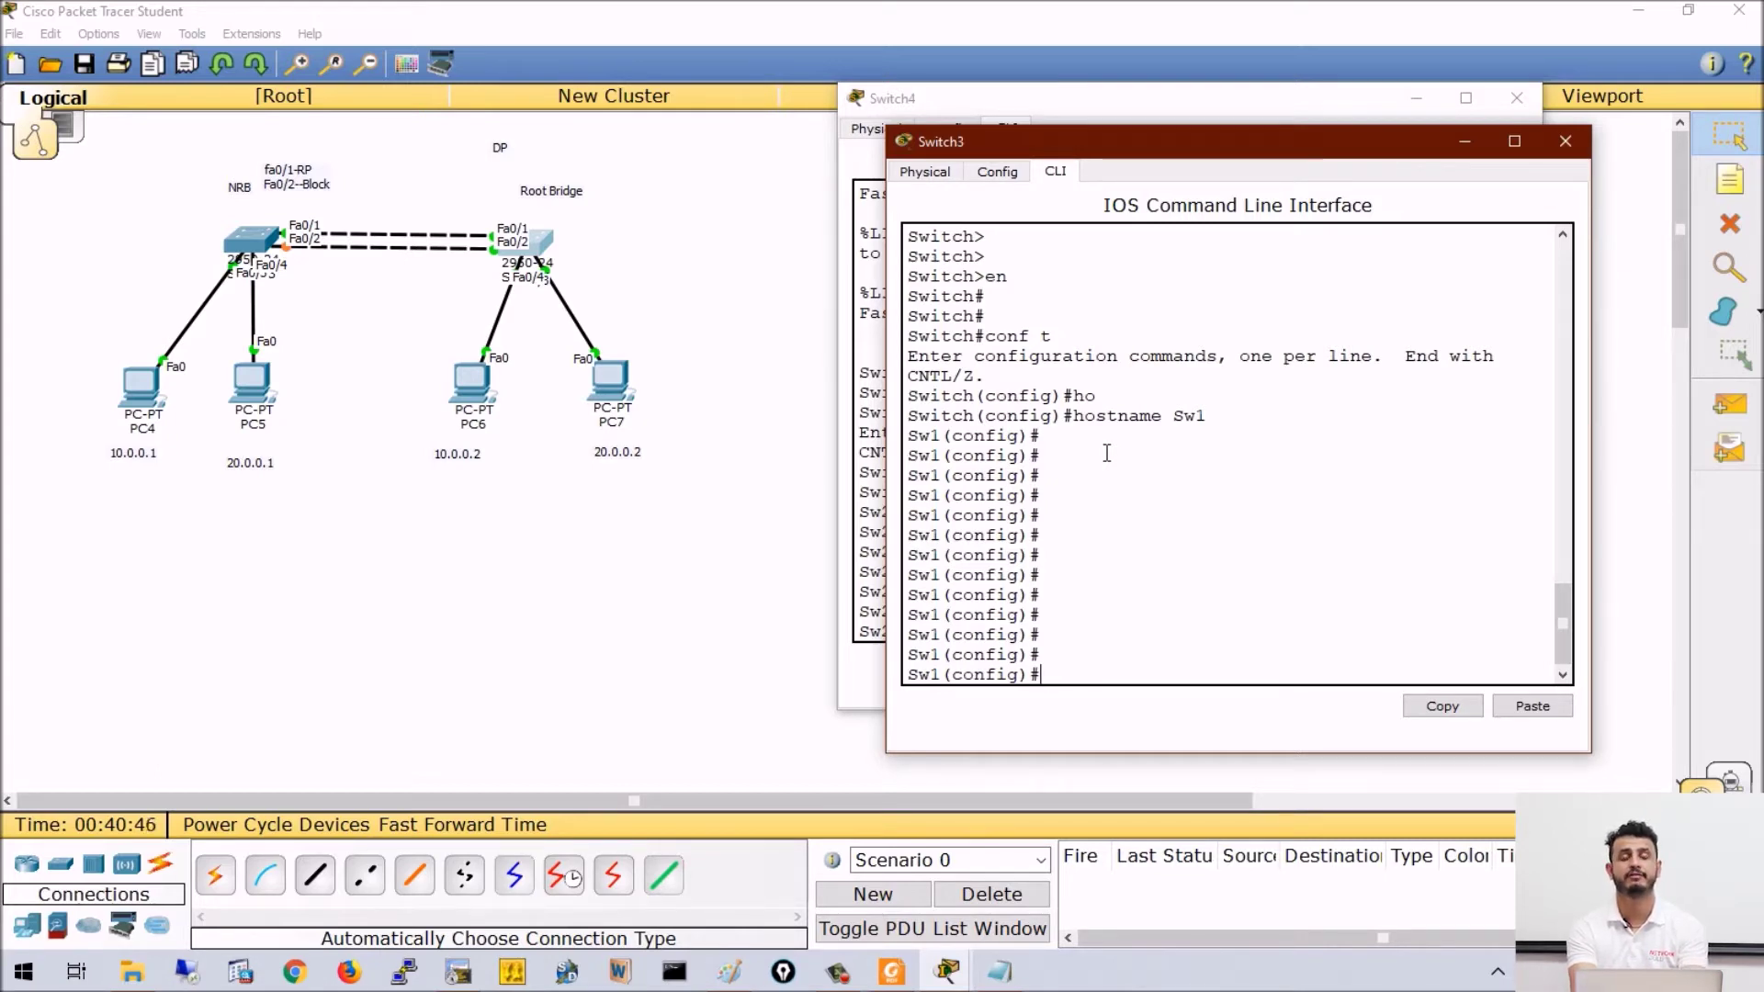
pyautogui.write('int ')
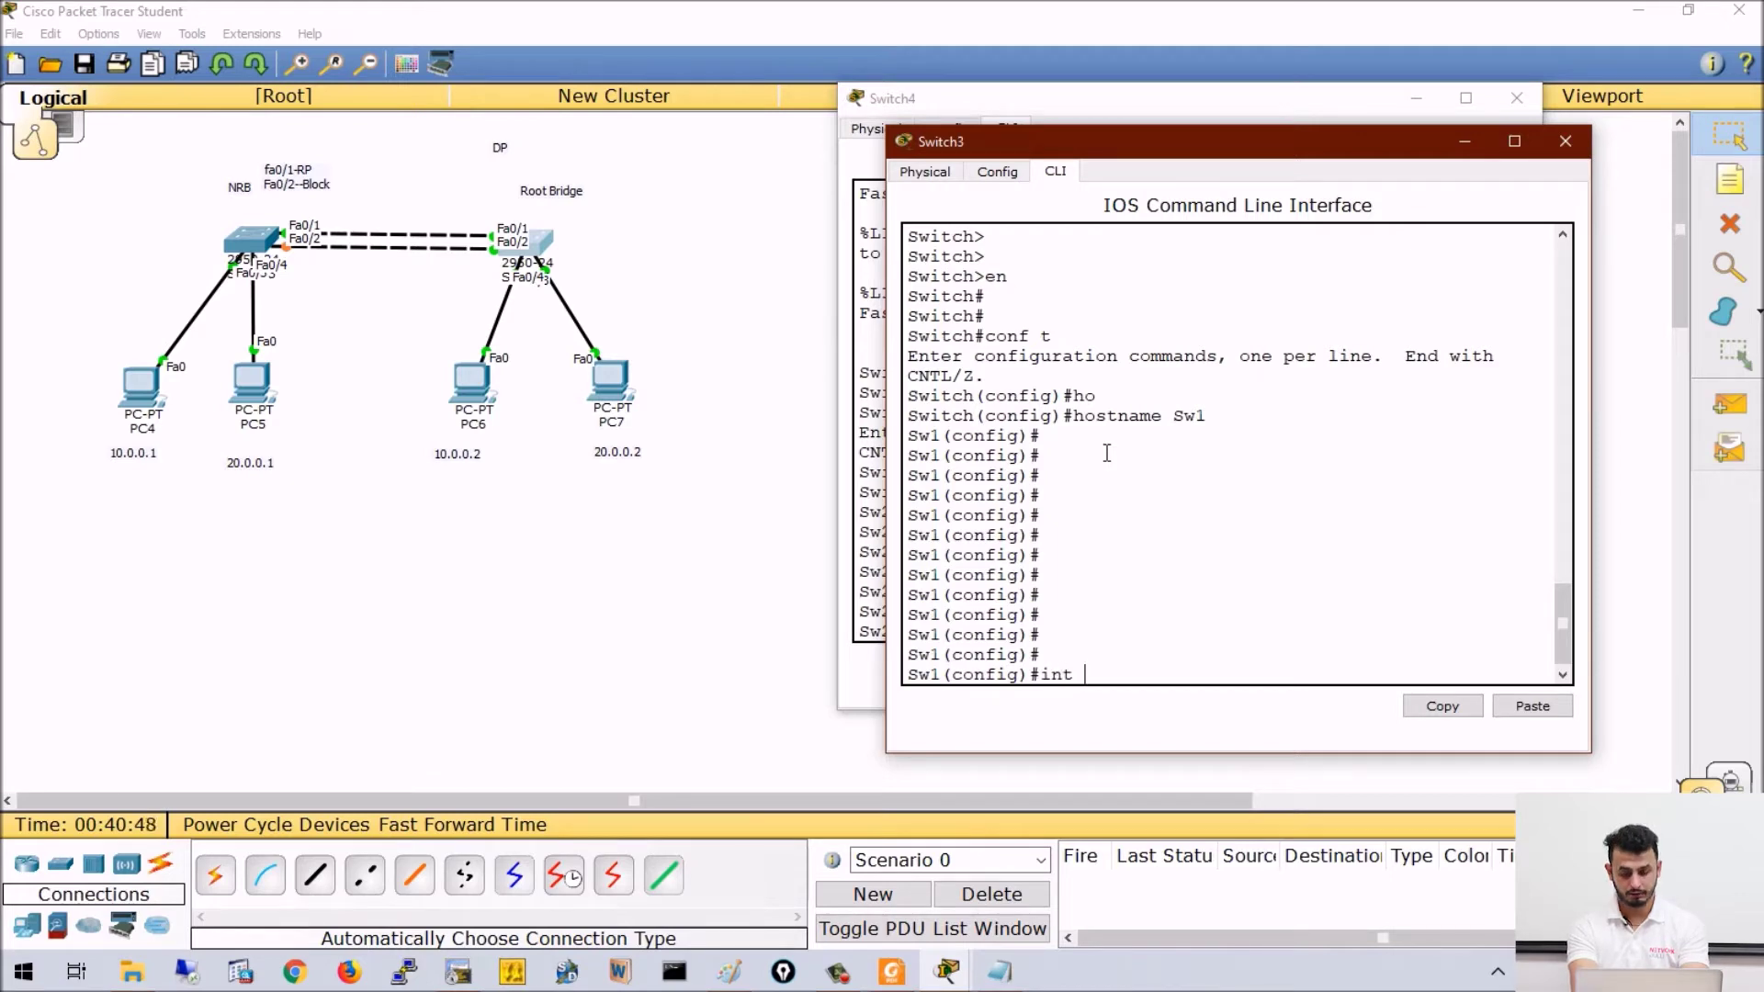
pyautogui.write('ra')
pyautogui.press('Tab')
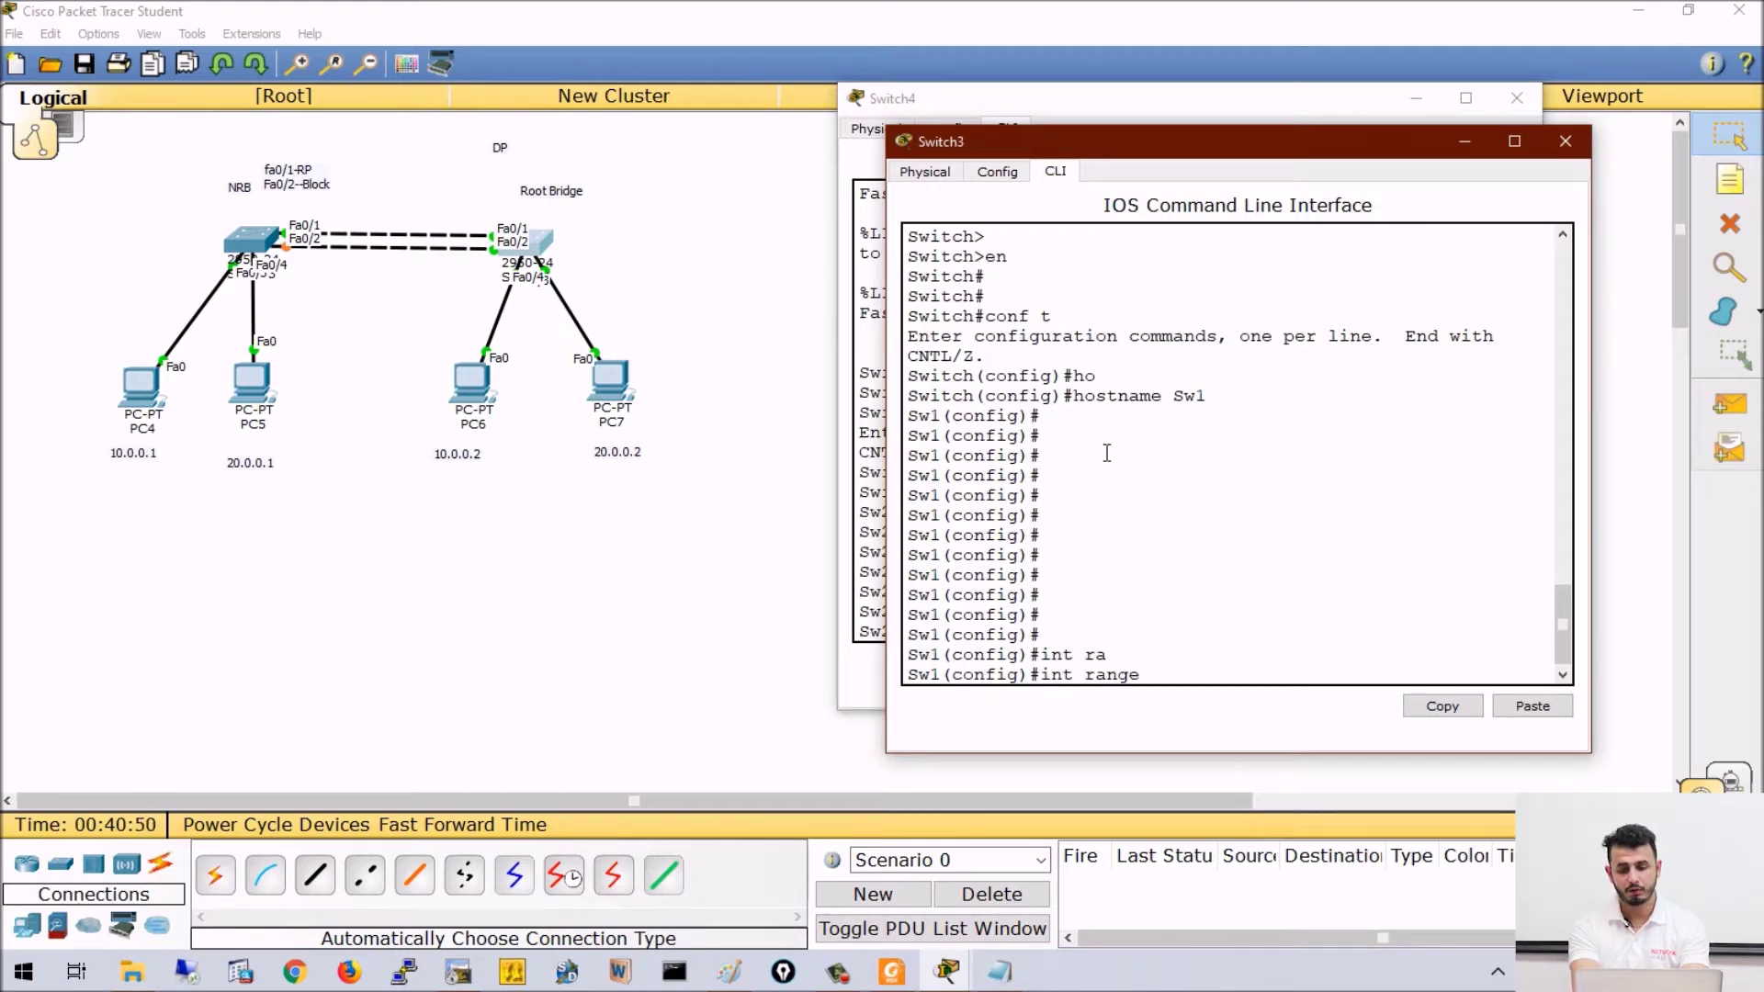
pyautogui.write('fa')
pyautogui.press('Tab')
pyautogui.write('0/1-2')
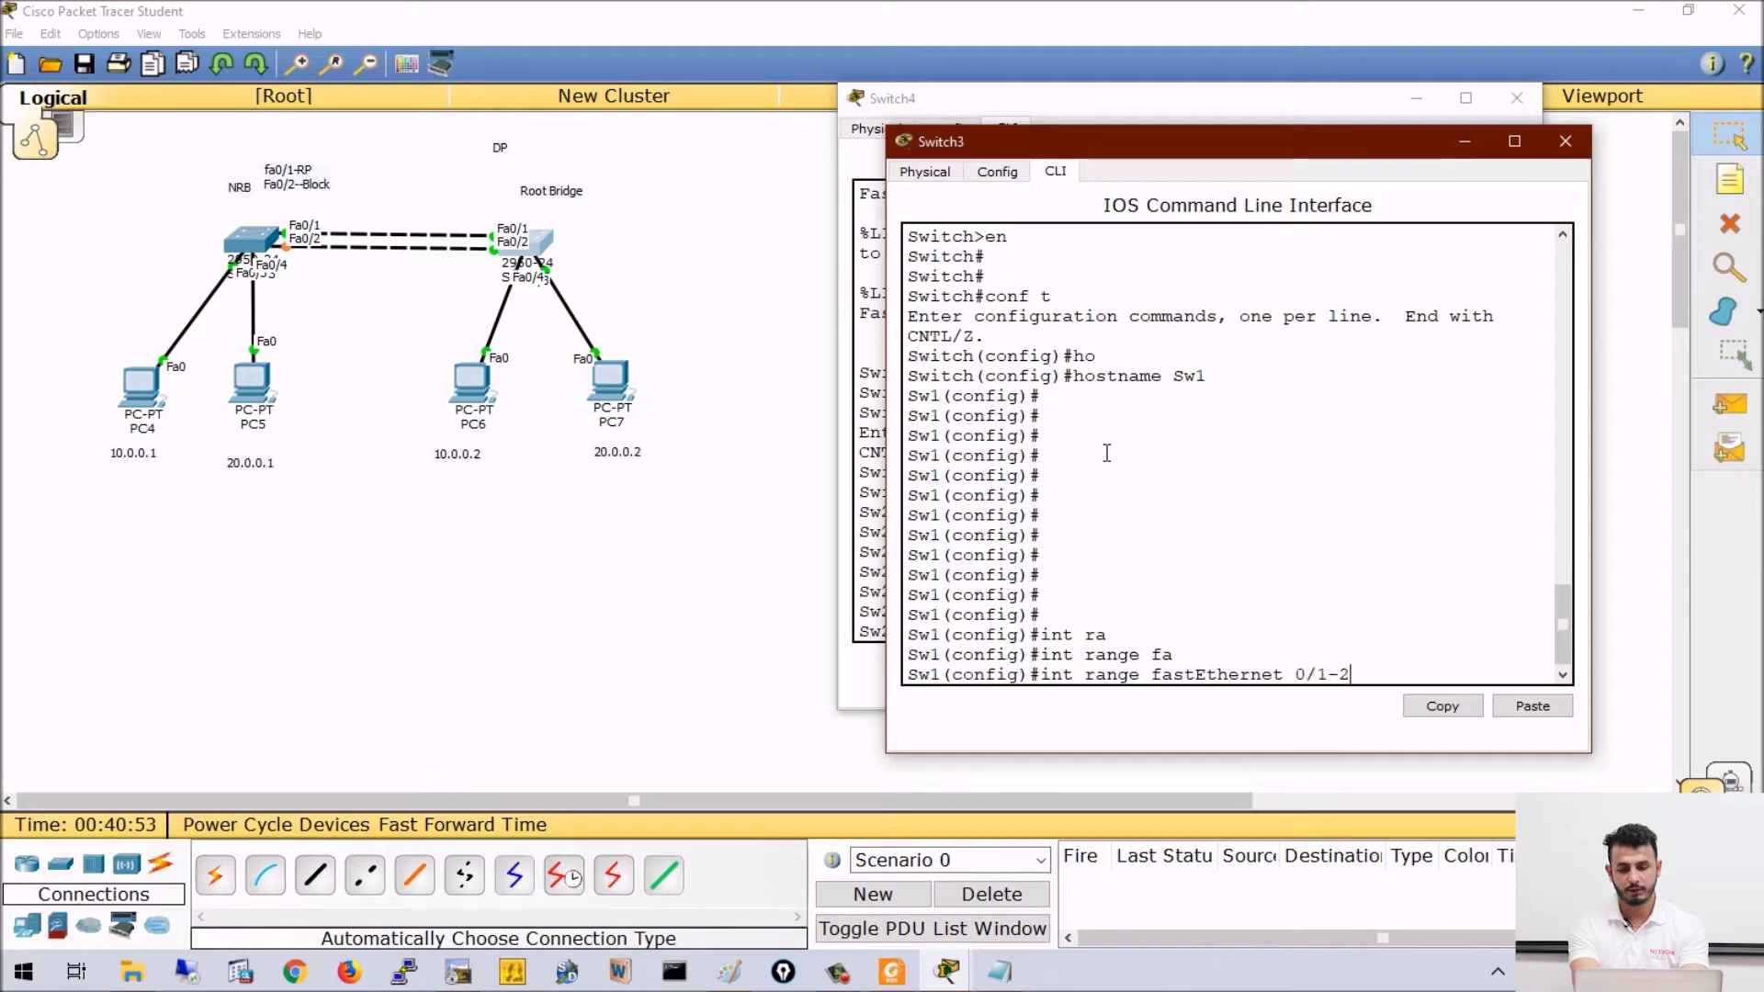
pyautogui.press('Return')
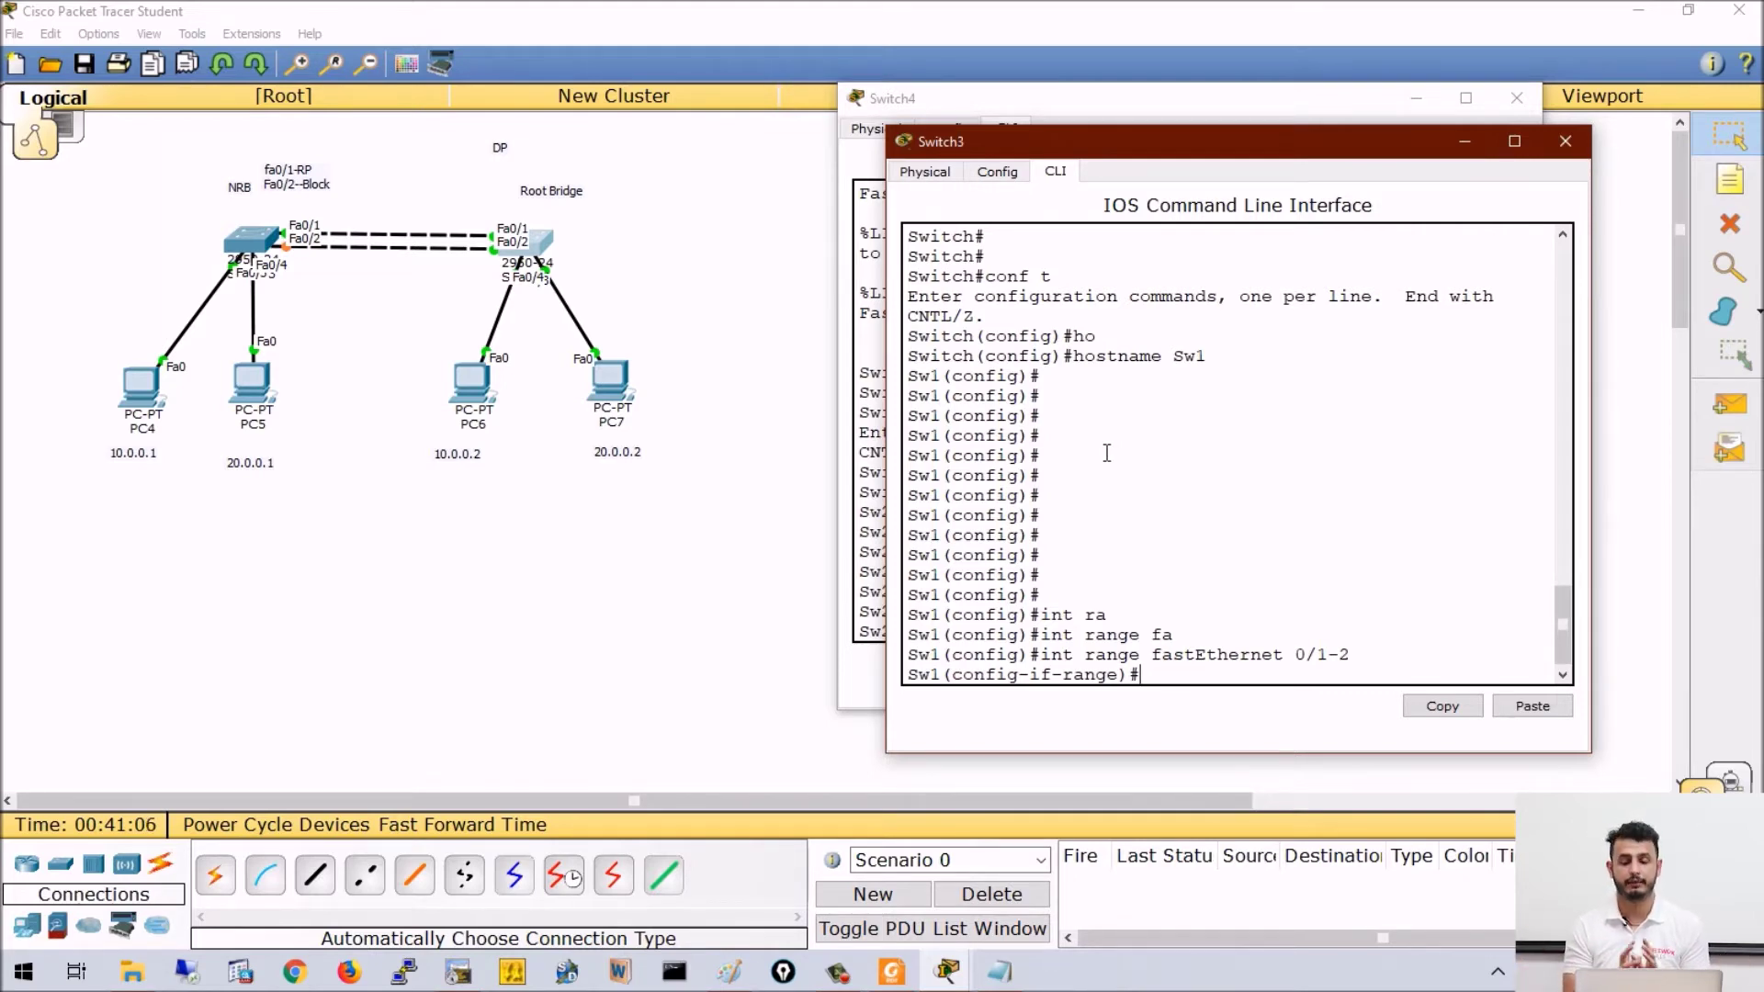
pyautogui.press('Return')
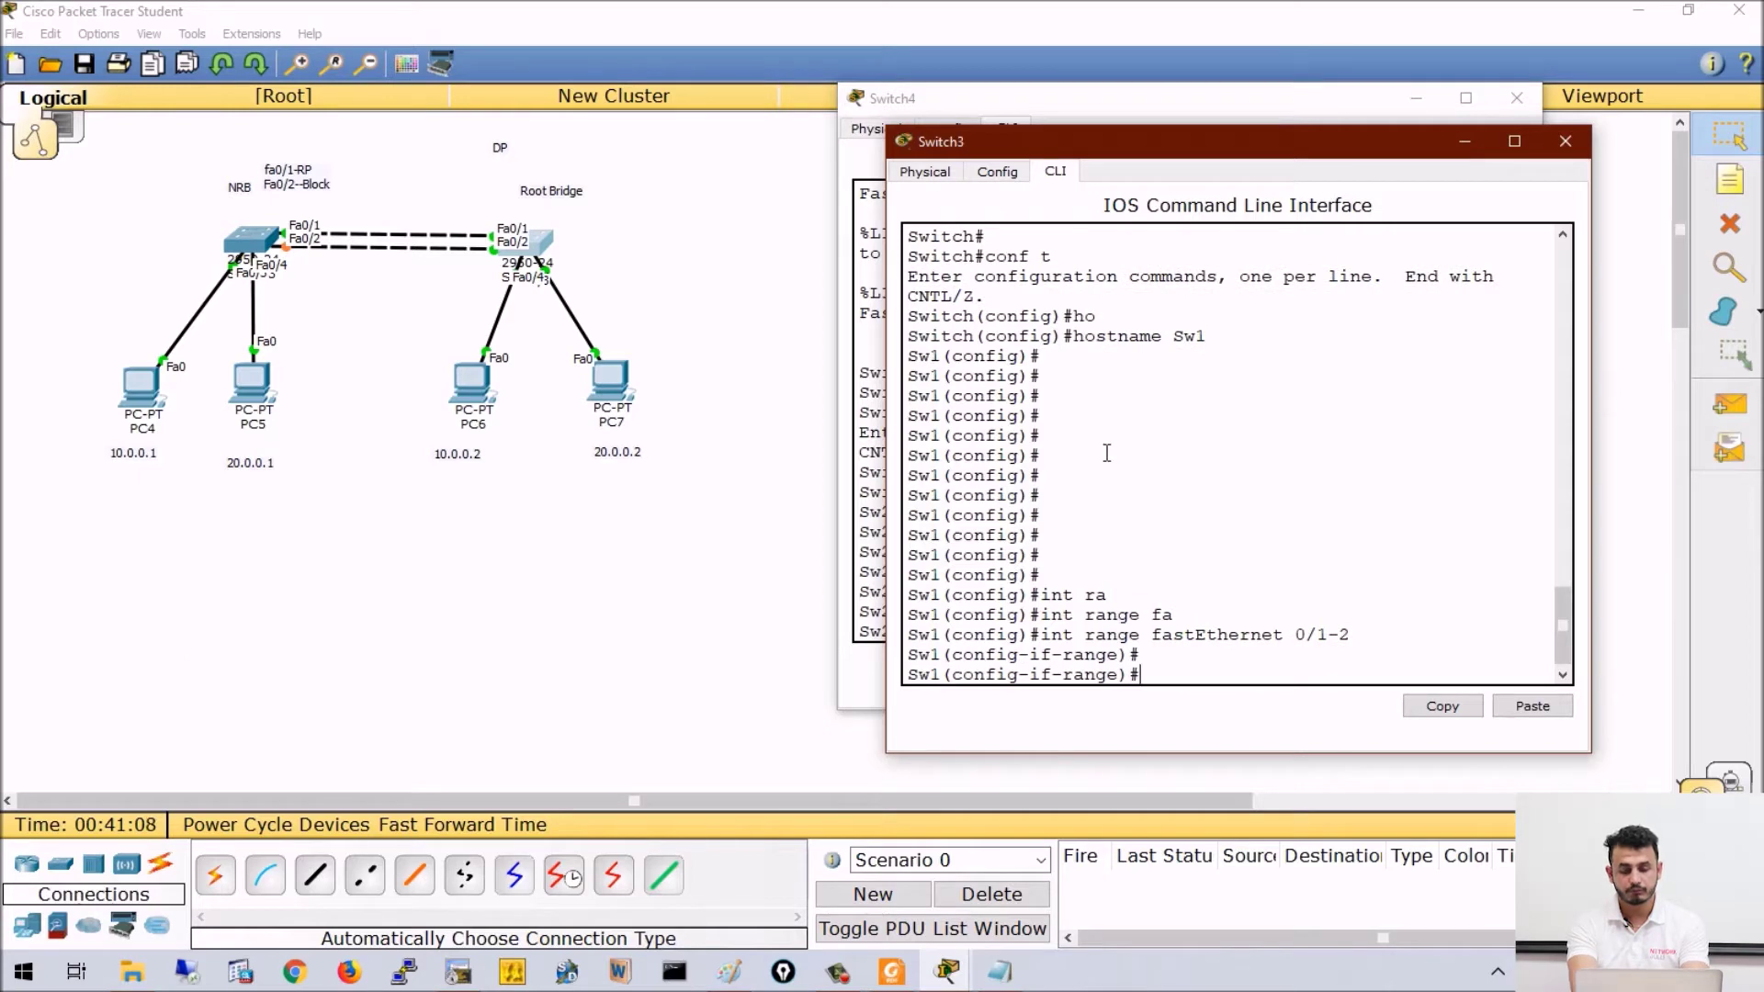
# - List the interface configuration commands on Sw1 that begin with "cha"
pyautogui.write('chan')
pyautogui.press('Tab')
pyautogui.write('n')
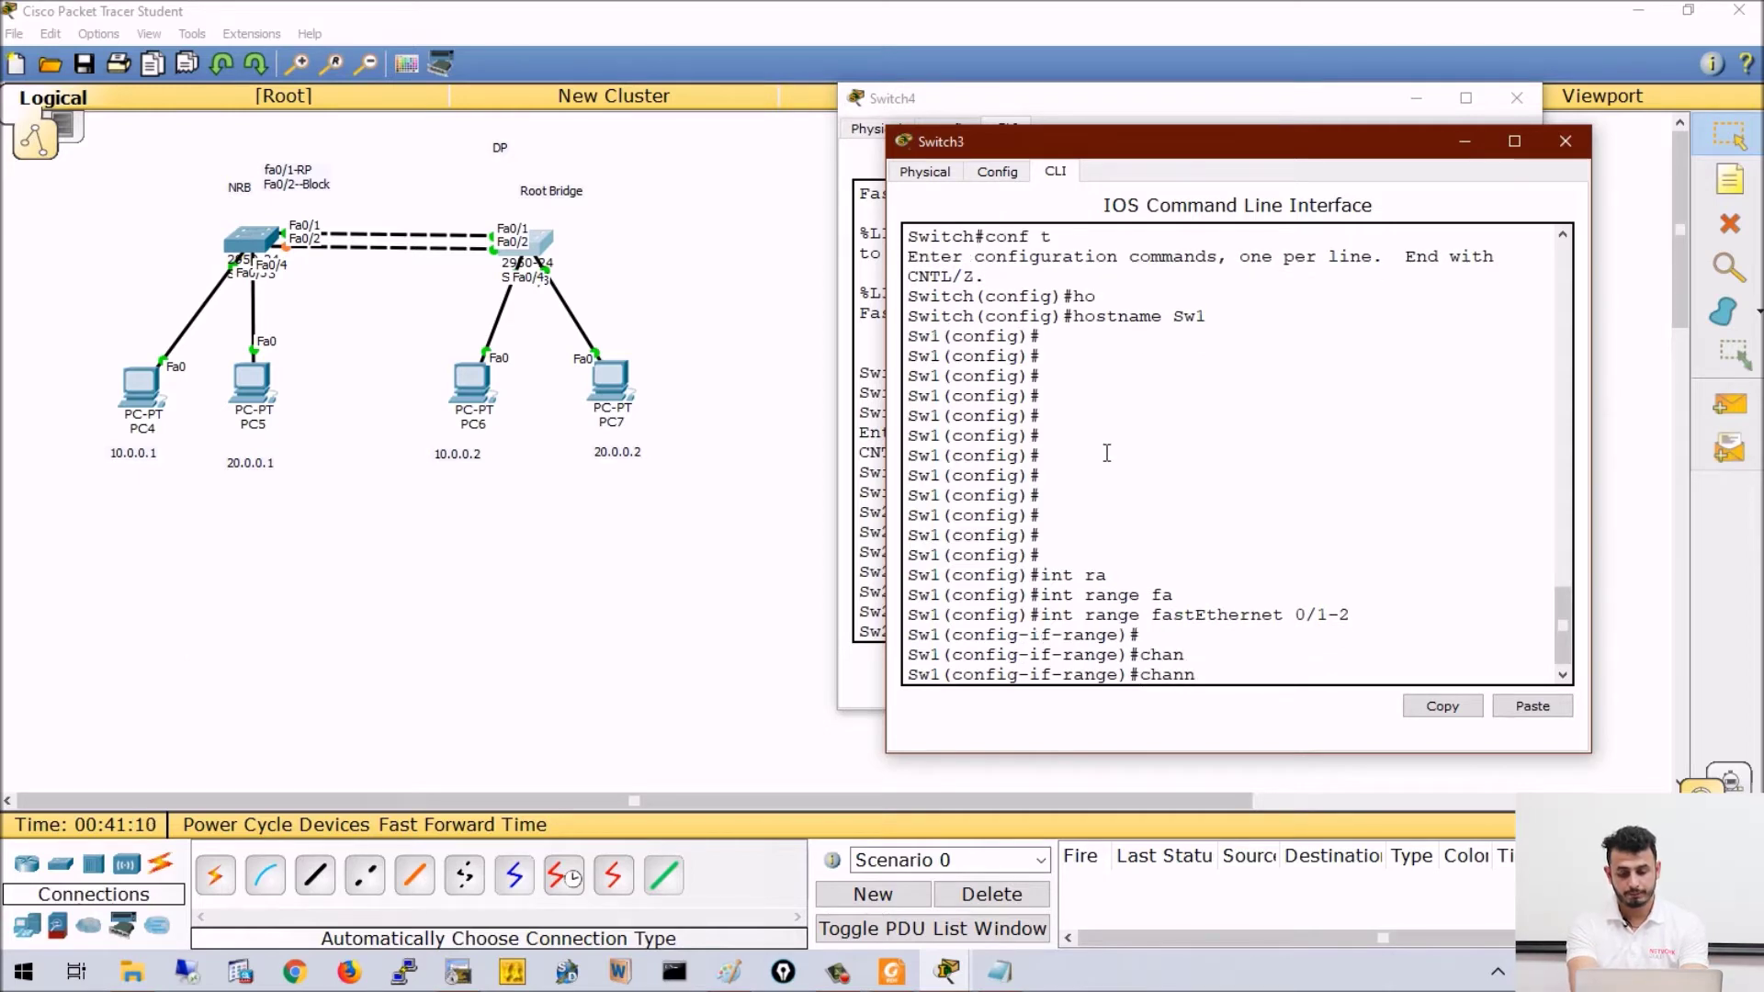
pyautogui.press('Tab')
pyautogui.press('BackSpace')
pyautogui.press('BackSpace')
pyautogui.write('?')
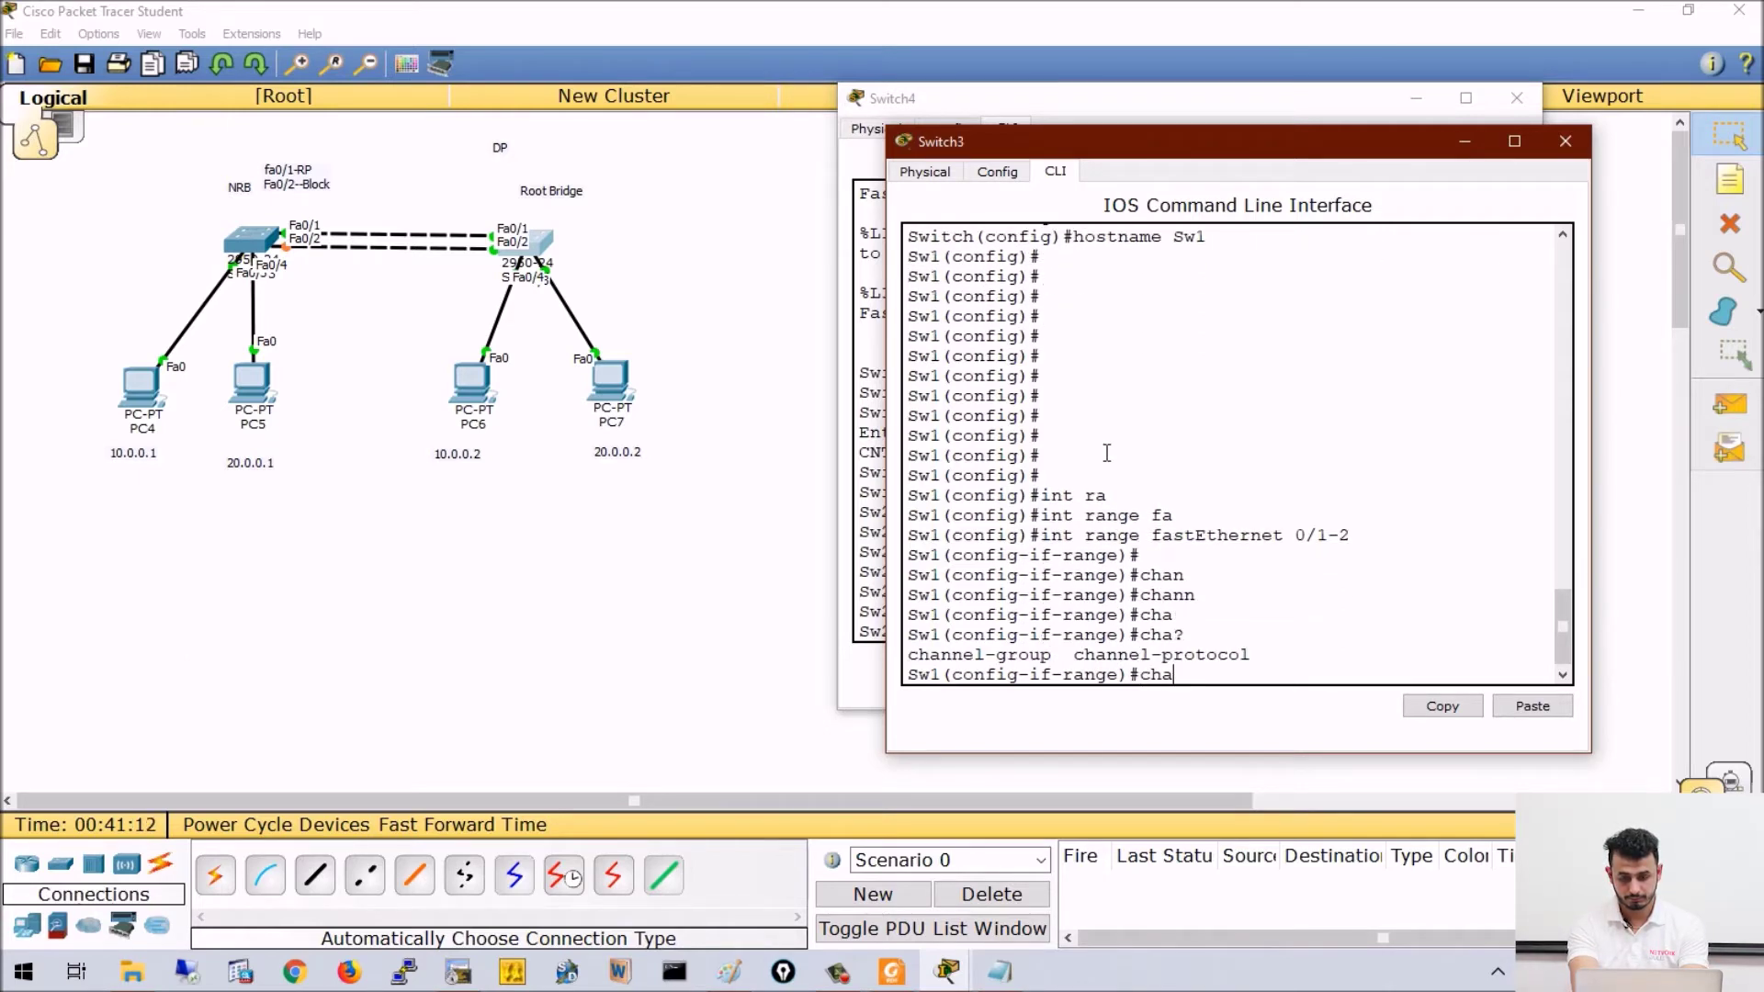
# - Compose the command "channel-group 1 mode" for the interface range on Sw1 and list its available mode options
pyautogui.write('n')
pyautogui.press('Tab')
pyautogui.write('nel-g')
pyautogui.press('Tab')
pyautogui.write('?1 ?mo')
pyautogui.press('Tab')
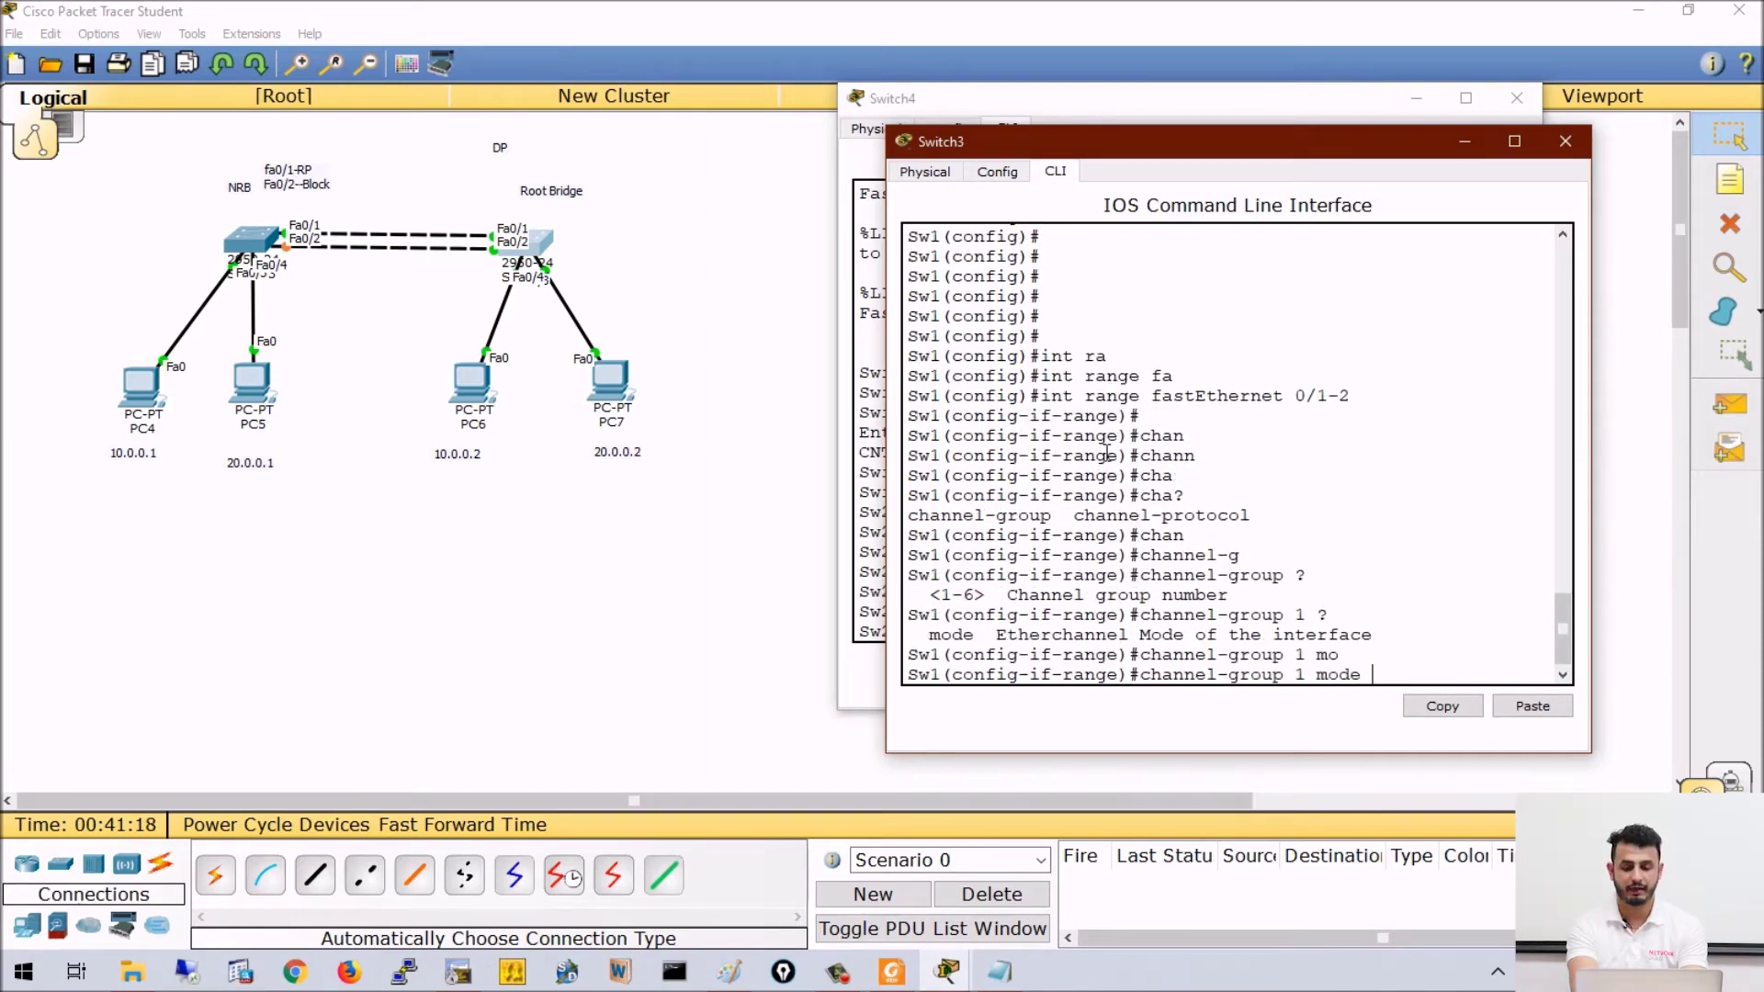
pyautogui.write('?')
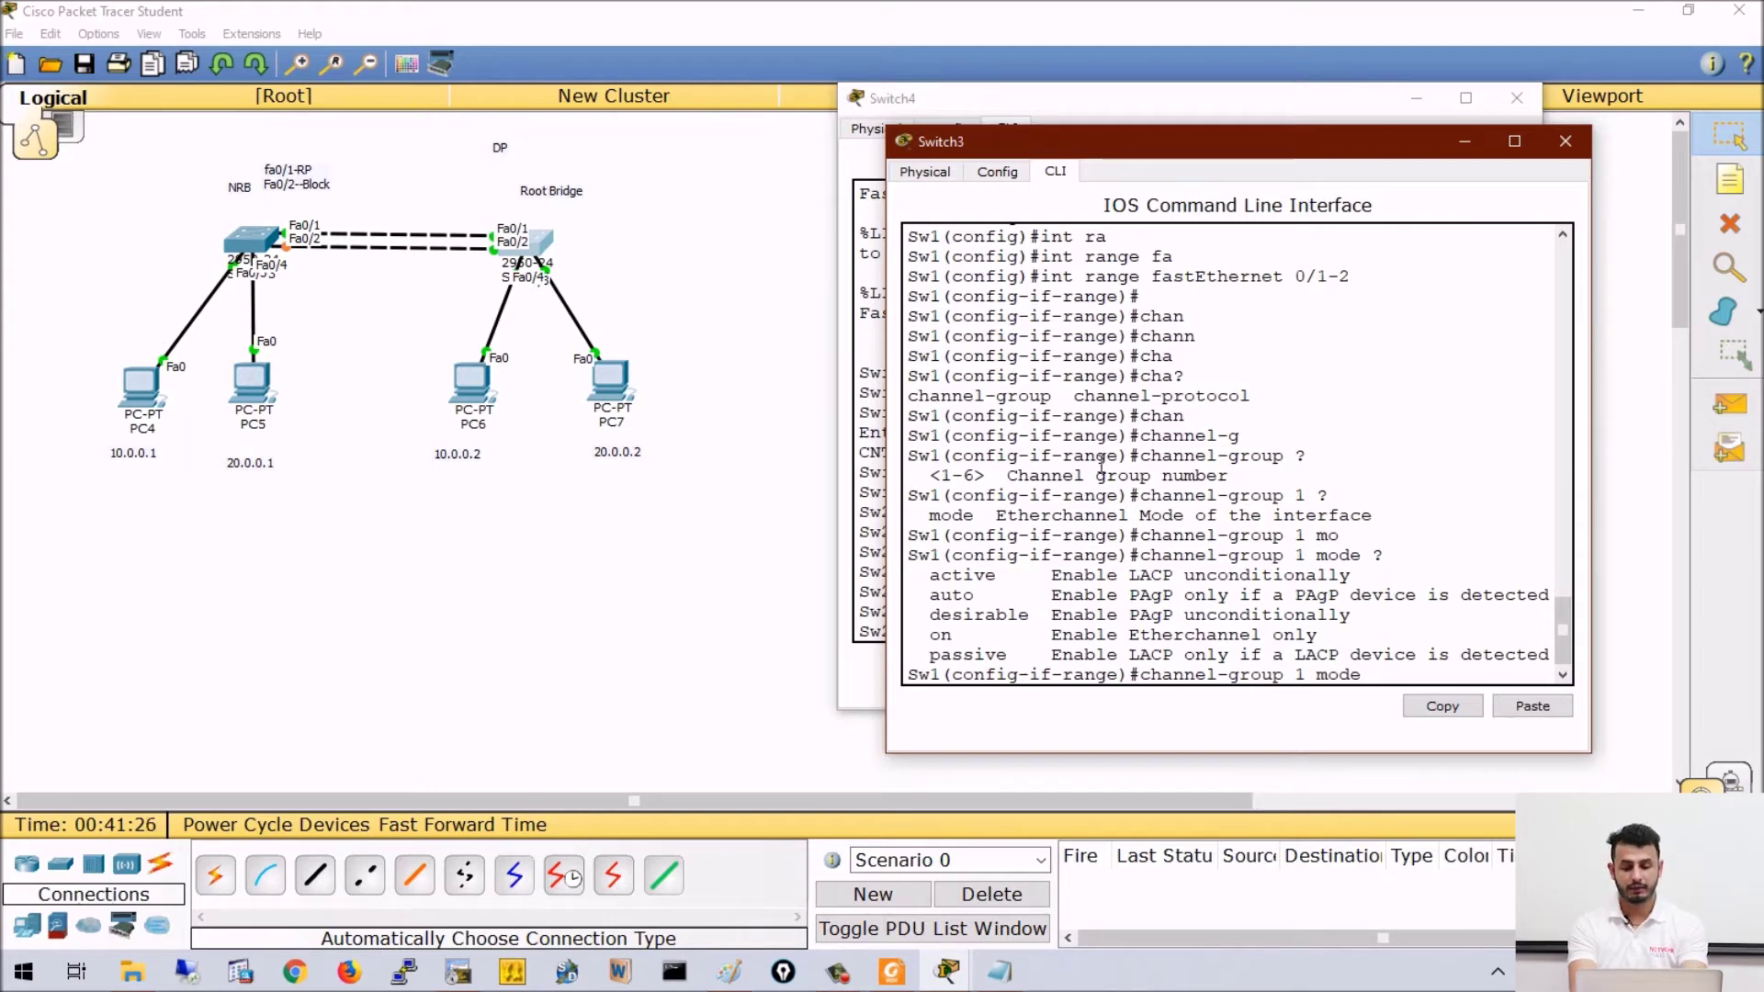
# - Switch to the blank Notepad note and write the heading "Two ways to configure etherchannel"
pyautogui.click(1001, 971)
pyautogui.write('Tec')
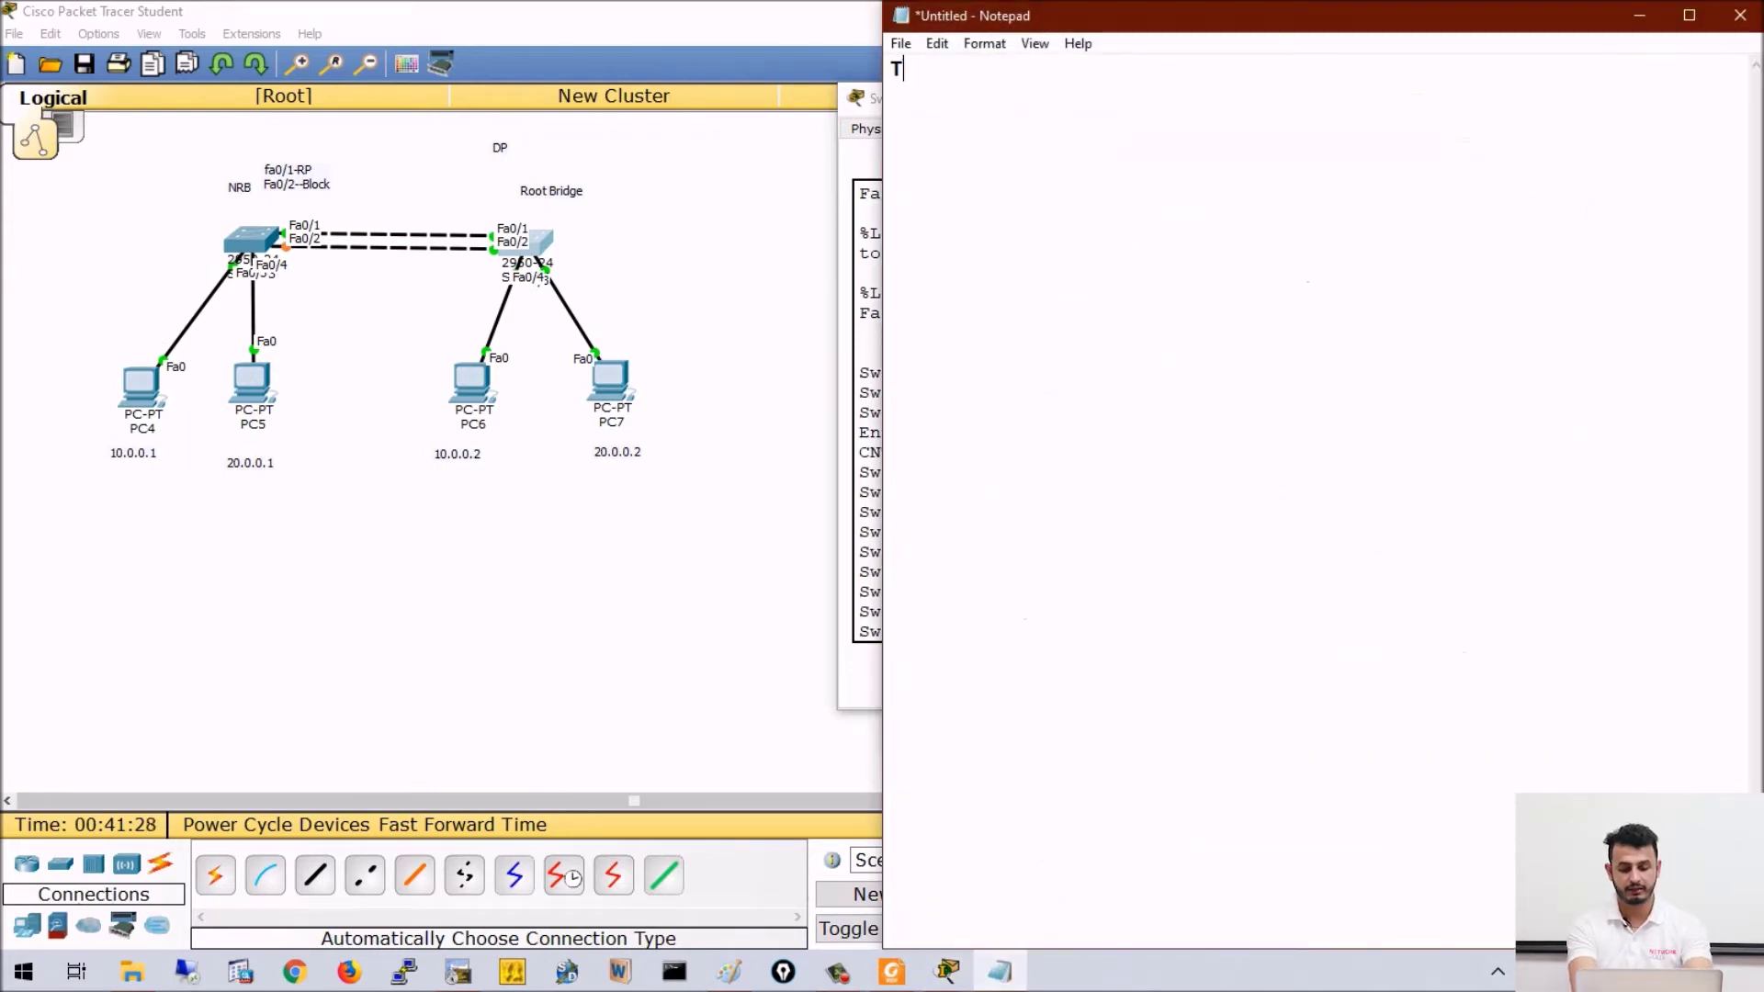
pyautogui.press('BackSpace')
pyautogui.press('BackSpace')
pyautogui.write('wo ways t')
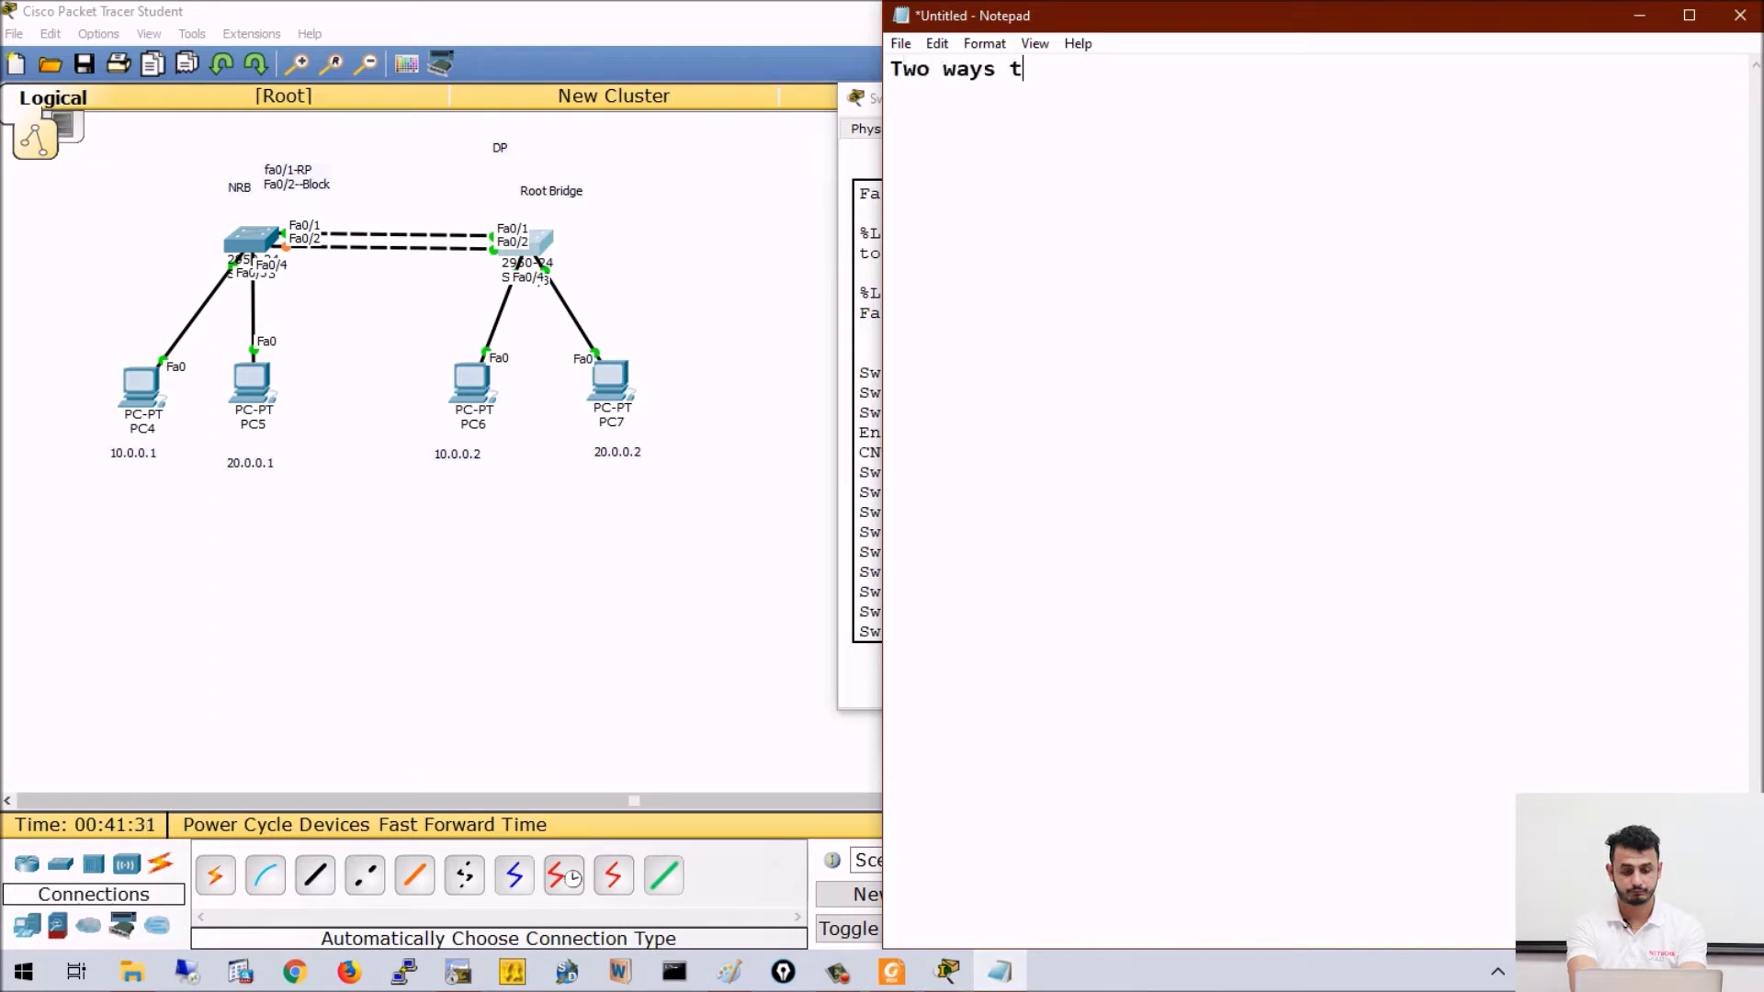
pyautogui.write('o configu')
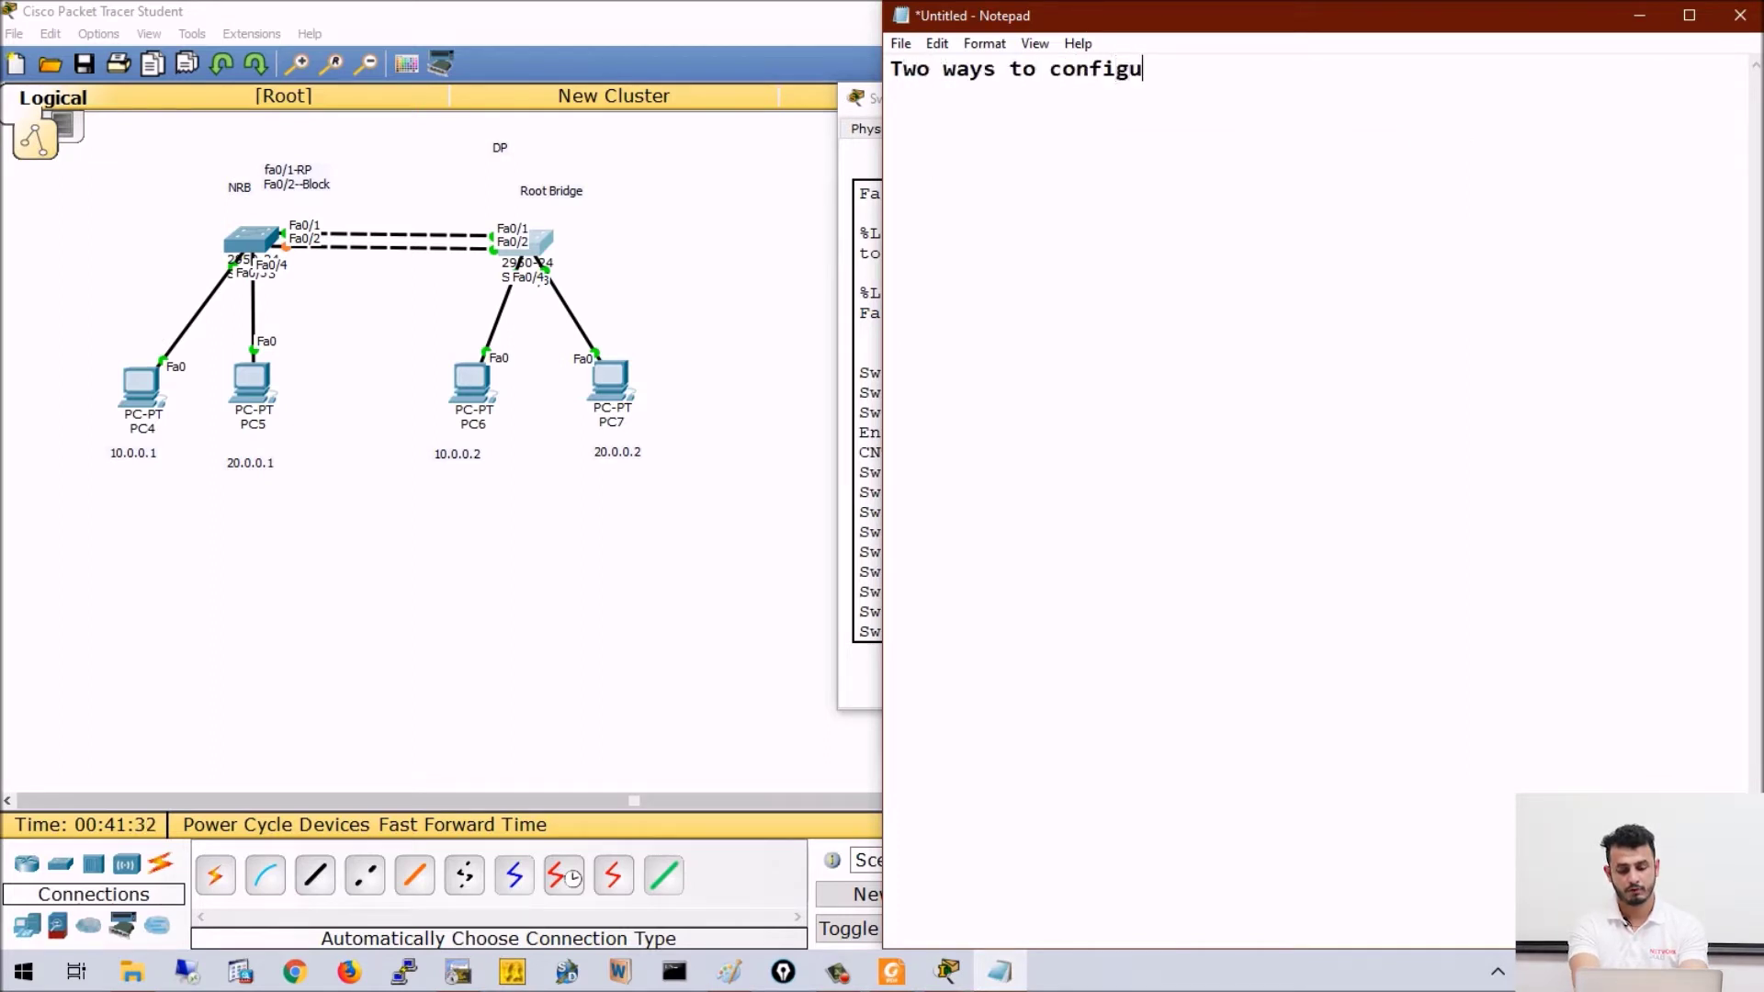
pyautogui.write('re ethercha')
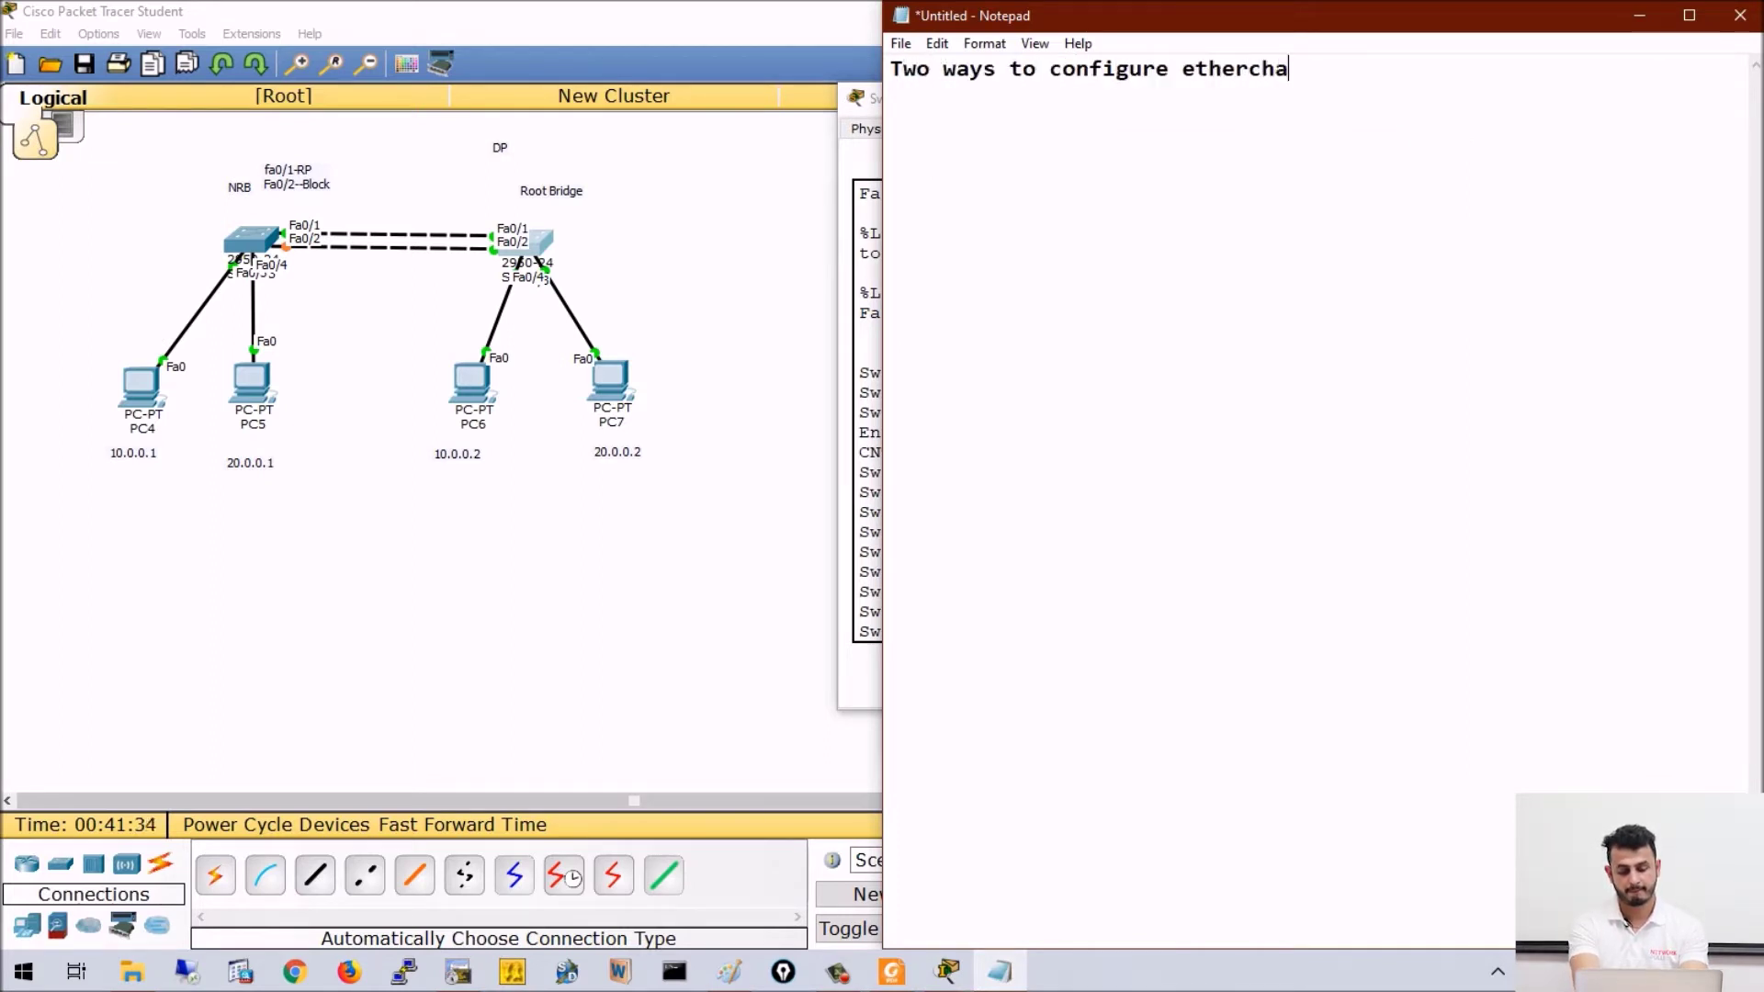
pyautogui.write('nnel')
pyautogui.press('Return')
# - List the two methods under the heading as "1)statically" and "2)dynamically"
pyautogui.write('1)')
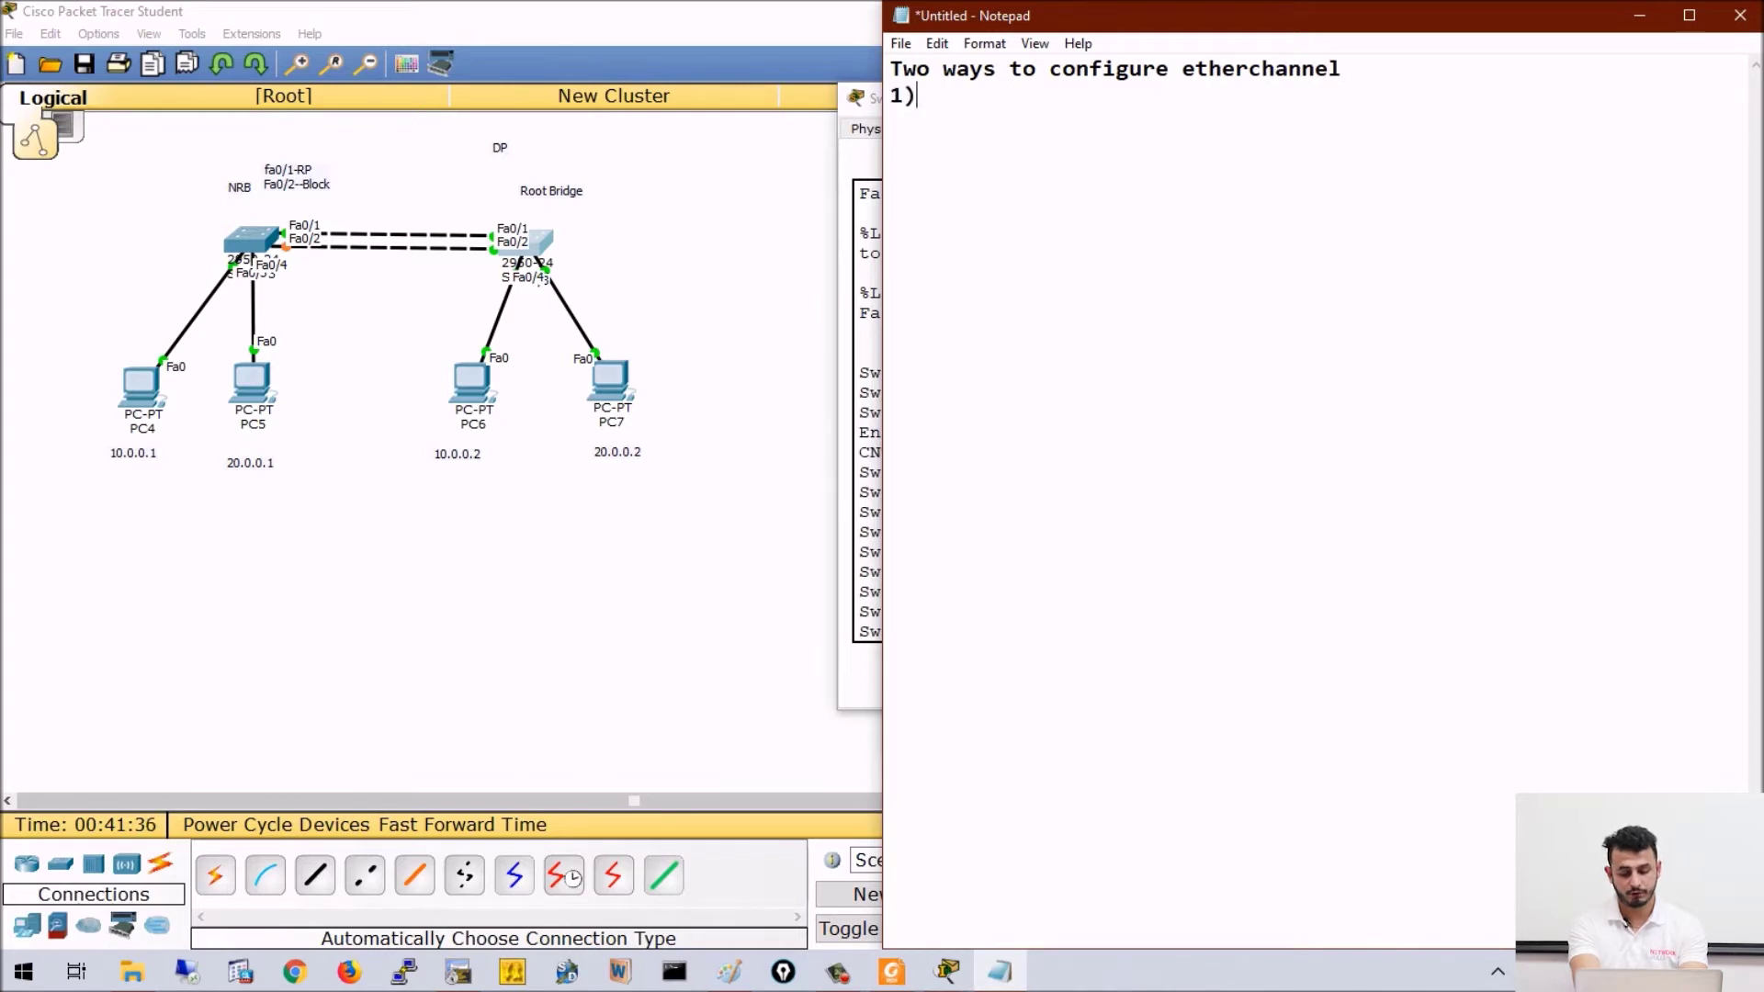
pyautogui.write('statically')
pyautogui.press('Return')
pyautogui.write('2)dynam')
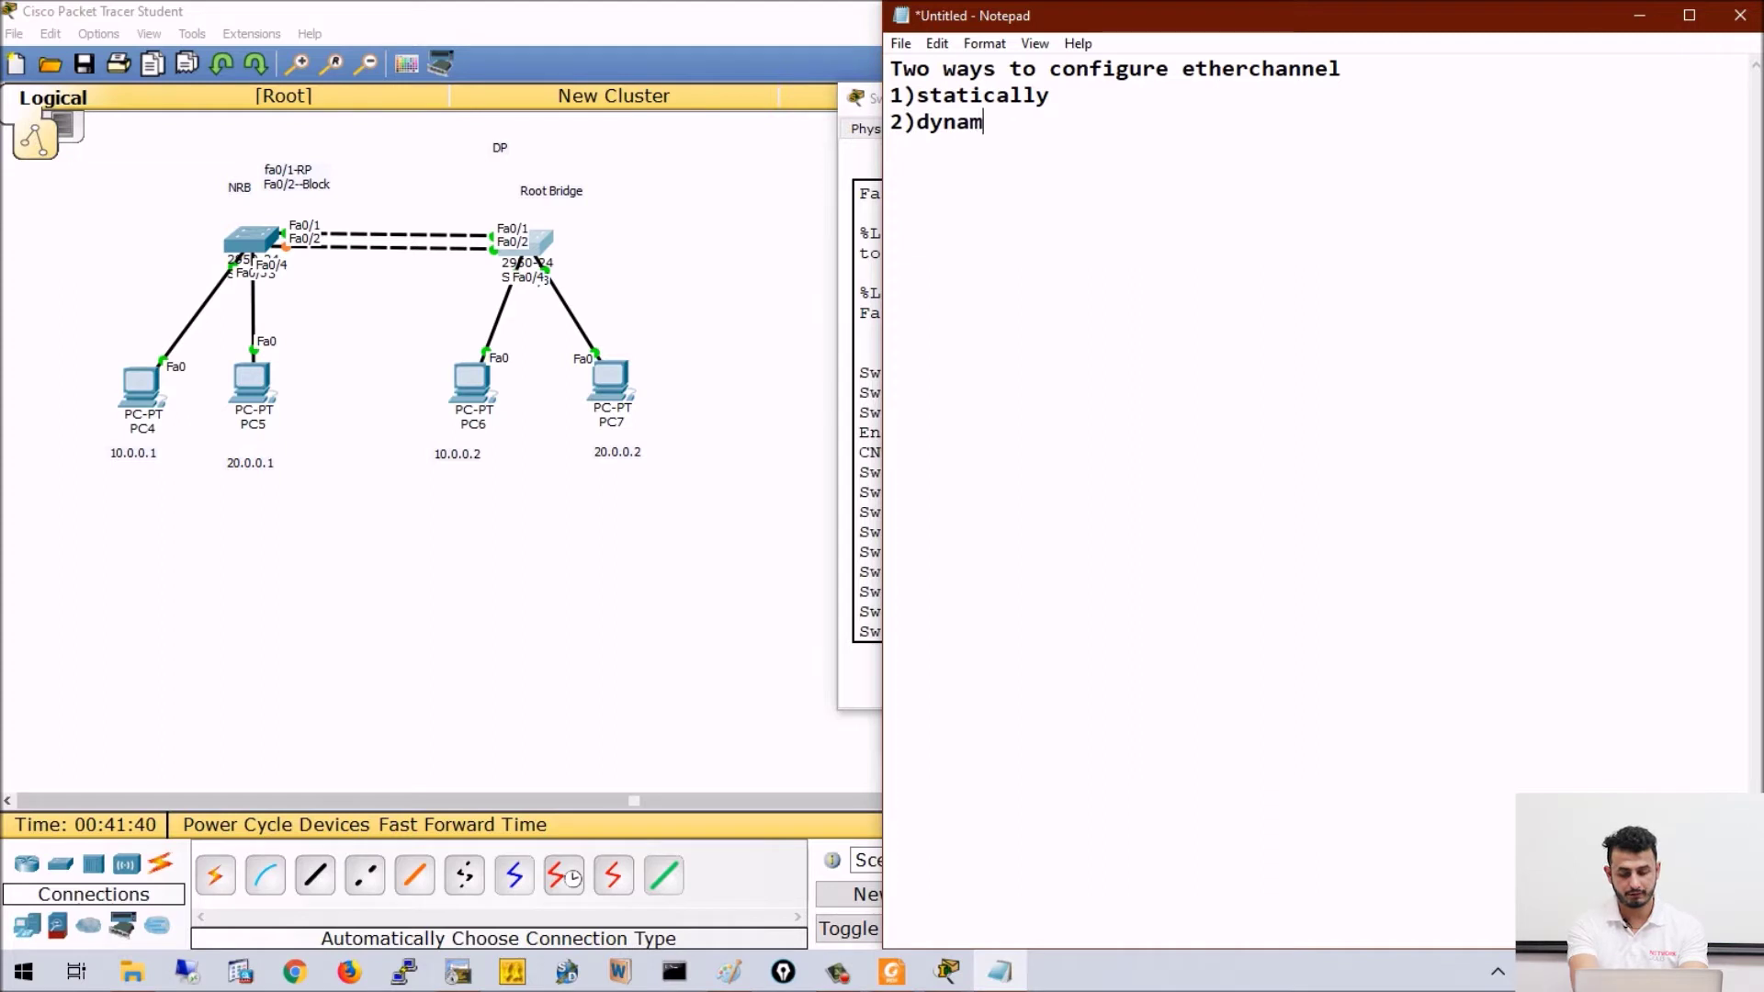
pyautogui.write('ically')
pyautogui.press('Return')
# - Add the protocol names "PAGp" and "Lacp" on separate lines below the dynamic method
pyautogui.write('PAGp')
pyautogui.press('Return')
pyautogui.write('and')
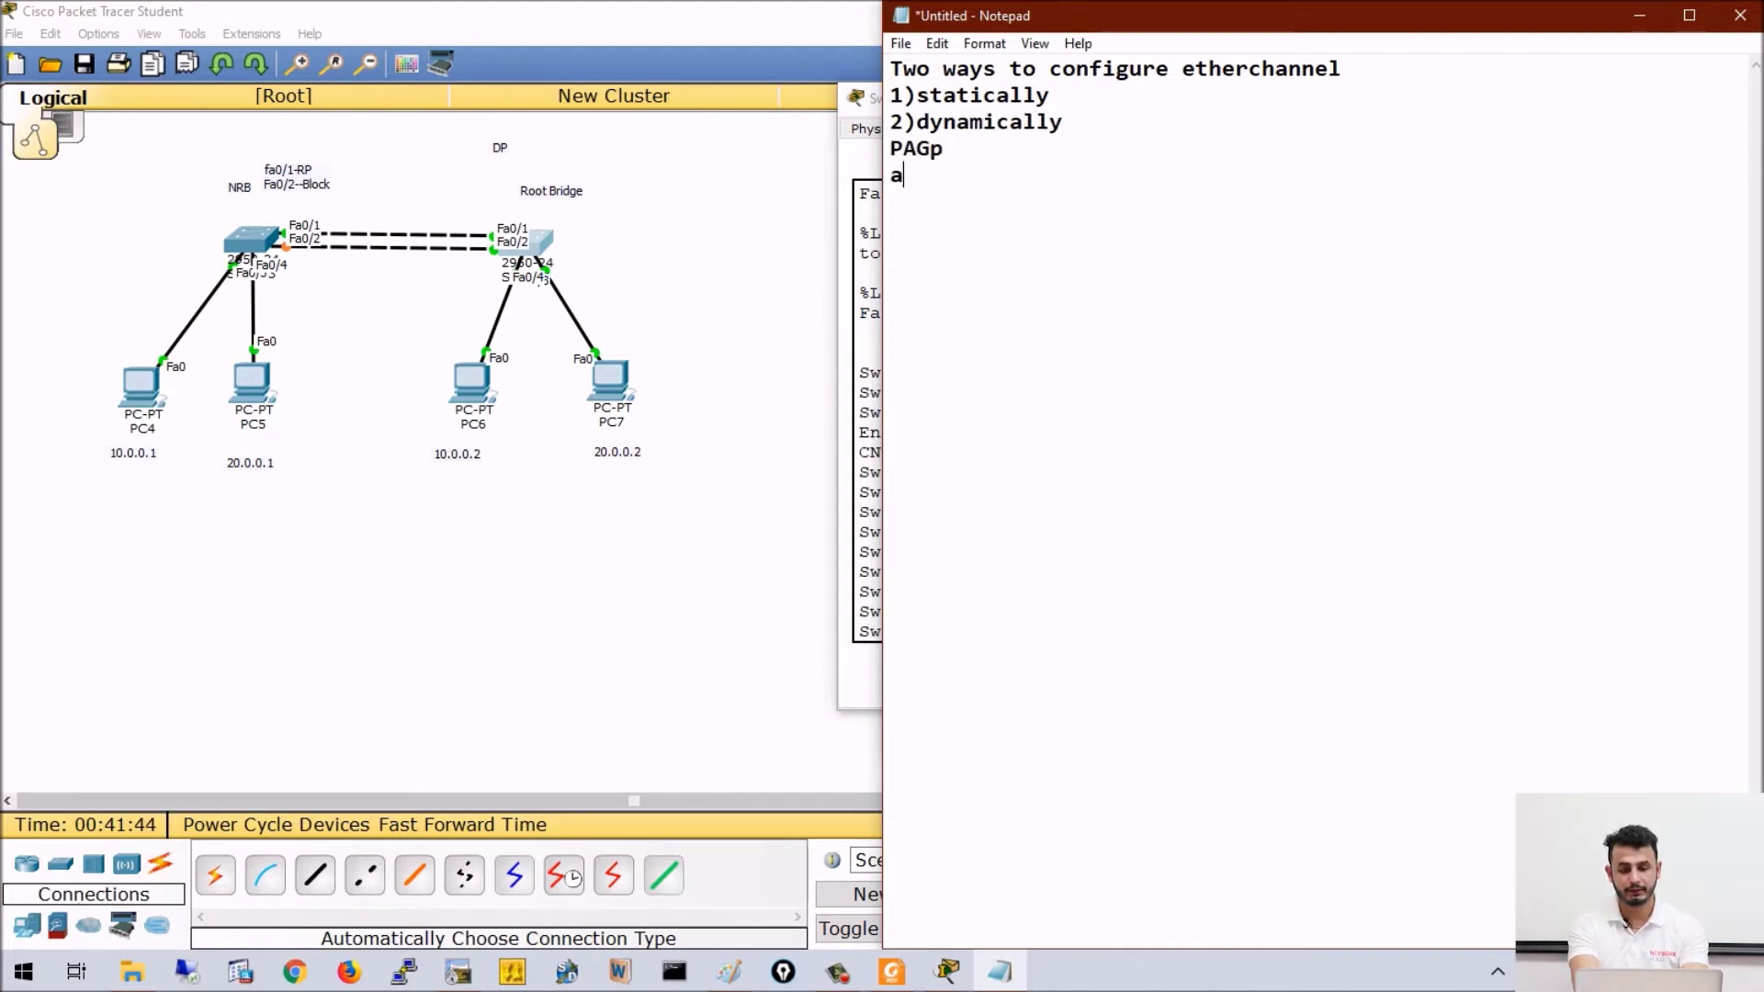
pyautogui.press('BackSpace')
pyautogui.press('BackSpace')
pyautogui.press('BackSpace')
pyautogui.press('BackSpace')
pyautogui.write('Pac')
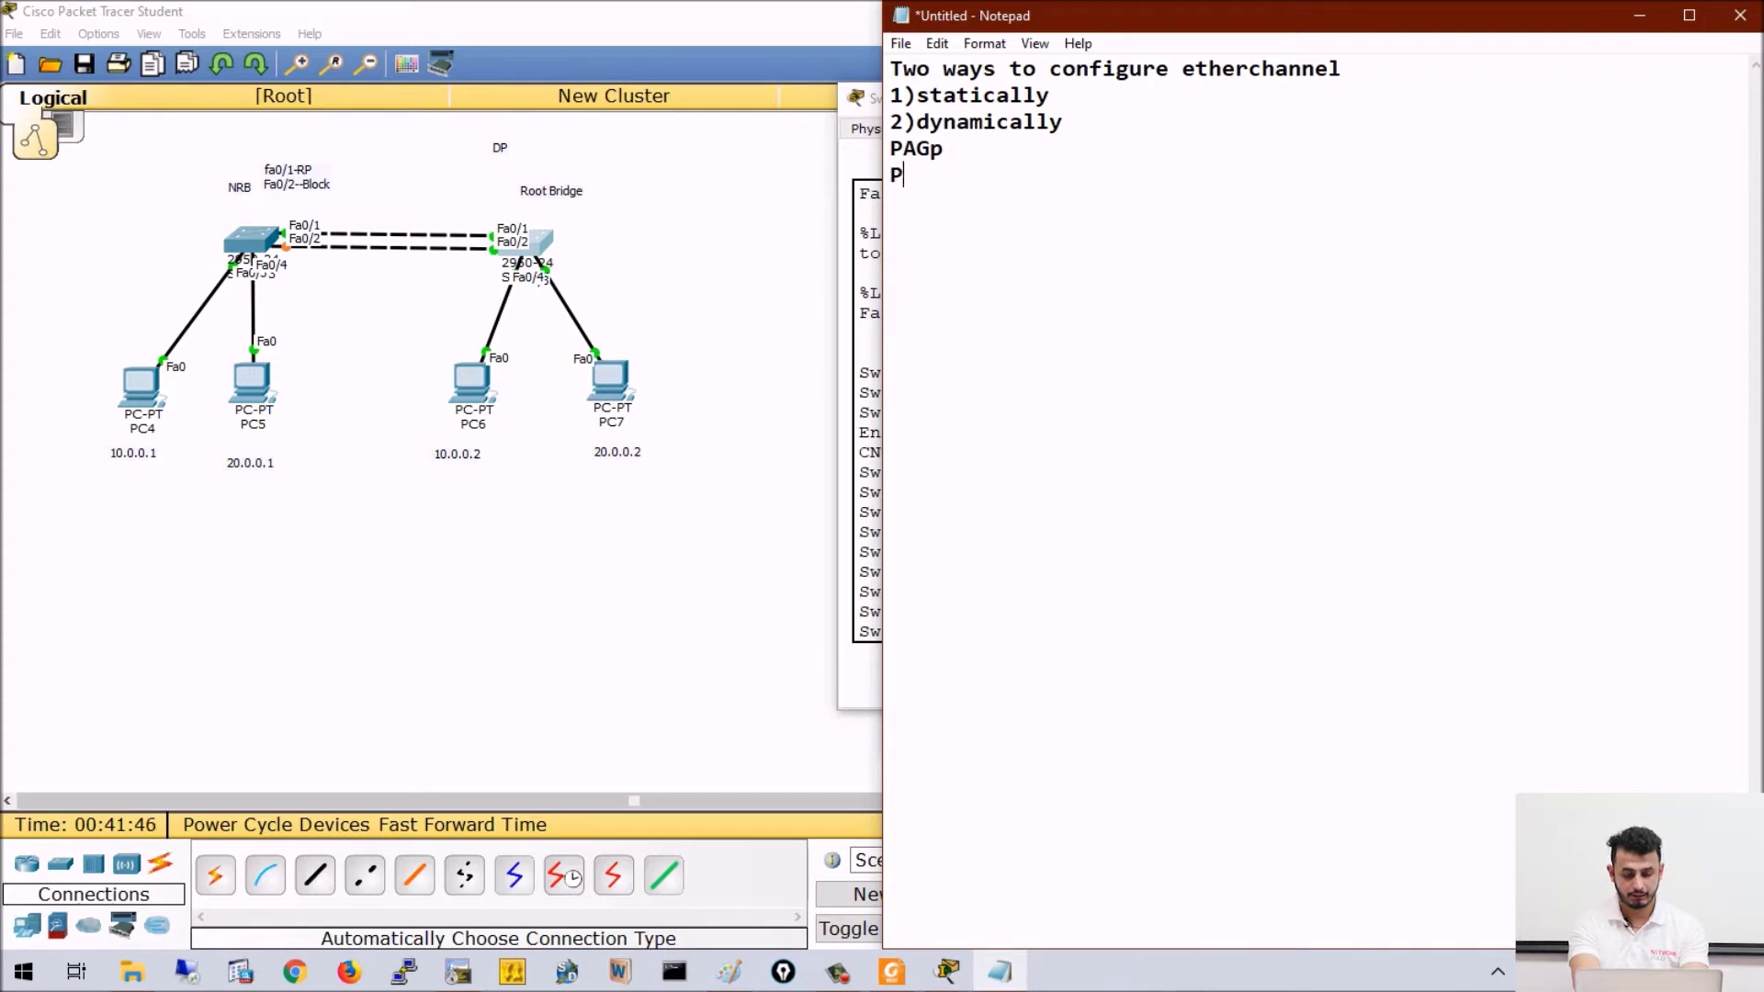
pyautogui.press('BackSpace')
pyautogui.press('BackSpace')
pyautogui.press('BackSpace')
pyautogui.write('Lacp')
# - Add the expansion "( port aggregation protocol )" after PAGp in the note
pyautogui.click(943, 148)
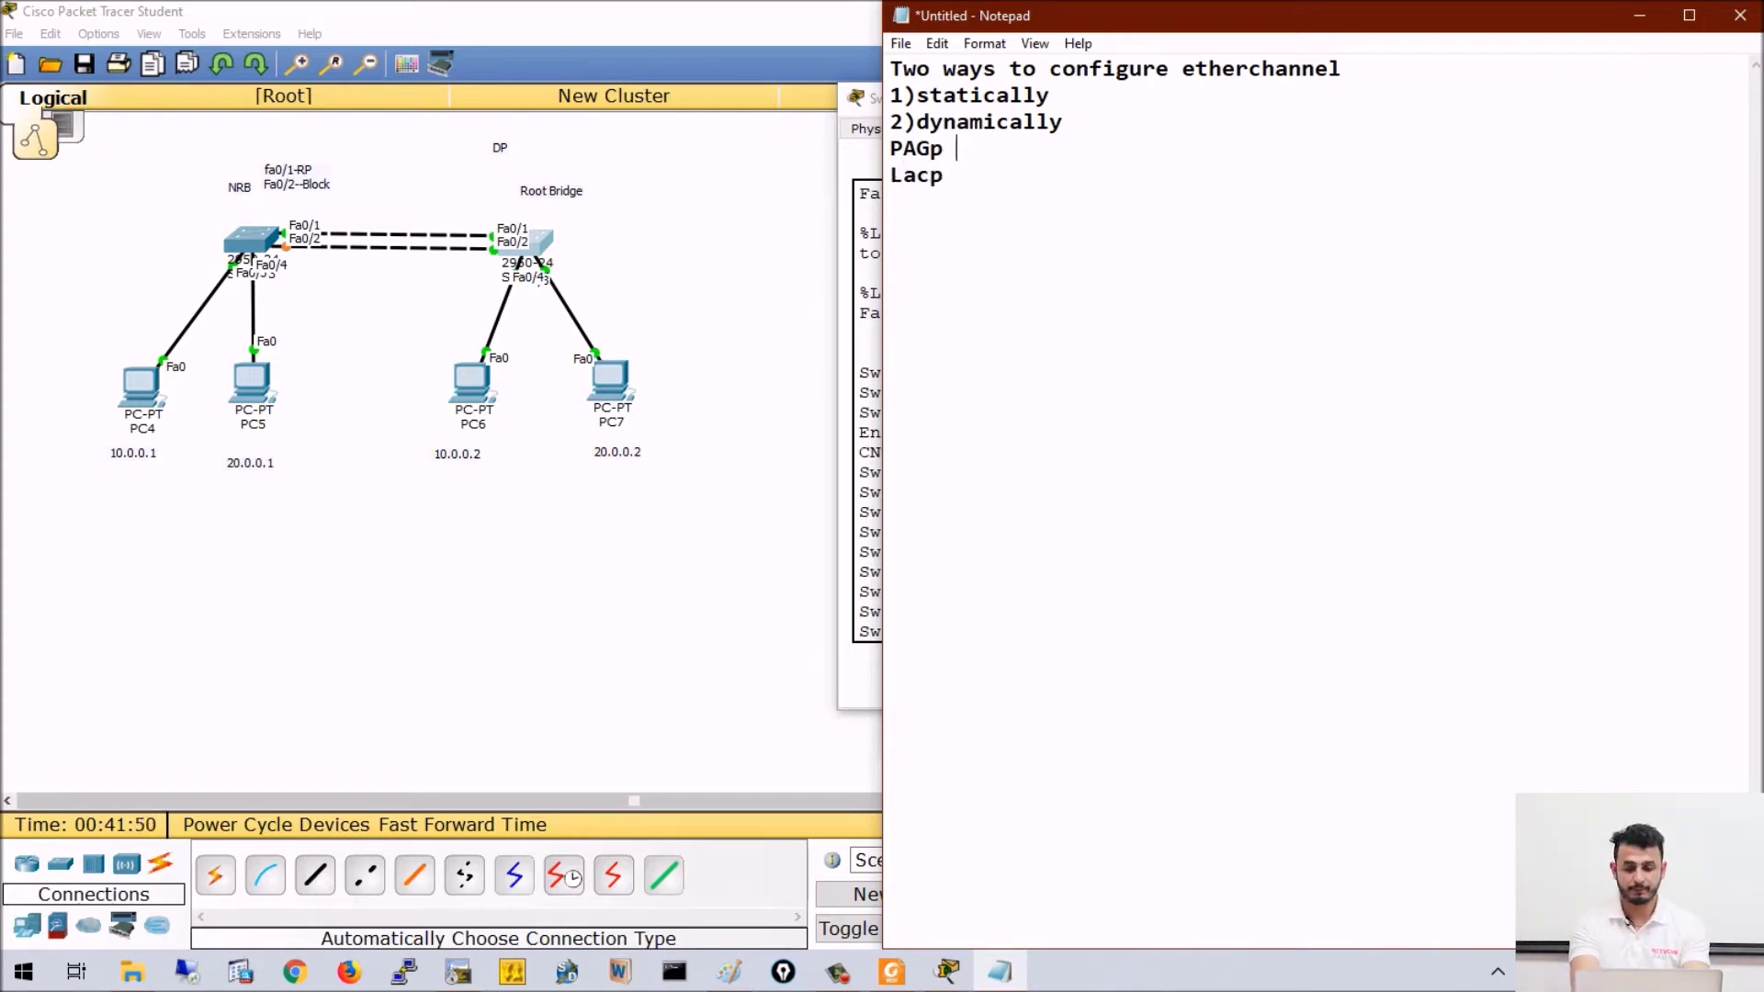
pyautogui.write('( ')
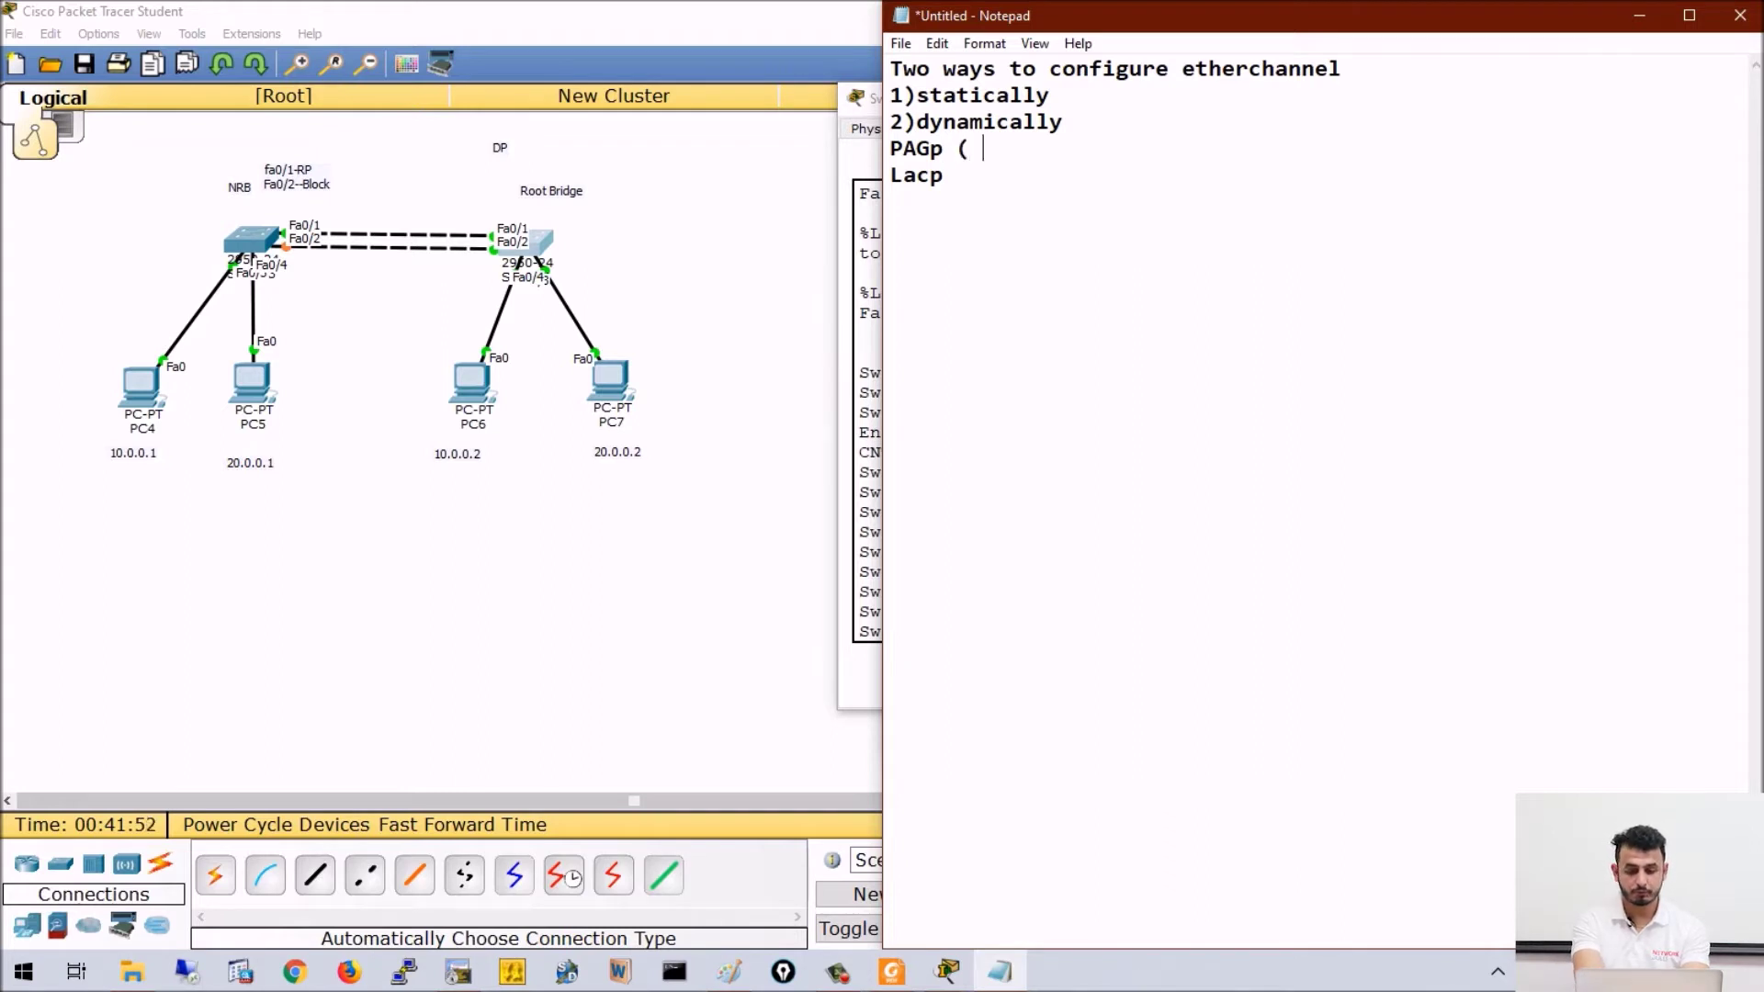
pyautogui.write('port aggreag')
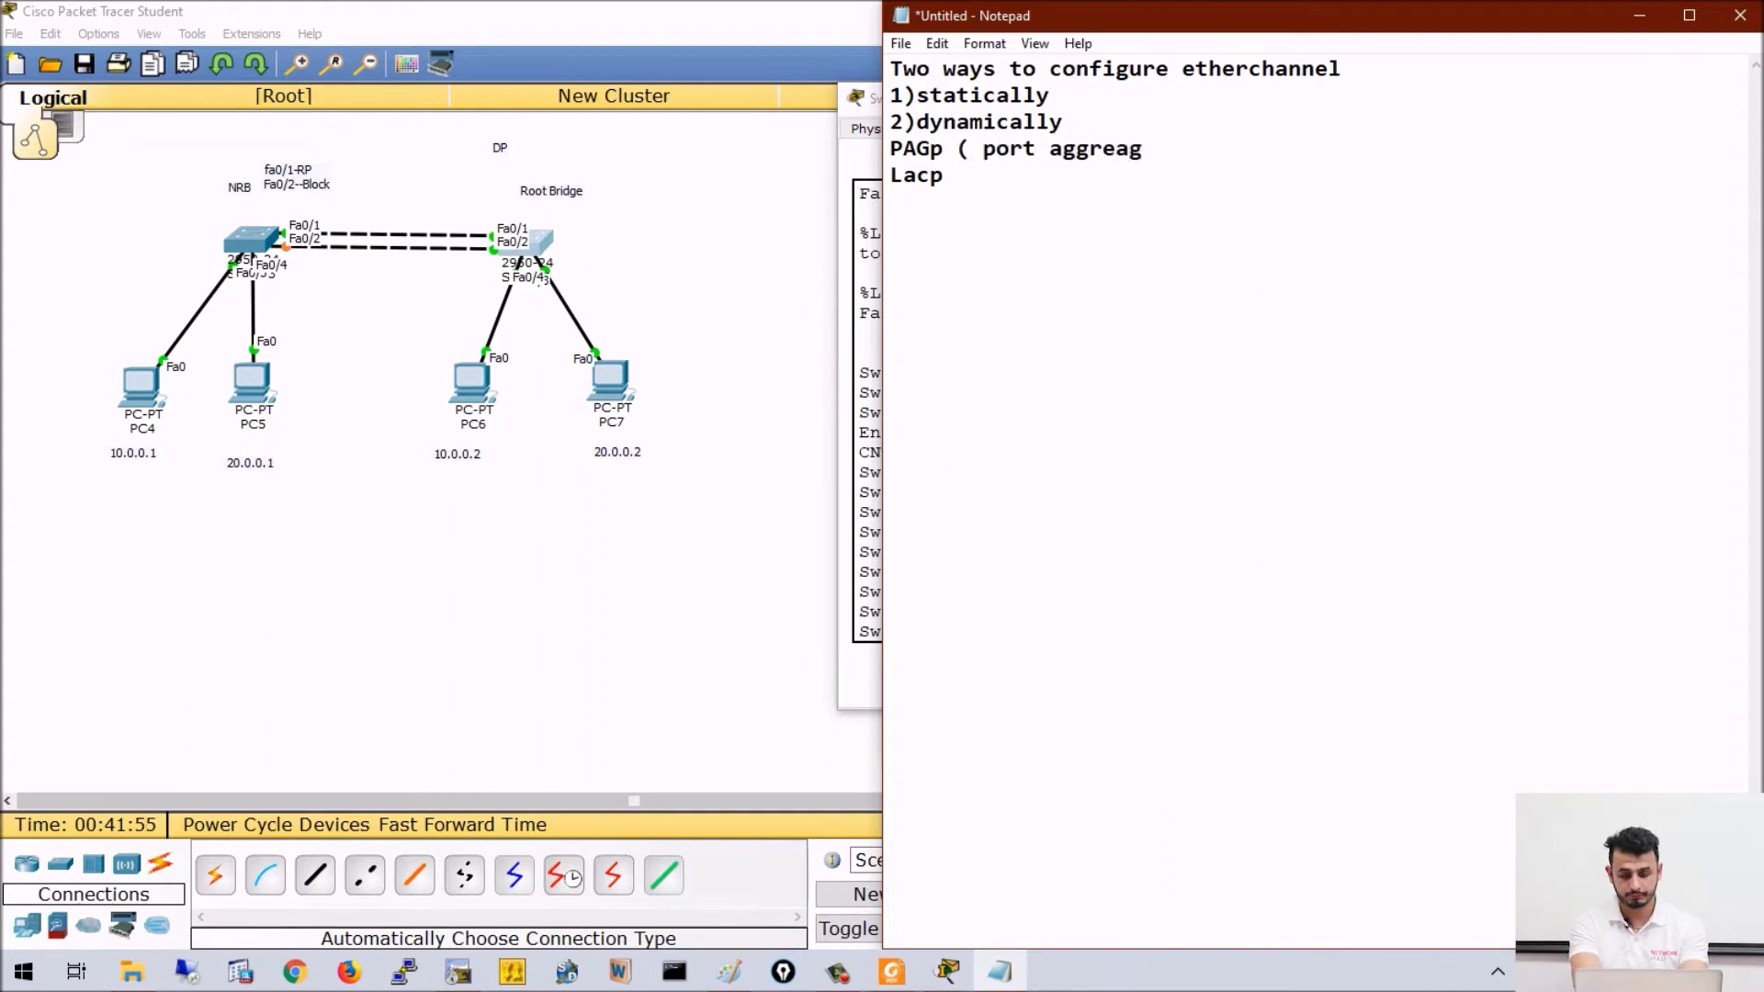
pyautogui.press('BackSpace')
pyautogui.press('BackSpace')
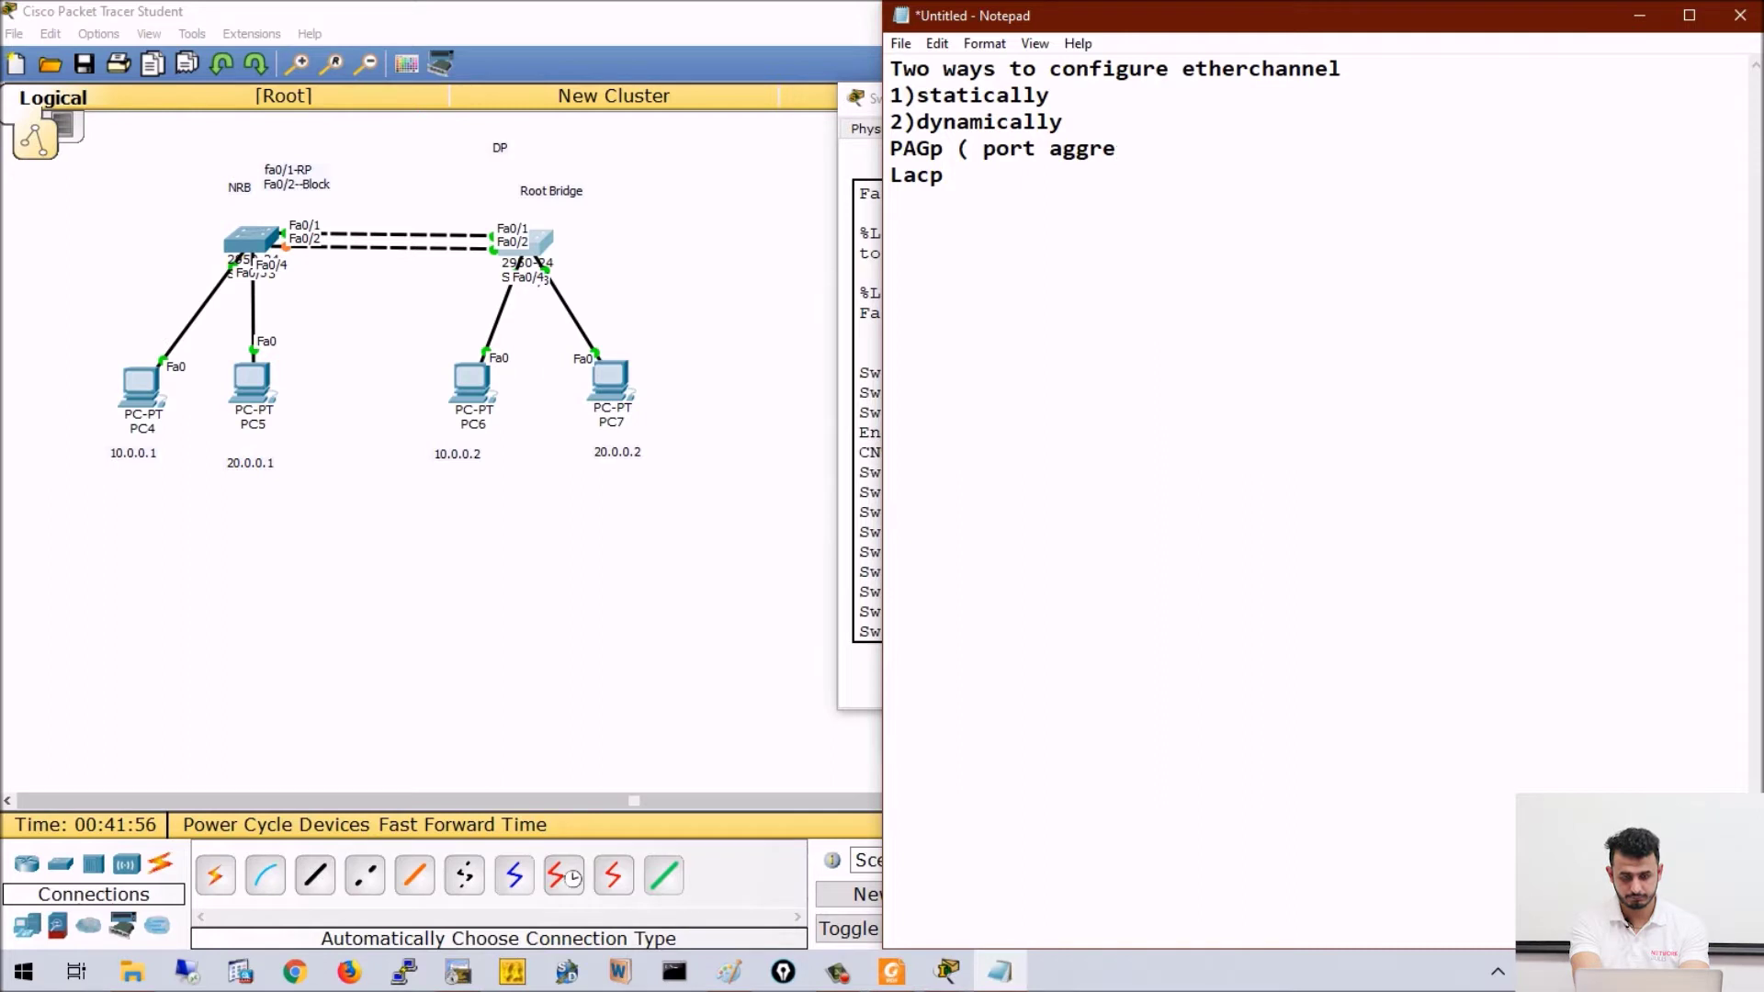
pyautogui.write('gati')
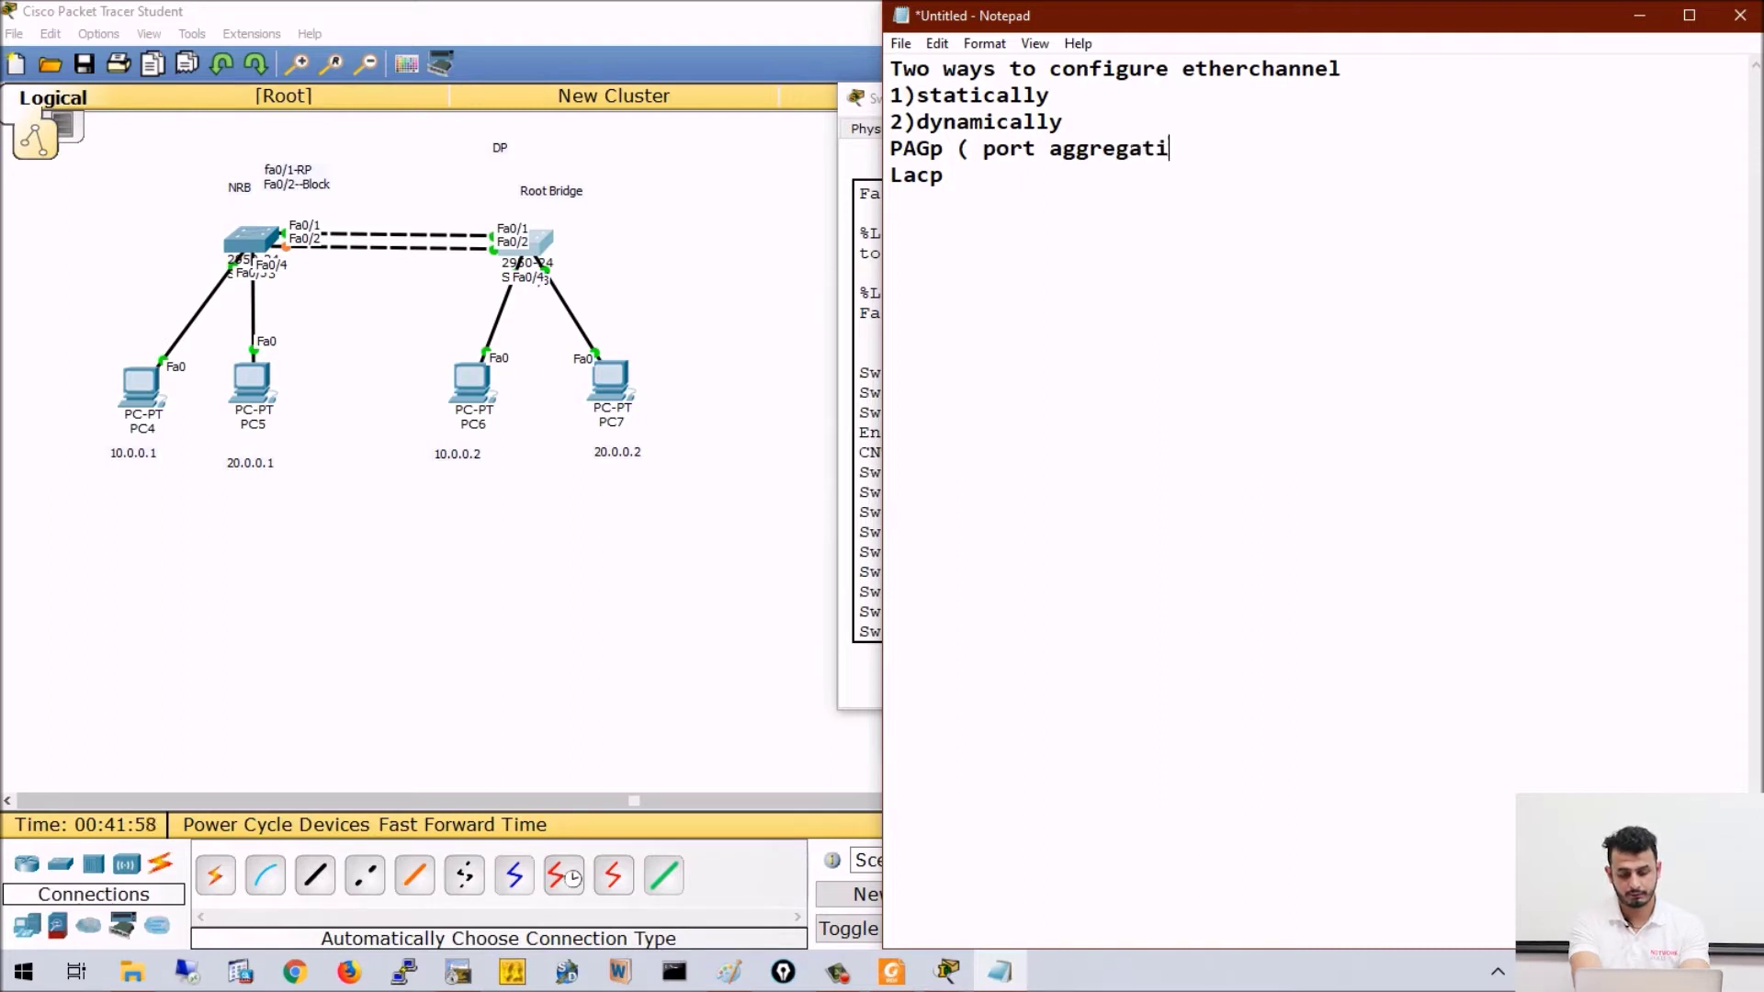
pyautogui.press('BackSpace')
pyautogui.write('ion ')
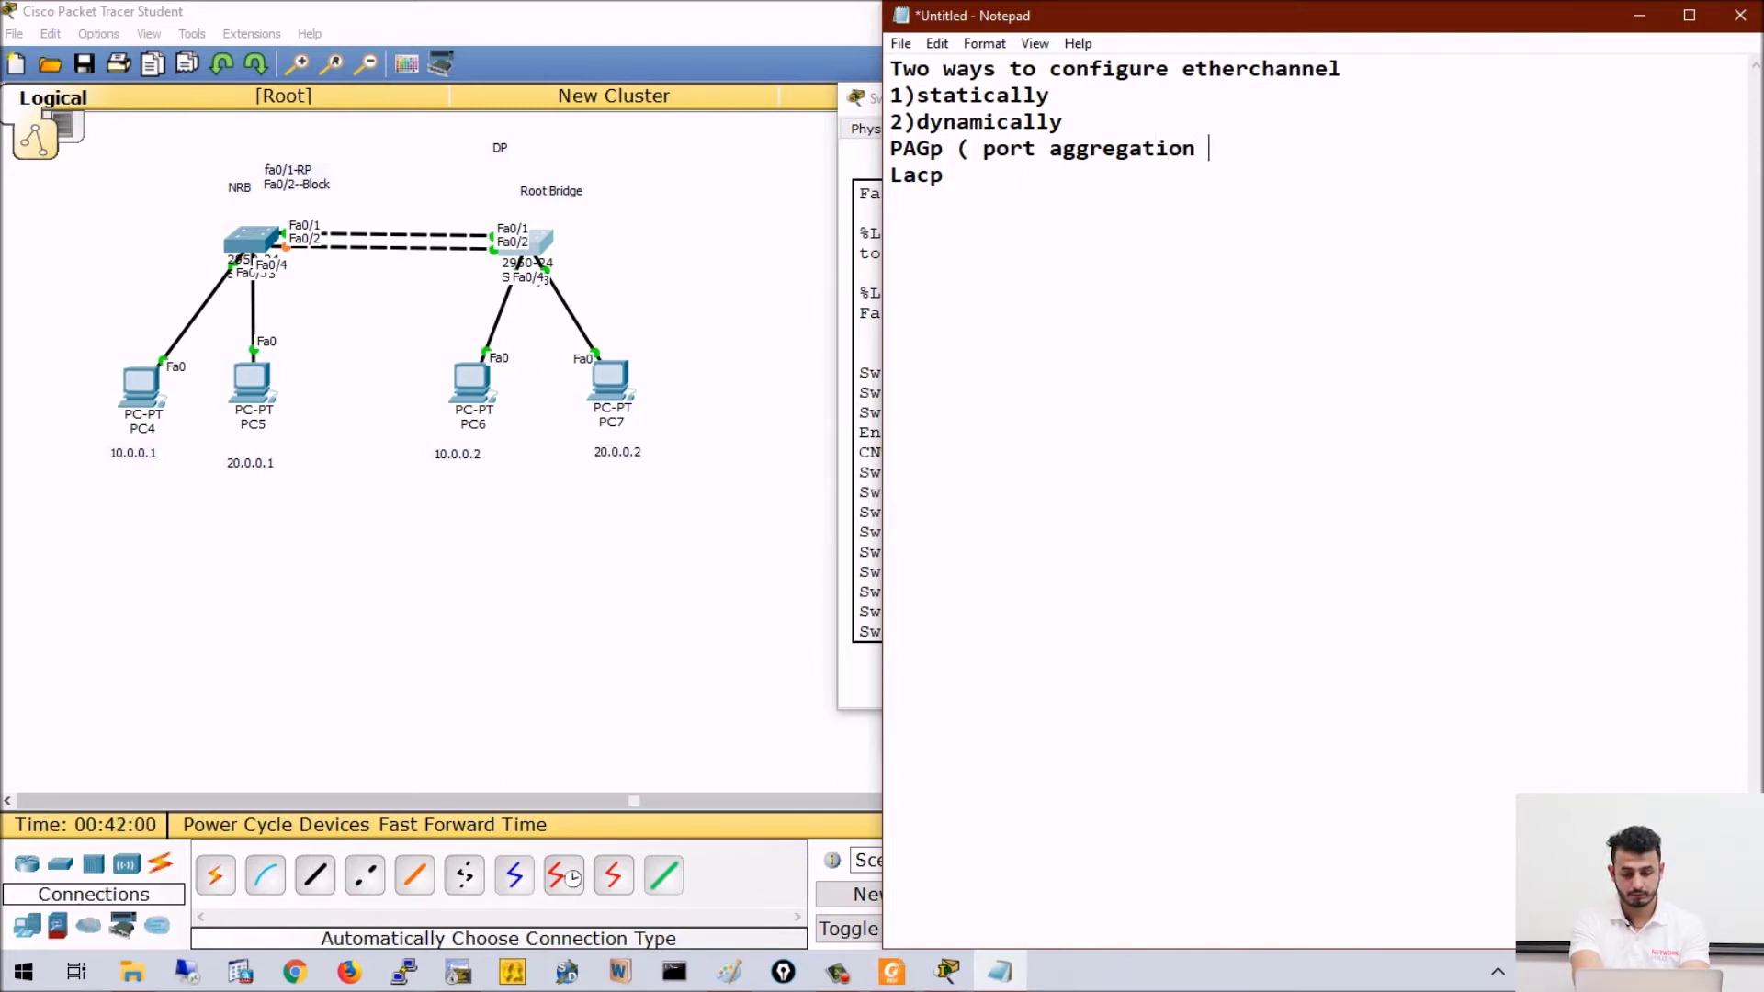
pyautogui.write('protocol )')
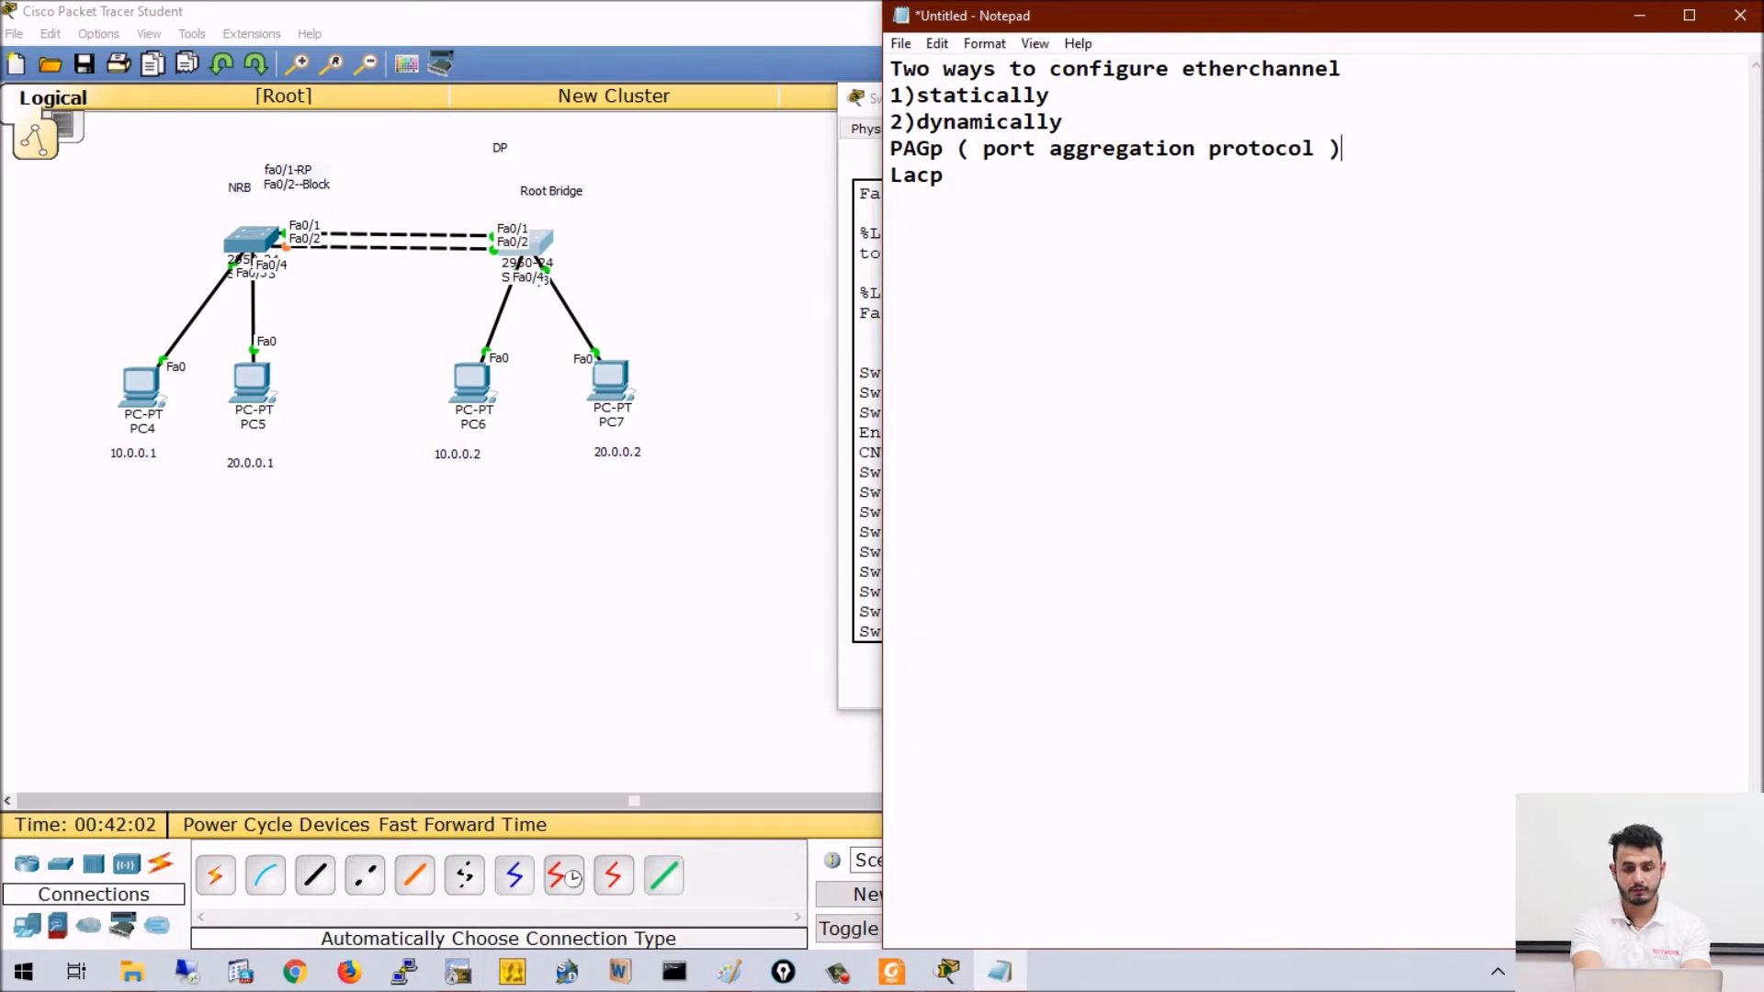
# - Insert a blank line below PAGp and add the expansion "( link aggregation control protocol )" after Lacp
pyautogui.press('Return')
pyautogui.press('Down')
pyautogui.press('End')
pyautogui.write('( li')
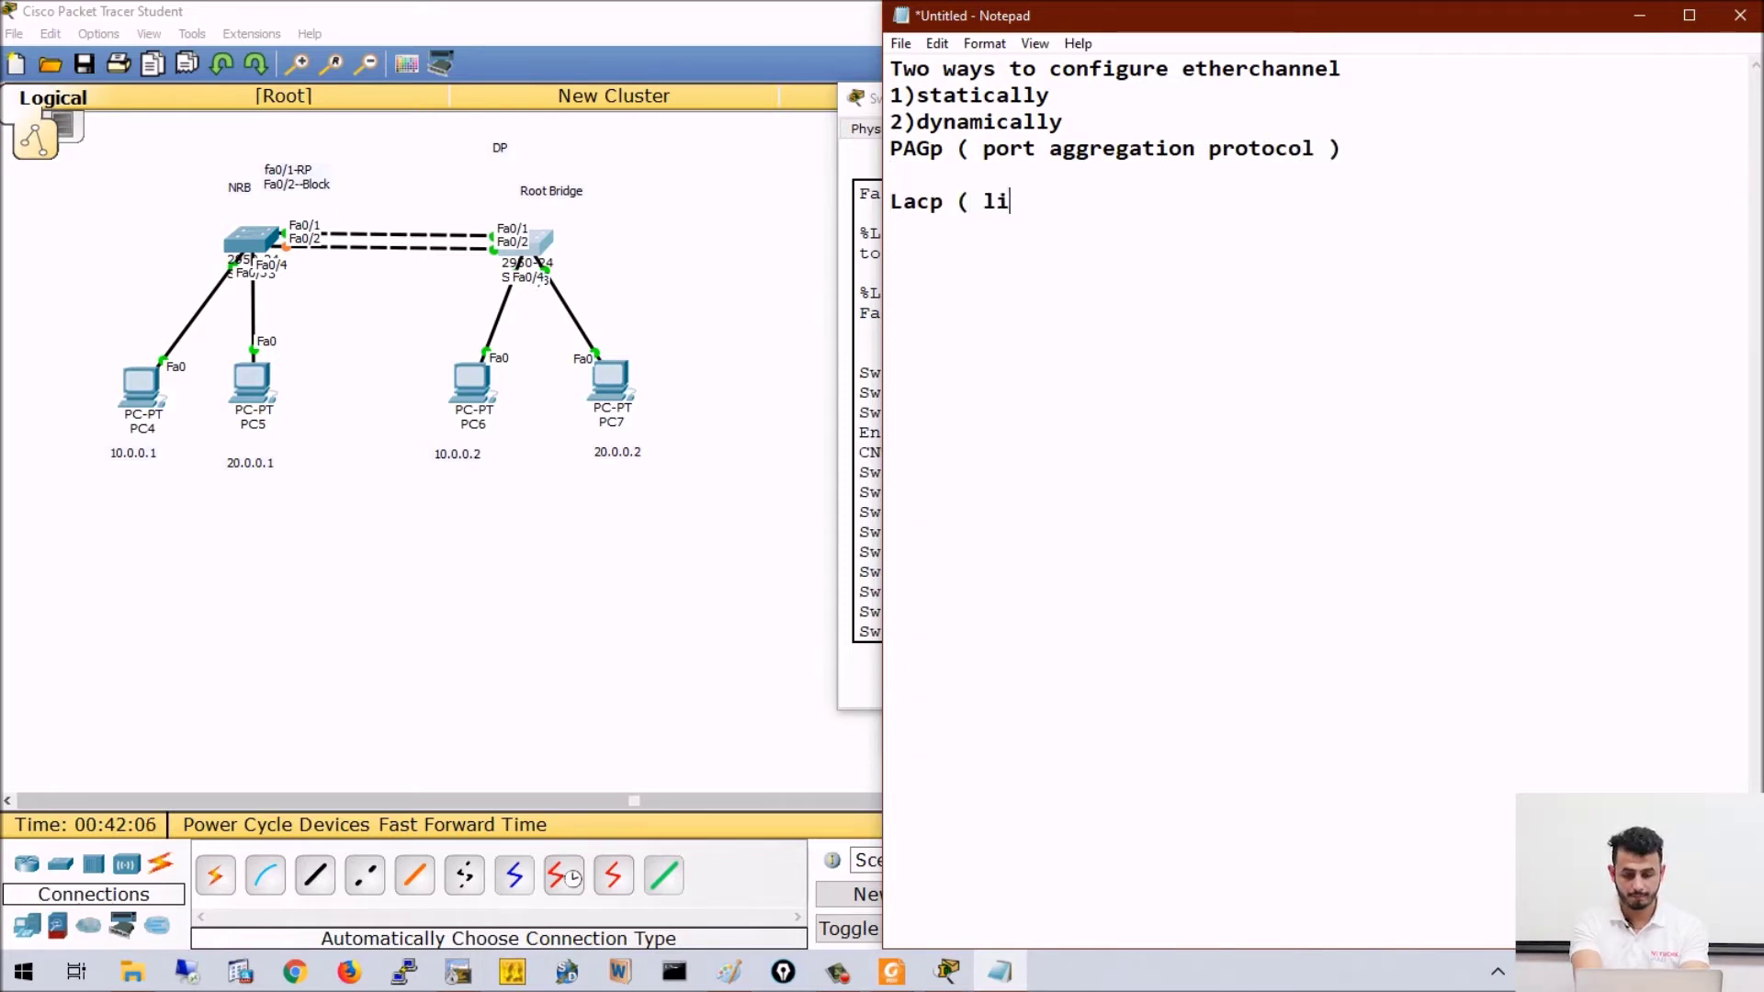
pyautogui.write('nk aggre')
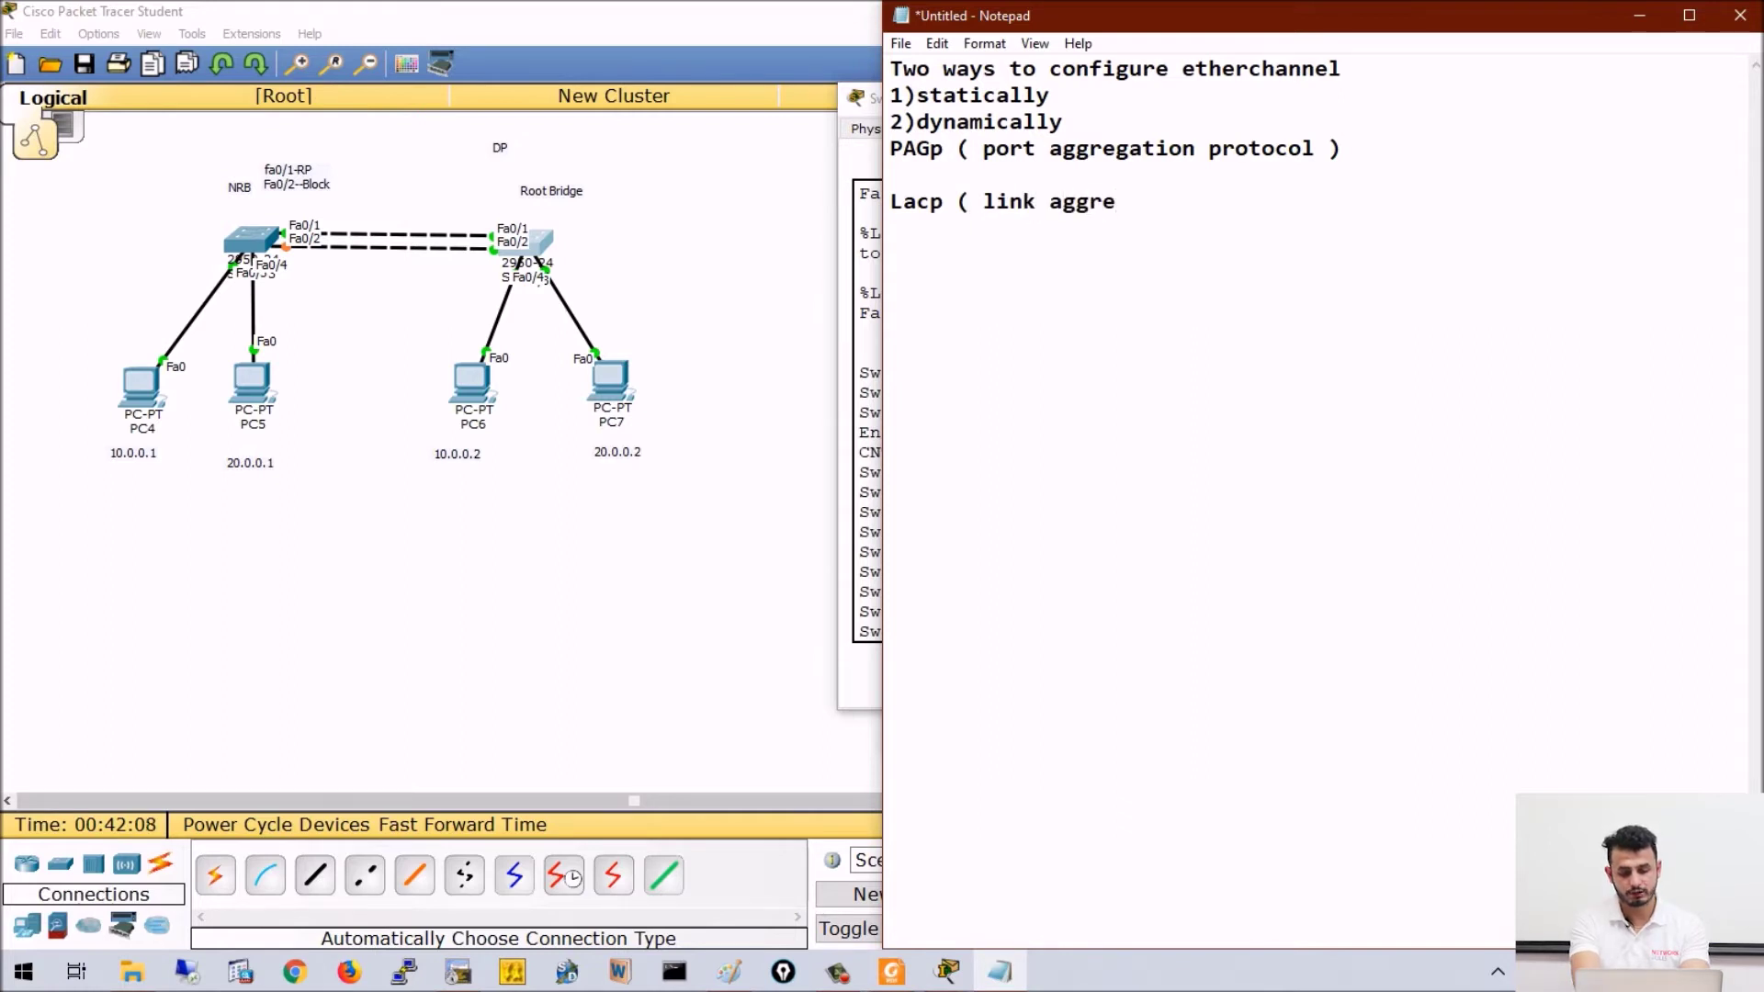
pyautogui.write('gation control')
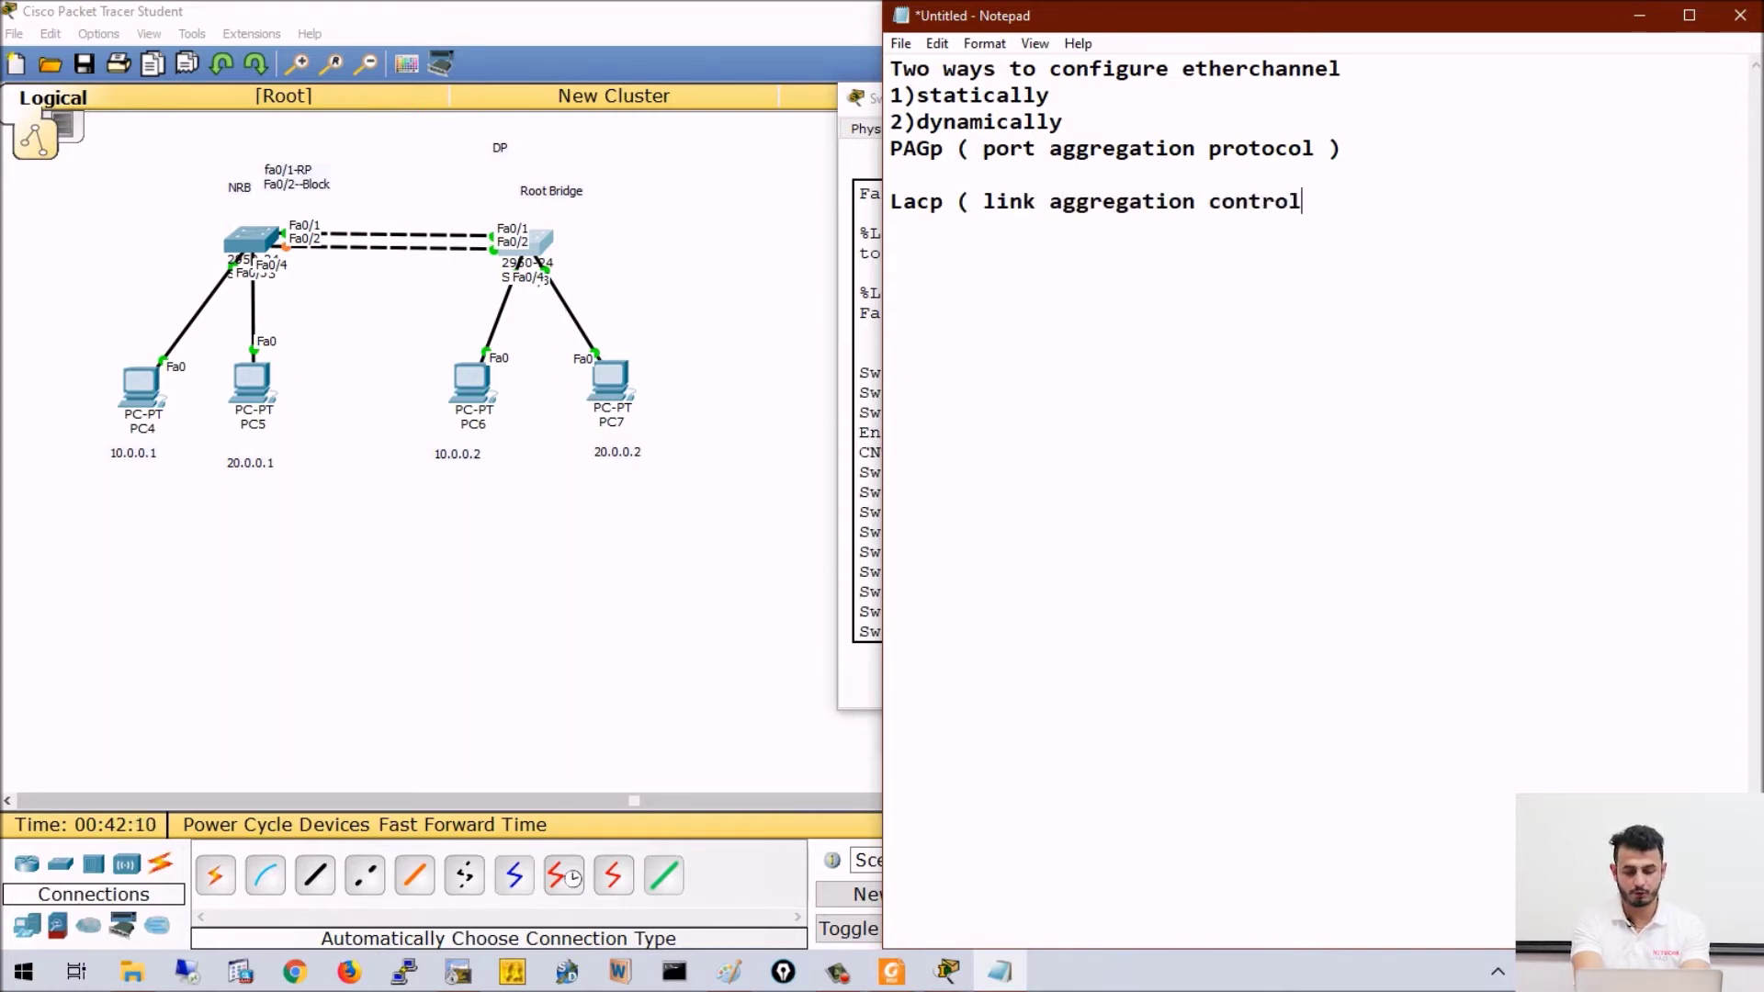
pyautogui.write(' protocol )')
pyautogui.press('Return')
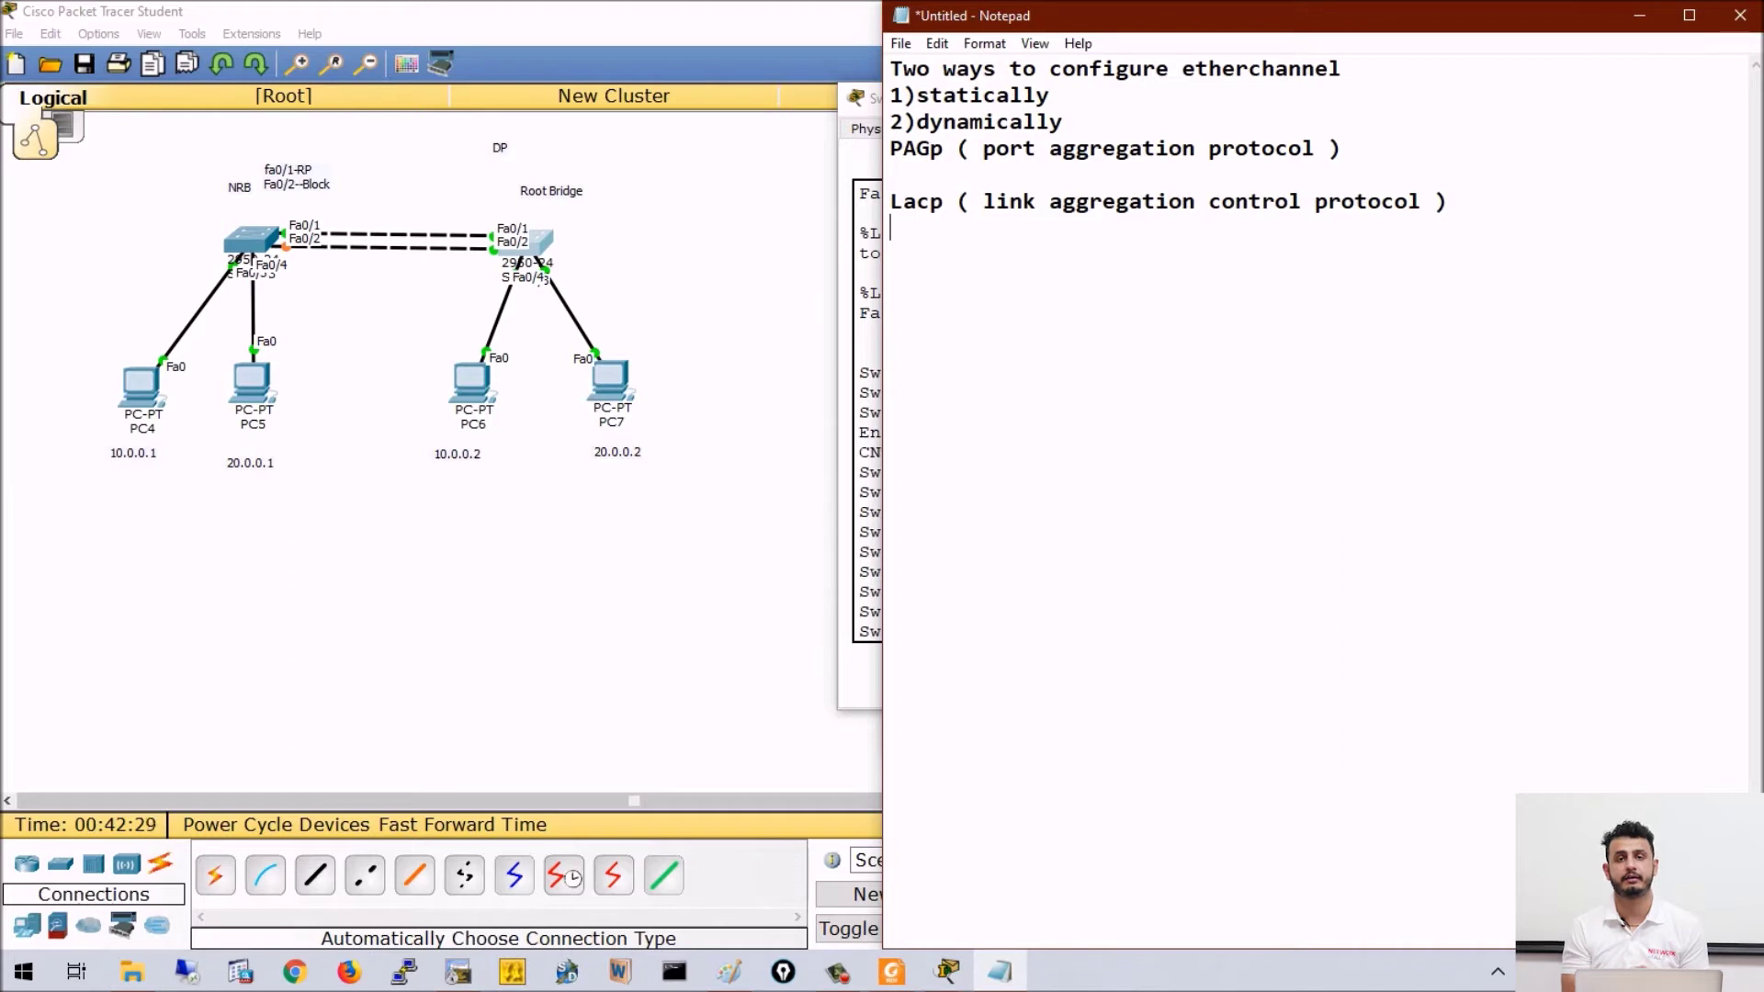
# - Write "cisco" beneath the PAGp line and "open standard" beneath the Lacp line
pyautogui.press('Up')
pyautogui.press('Up')
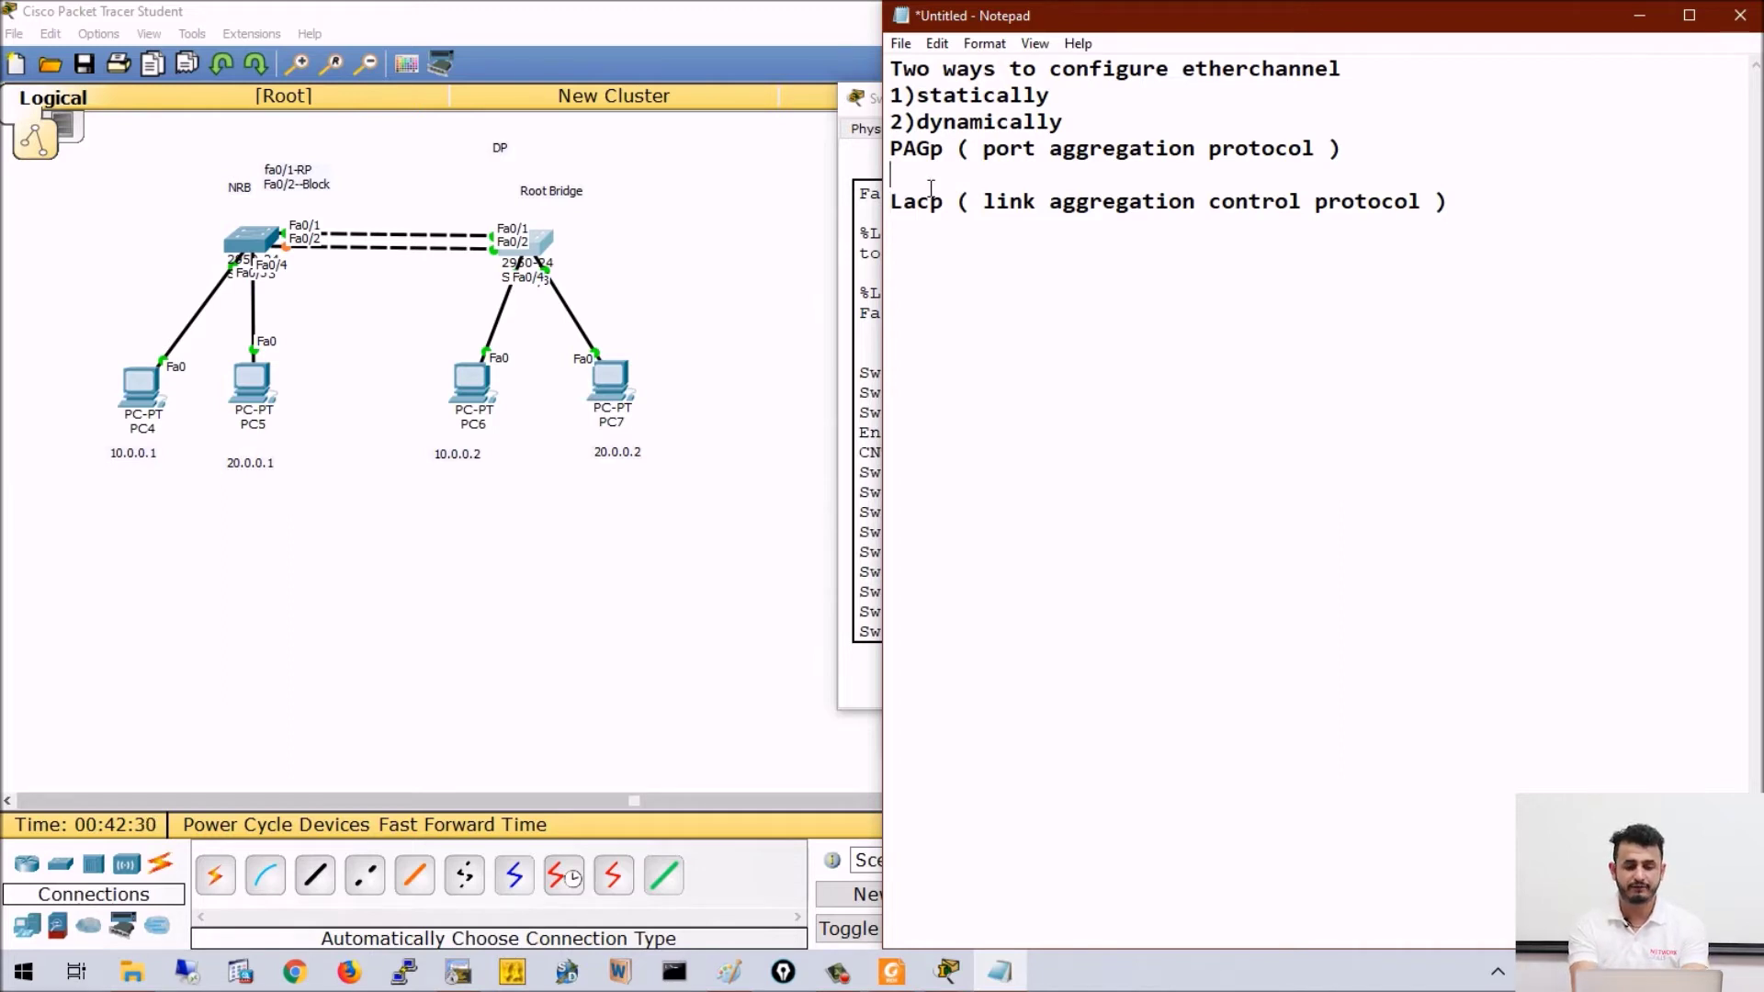
pyautogui.write('cisco')
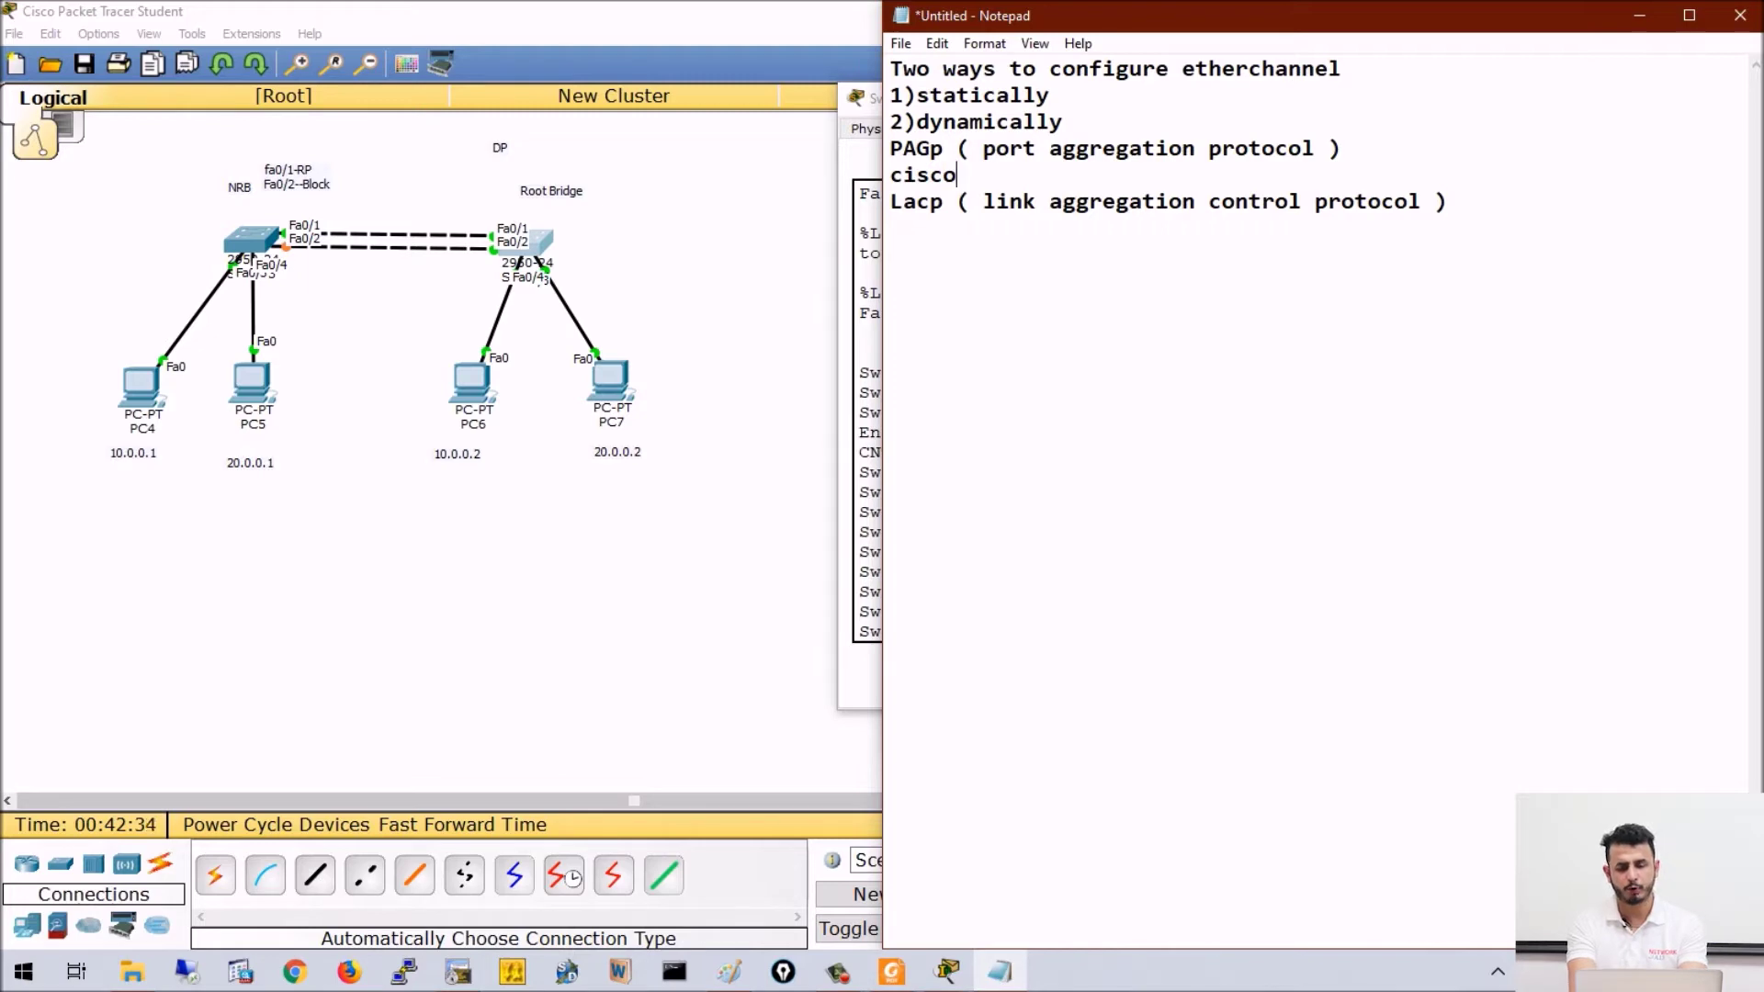
pyautogui.press('Down')
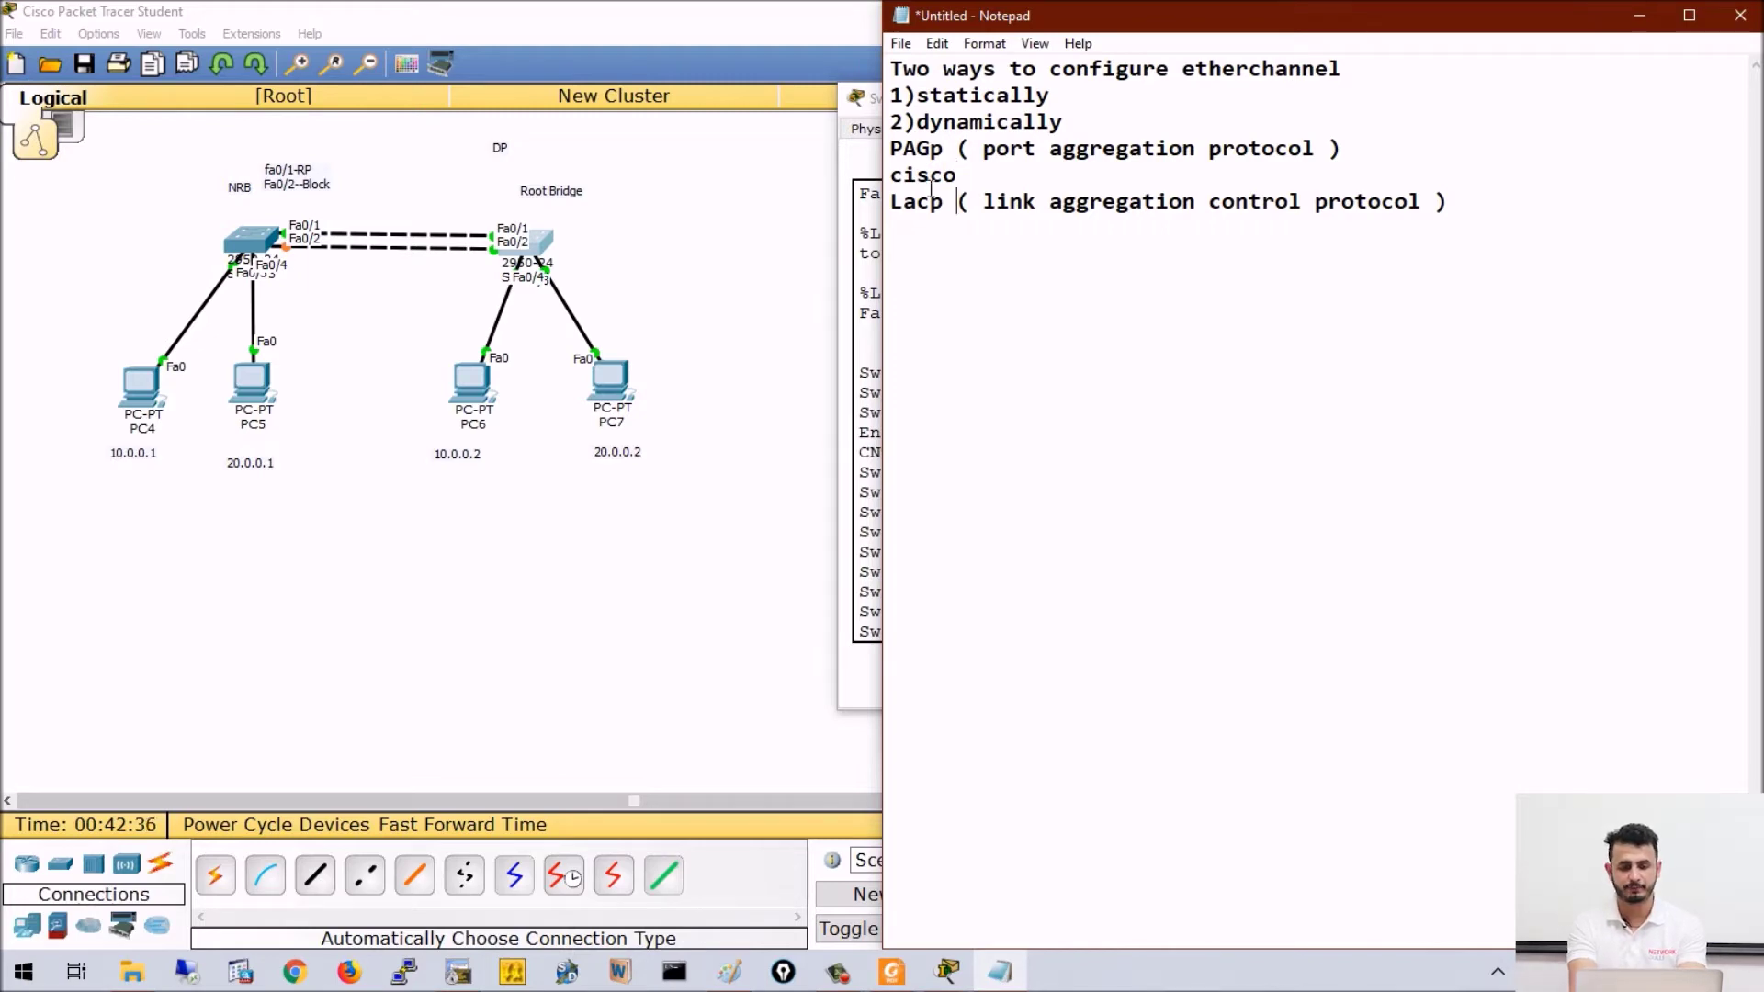
pyautogui.write('open standard')
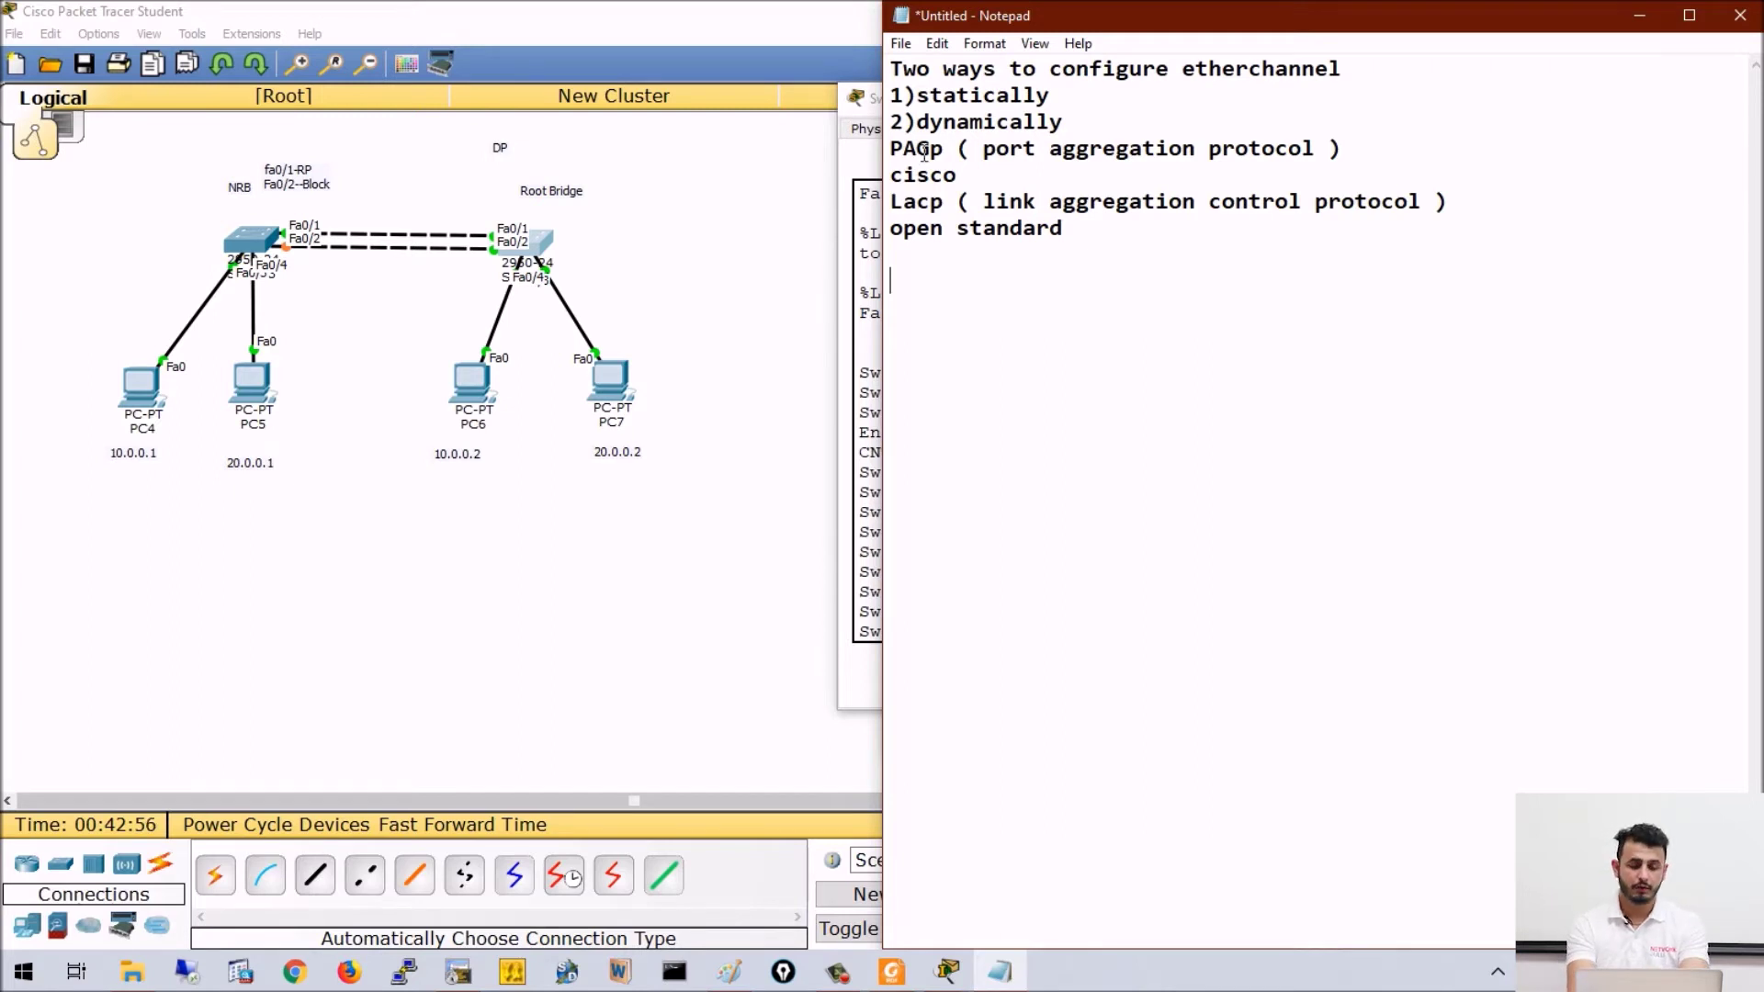
# - Insert blank lines below "1)statically" and write "ON mode" directly beneath it
pyautogui.click(1061, 98)
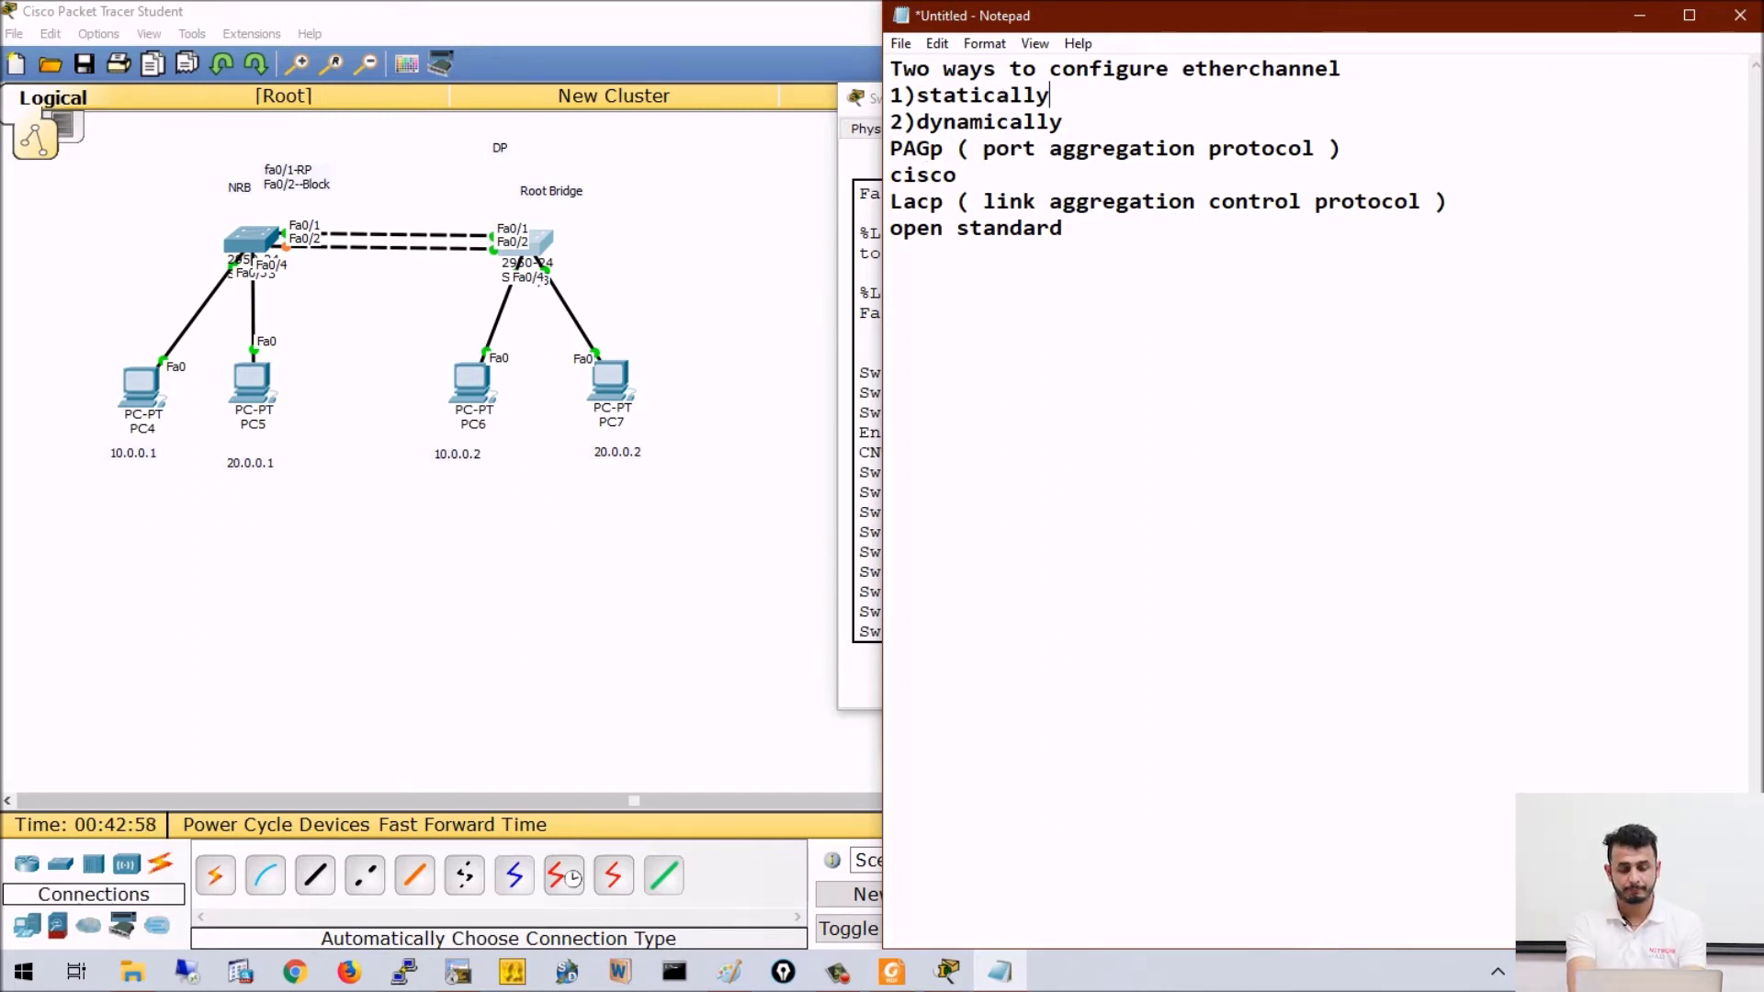
pyautogui.press('Return')
pyautogui.press('Return')
pyautogui.press('Up')
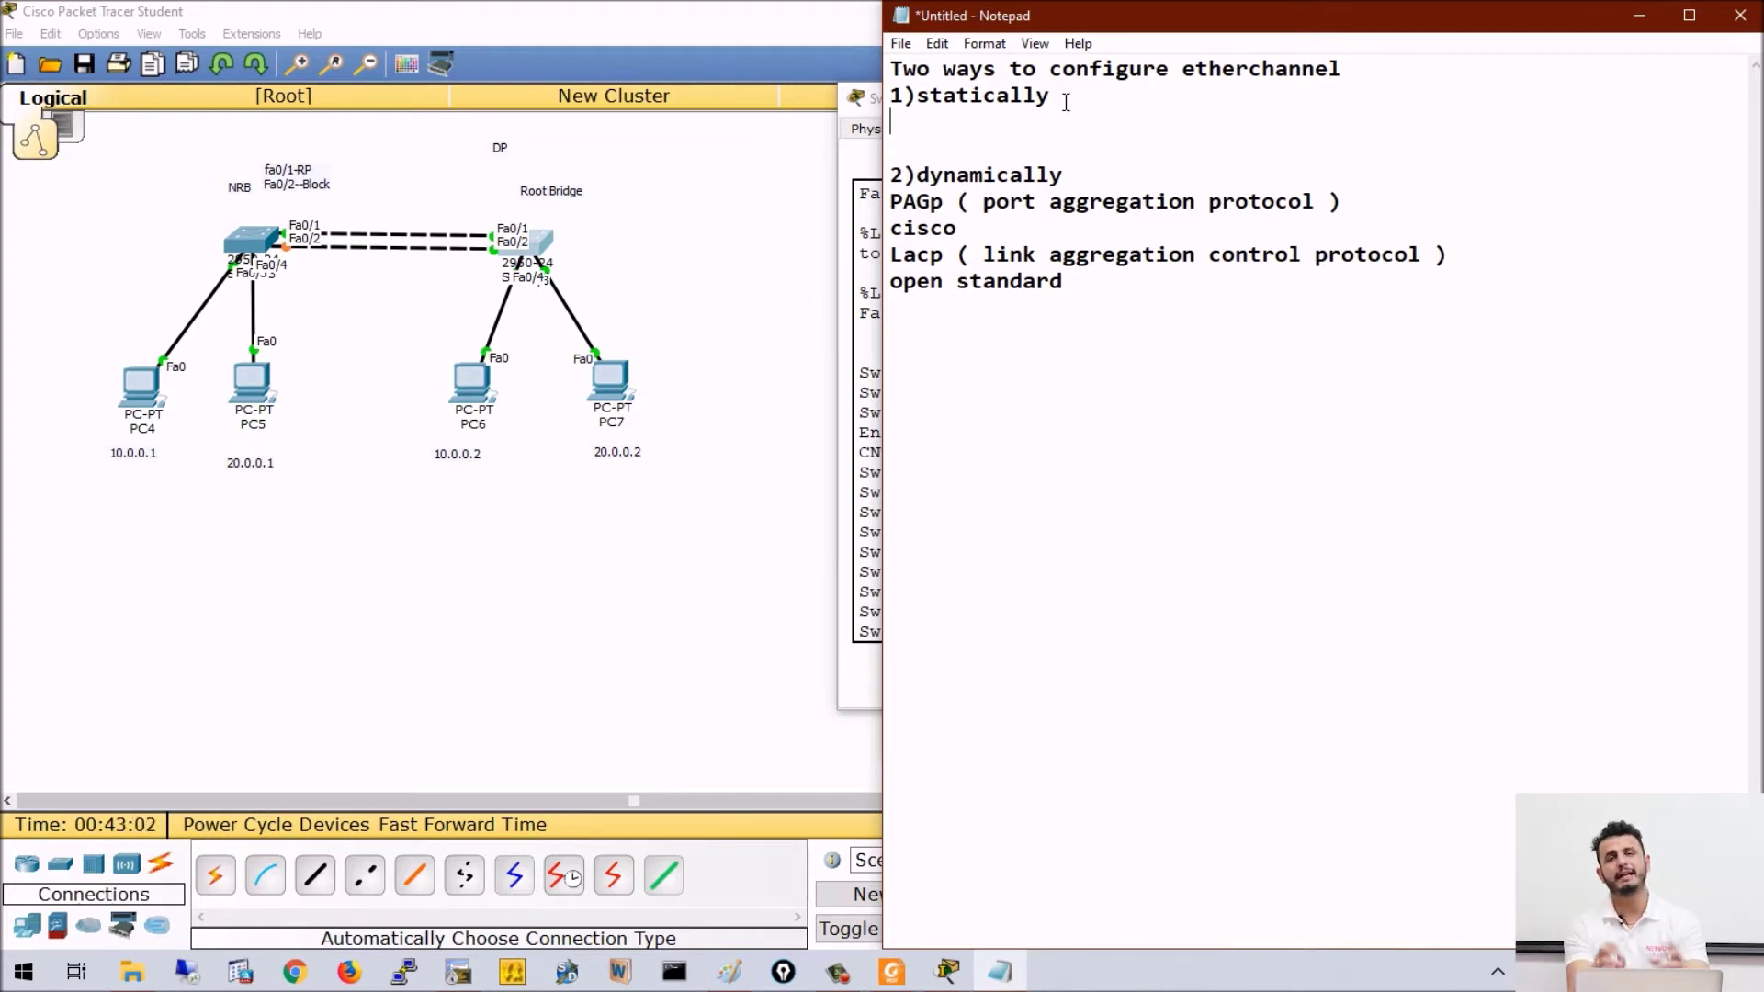
pyautogui.write('ON mode')
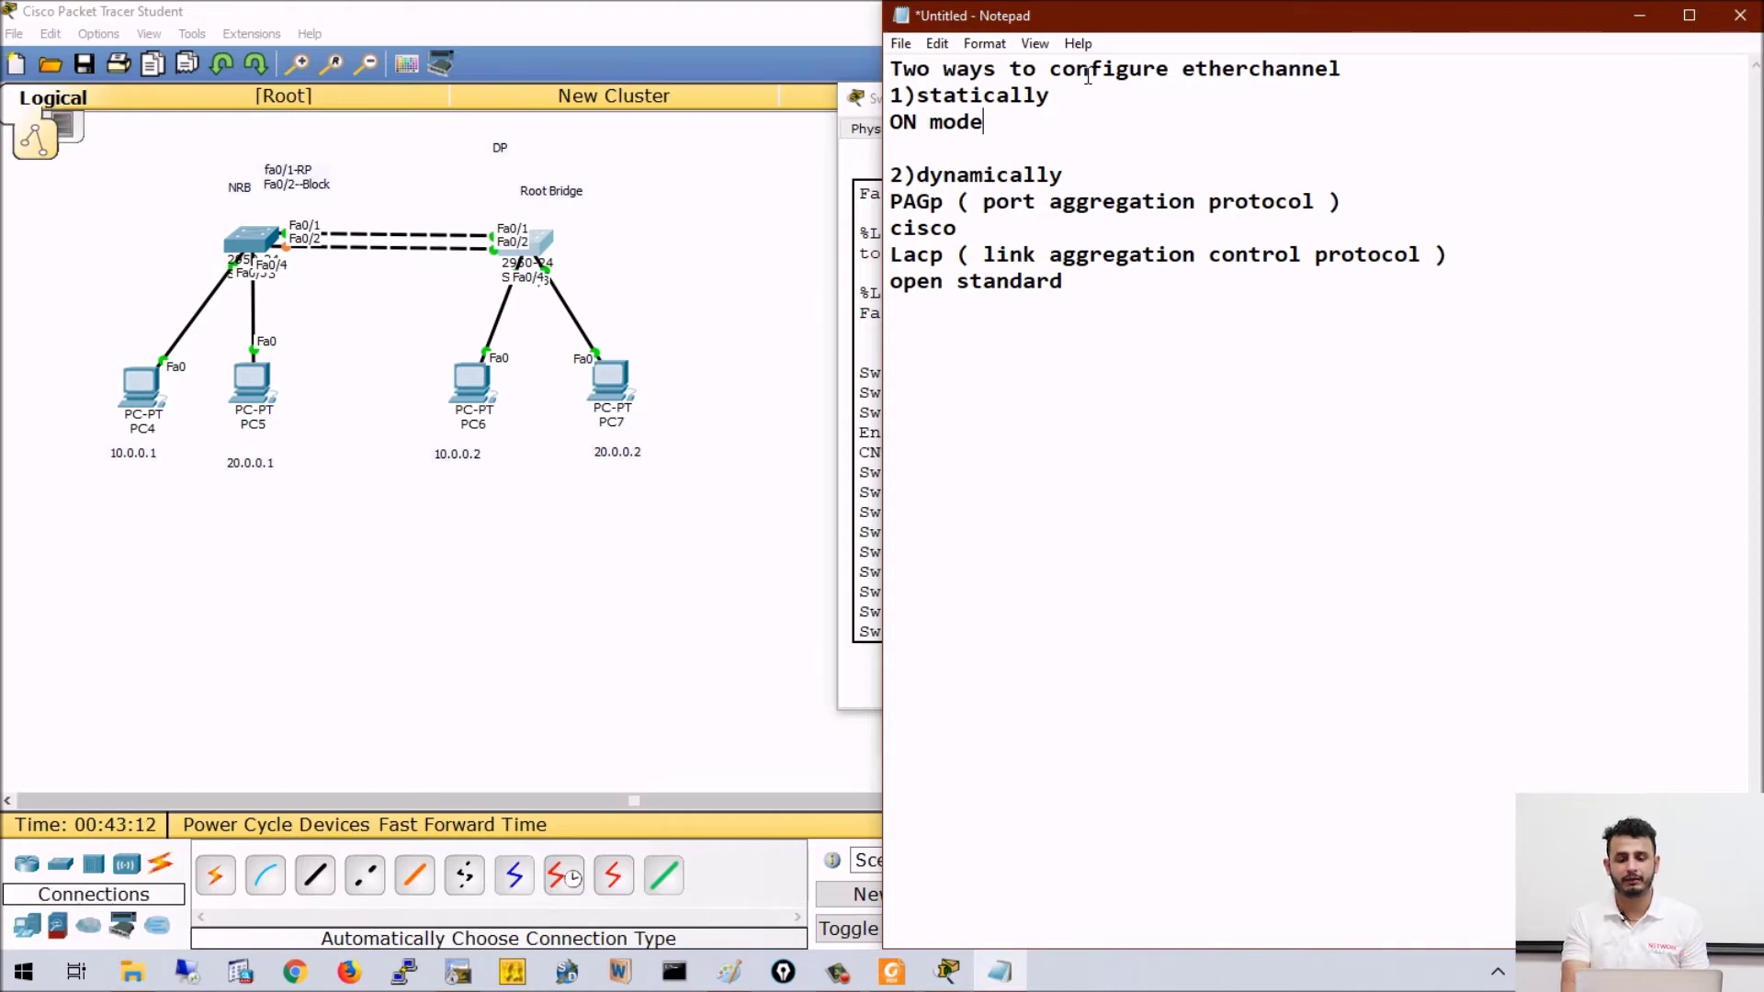
# - Return to the Sw1 command line, complete and run "channel-group 1 mode on", and exit the interface range configuration
pyautogui.click(1640, 16)
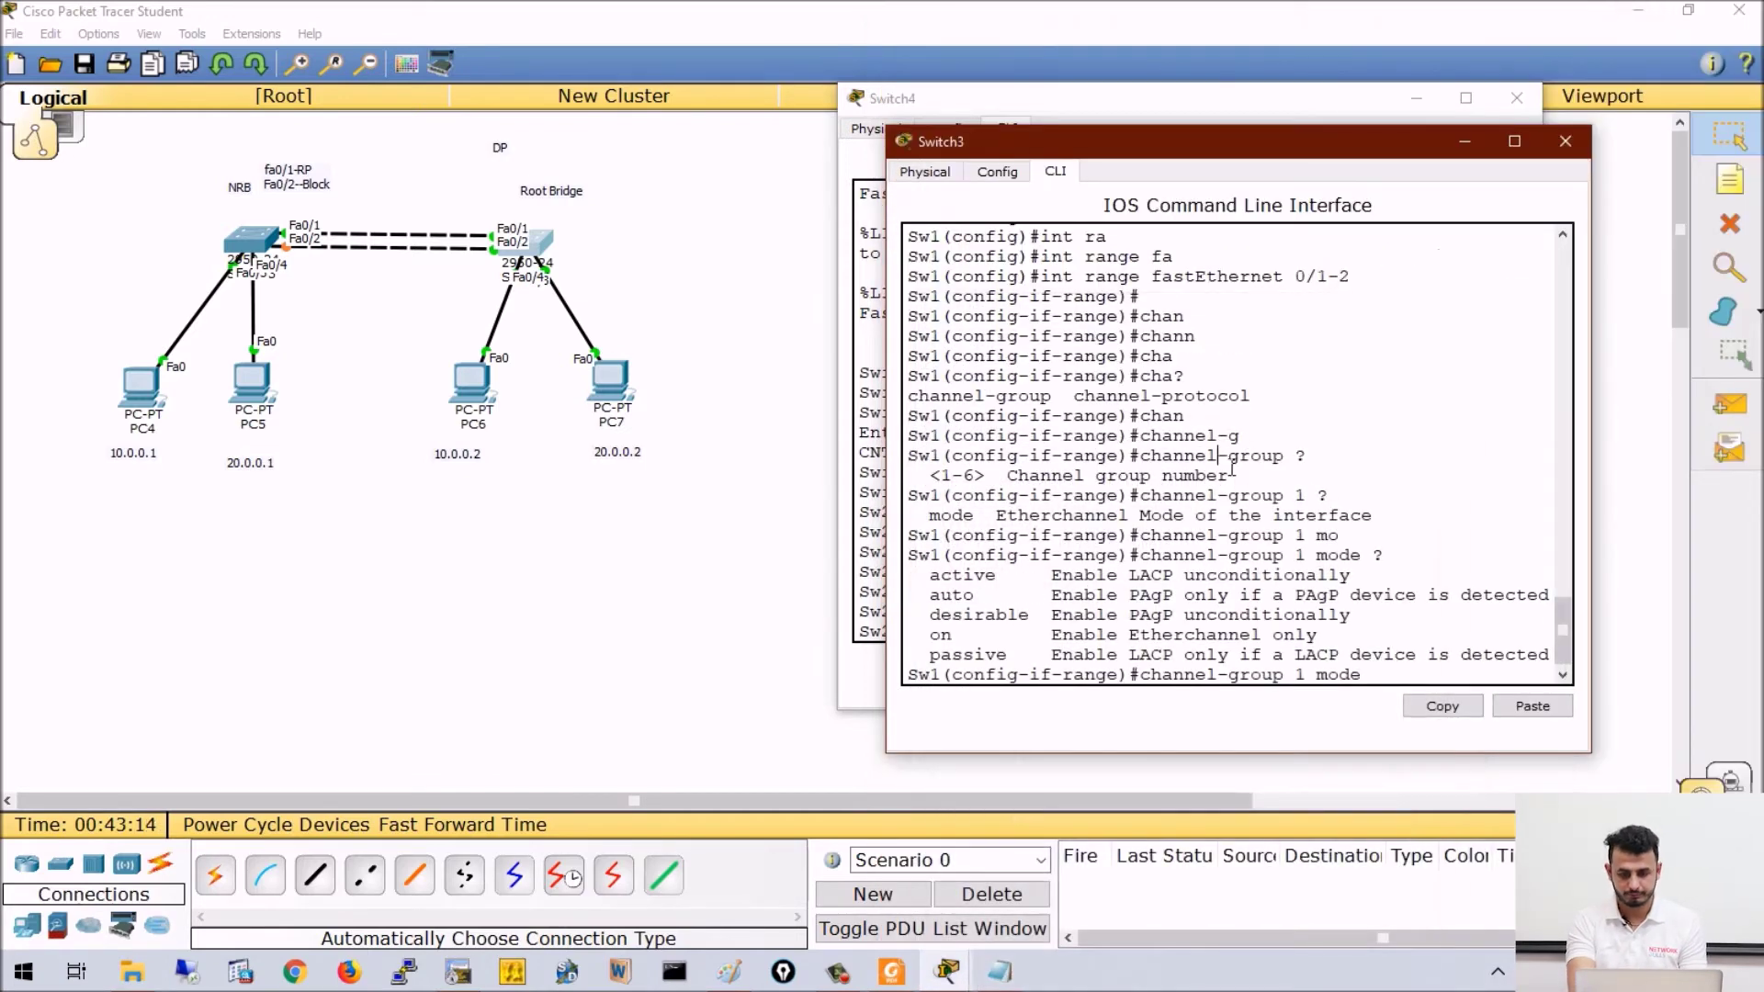
pyautogui.write('on')
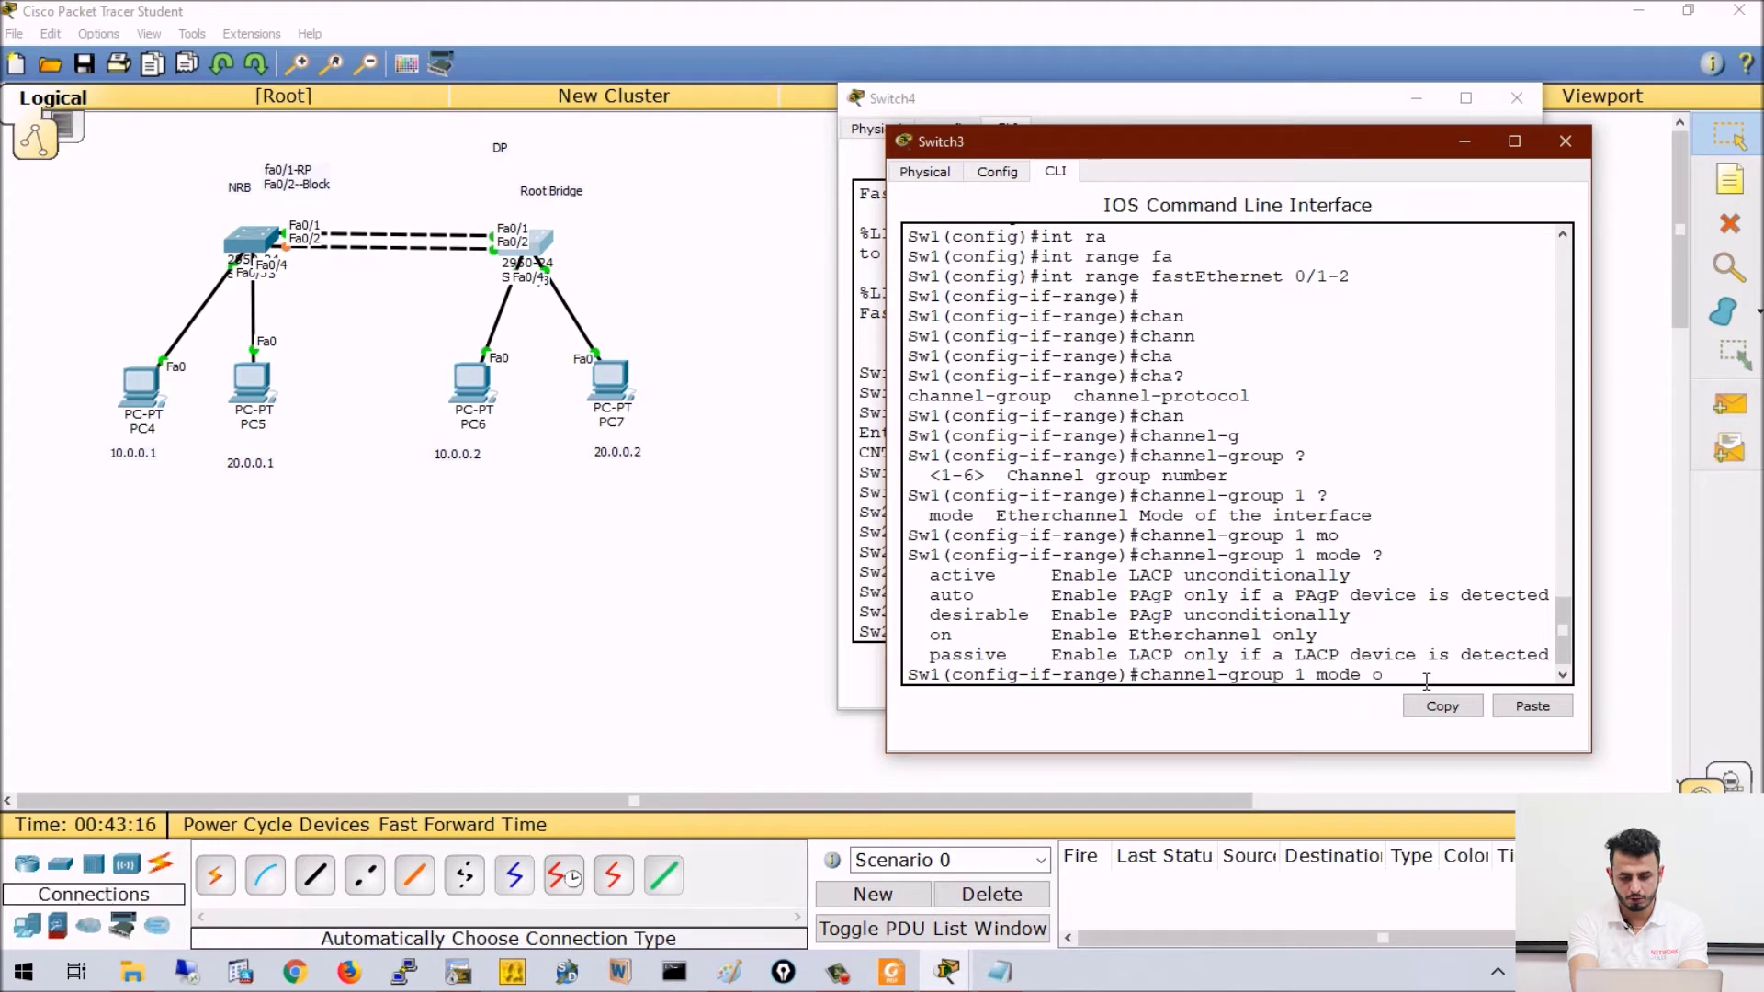
pyautogui.press('Tab')
pyautogui.press('Return')
pyautogui.write('exit')
pyautogui.press('Return')
pyautogui.press('Return')
pyautogui.press('Return')
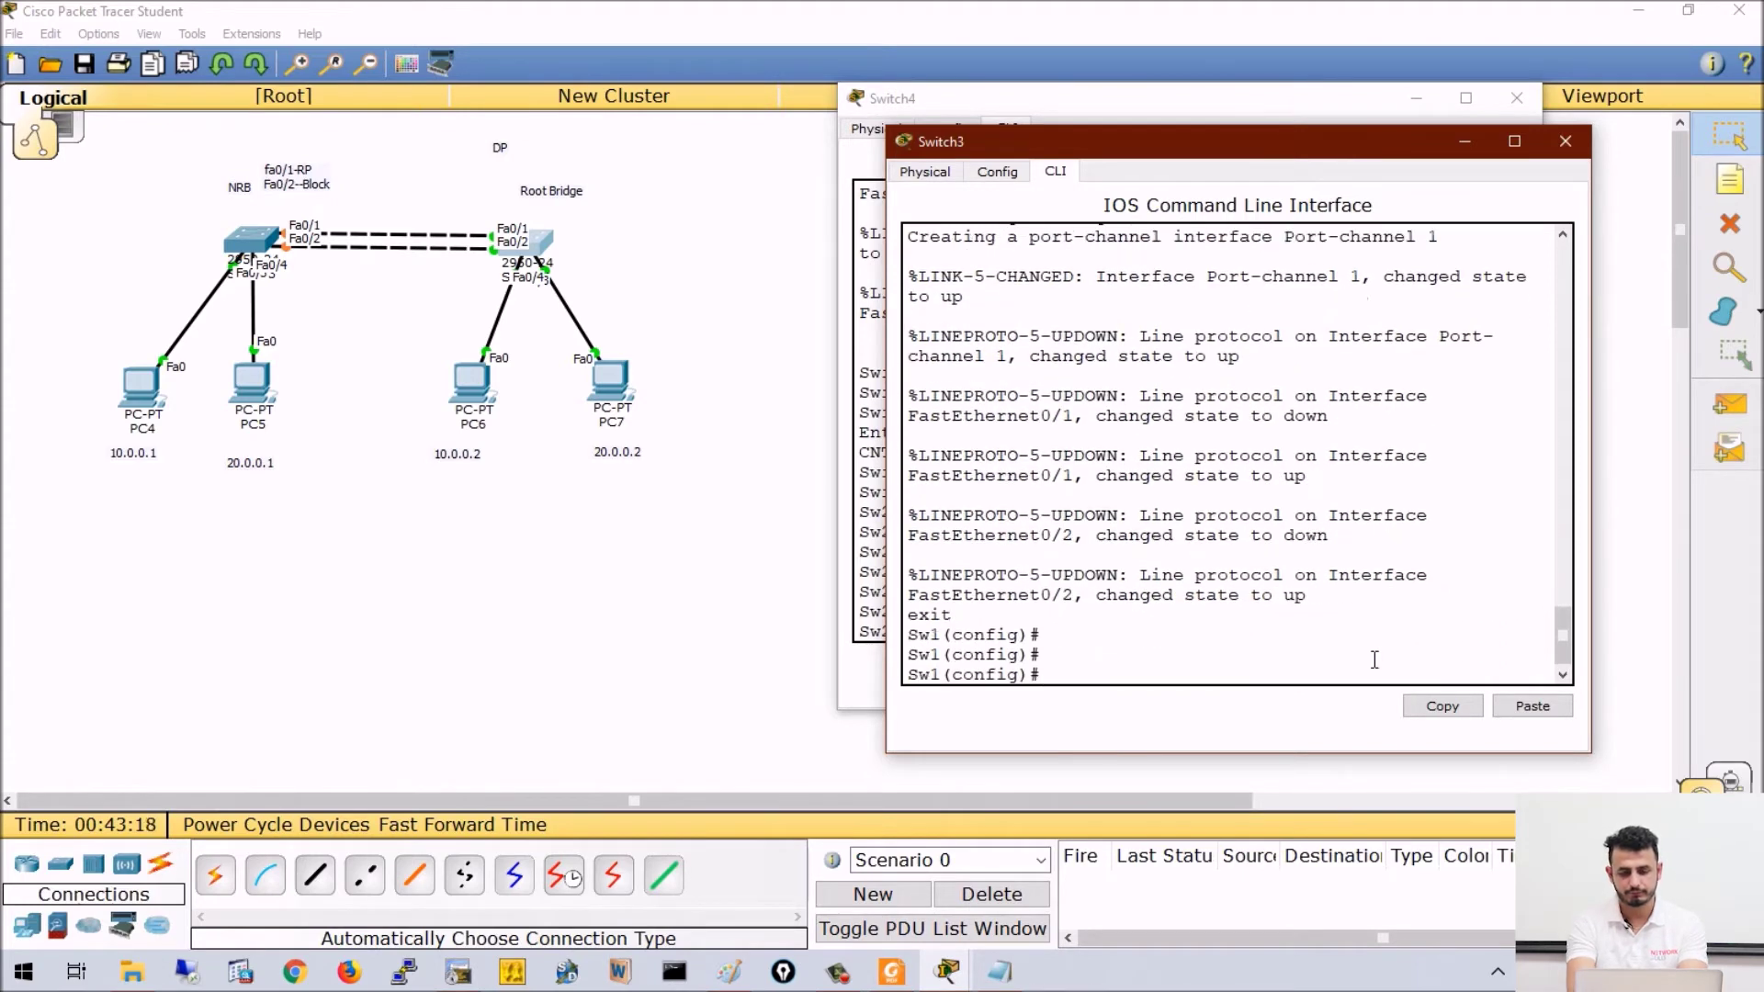
# - Switch to the Sw2 command line and enter configuration of the interface range fastEthernet 0/1-2
pyautogui.click(887, 534)
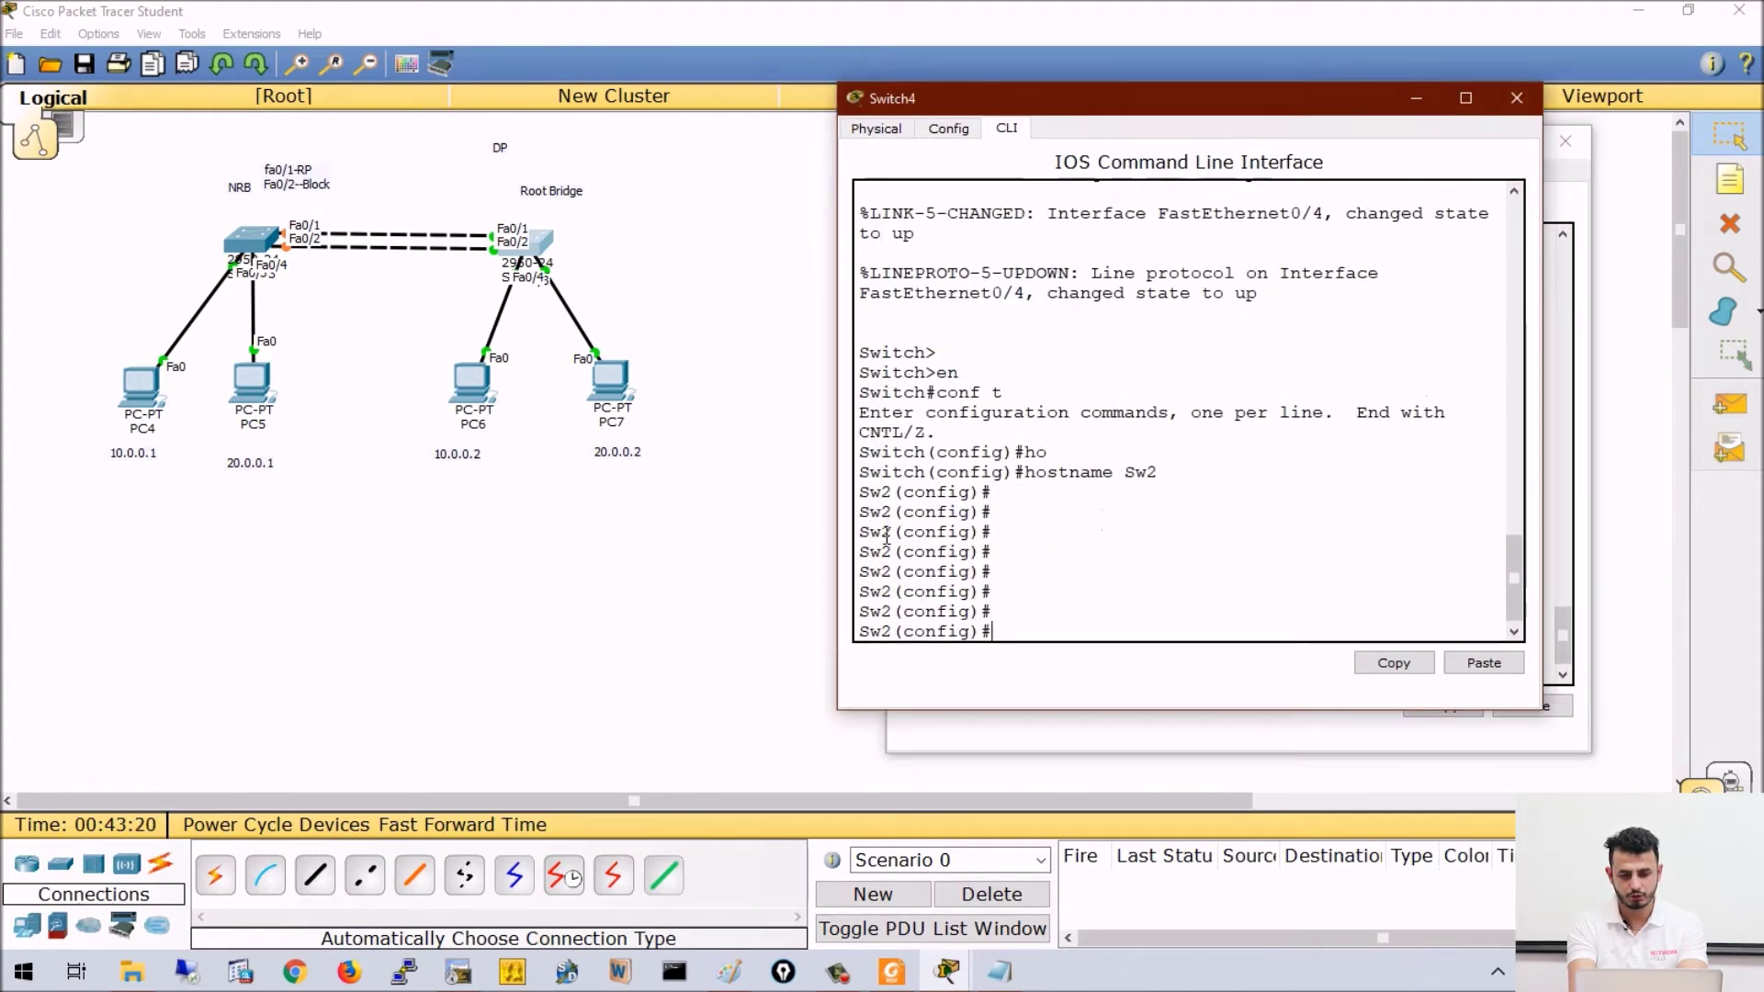
pyautogui.press('Return')
pyautogui.write('int r')
pyautogui.press('Tab')
pyautogui.write('fa')
pyautogui.press('Tab')
pyautogui.write('0/1-2')
pyautogui.press('Return')
# - Run "channel-group 1 mode on" for the interface range on Sw2 and exit to global configuration mode
pyautogui.write('channel-g')
pyautogui.press('Tab')
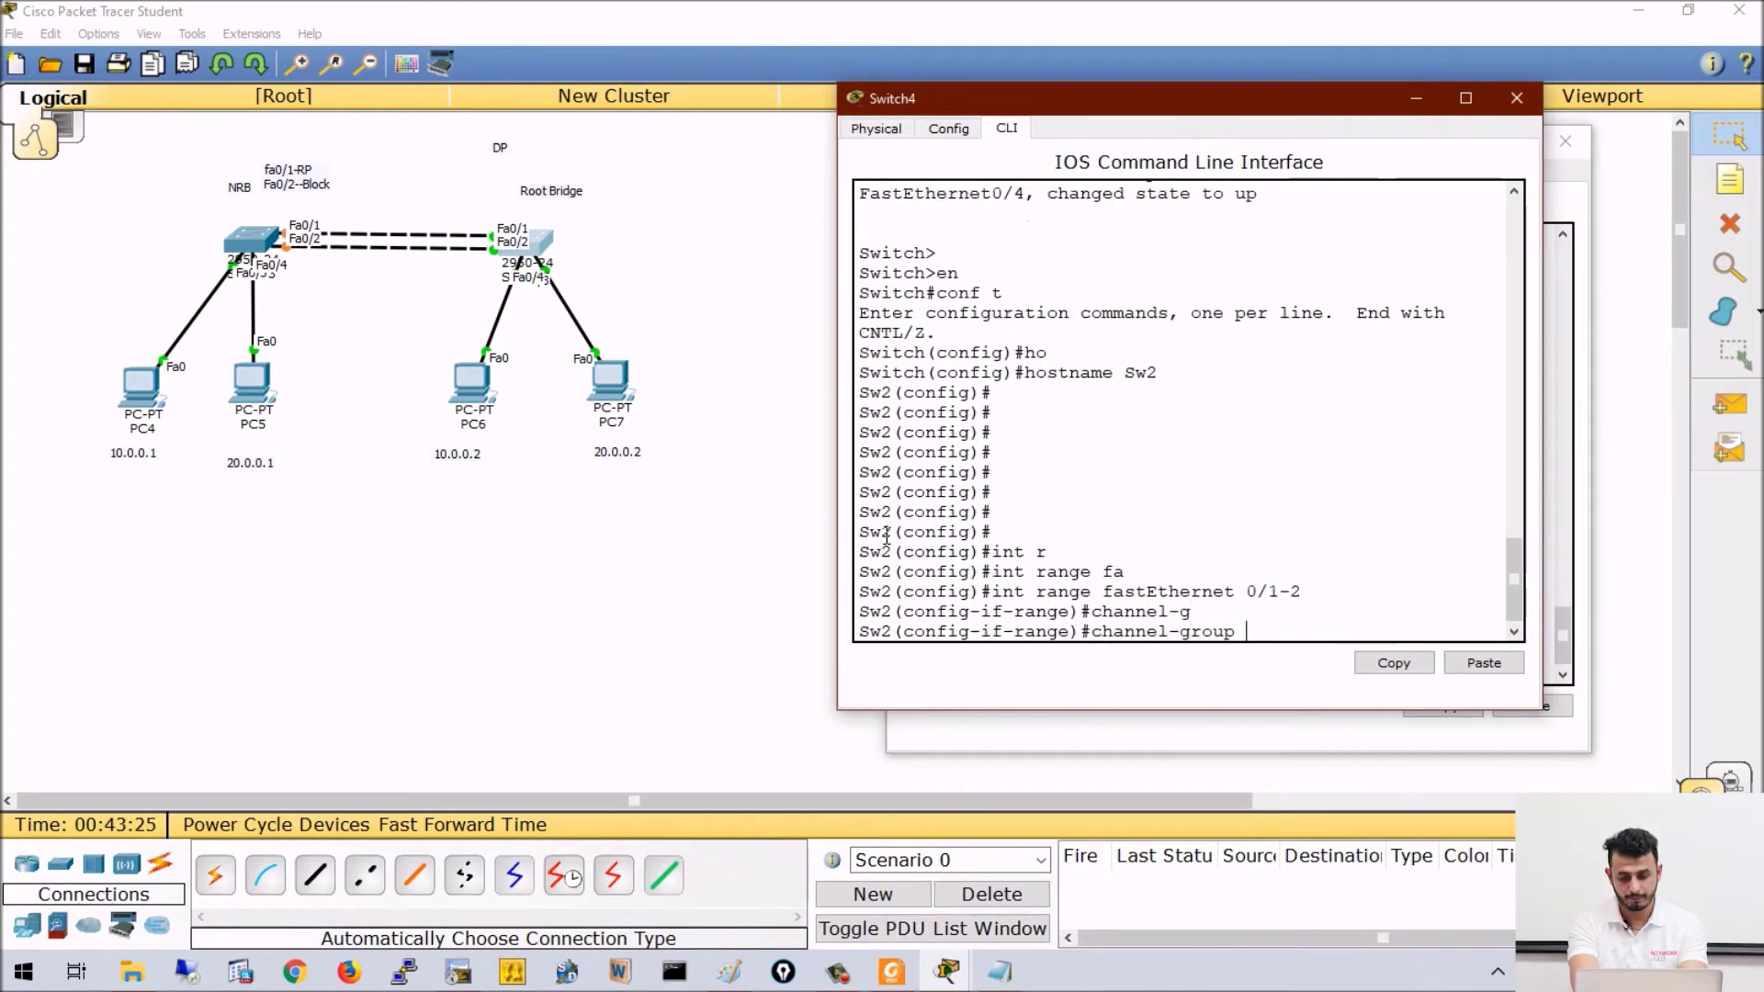
pyautogui.write('1 mo')
pyautogui.press('Tab')
pyautogui.write('on')
pyautogui.press('Tab')
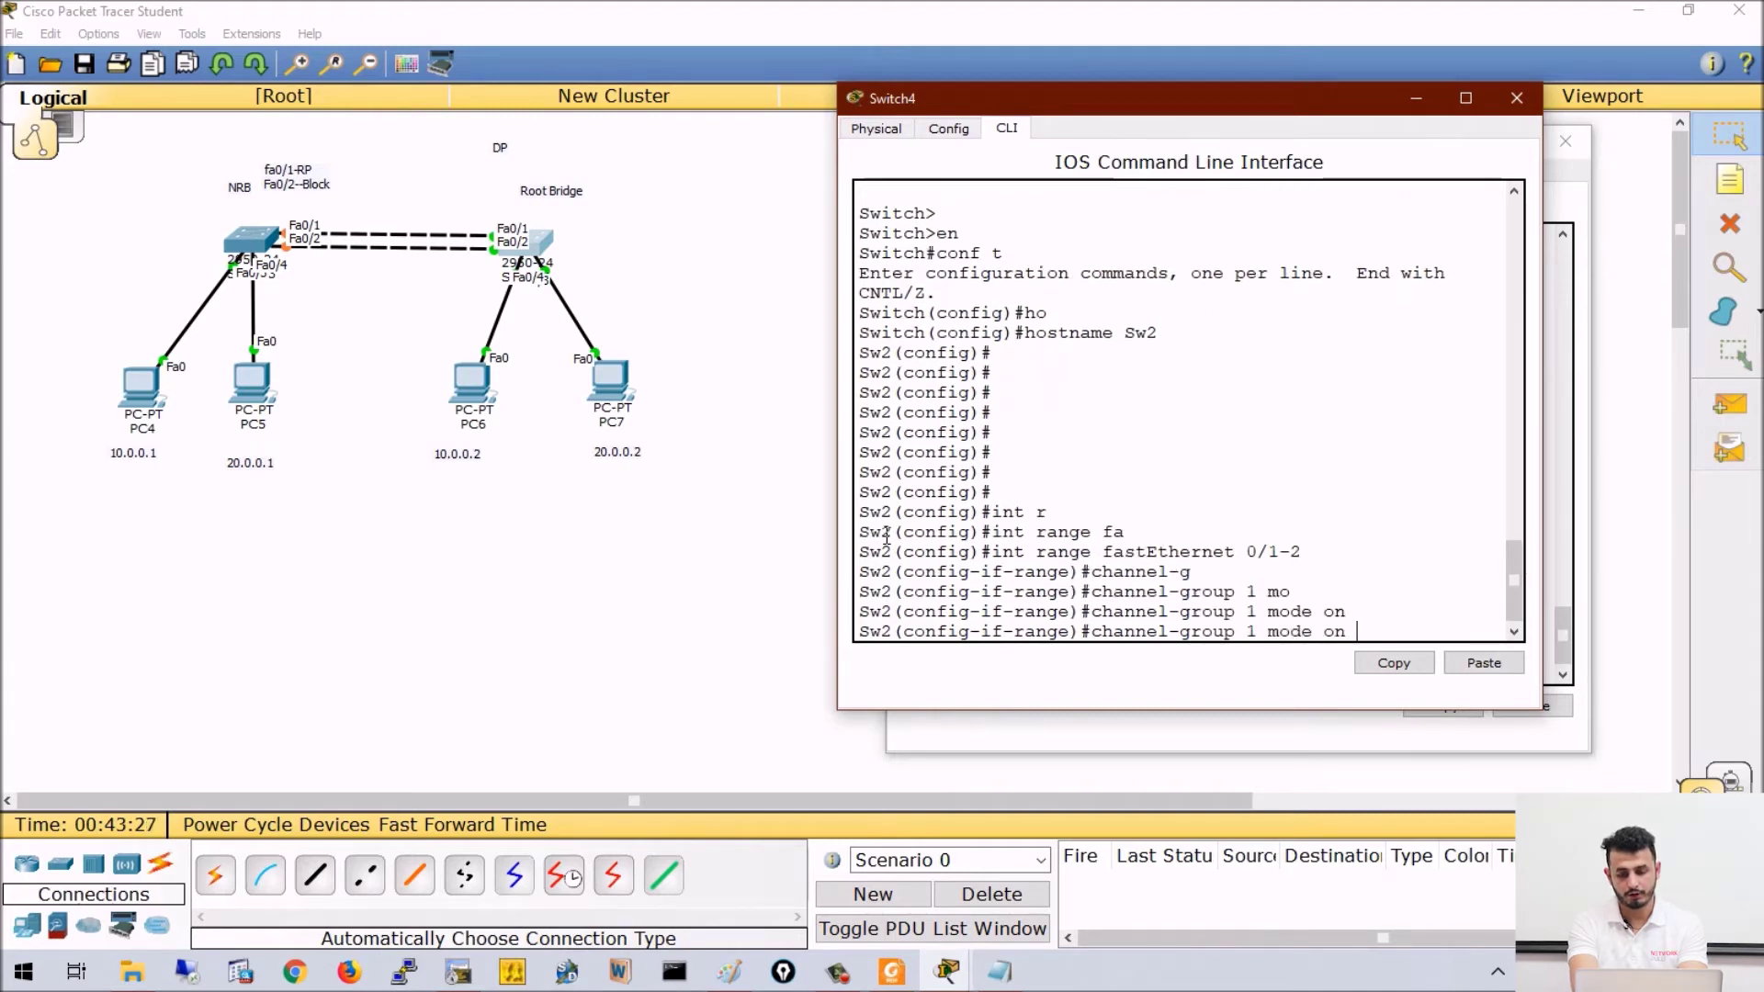
pyautogui.press('Return')
pyautogui.write('exit')
pyautogui.press('Return')
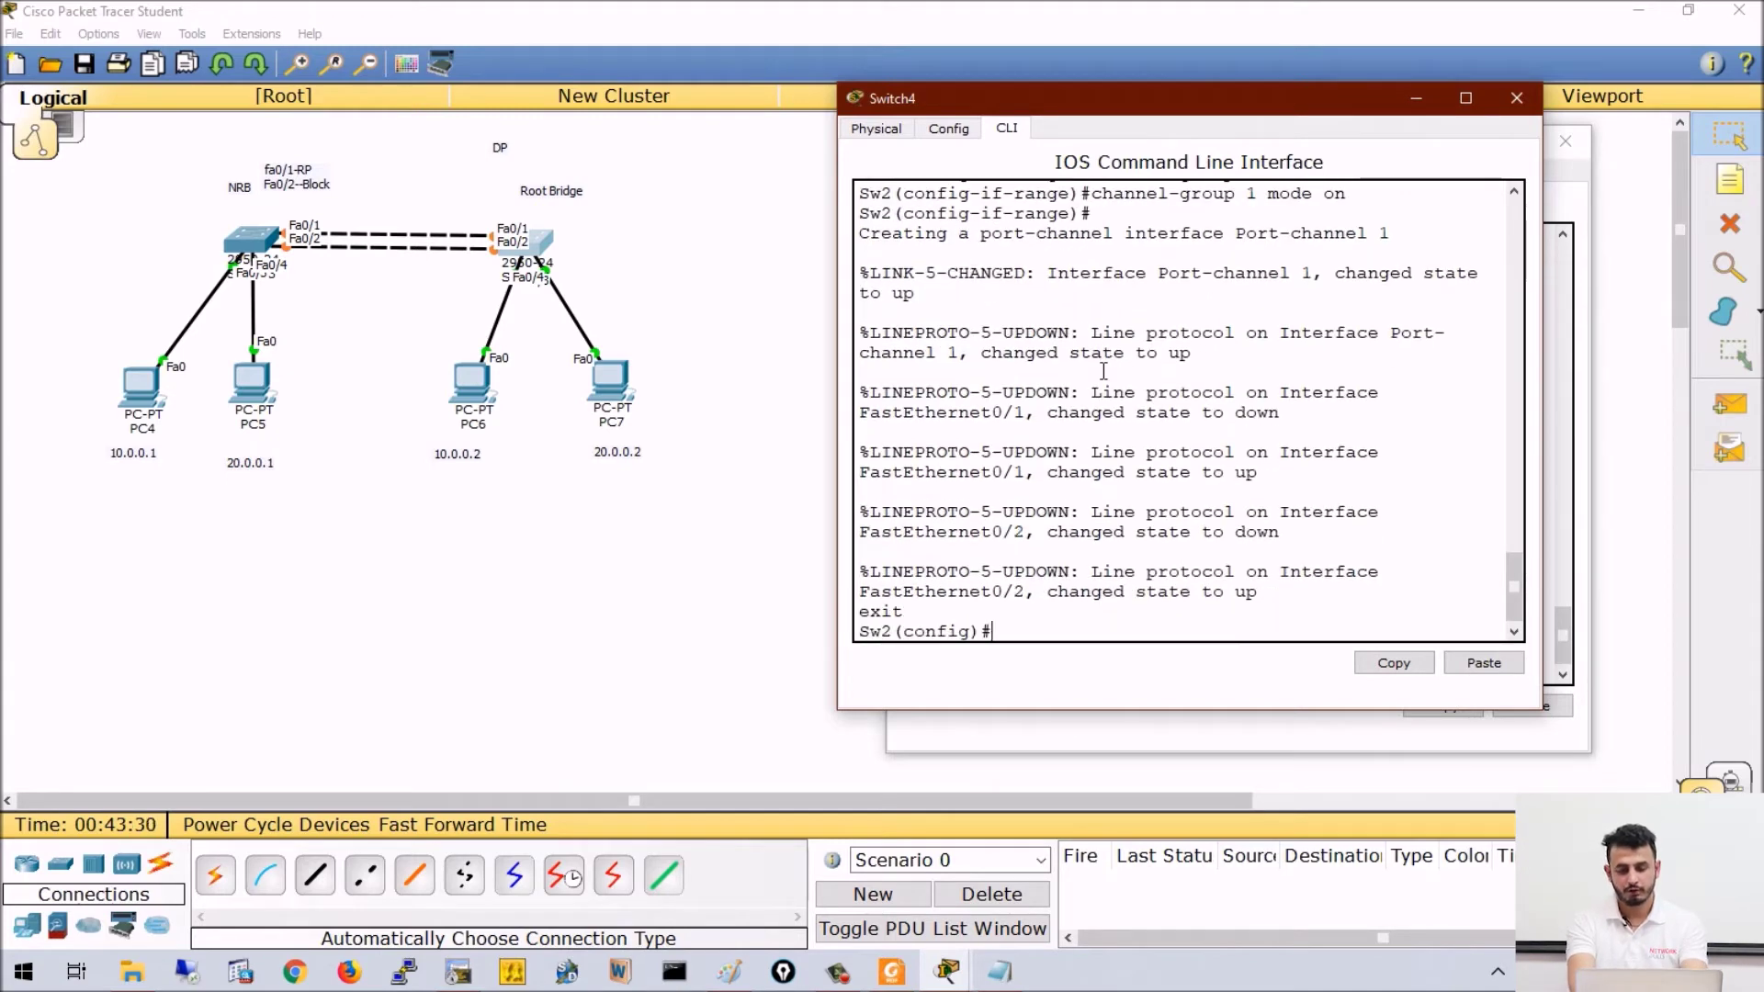
# - Move the Sw2 window beside the Sw1 window and highlight the group number in Sw1's channel-group command
pyautogui.moveTo(1261, 99); pyautogui.dragTo(660, 105)
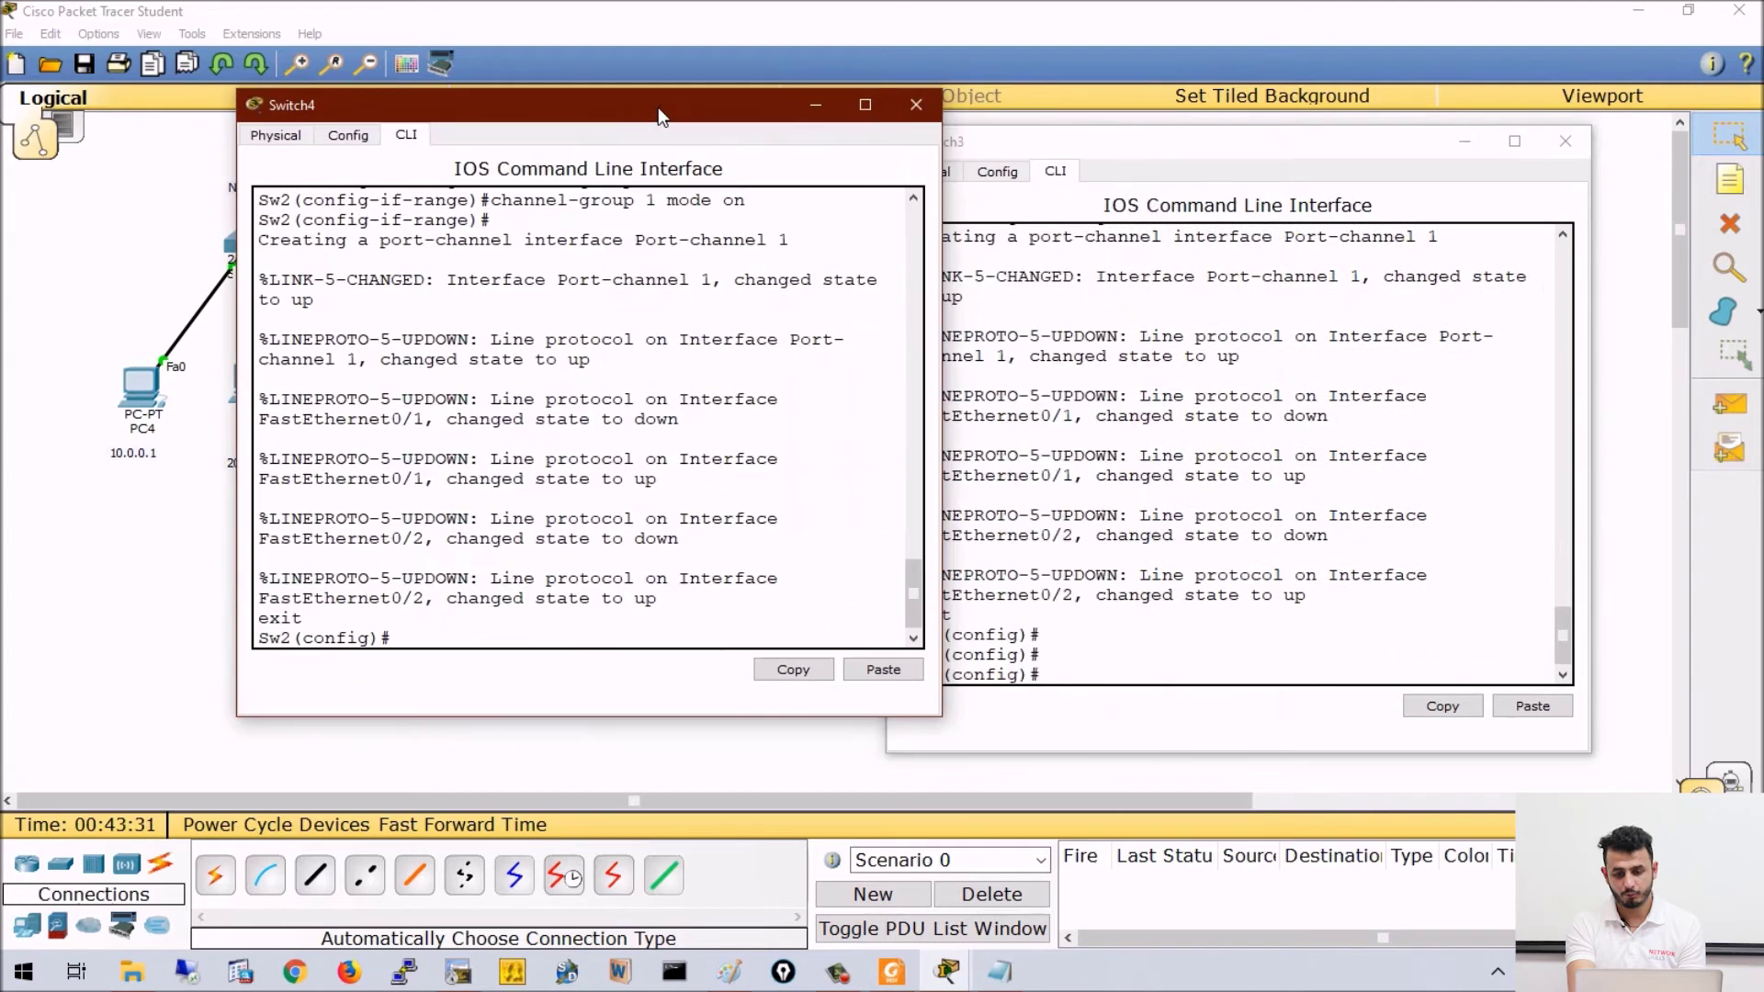
pyautogui.scroll(3, 1250, 368)
pyautogui.moveTo(1283, 286); pyautogui.dragTo(1324, 294)
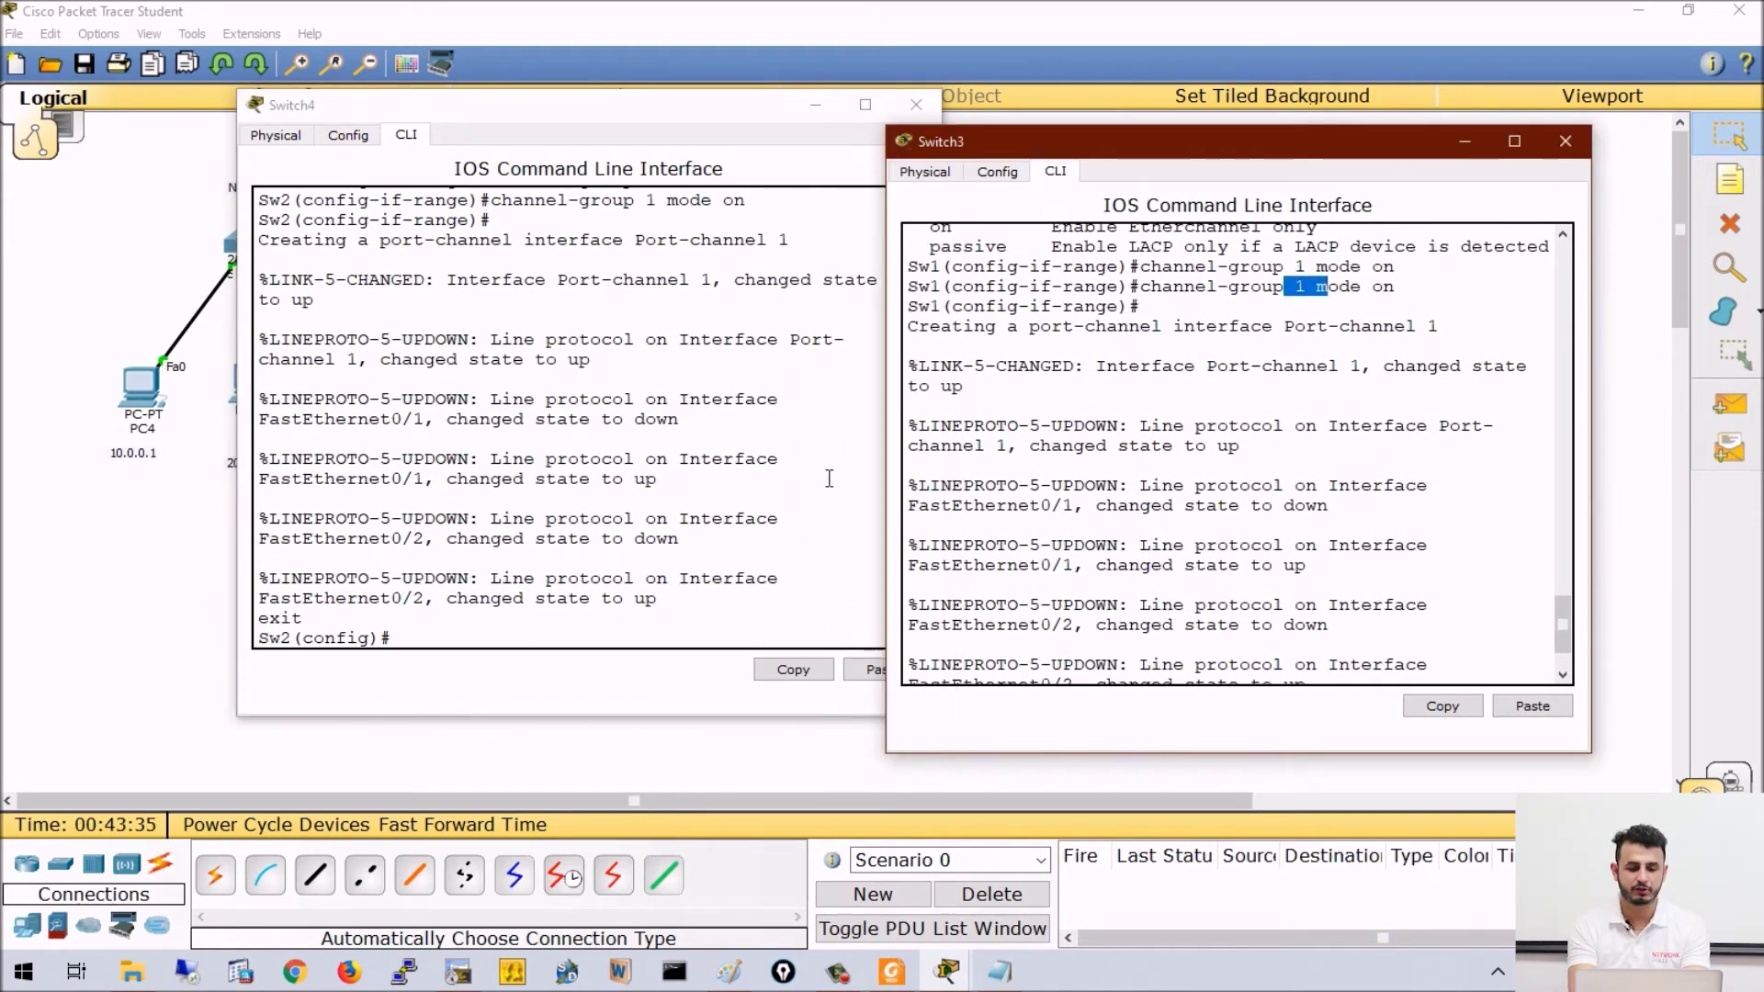
pyautogui.click(674, 486)
pyautogui.press('Return')
pyautogui.press('Return')
pyautogui.press('Return')
pyautogui.press('Return')
pyautogui.press('Return')
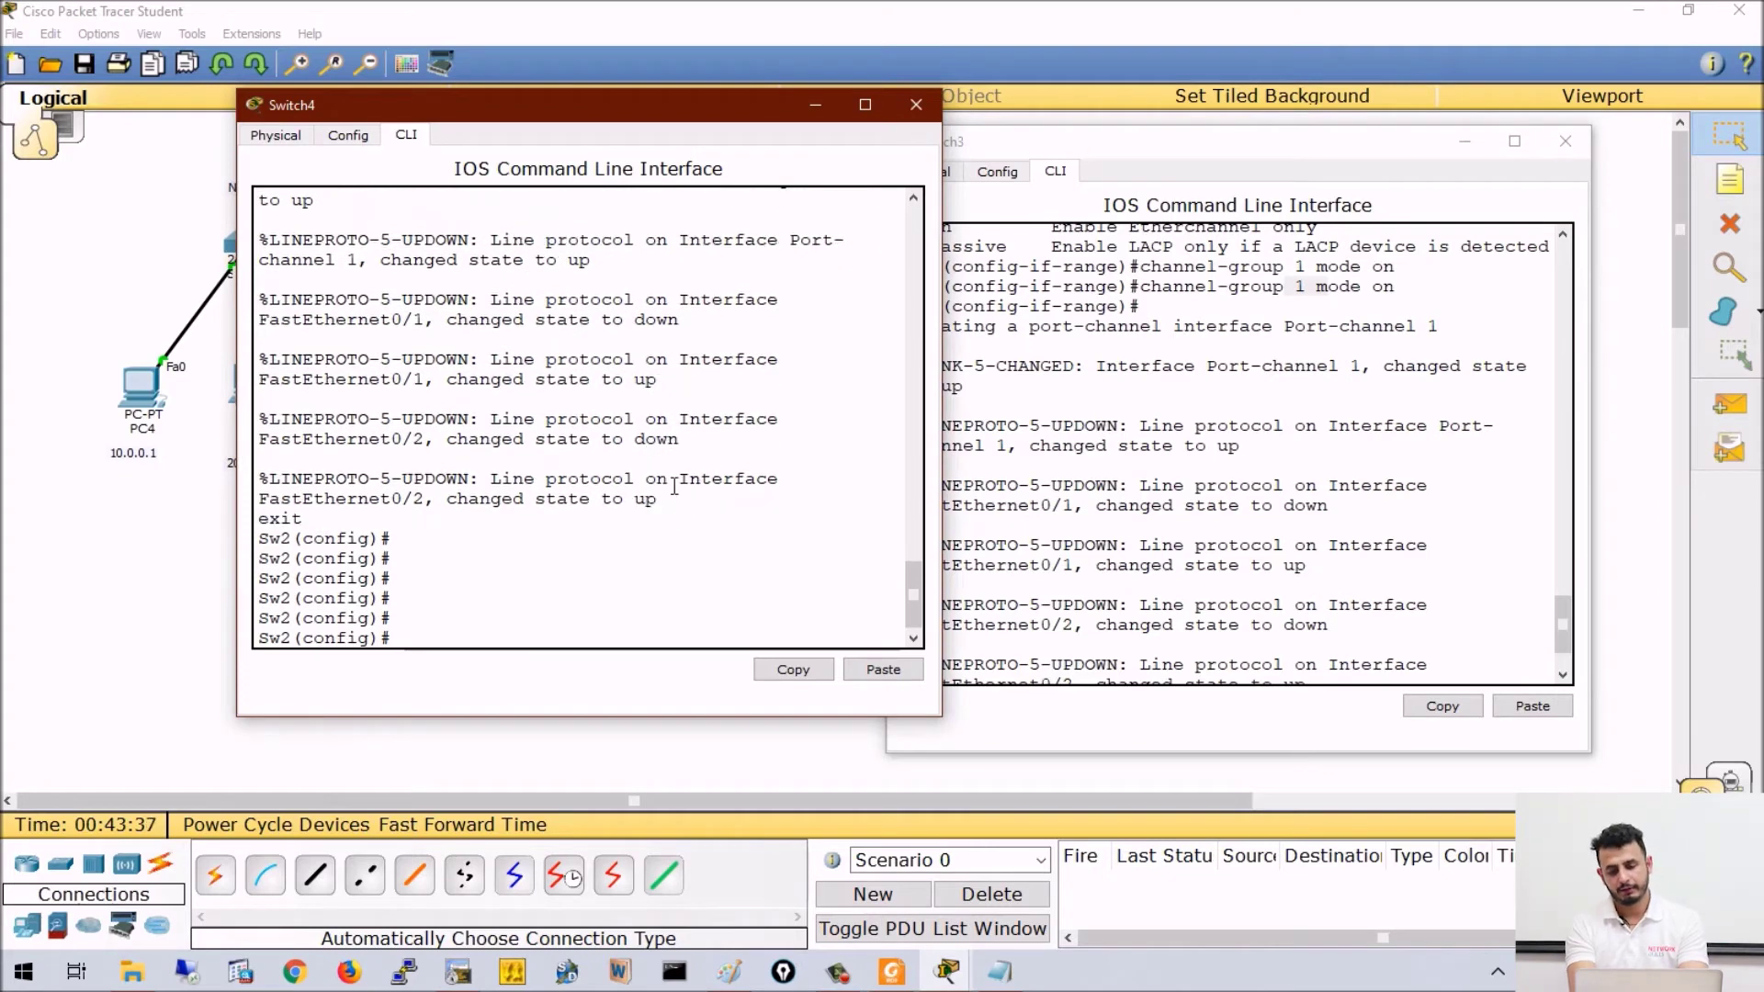
pyautogui.click(1320, 551)
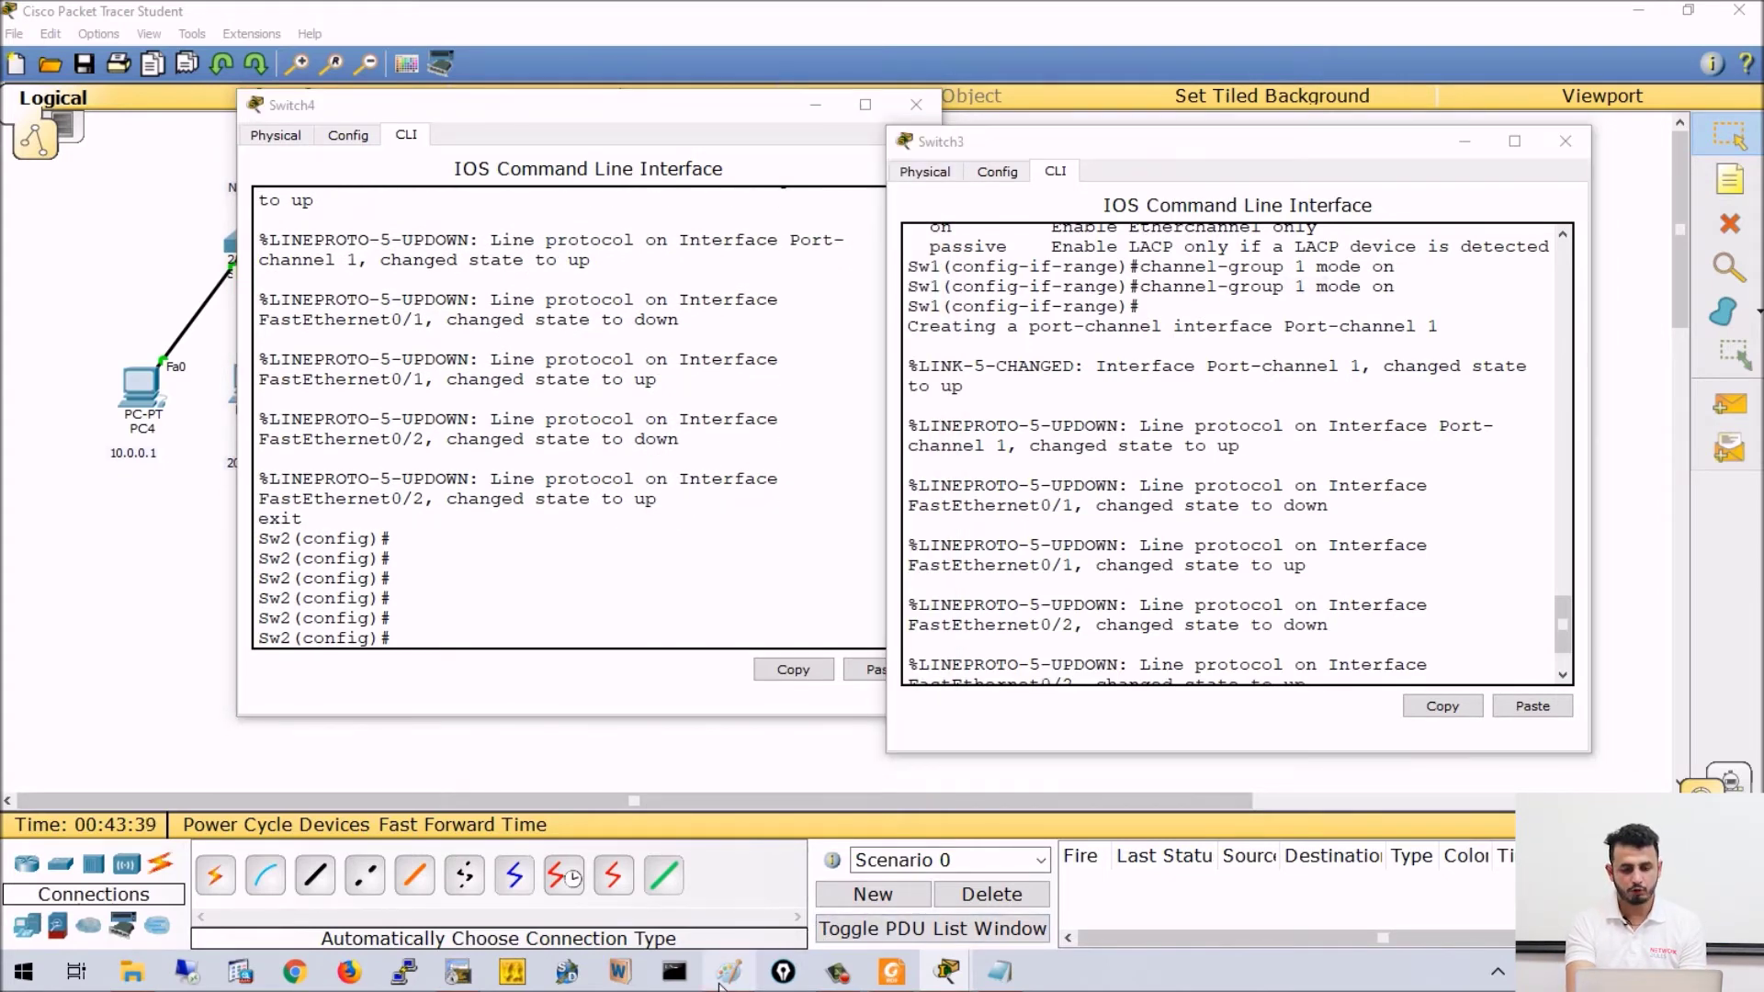
# - Switch to Paint and, on a blank canvas area, draw two separate rectangles side by side as switches, the second about 139 × 101 px
pyautogui.click(726, 976)
pyautogui.click(91, 37)
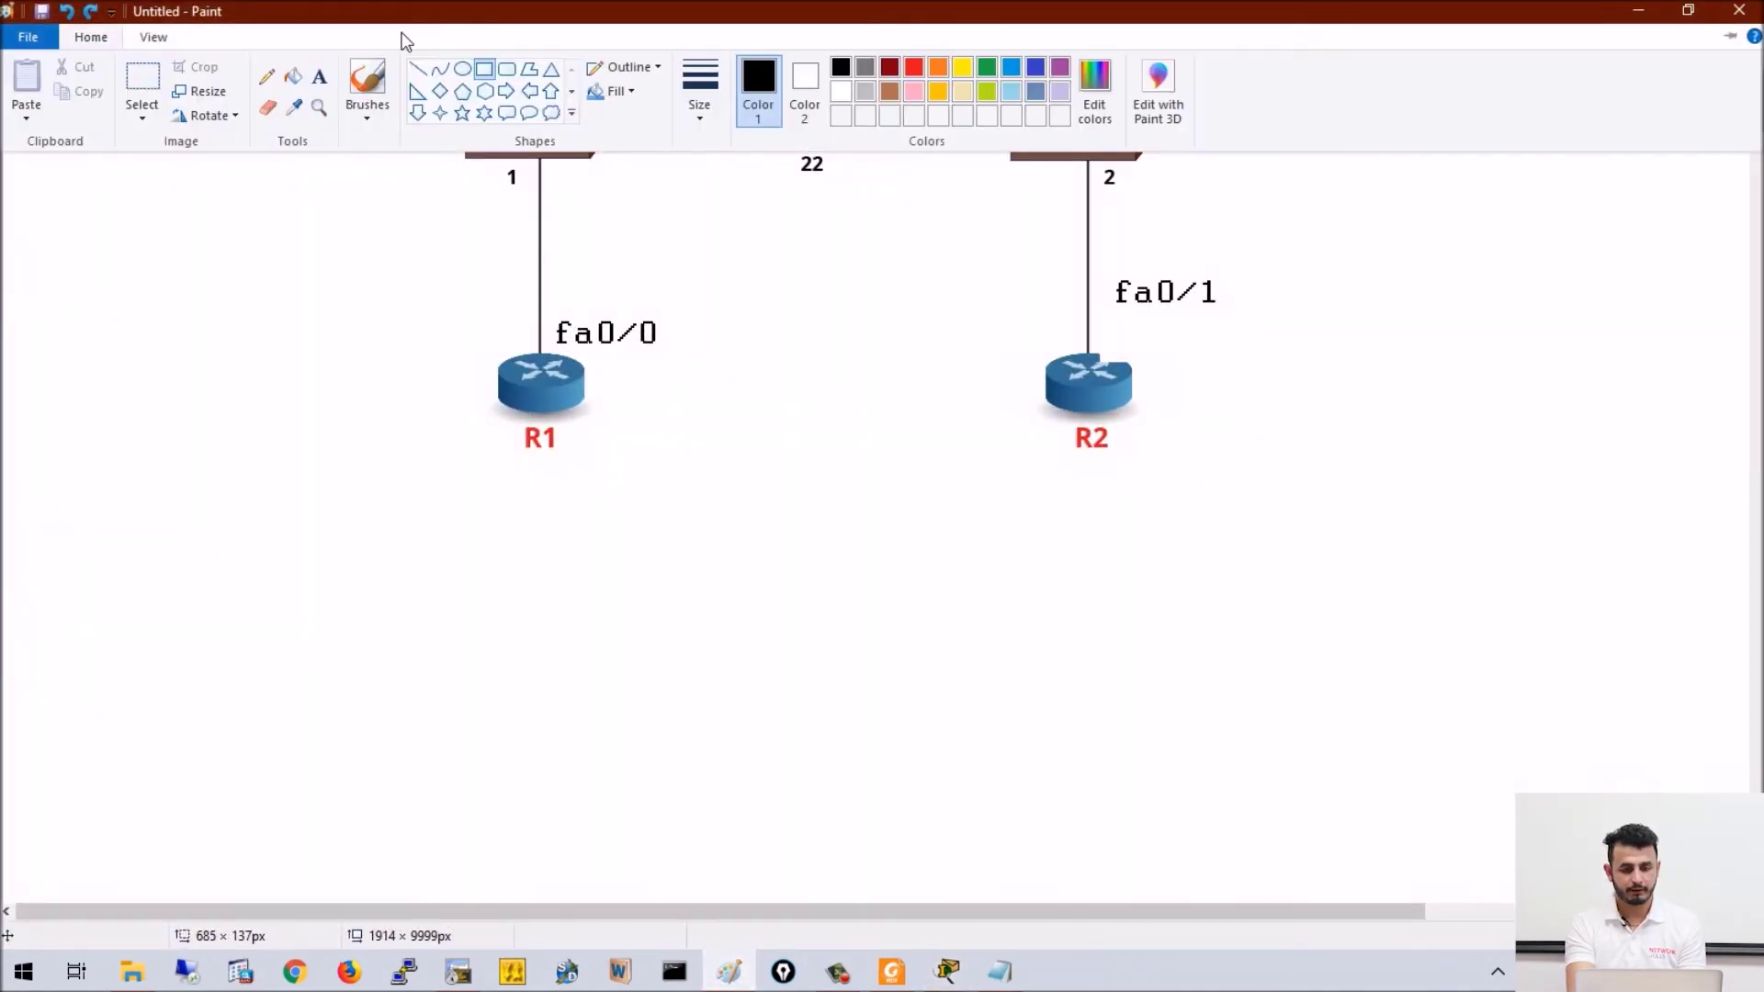
pyautogui.click(801, 268)
pyautogui.scroll(-5, 951, 357)
pyautogui.scroll(-10, 951, 357)
pyautogui.click(91, 37)
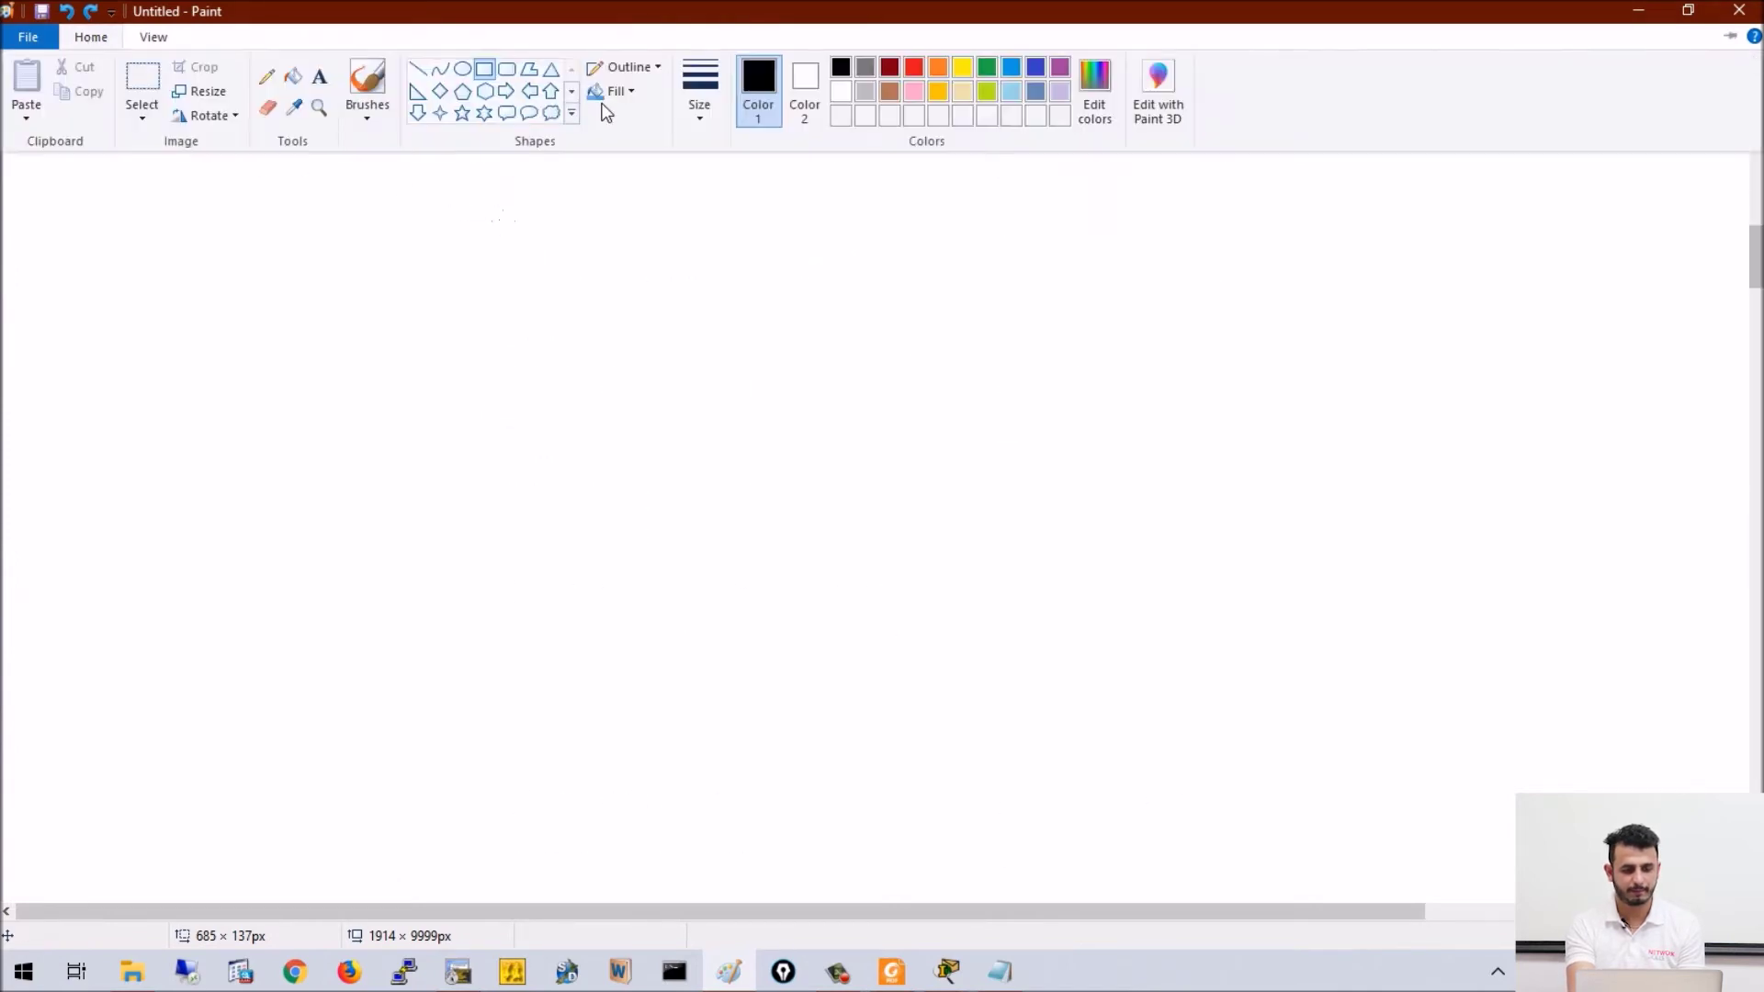
pyautogui.click(307, 224)
pyautogui.moveTo(253, 106); pyautogui.dragTo(378, 210)
pyautogui.moveTo(939, 98); pyautogui.dragTo(1093, 210)
# - Connect the two rectangles with two roughly parallel straight lines, the lower one about 533 px long
pyautogui.click(92, 36)
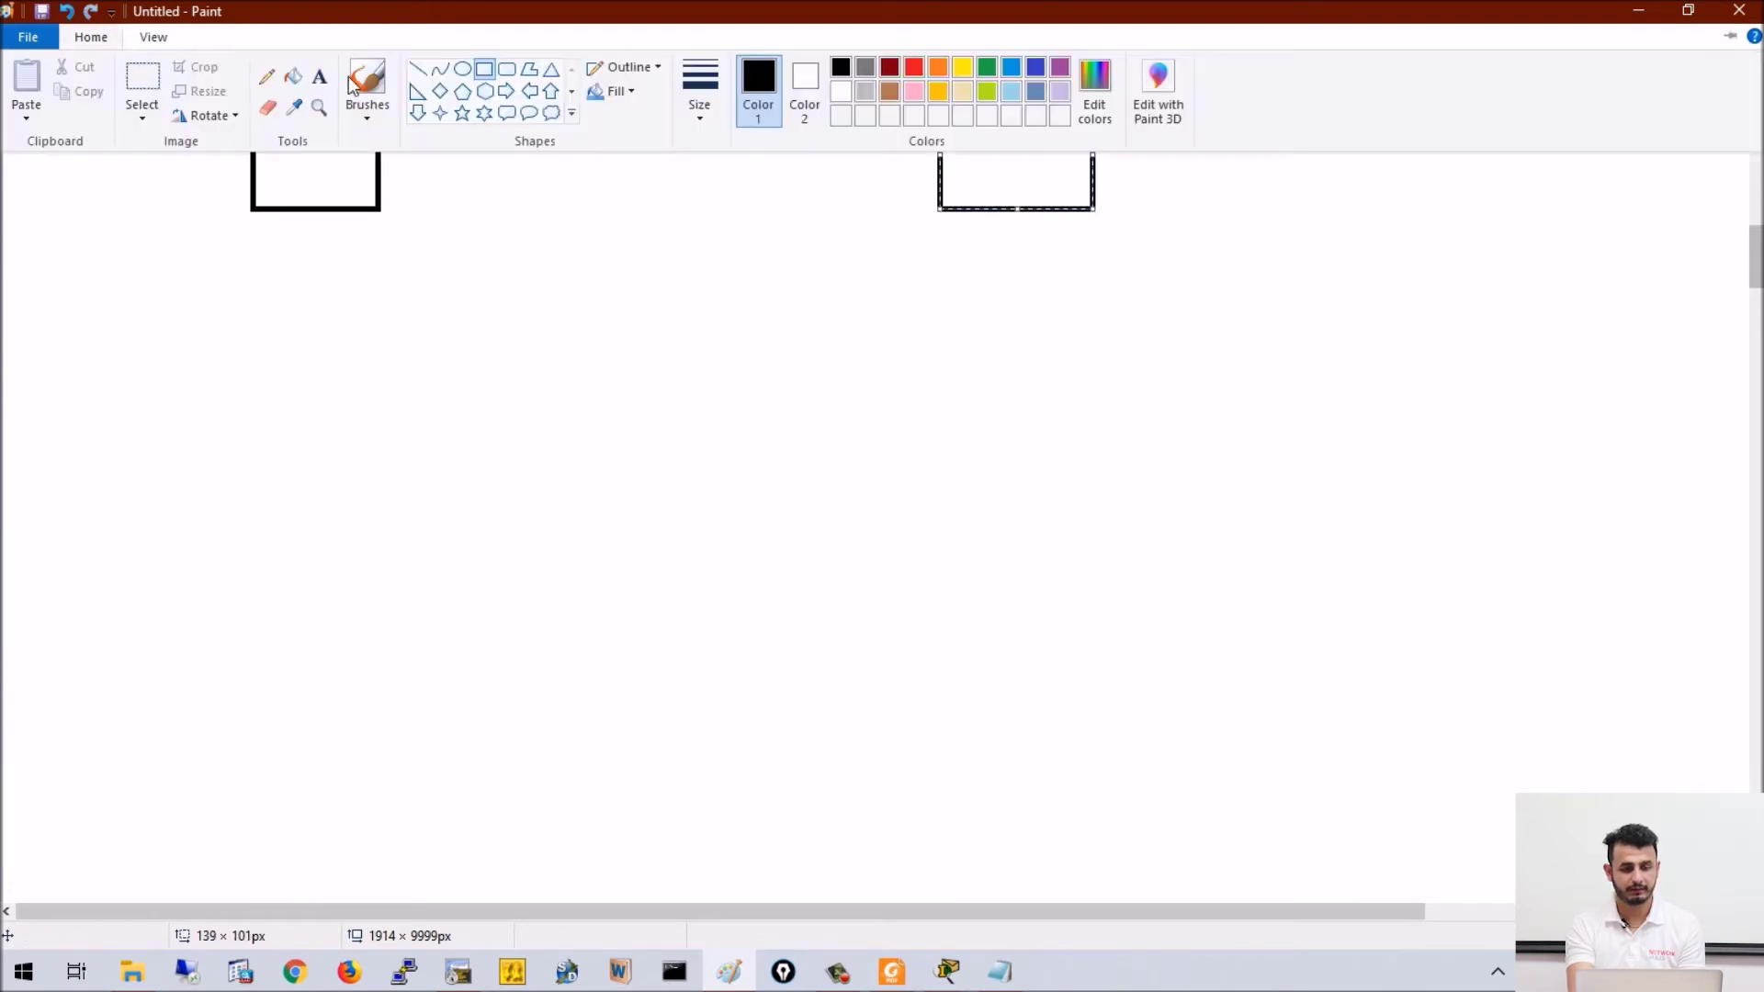
pyautogui.click(416, 69)
pyautogui.moveTo(381, 122)
pyautogui.mouseDown()
pyautogui.moveTo(996, 128)
pyautogui.moveTo(943, 114)
pyautogui.mouseUp()
pyautogui.moveTo(359, 175); pyautogui.dragTo(948, 180)
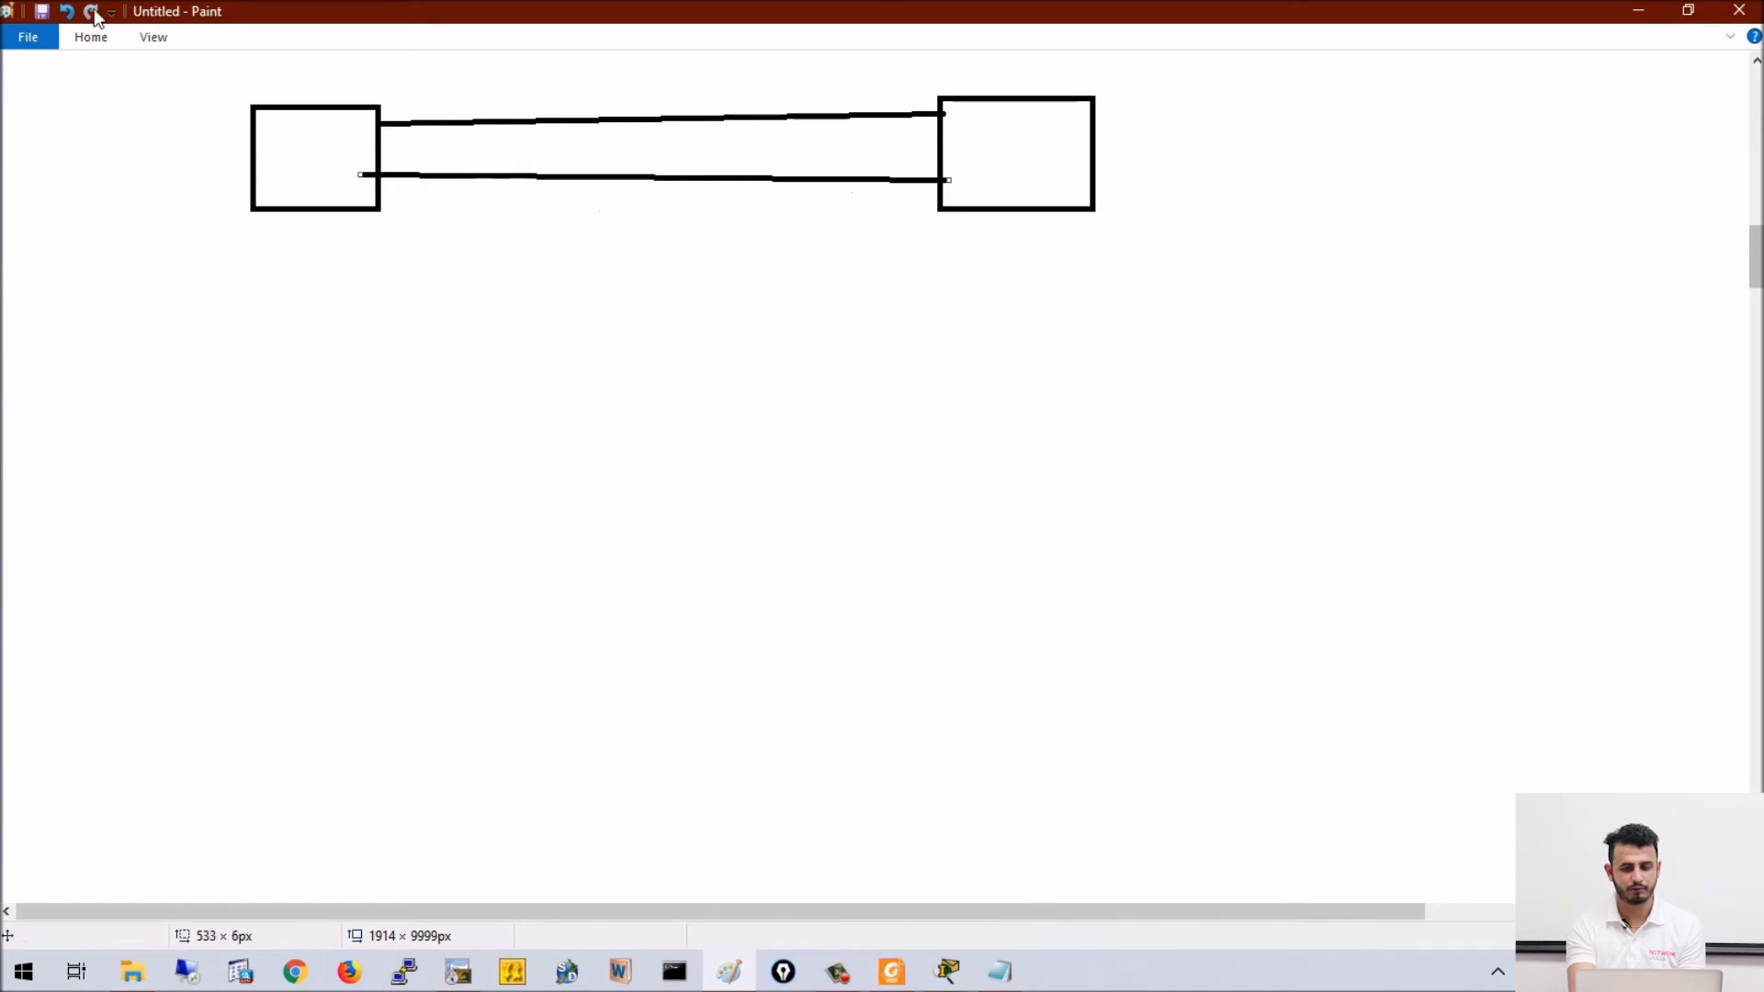
# - Label the upper connecting line "1" and the lower one "2"
pyautogui.click(91, 37)
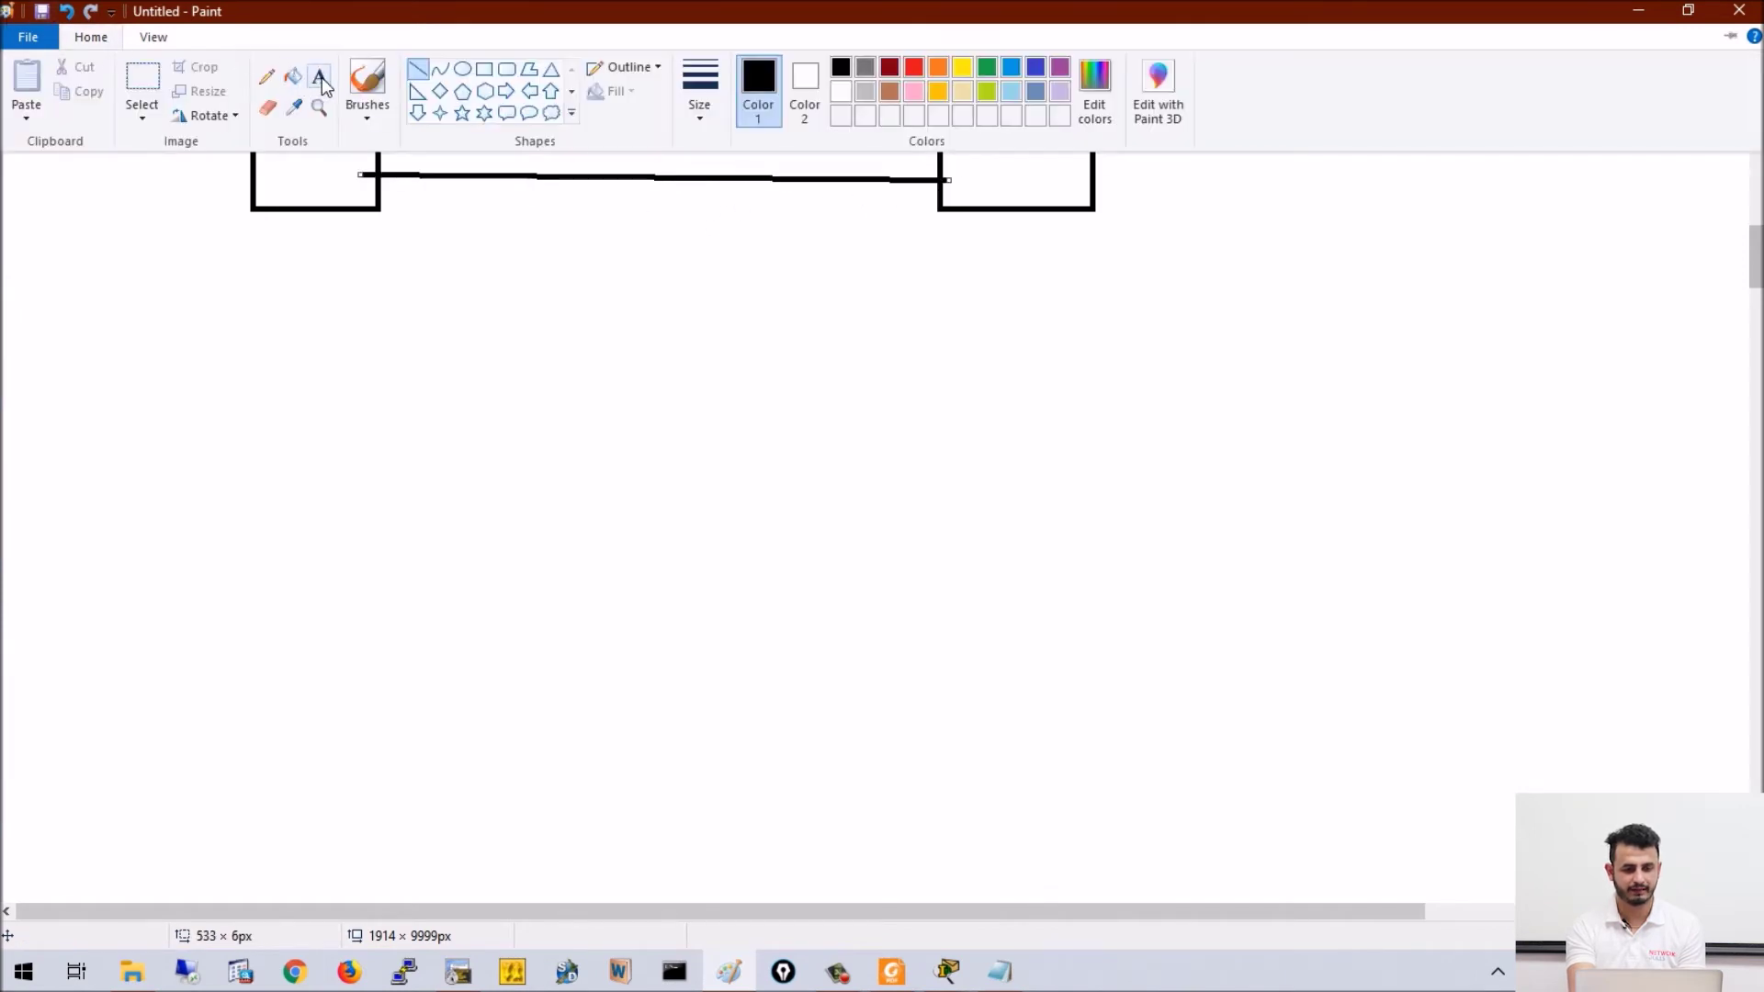
pyautogui.click(321, 83)
pyautogui.click(547, 109)
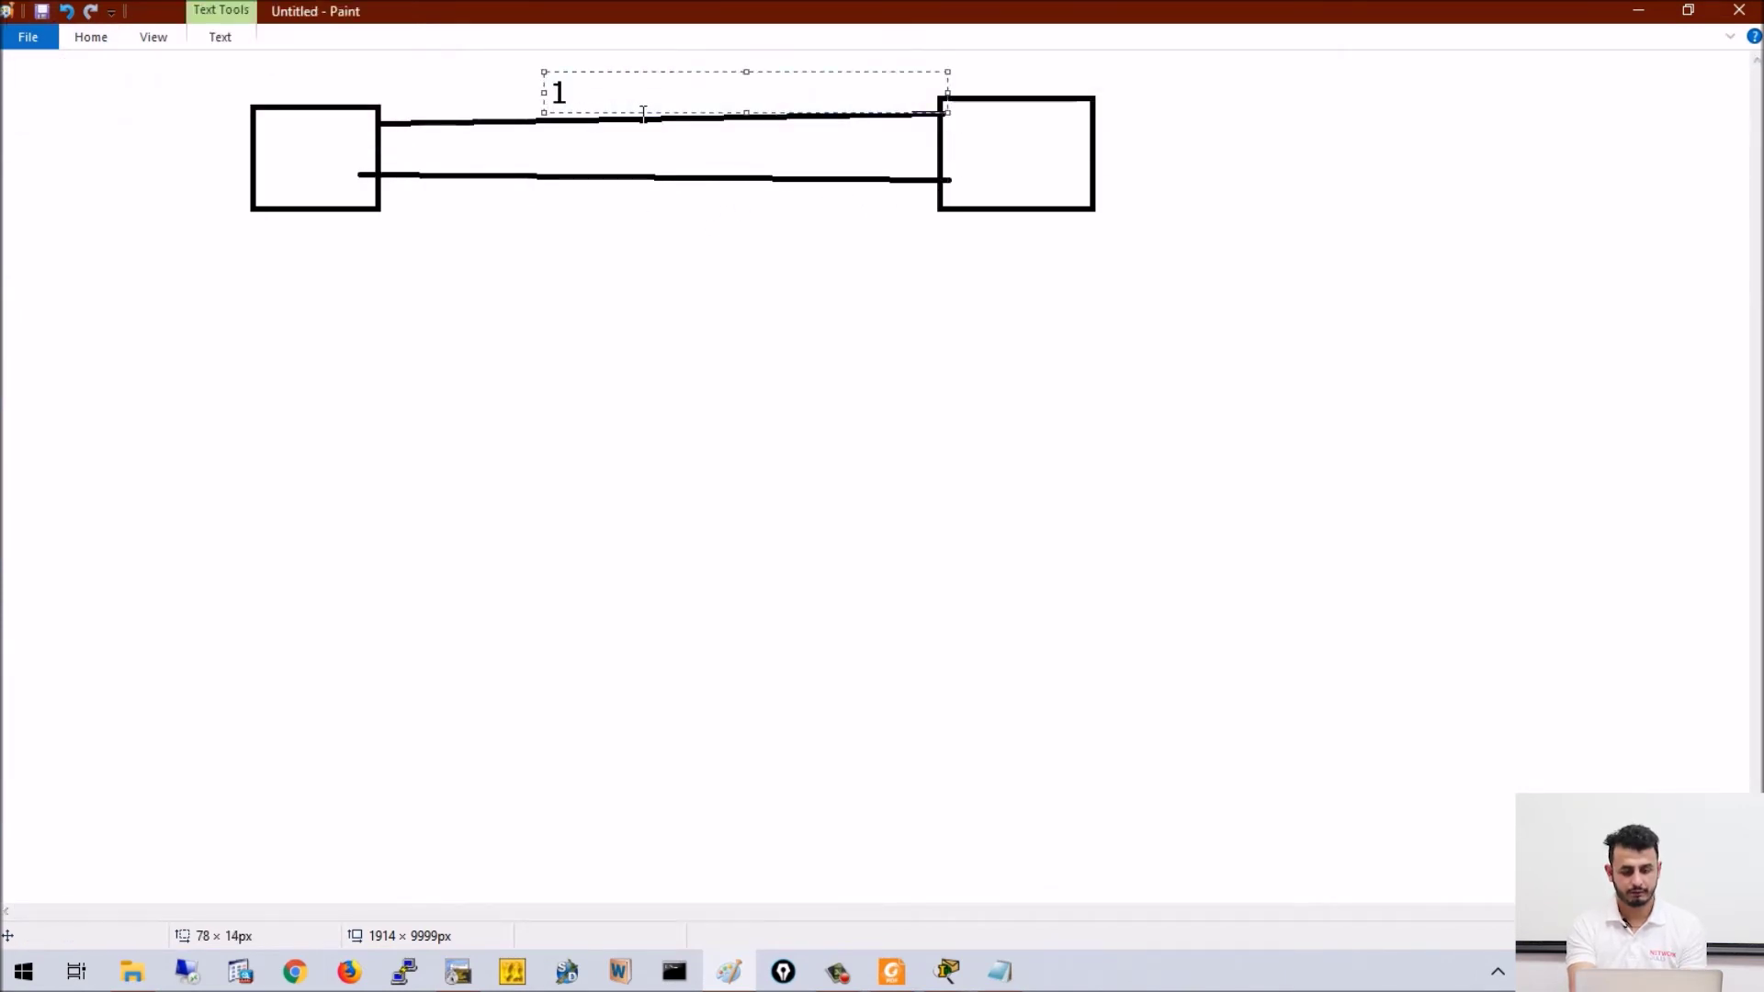
pyautogui.click(552, 200)
pyautogui.write('2')
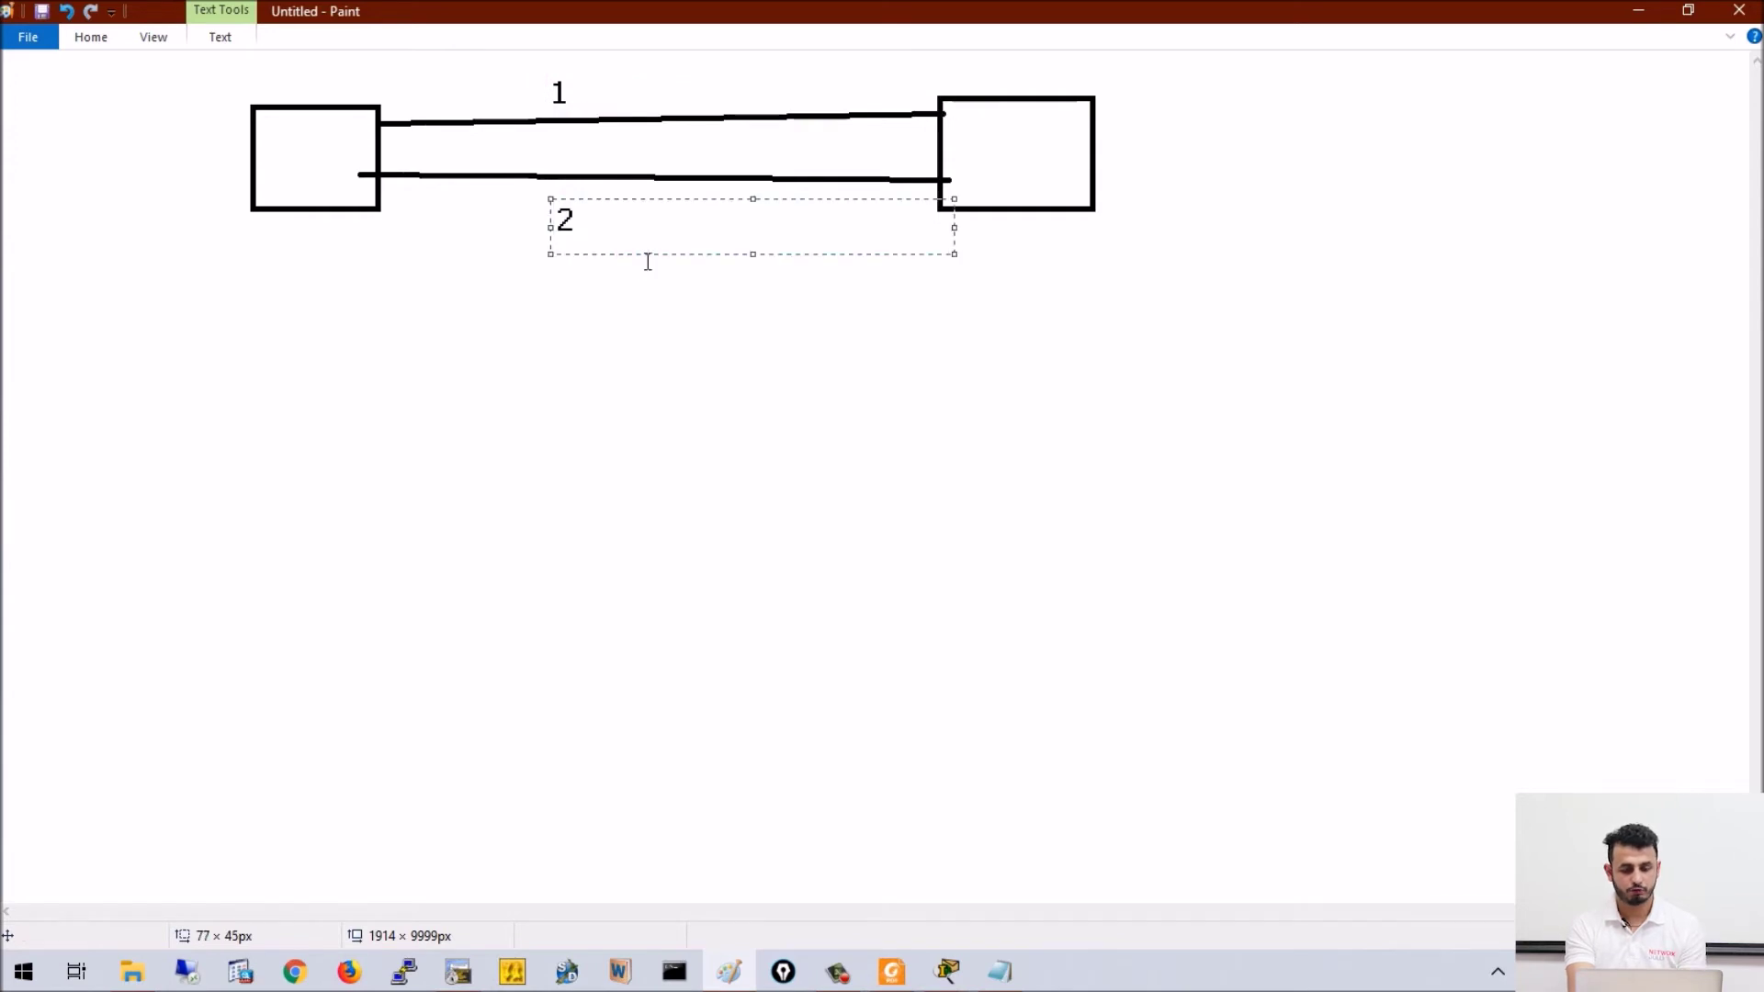
pyautogui.click(393, 260)
# - Draw an upright rectangle of about 79 × 152 px across both lines where they leave the first switch
pyautogui.click(91, 36)
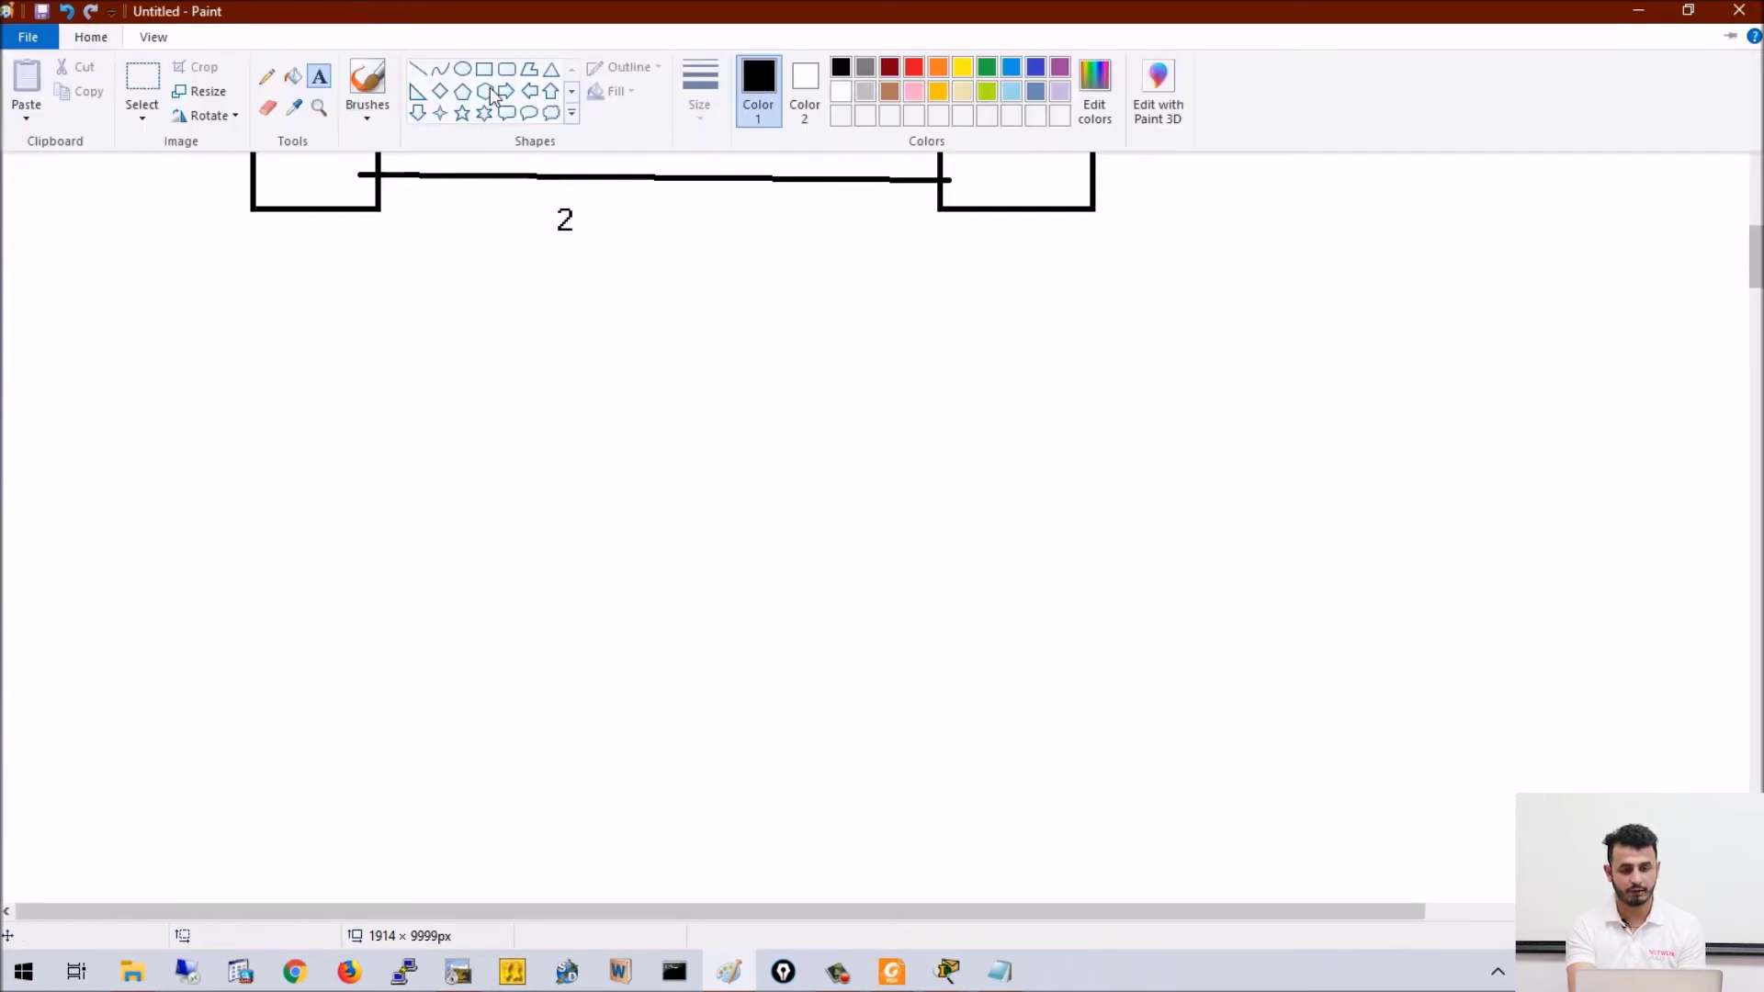
pyautogui.click(485, 69)
pyautogui.moveTo(370, 86); pyautogui.dragTo(451, 244)
# - Add a text note below the diagram with the lines "logical interface", "port channel" and "group number"
pyautogui.click(83, 39)
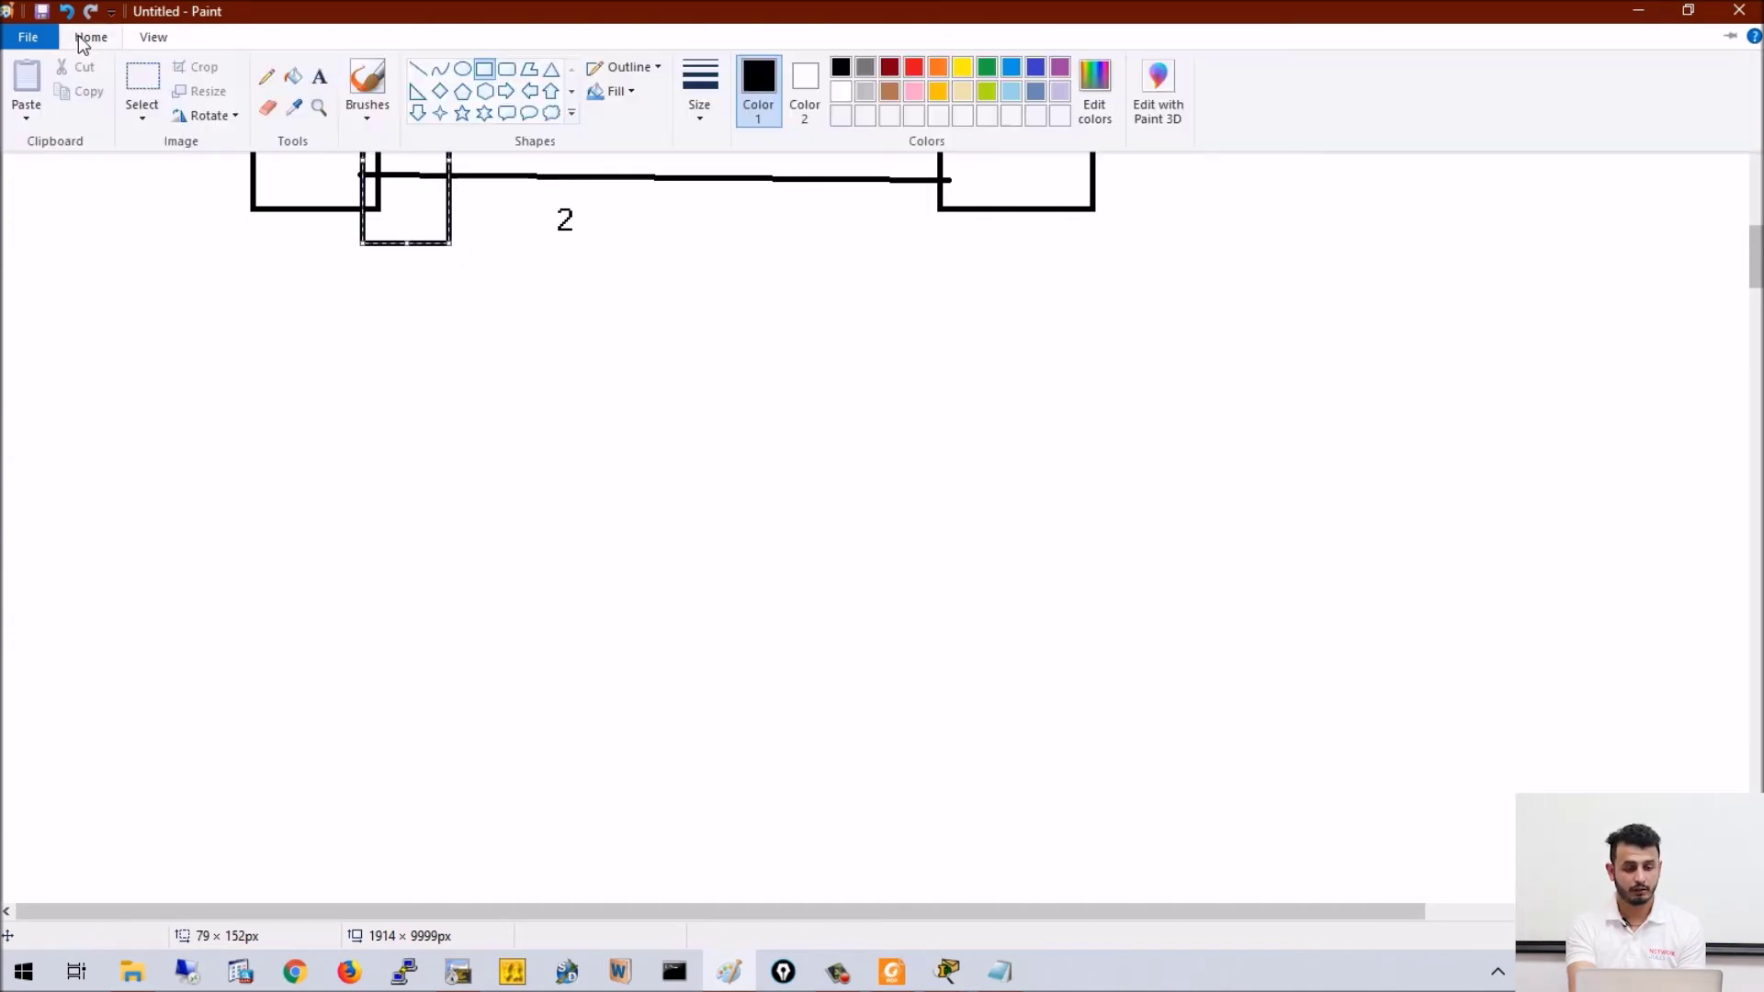
pyautogui.click(318, 77)
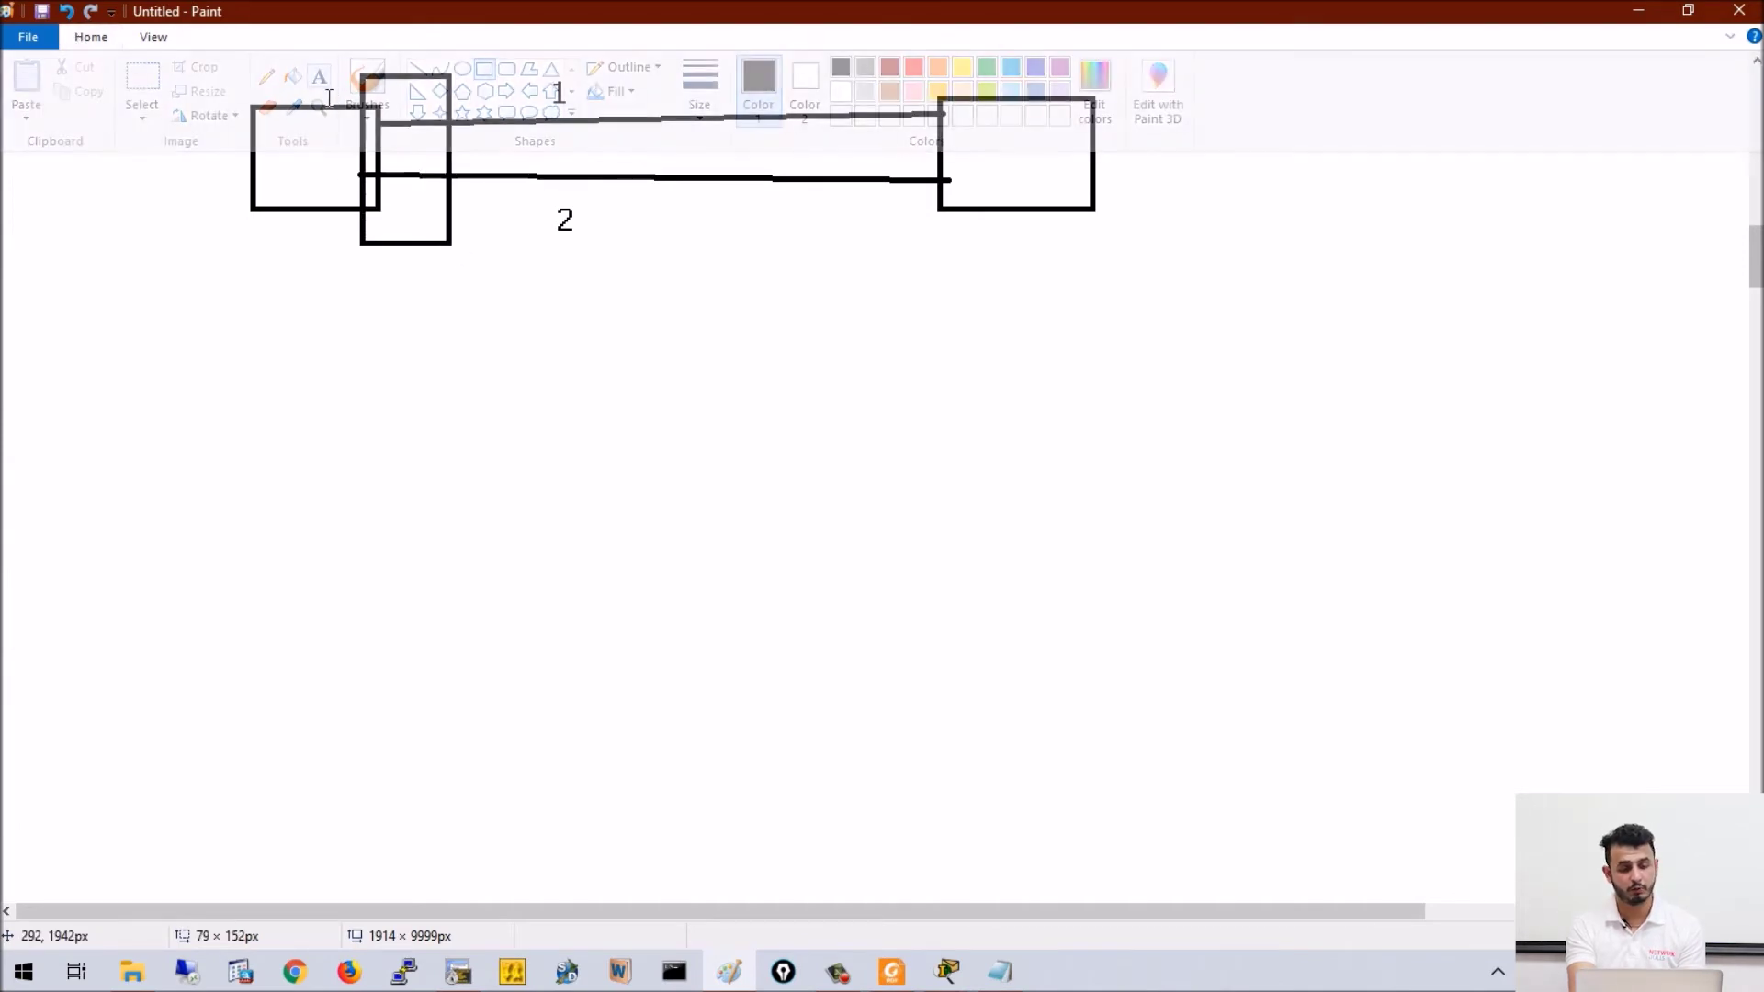
pyautogui.click(359, 312)
pyautogui.write('logiva')
pyautogui.press('BackSpace')
pyautogui.press('BackSpace')
pyautogui.write('cal interface')
pyautogui.press('Return')
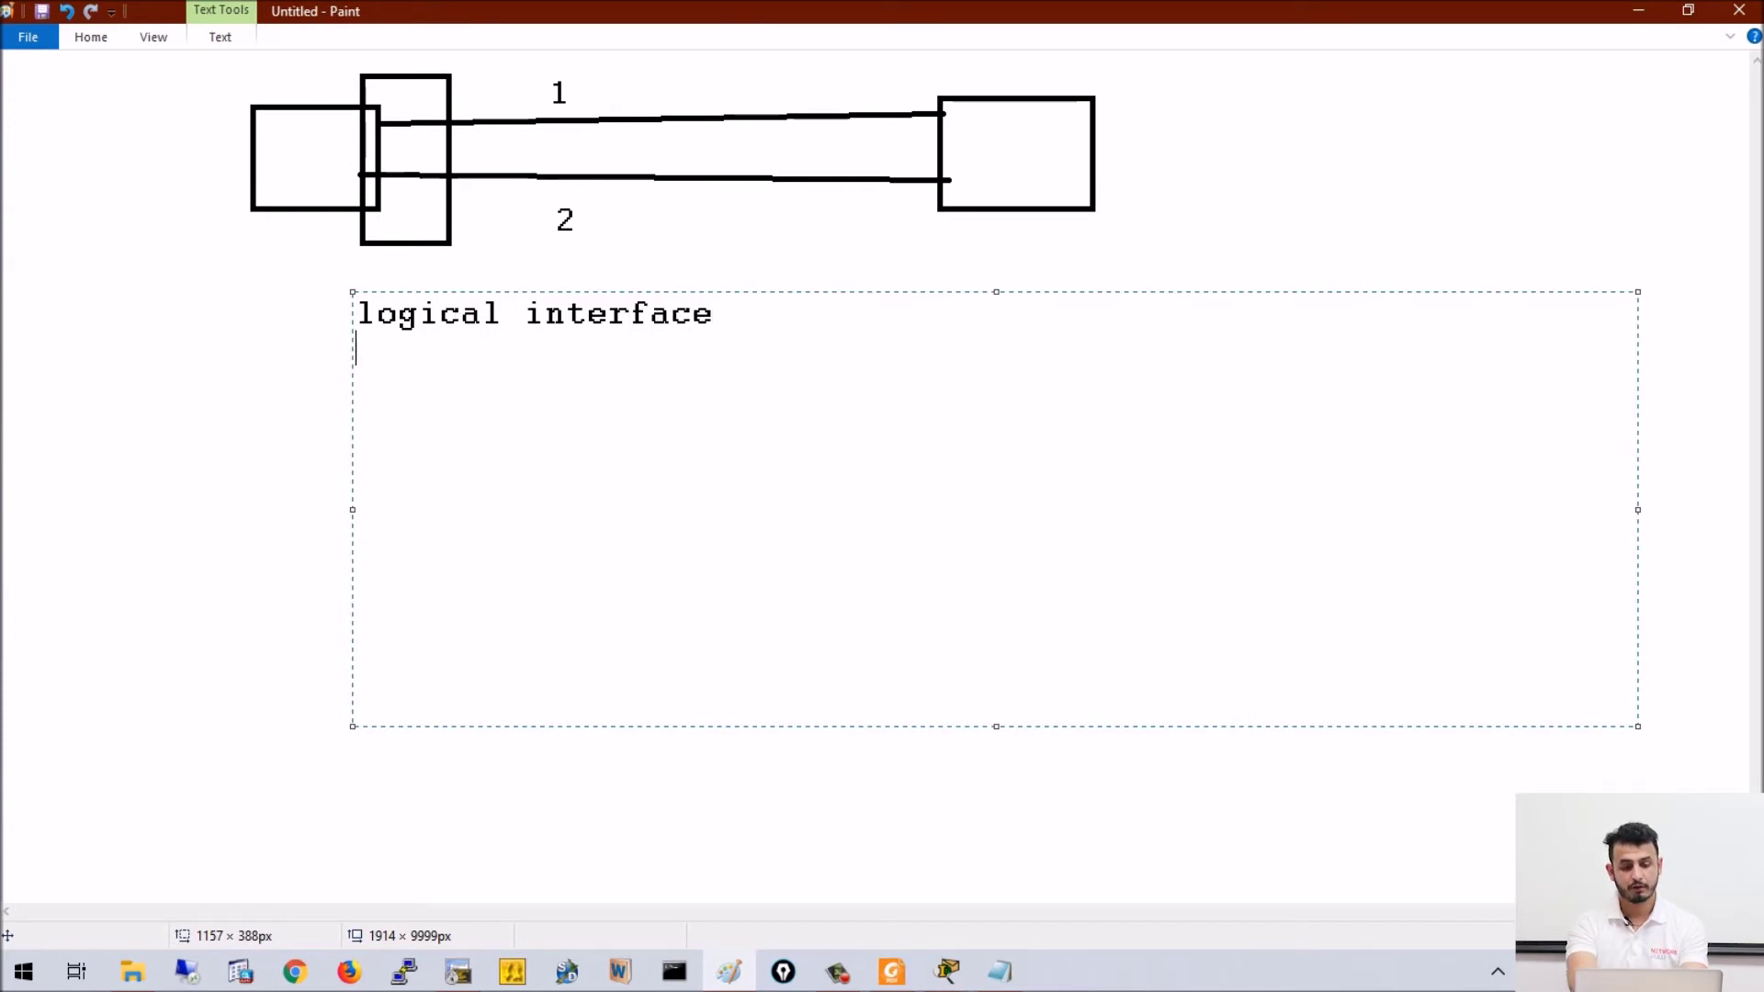
pyautogui.write('port channel')
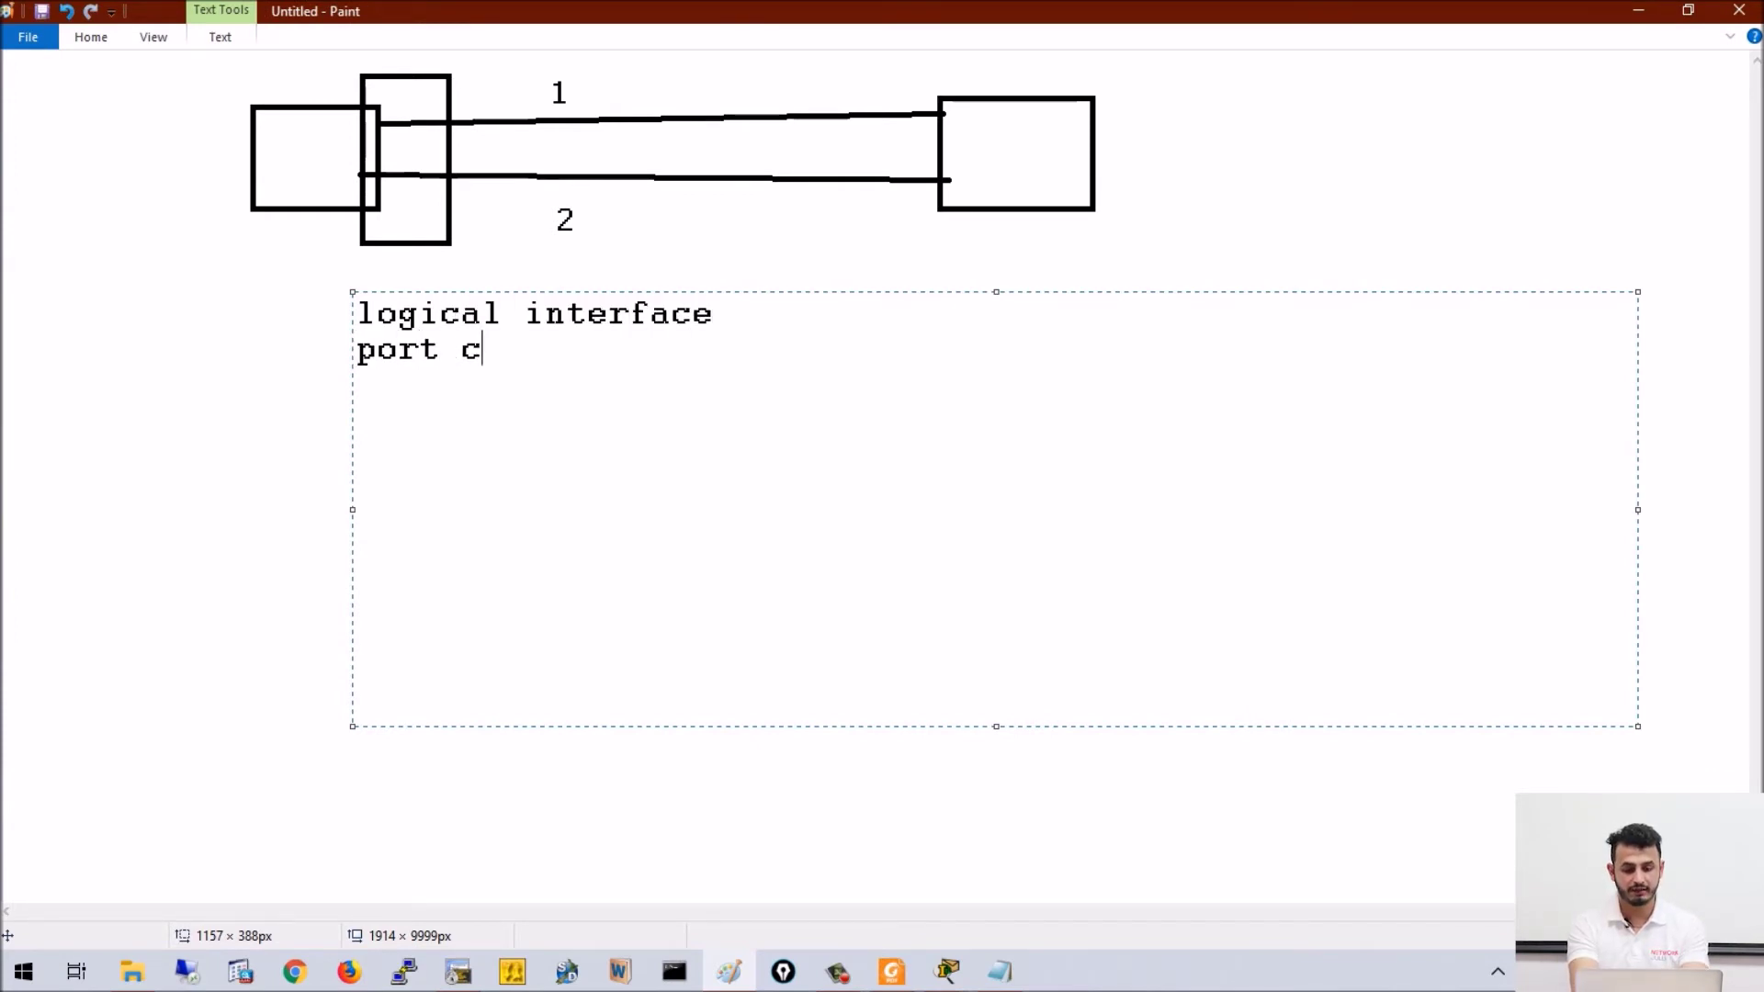
pyautogui.press('Return')
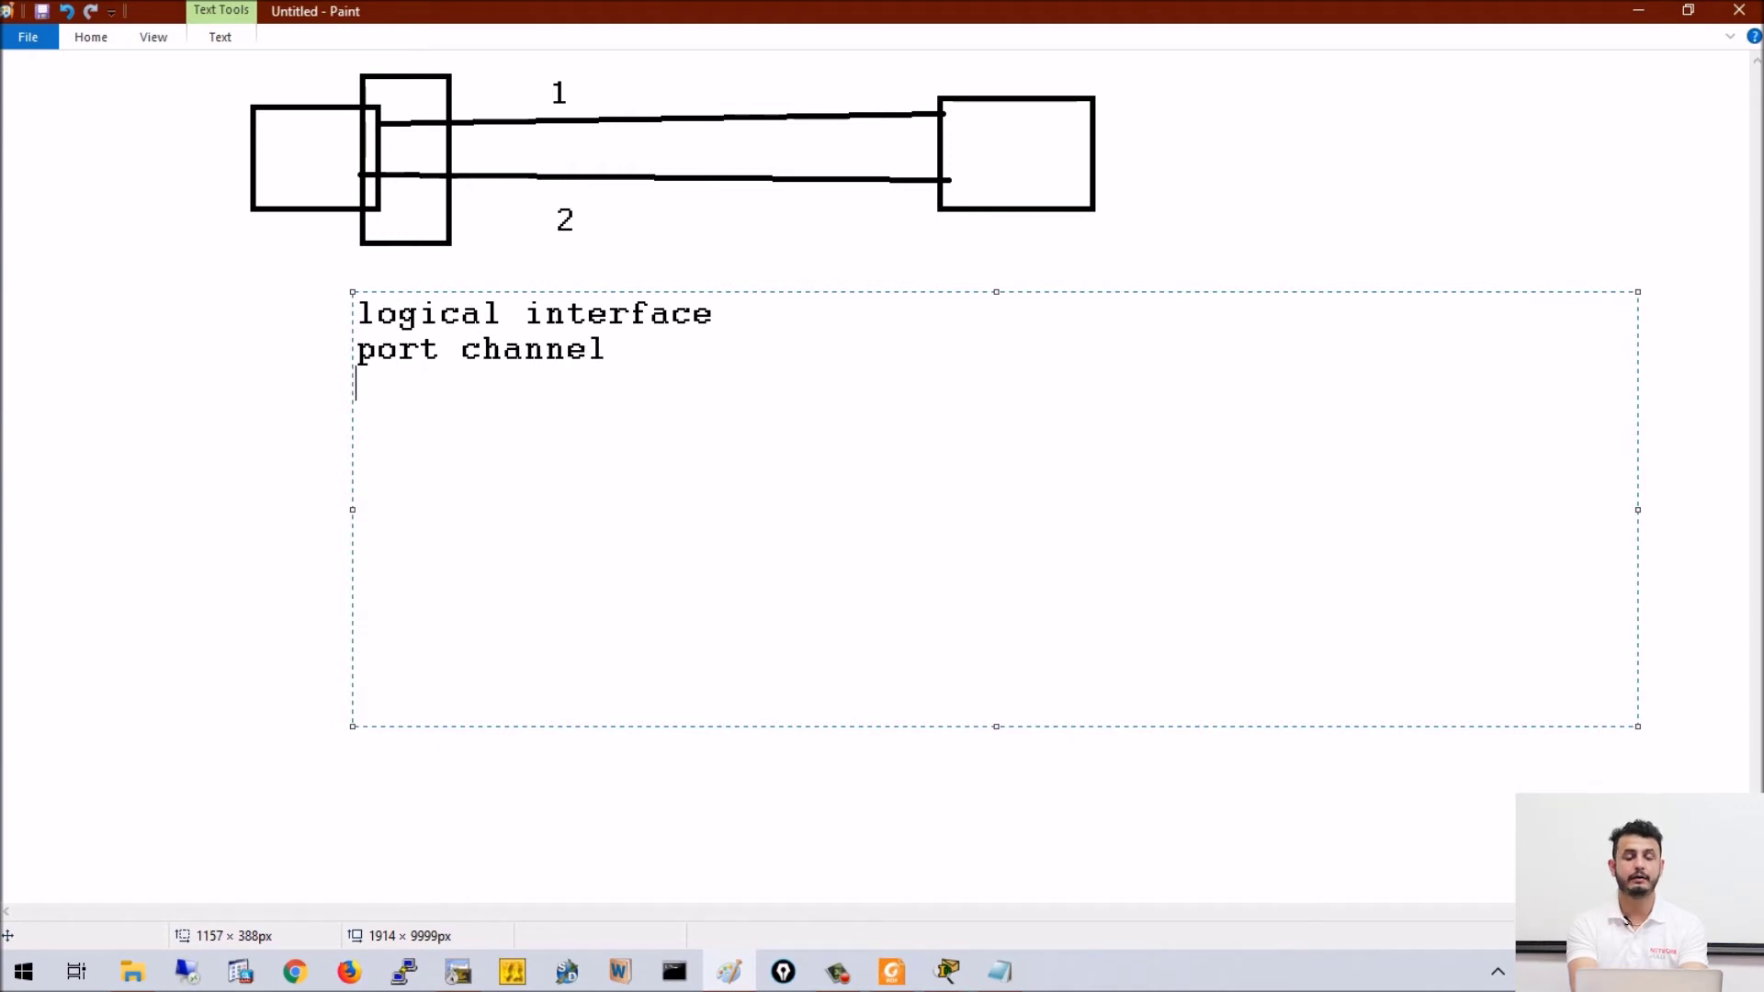
pyautogui.write('group number')
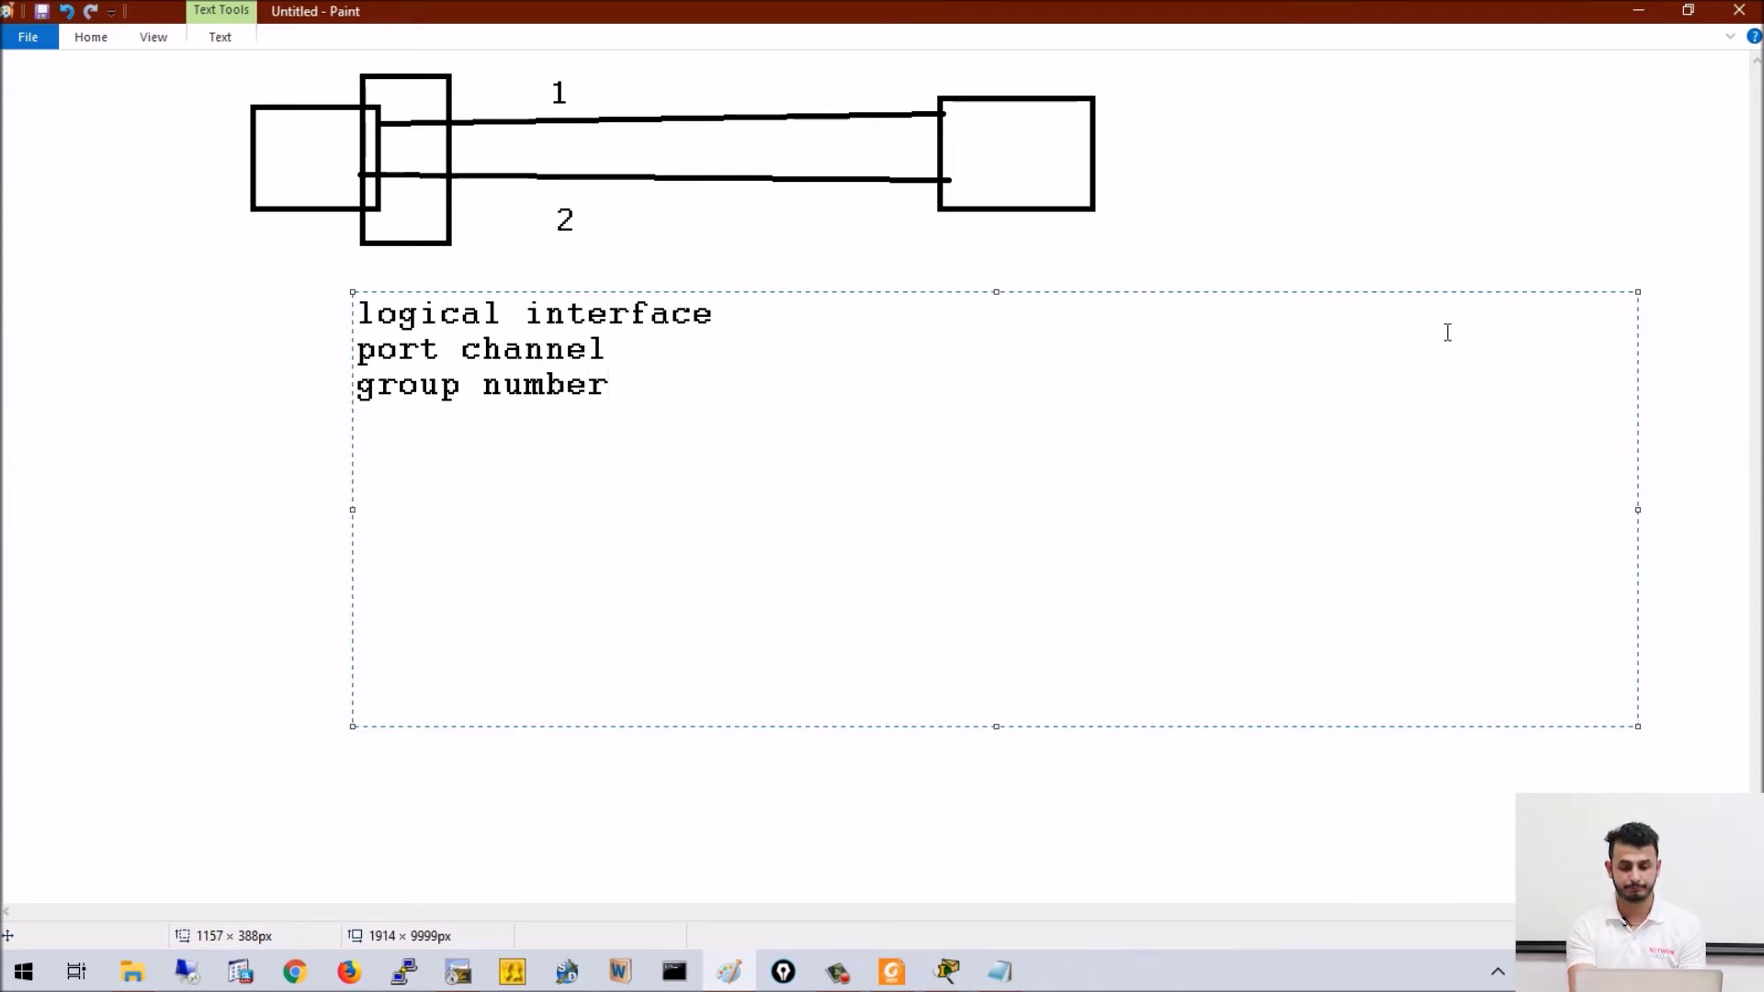
pyautogui.click(1247, 310)
# - Switch back to Packet Tracer and bring up the Sw1 command line
pyautogui.click(459, 971)
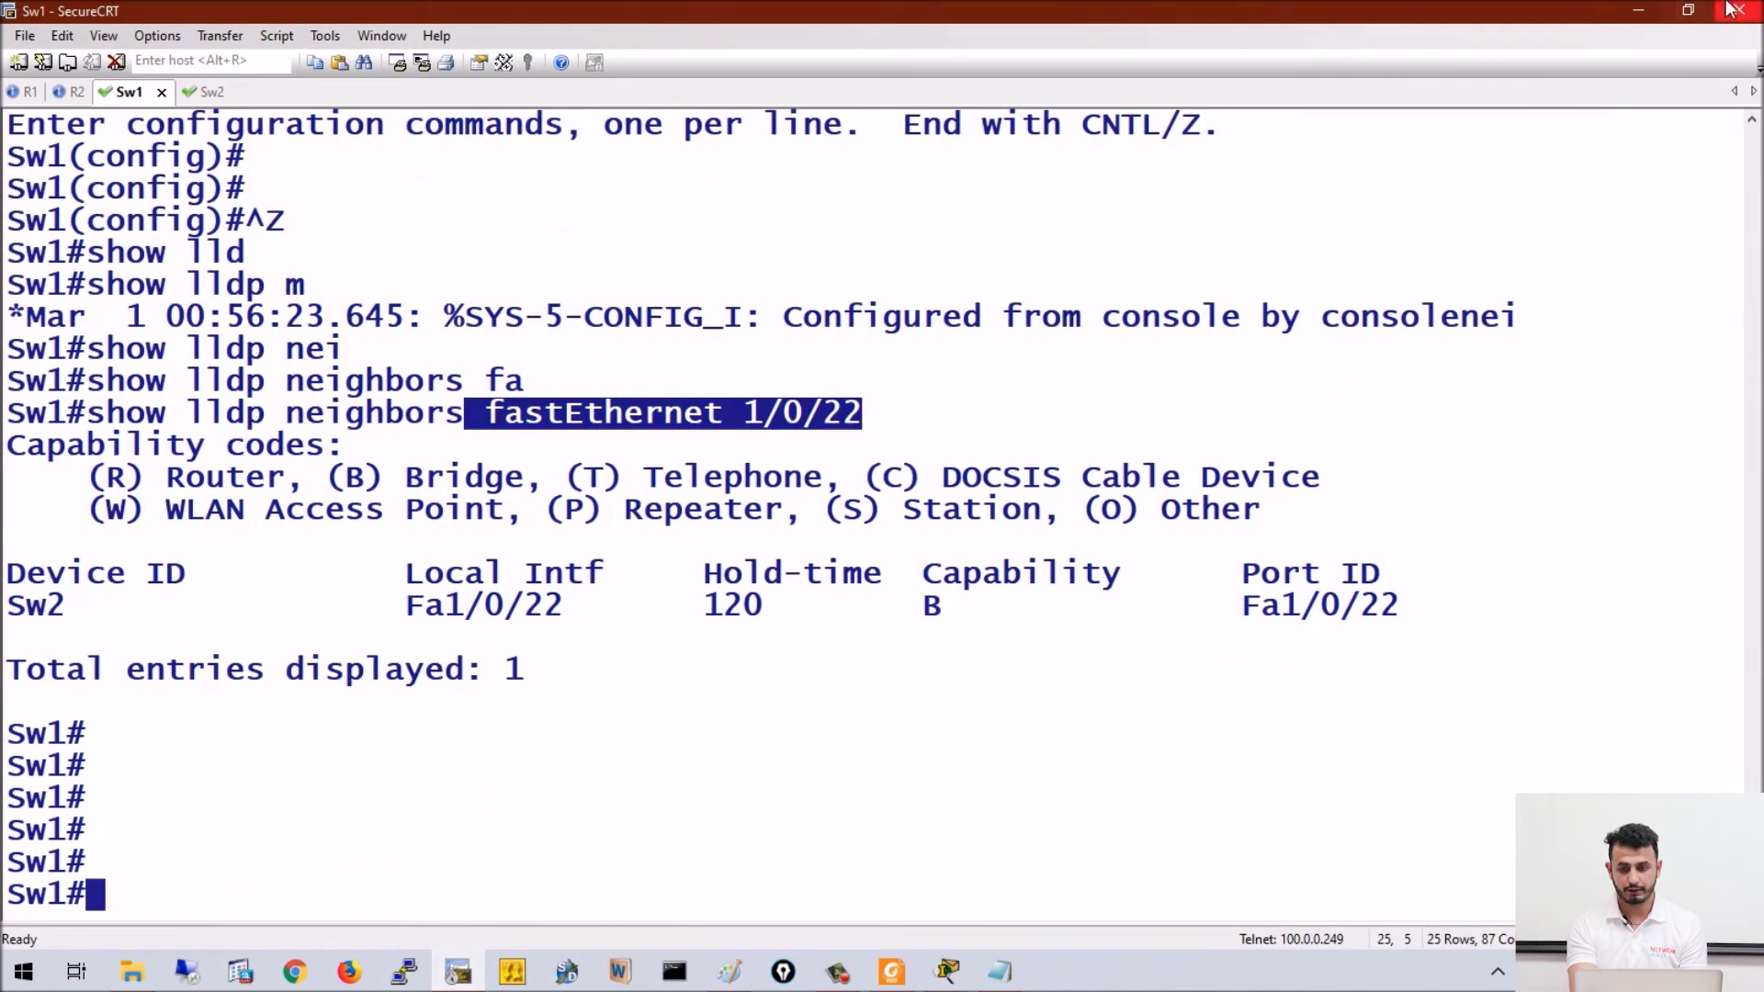
pyautogui.click(1638, 10)
pyautogui.moveTo(947, 971)
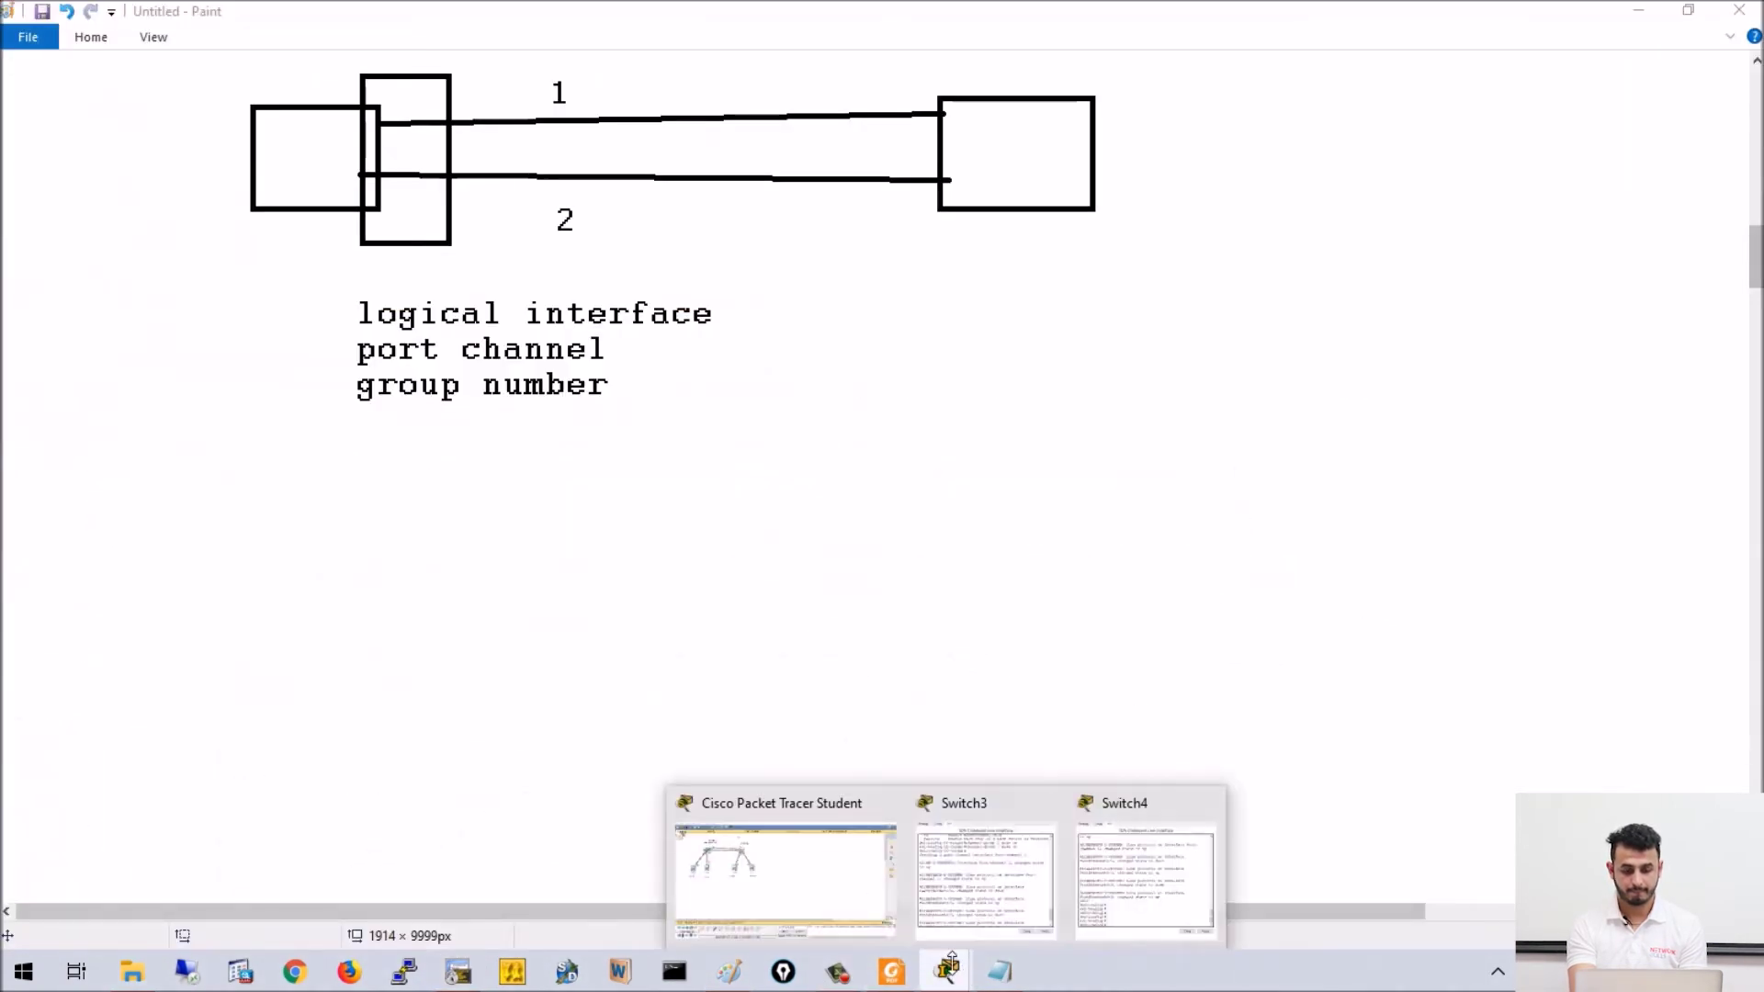
pyautogui.click(785, 860)
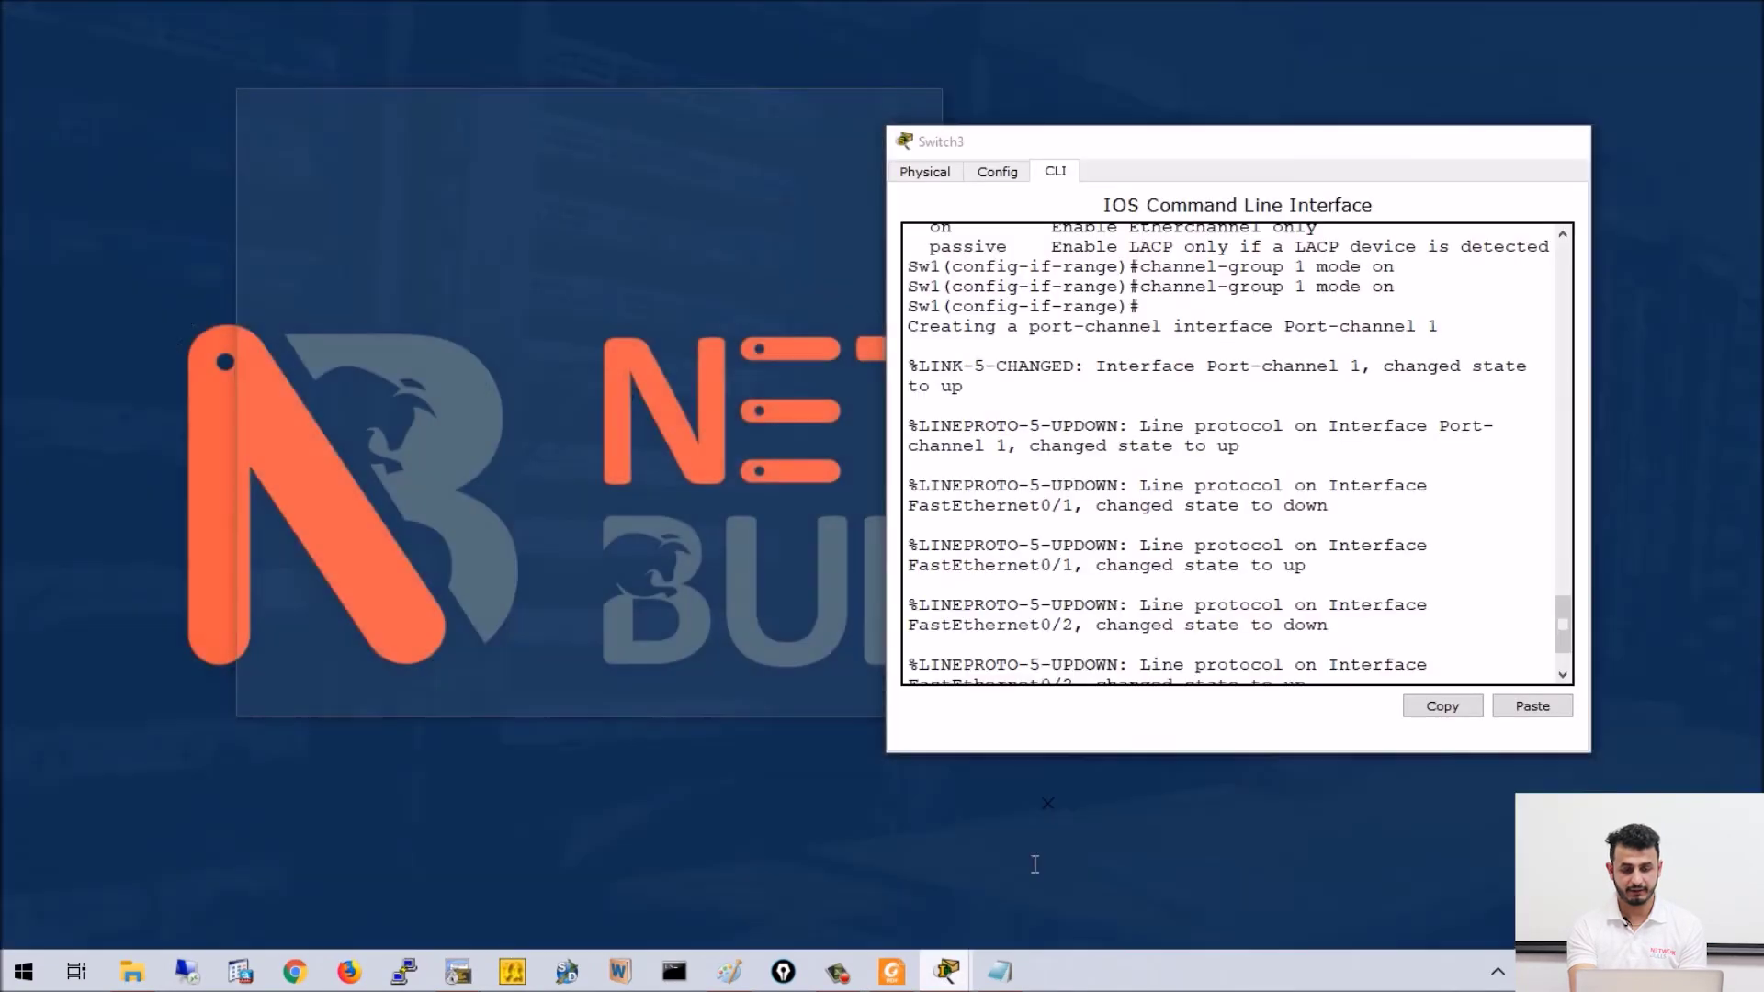
pyautogui.click(1047, 822)
pyautogui.click(1119, 572)
# - Return Sw1 to privileged EXEC mode and run "show etherchannel summary"
pyautogui.write('h')
pyautogui.press('BackSpace')
pyautogui.press('Return')
pyautogui.press('Return')
pyautogui.write('show eth')
pyautogui.press('Tab')
pyautogui.write('su')
pyautogui.press('Tab')
pyautogui.press('Return')
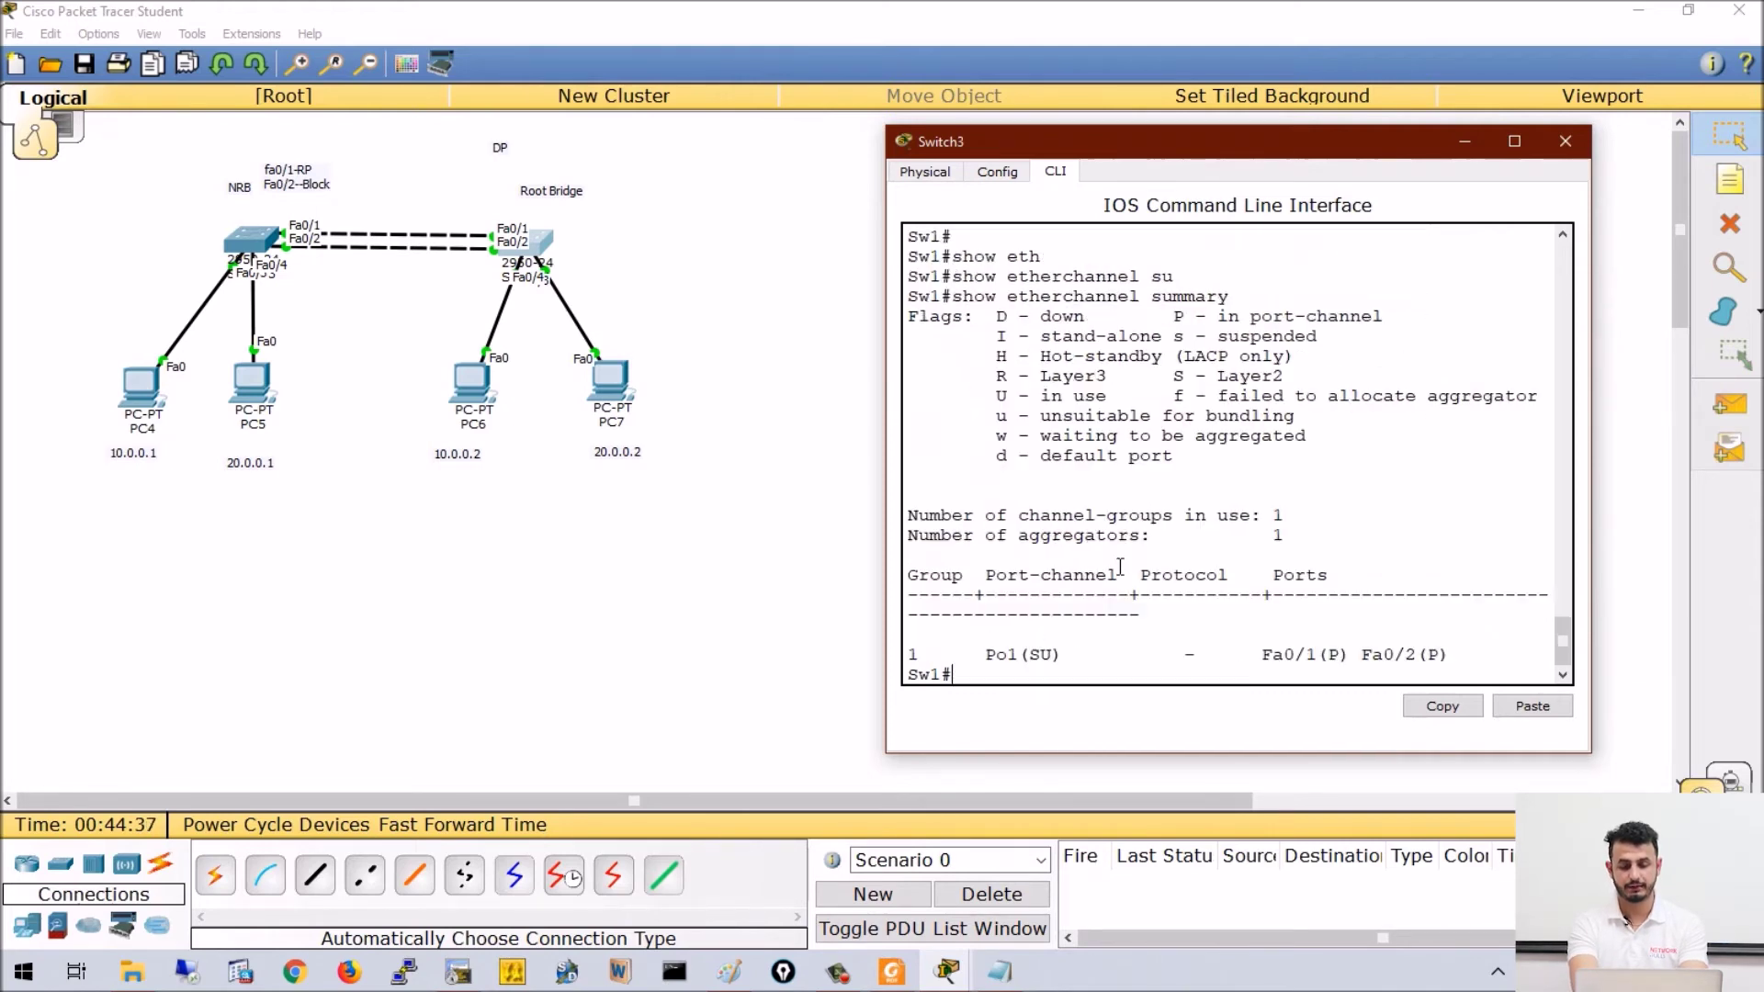
# - Widen the Sw1 window and highlight the port-channel and member port entries in the EtherChannel summary
pyautogui.moveTo(889, 478); pyautogui.dragTo(627, 478)
pyautogui.moveTo(732, 660); pyautogui.dragTo(777, 663)
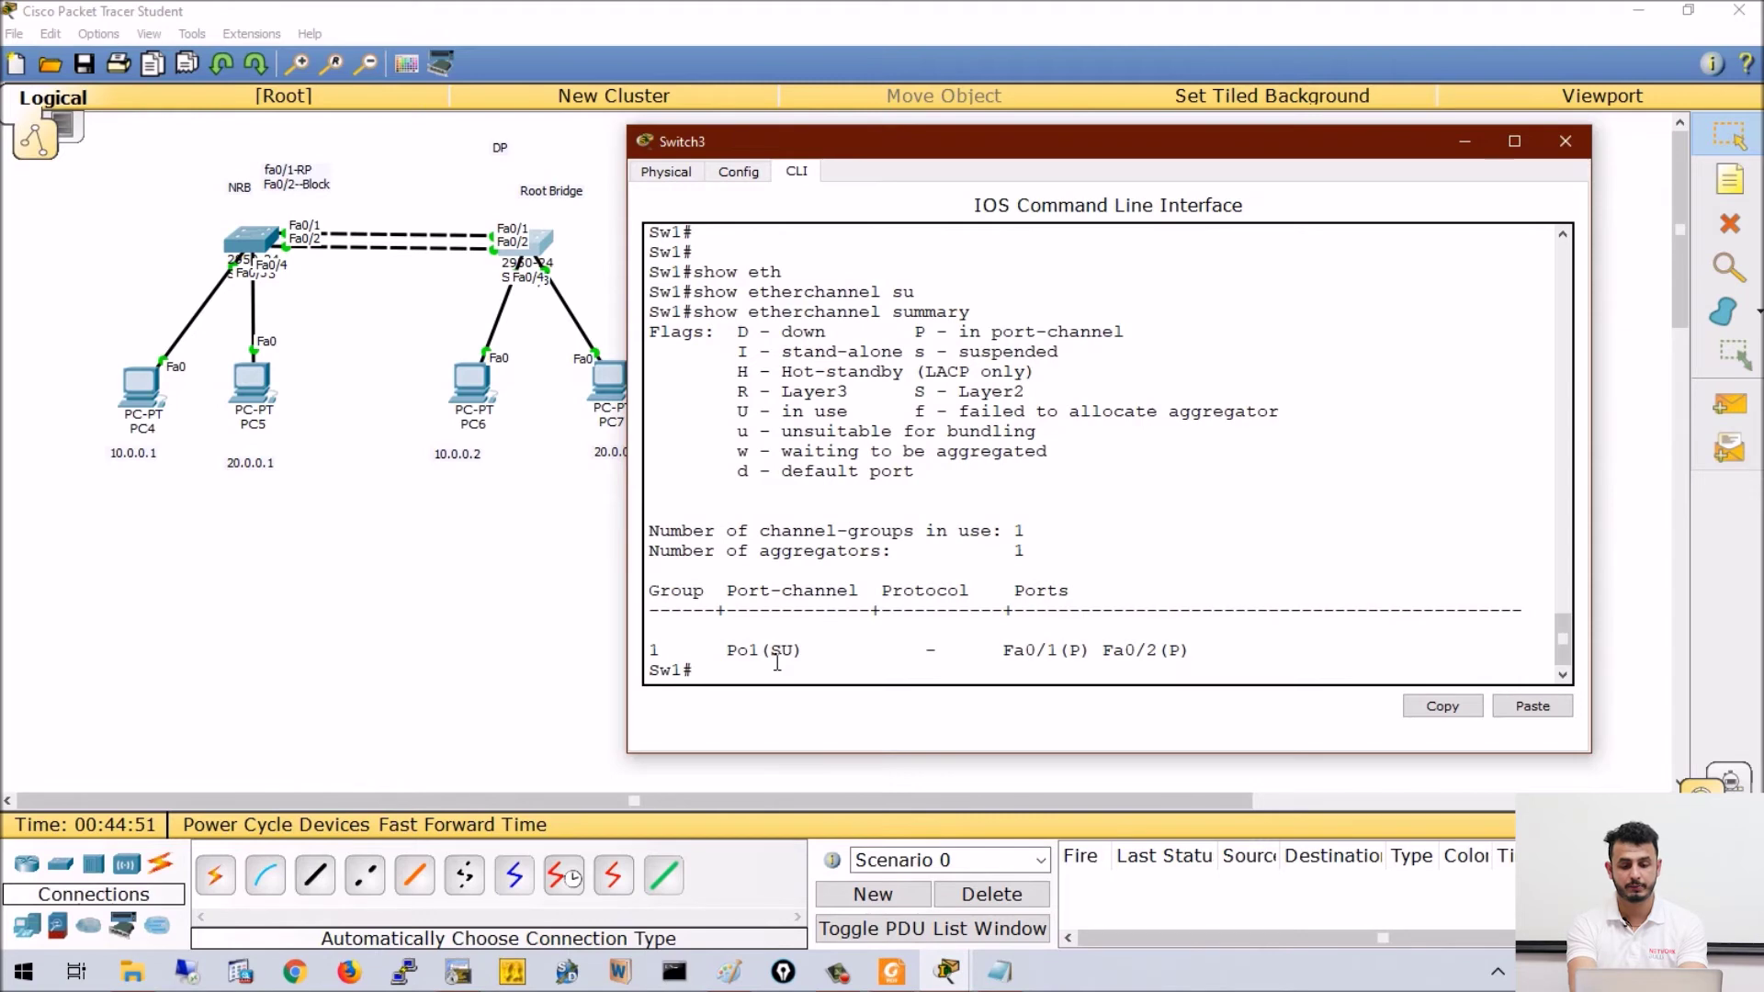
pyautogui.moveTo(981, 654); pyautogui.dragTo(1212, 663)
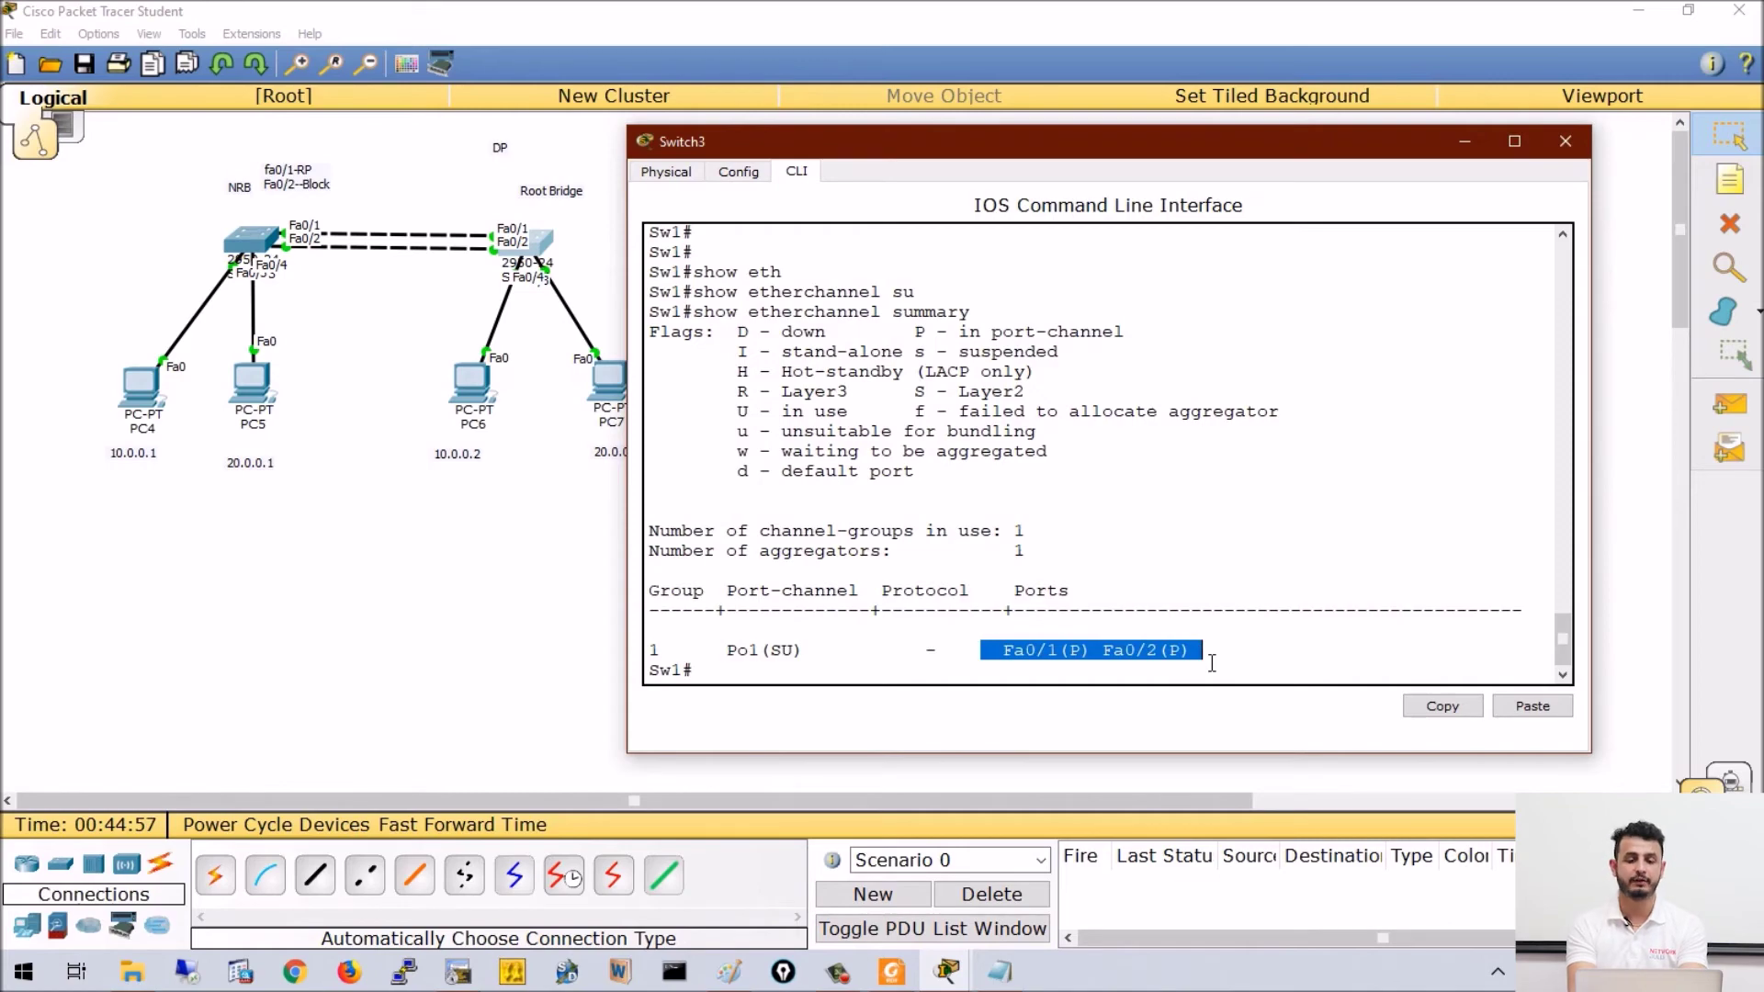
pyautogui.click(1115, 547)
# - Switch to the Sw2 command line, leave configuration mode and run "show etherchannel summary"
pyautogui.click(956, 972)
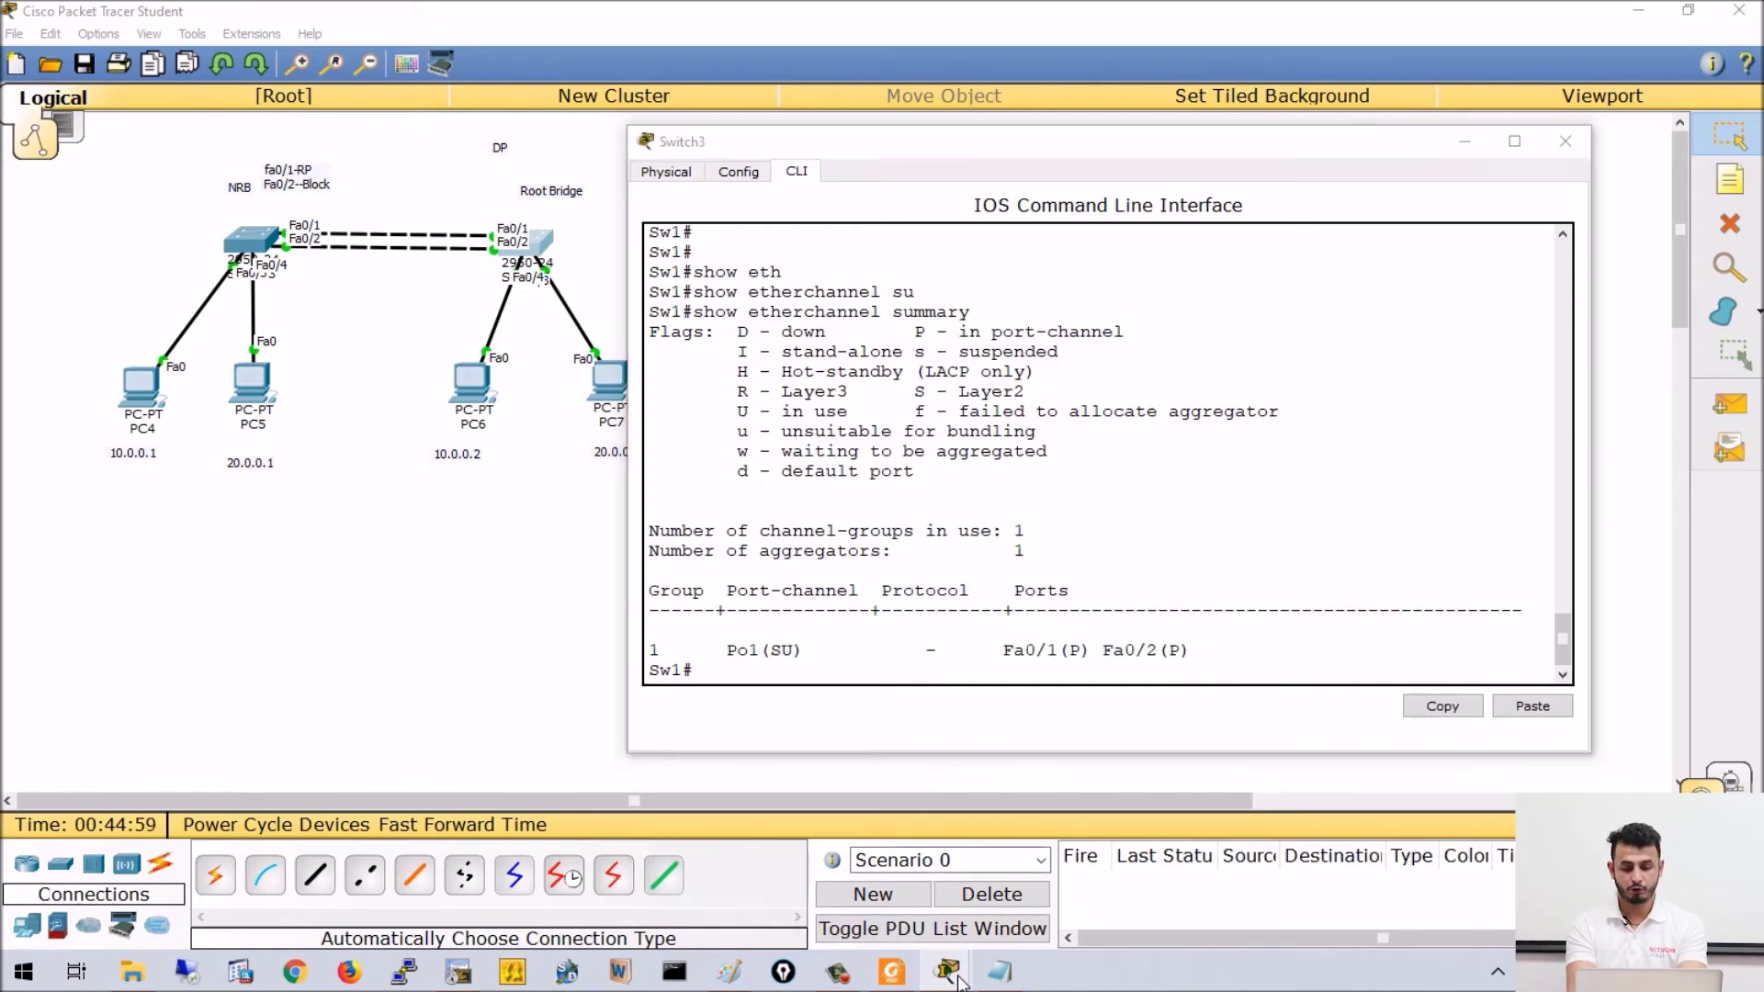
pyautogui.click(1163, 874)
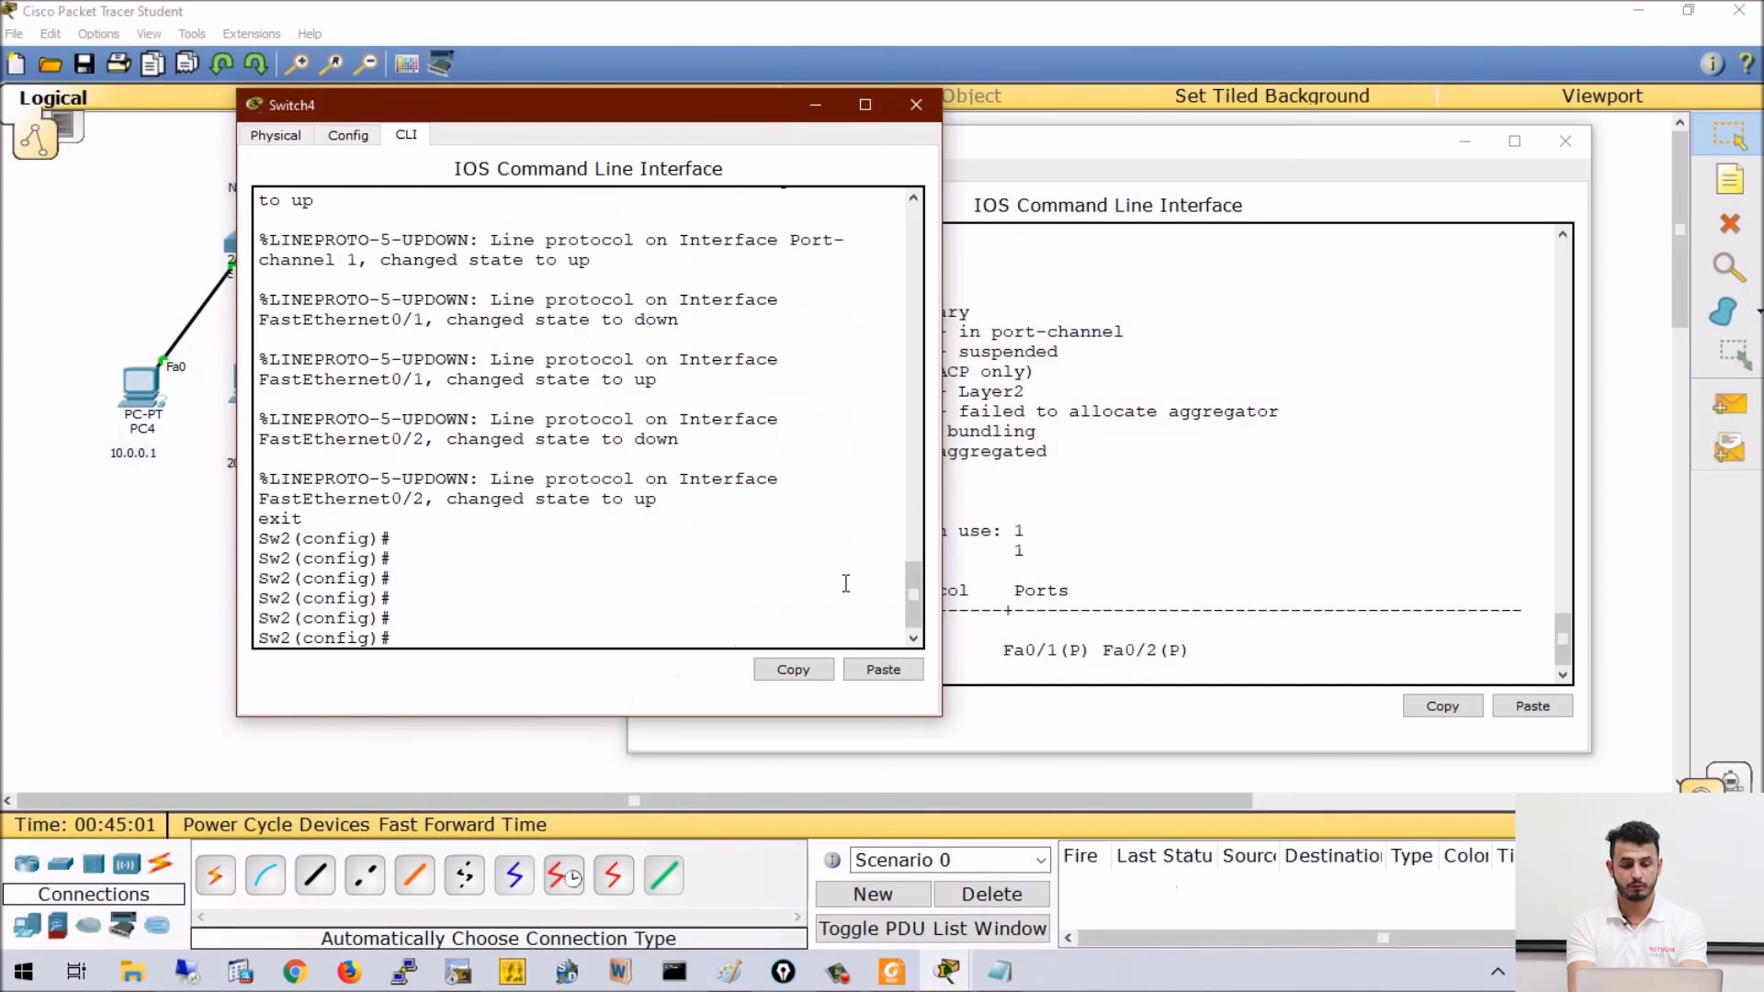
pyautogui.write('show ether')
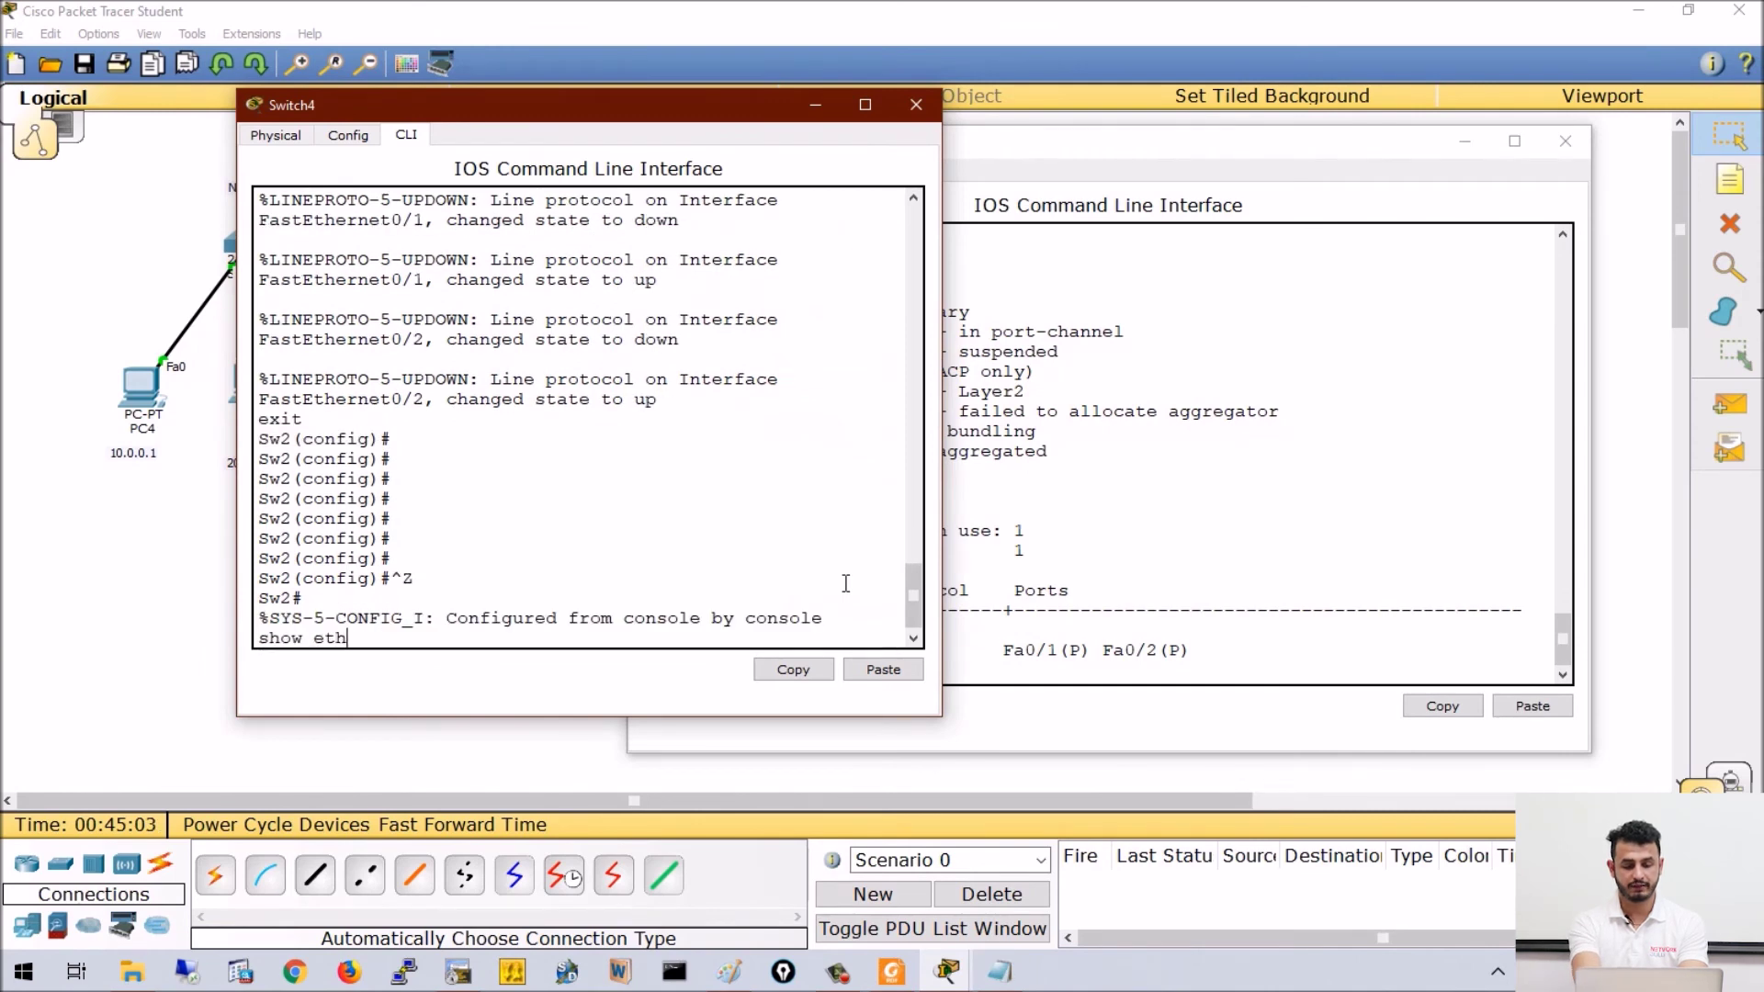
pyautogui.press('Tab')
pyautogui.write('su')
pyautogui.press('Tab')
pyautogui.press('Return')
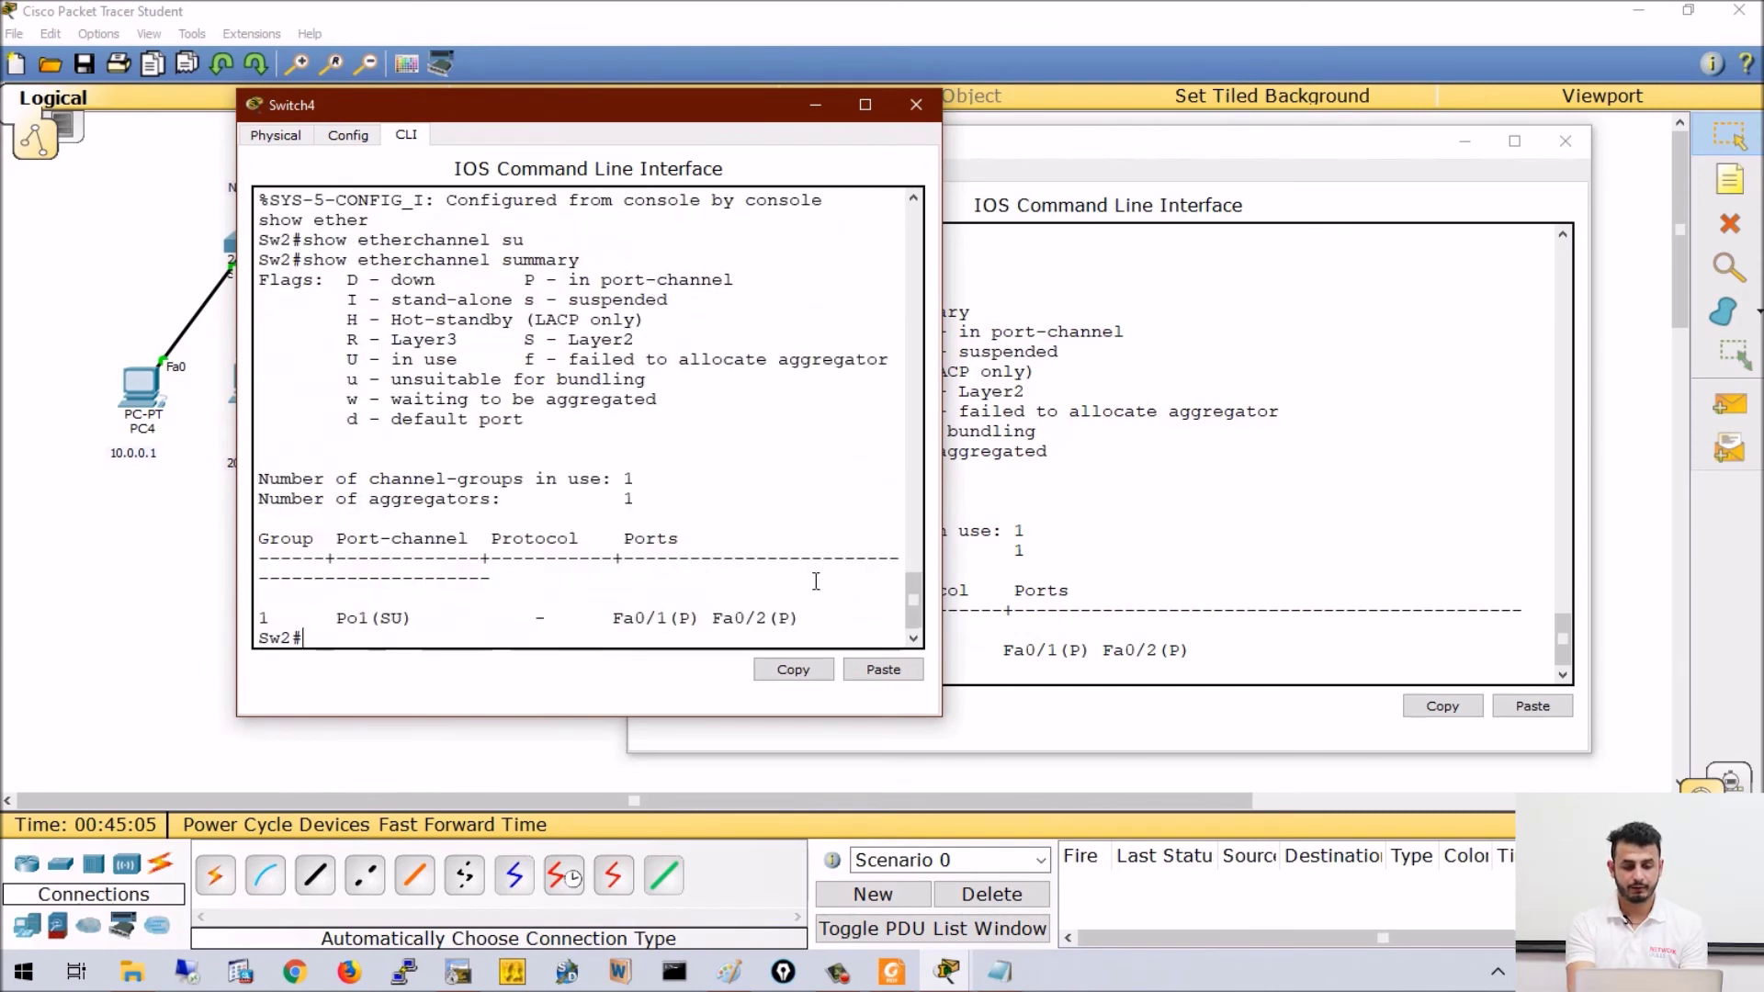
# - Highlight the member ports and port-channel in Sw2's summary, and move its window clear of the topology
pyautogui.moveTo(612, 618); pyautogui.dragTo(770, 622)
pyautogui.moveTo(317, 617); pyautogui.dragTo(448, 628)
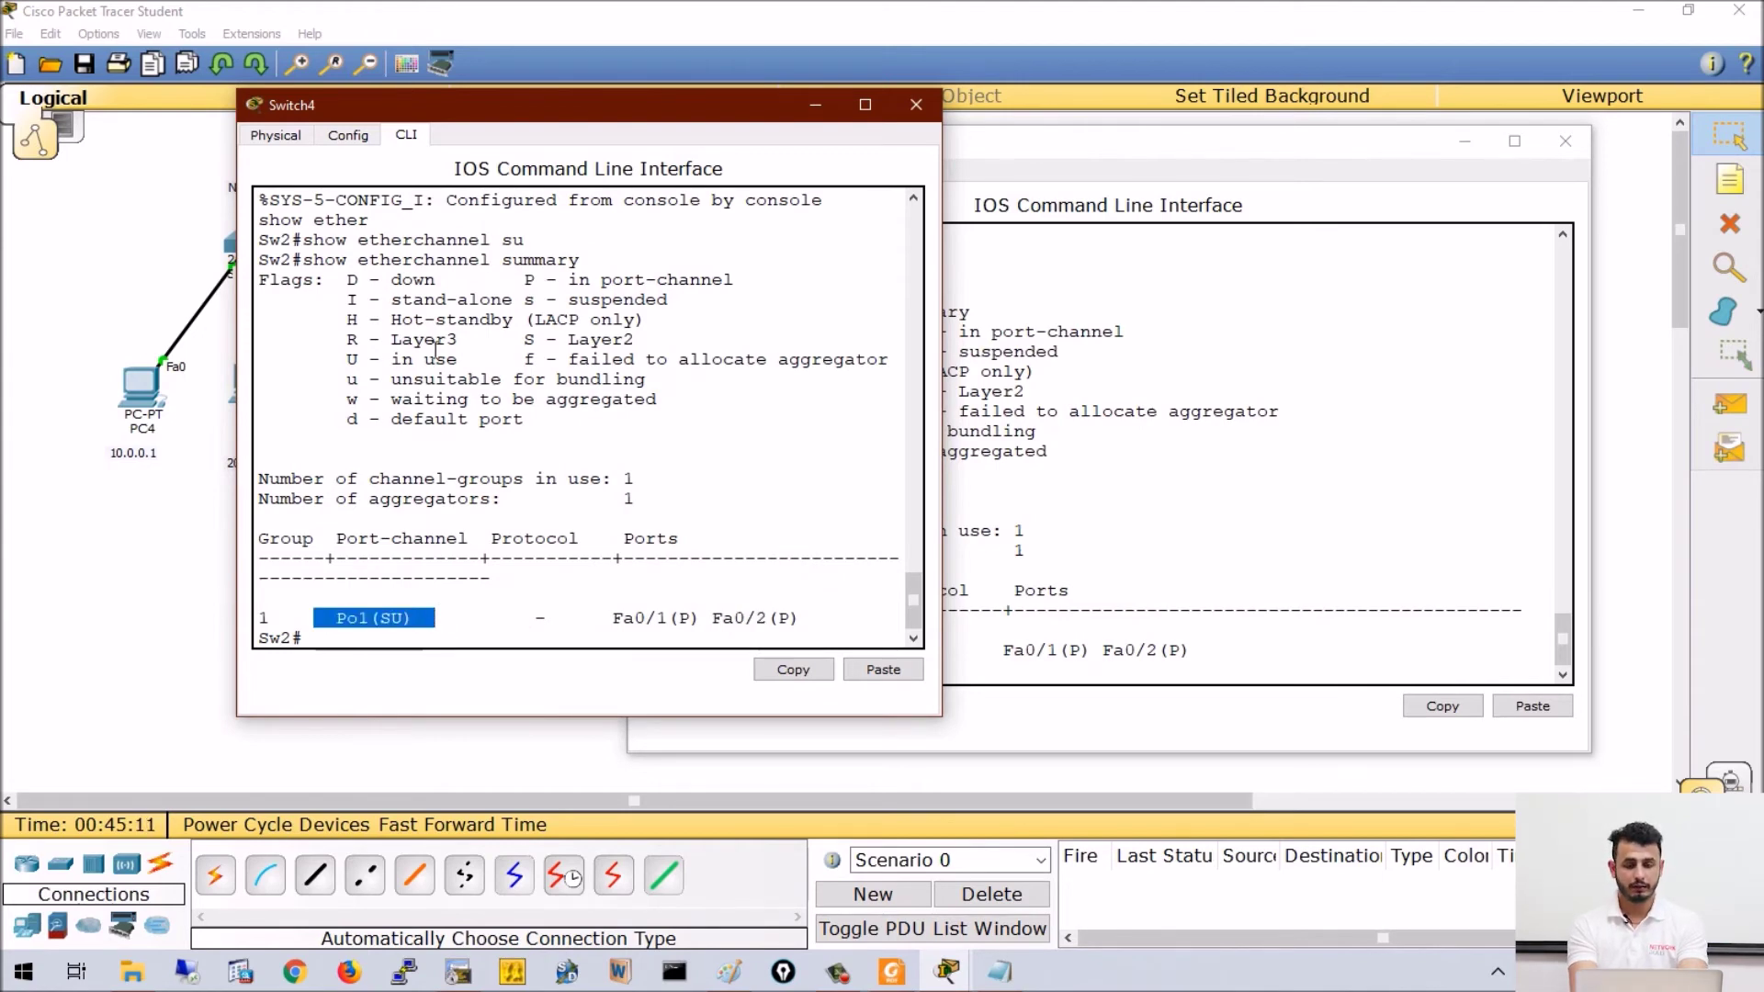
pyautogui.moveTo(593, 109); pyautogui.dragTo(1320, 69)
pyautogui.click(1221, 335)
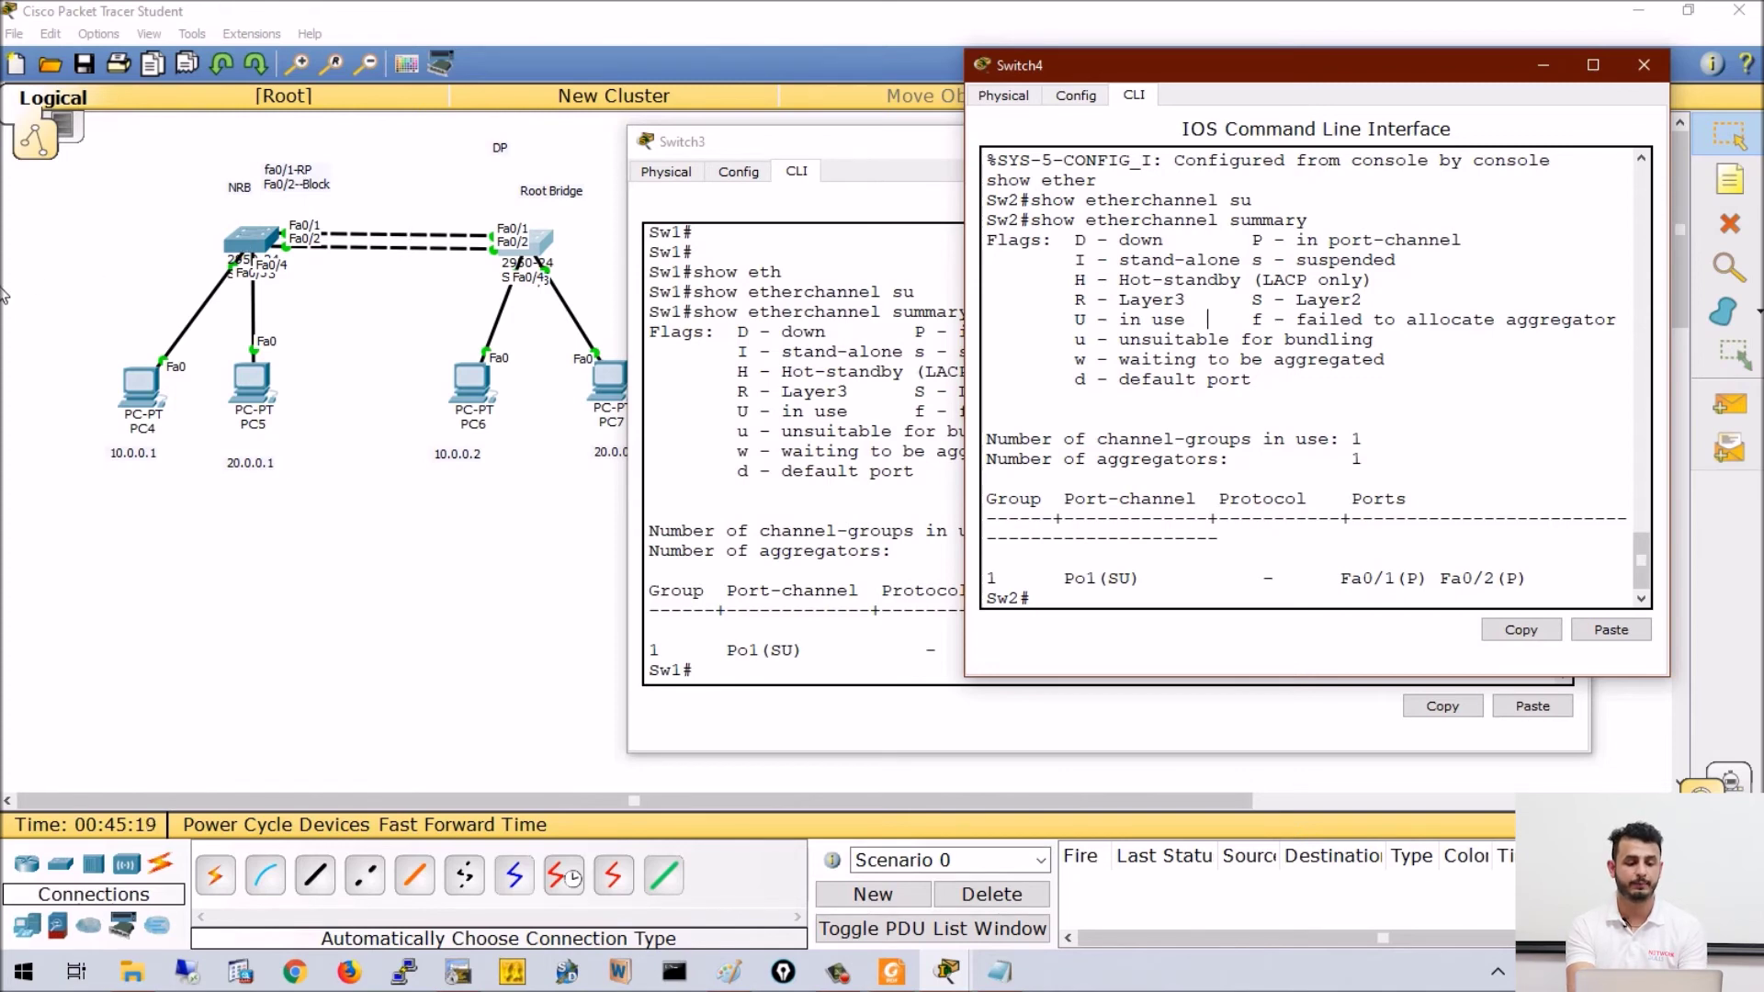
# - Assign PC4 the static IP address 10.0.0.1 with the default subnet mask and close its window
pyautogui.click(126, 389)
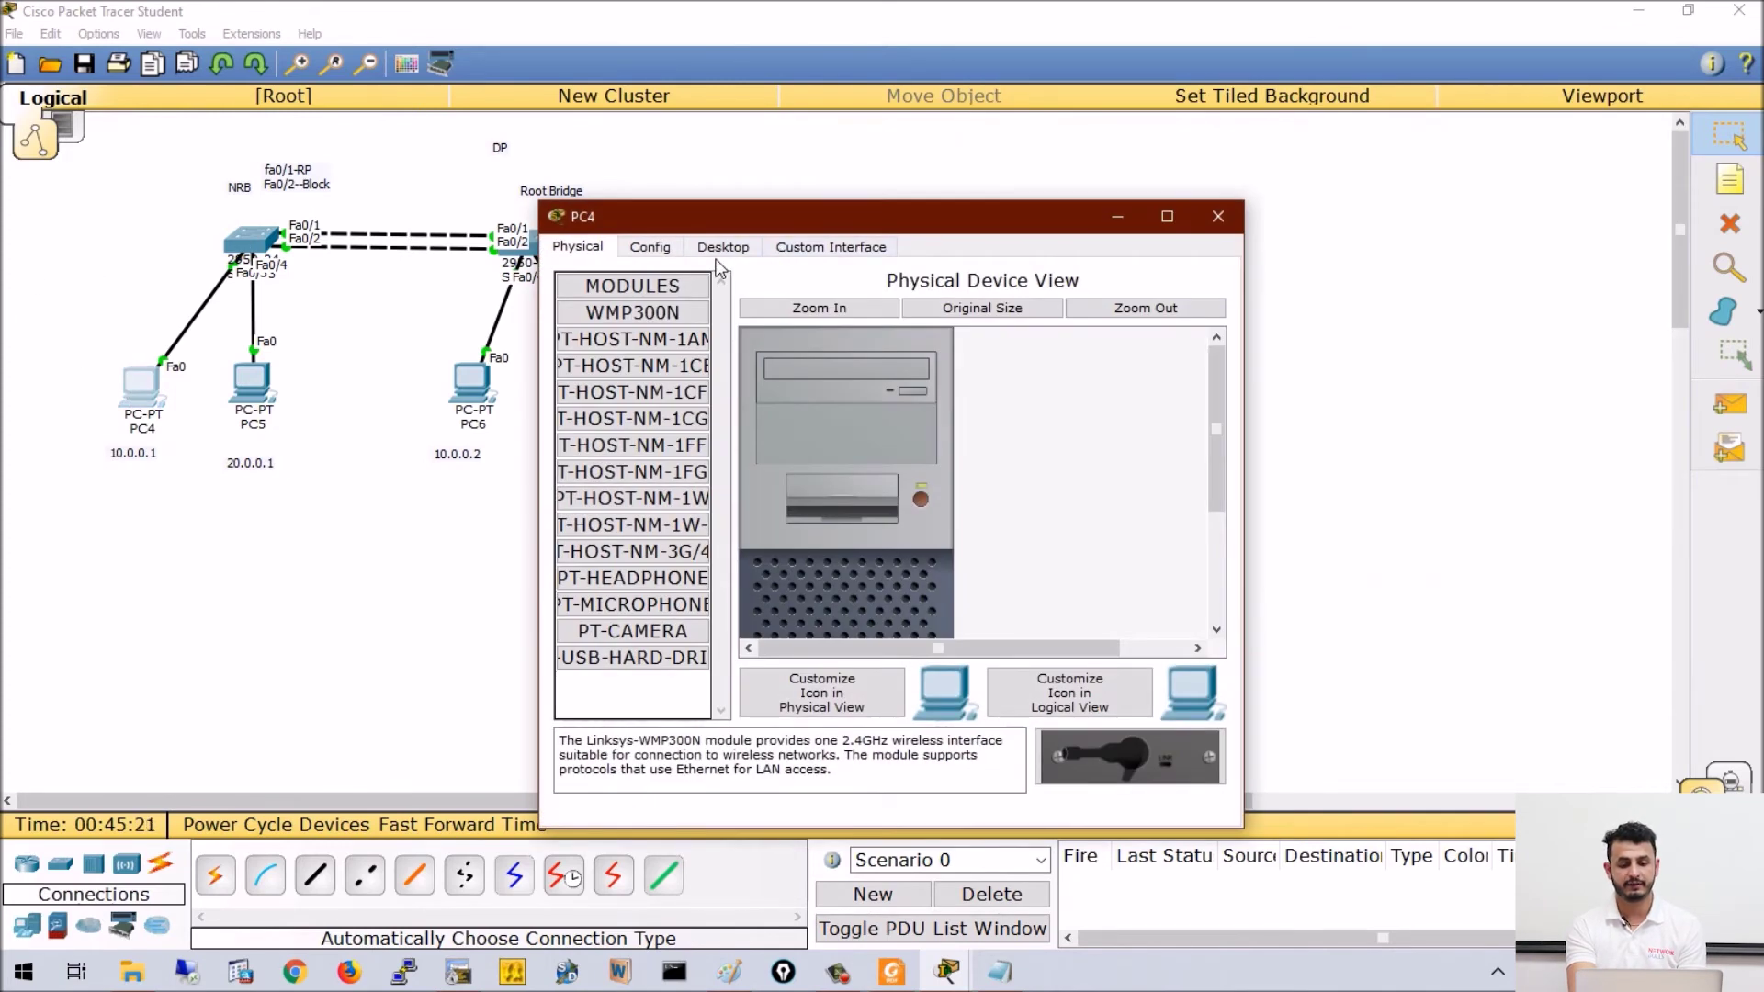
pyautogui.click(720, 248)
pyautogui.moveTo(725, 217); pyautogui.dragTo(1086, 60)
pyautogui.click(1006, 158)
pyautogui.click(1139, 219)
pyautogui.write('10.0.0.1')
pyautogui.press('Tab')
pyautogui.press('Tab')
pyautogui.click(1580, 60)
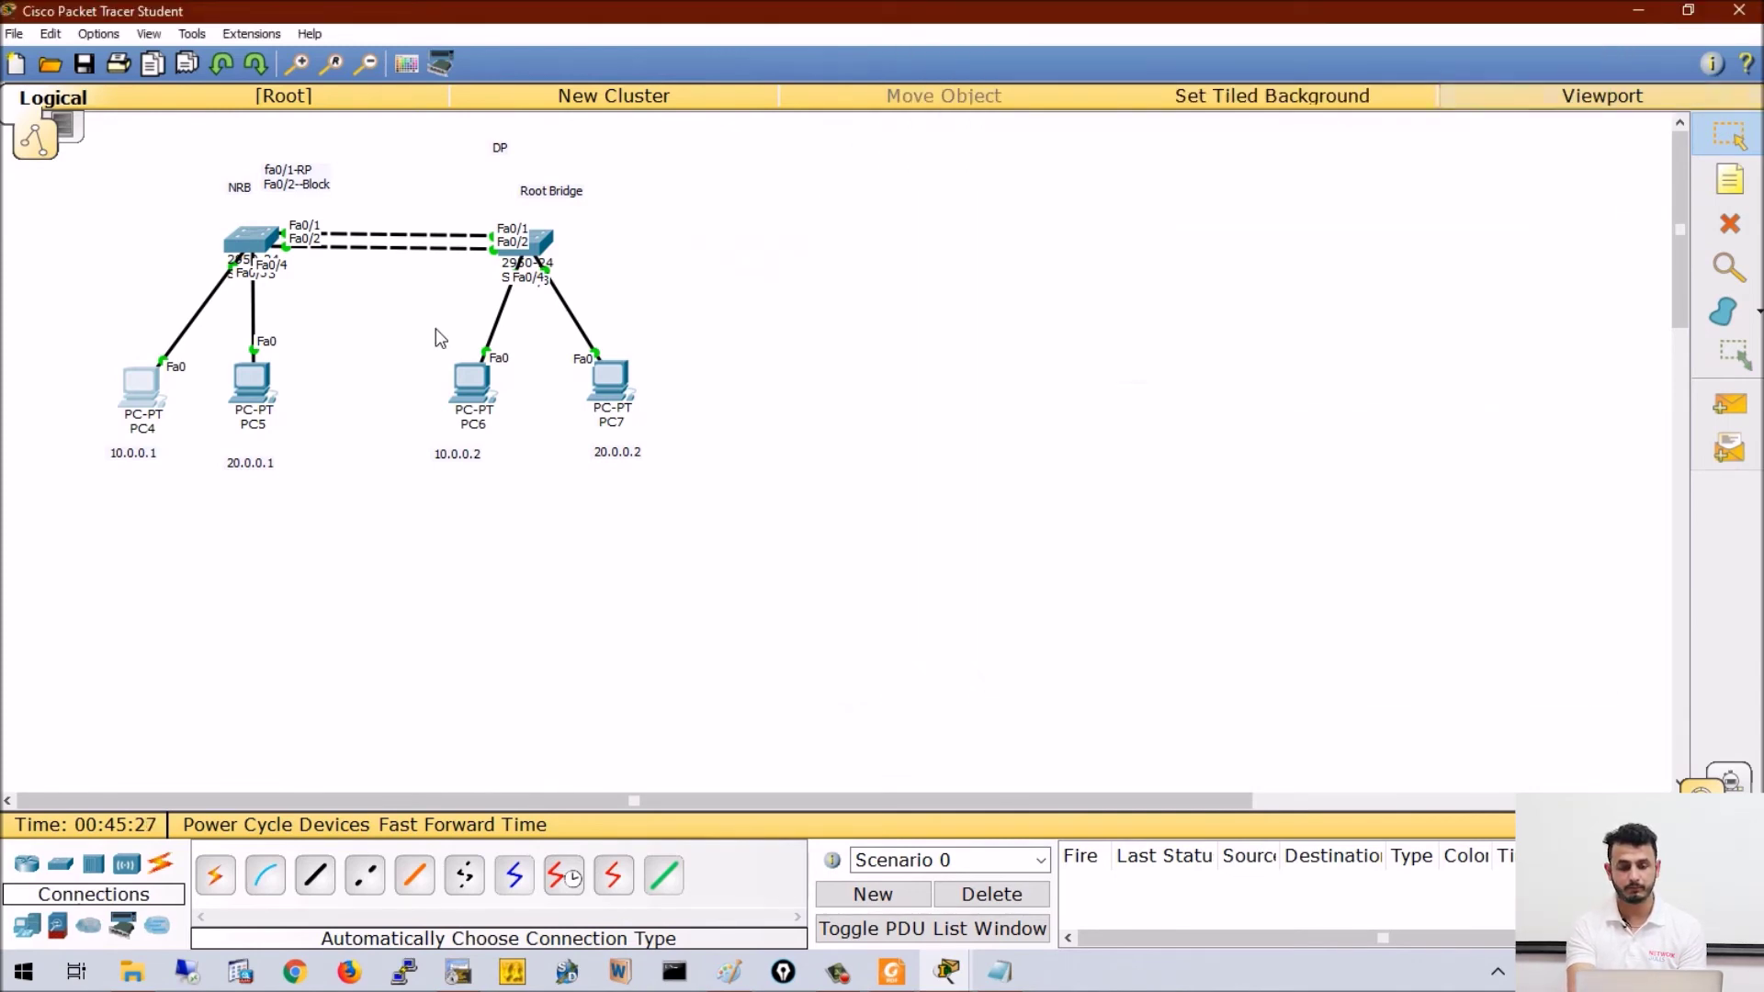
# - Assign PC5 the static IP address 20.0.0.1 with subnet mask 255.0.0.0 and close its window
pyautogui.click(257, 384)
pyautogui.click(755, 248)
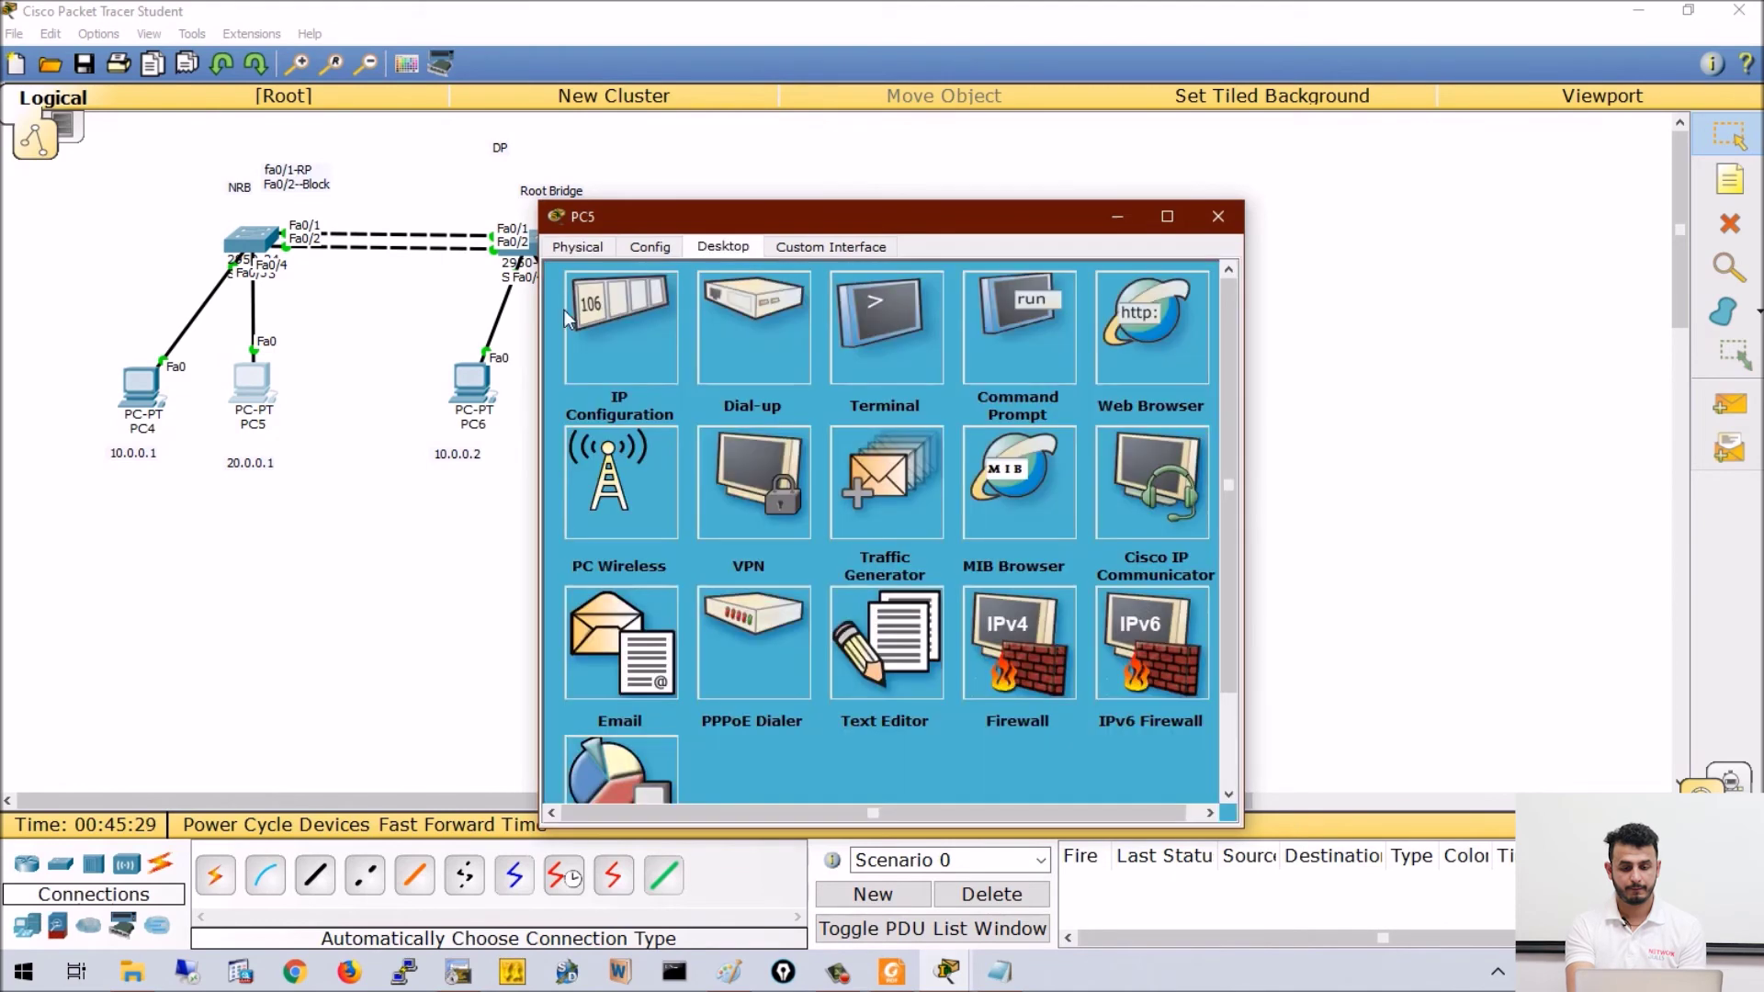
pyautogui.click(610, 311)
pyautogui.click(783, 372)
pyautogui.write('20.')
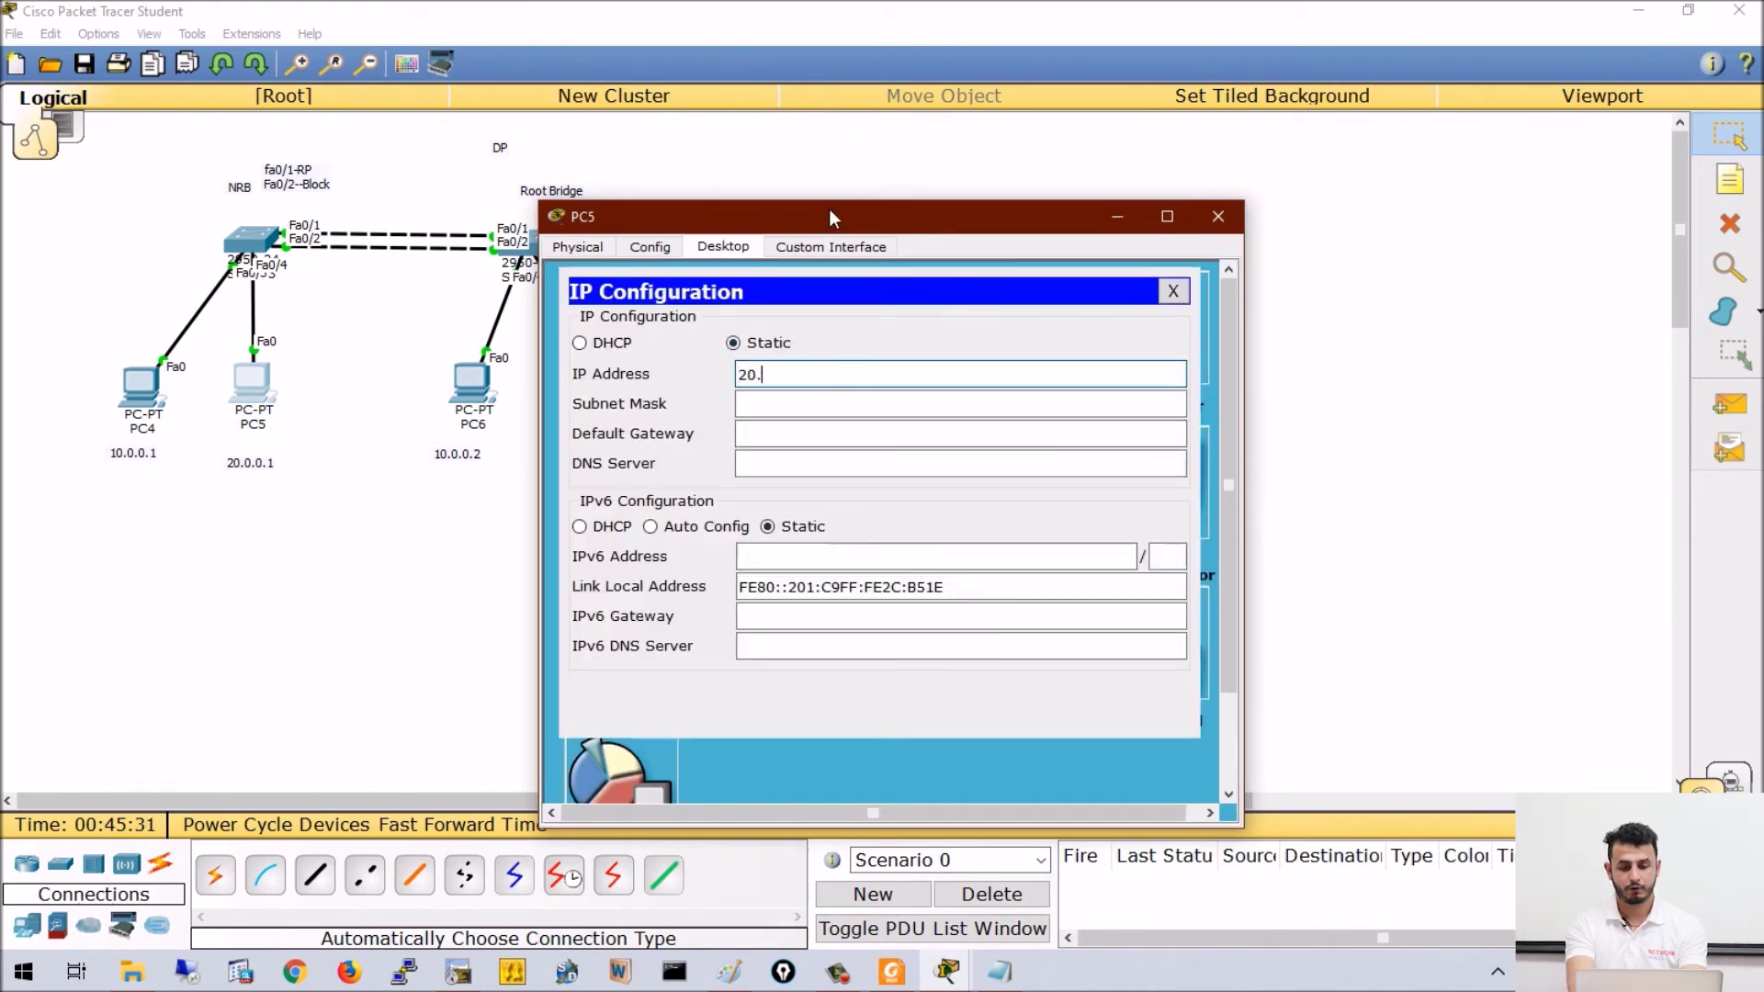
pyautogui.write('0.0.1')
pyautogui.press('Tab')
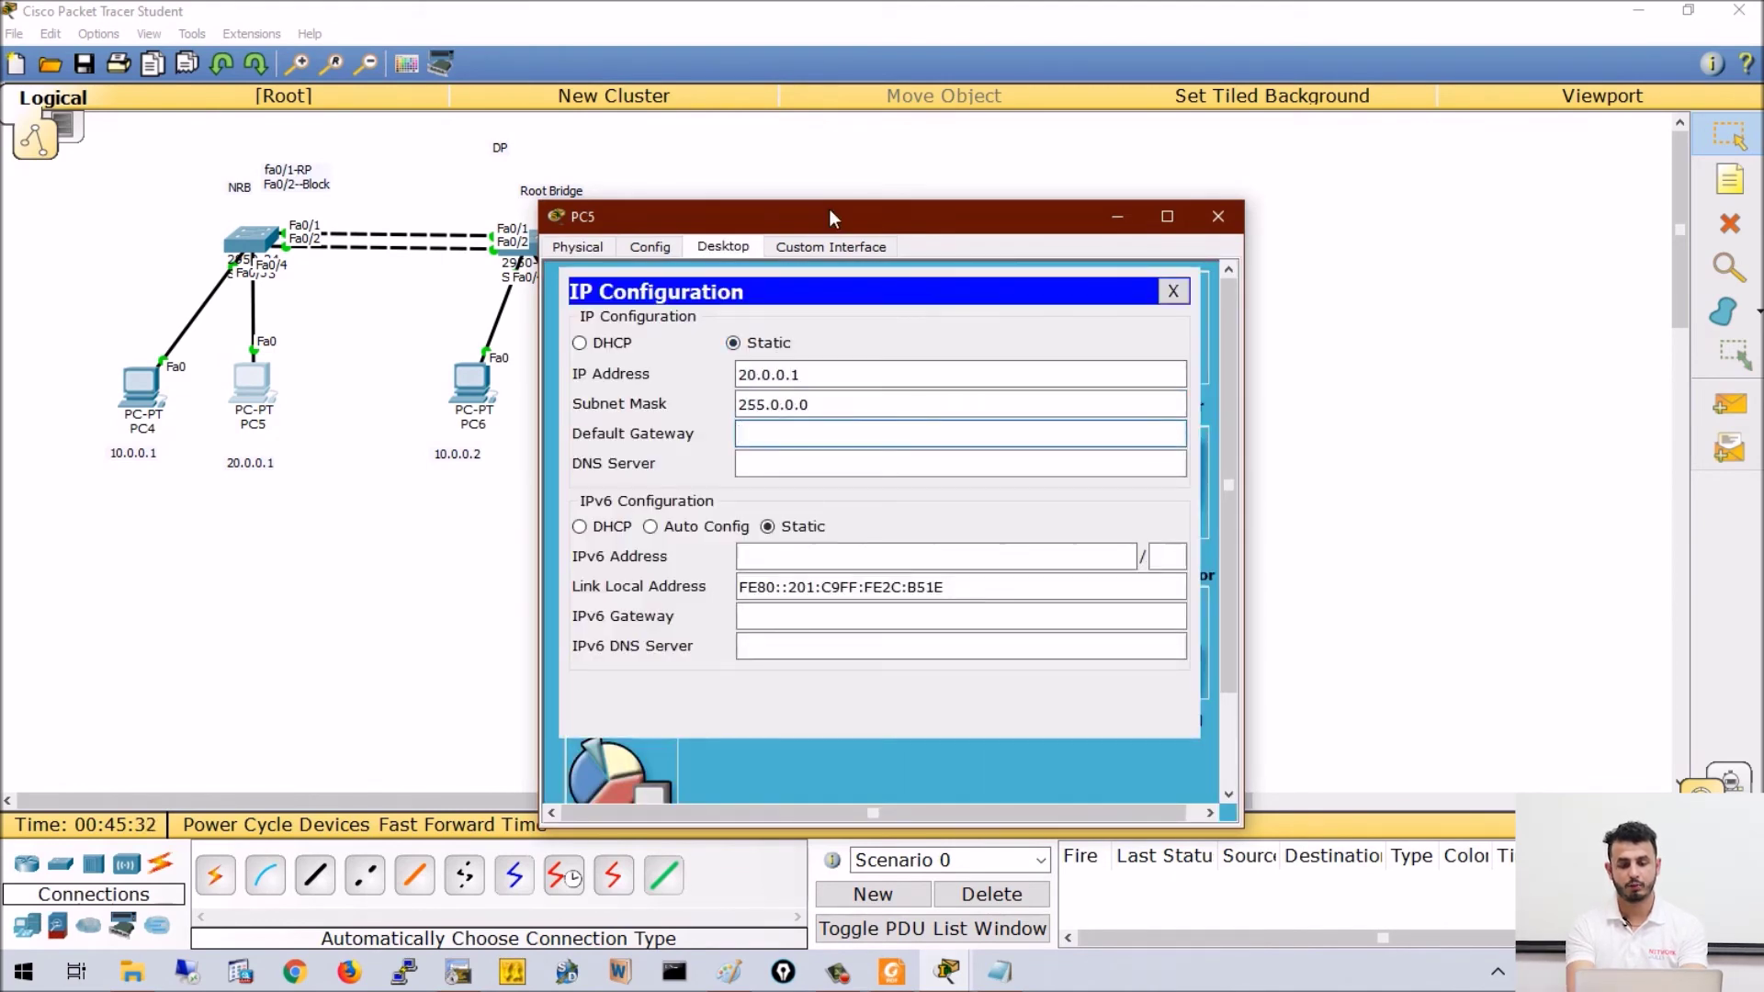
pyautogui.click(1231, 211)
# - Assign PC6 the static IP address 10.0.0.2 with subnet mask 255.0.0.0
pyautogui.click(471, 379)
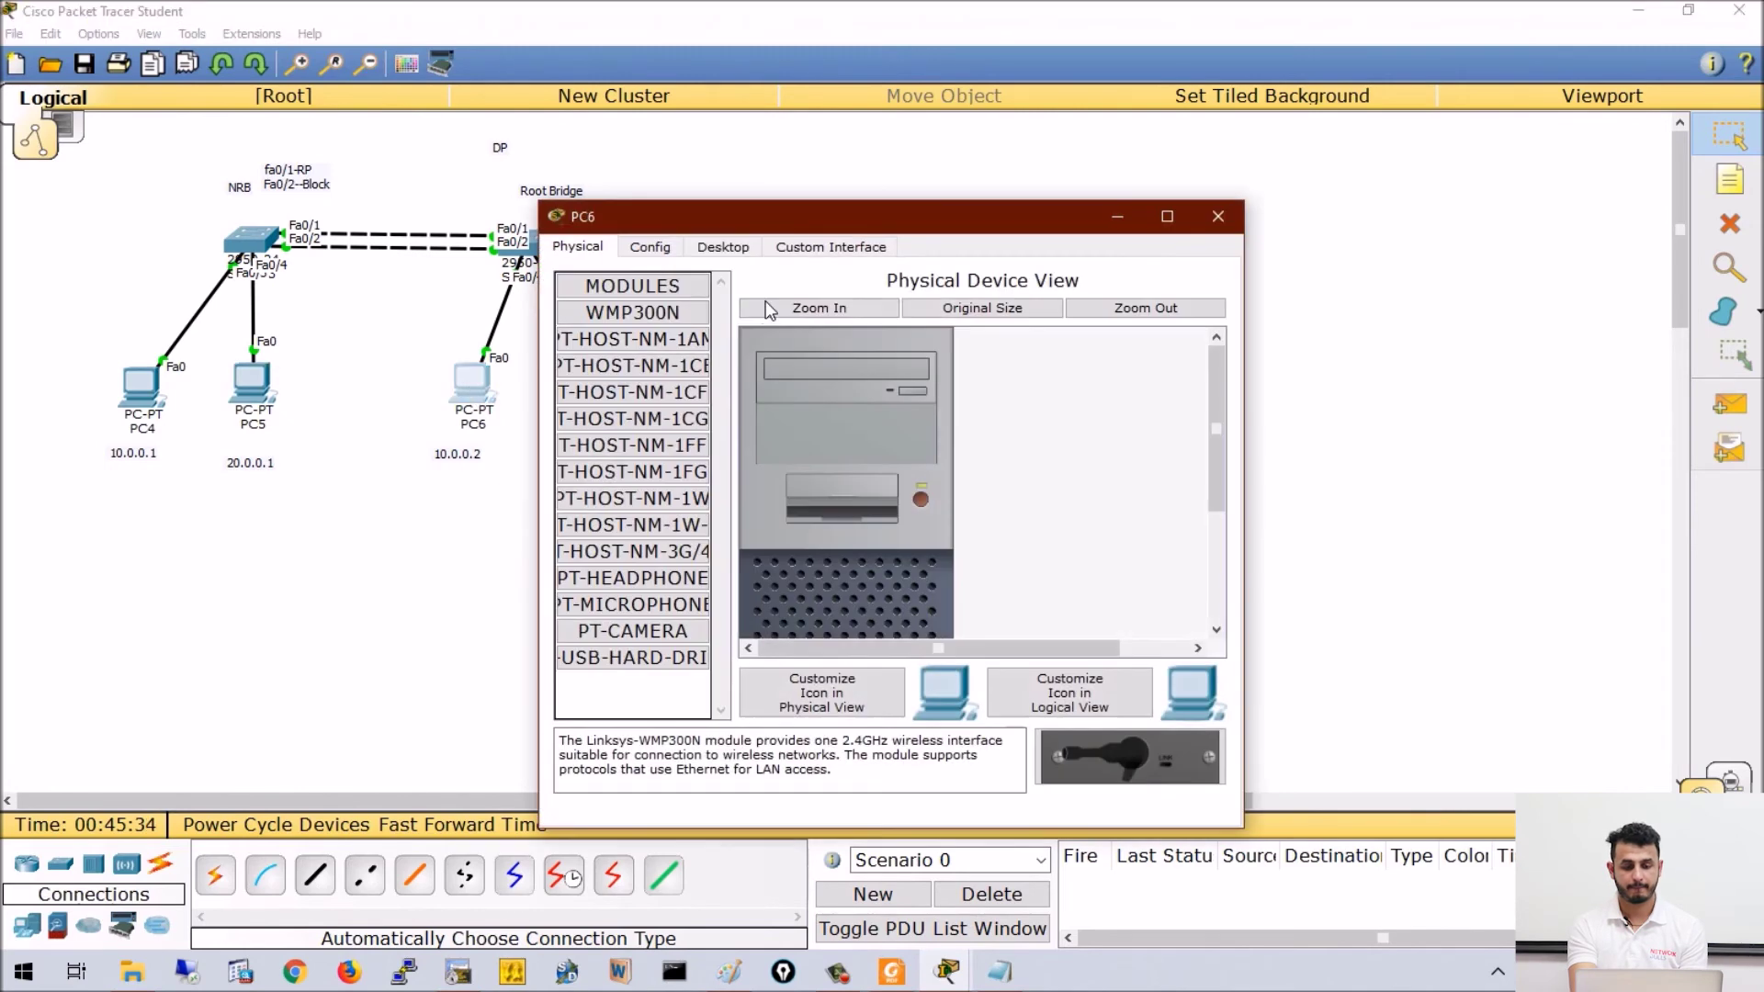
pyautogui.click(723, 246)
pyautogui.click(640, 310)
pyautogui.click(851, 375)
pyautogui.write('10.0.0.2')
pyautogui.press('Tab')
pyautogui.press('Tab')
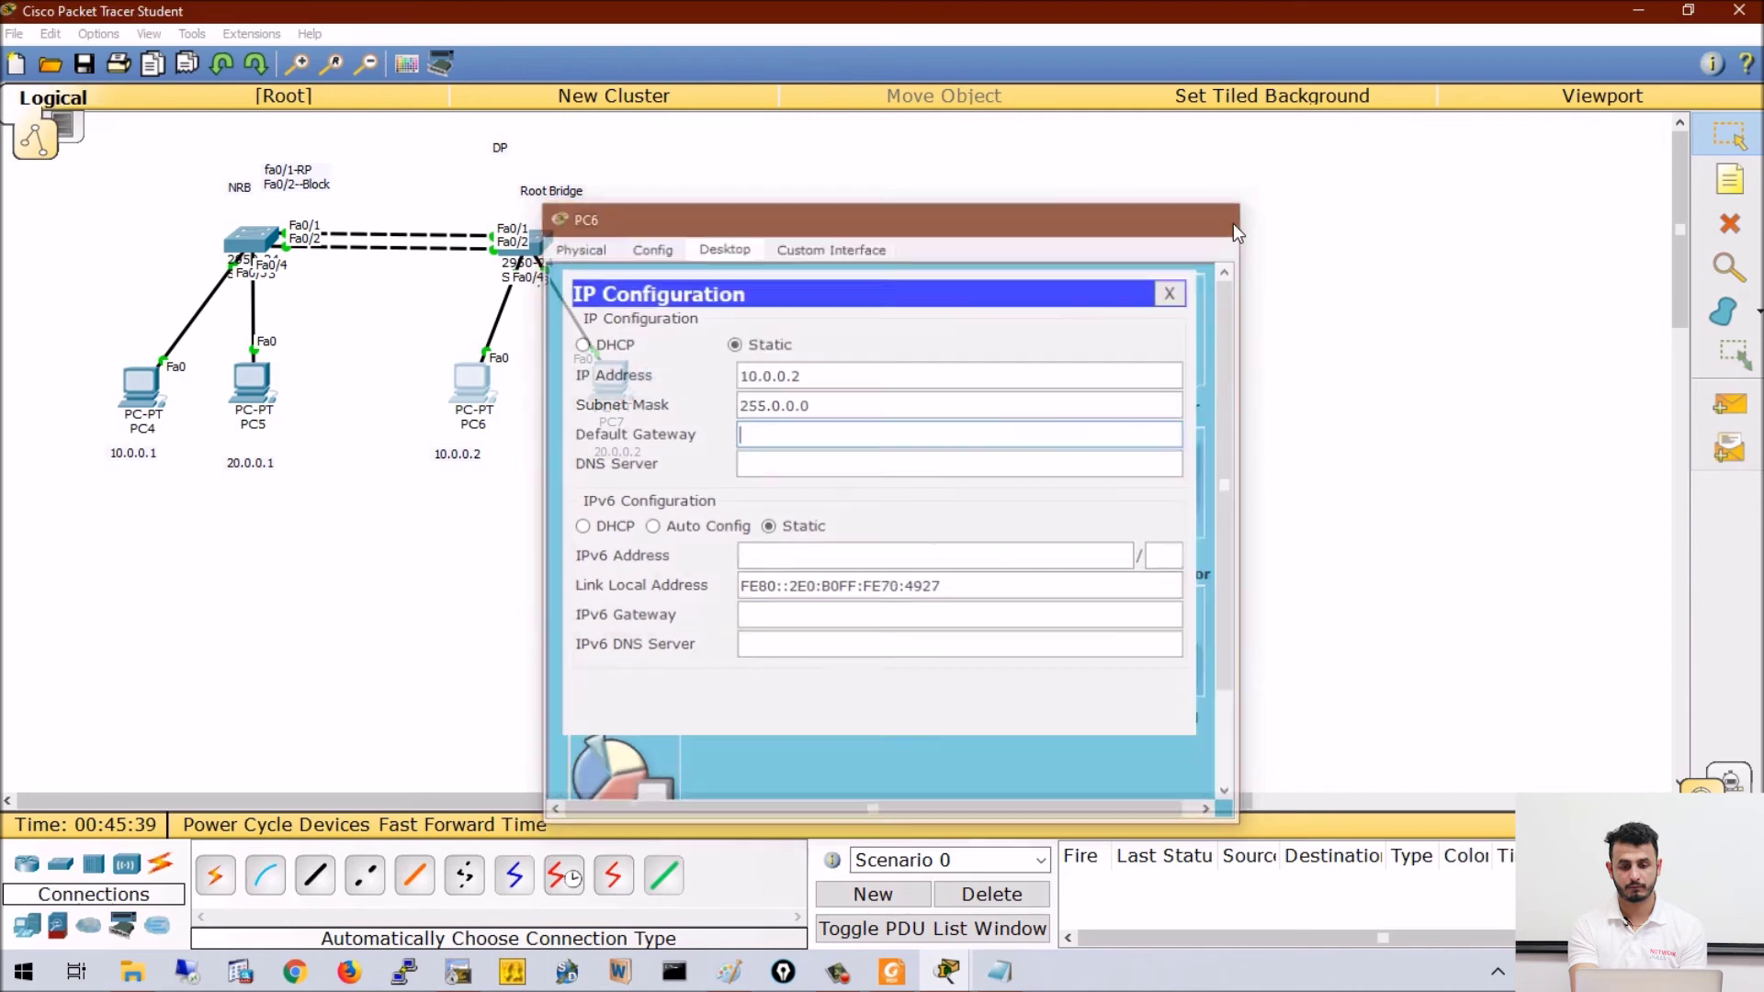
# - Close PC6's window, and assign PC7 the static IP address 20.0.0.2 with subnet mask 255.0.0.0
pyautogui.click(1231, 219)
pyautogui.click(604, 381)
pyautogui.click(723, 247)
pyautogui.click(624, 308)
pyautogui.click(840, 379)
pyautogui.write('20.0.0.2')
pyautogui.press('Tab')
pyautogui.press('Tab')
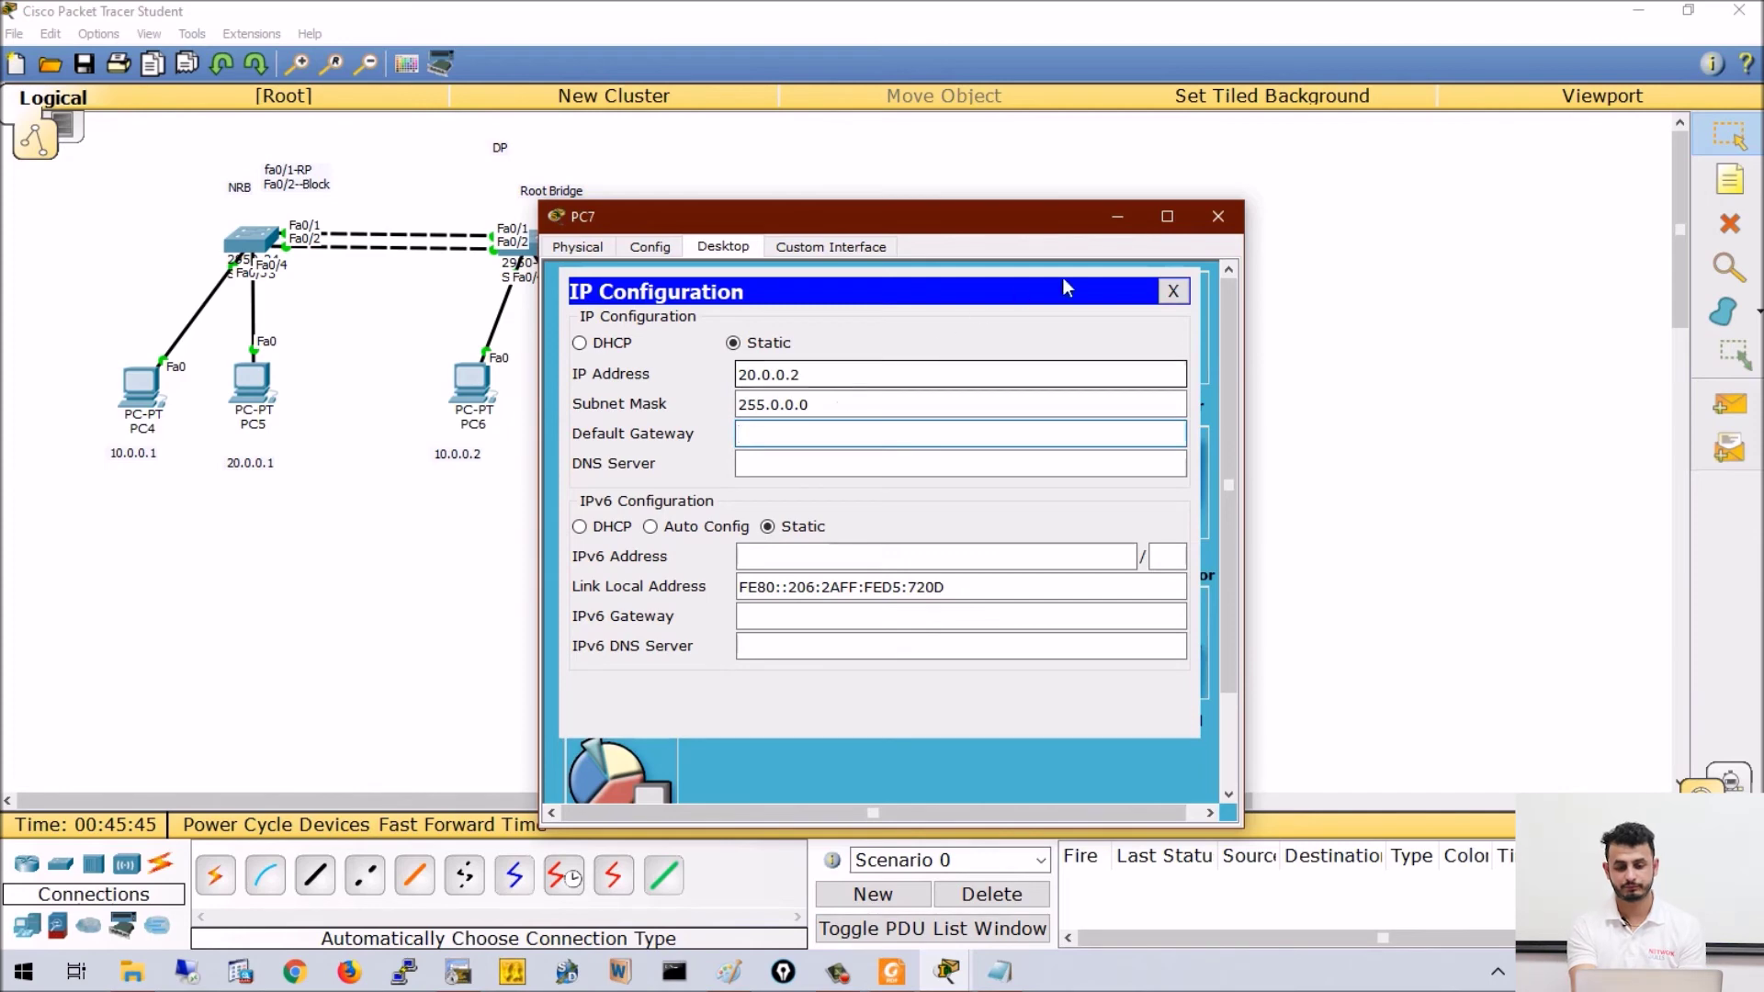
pyautogui.click(1217, 217)
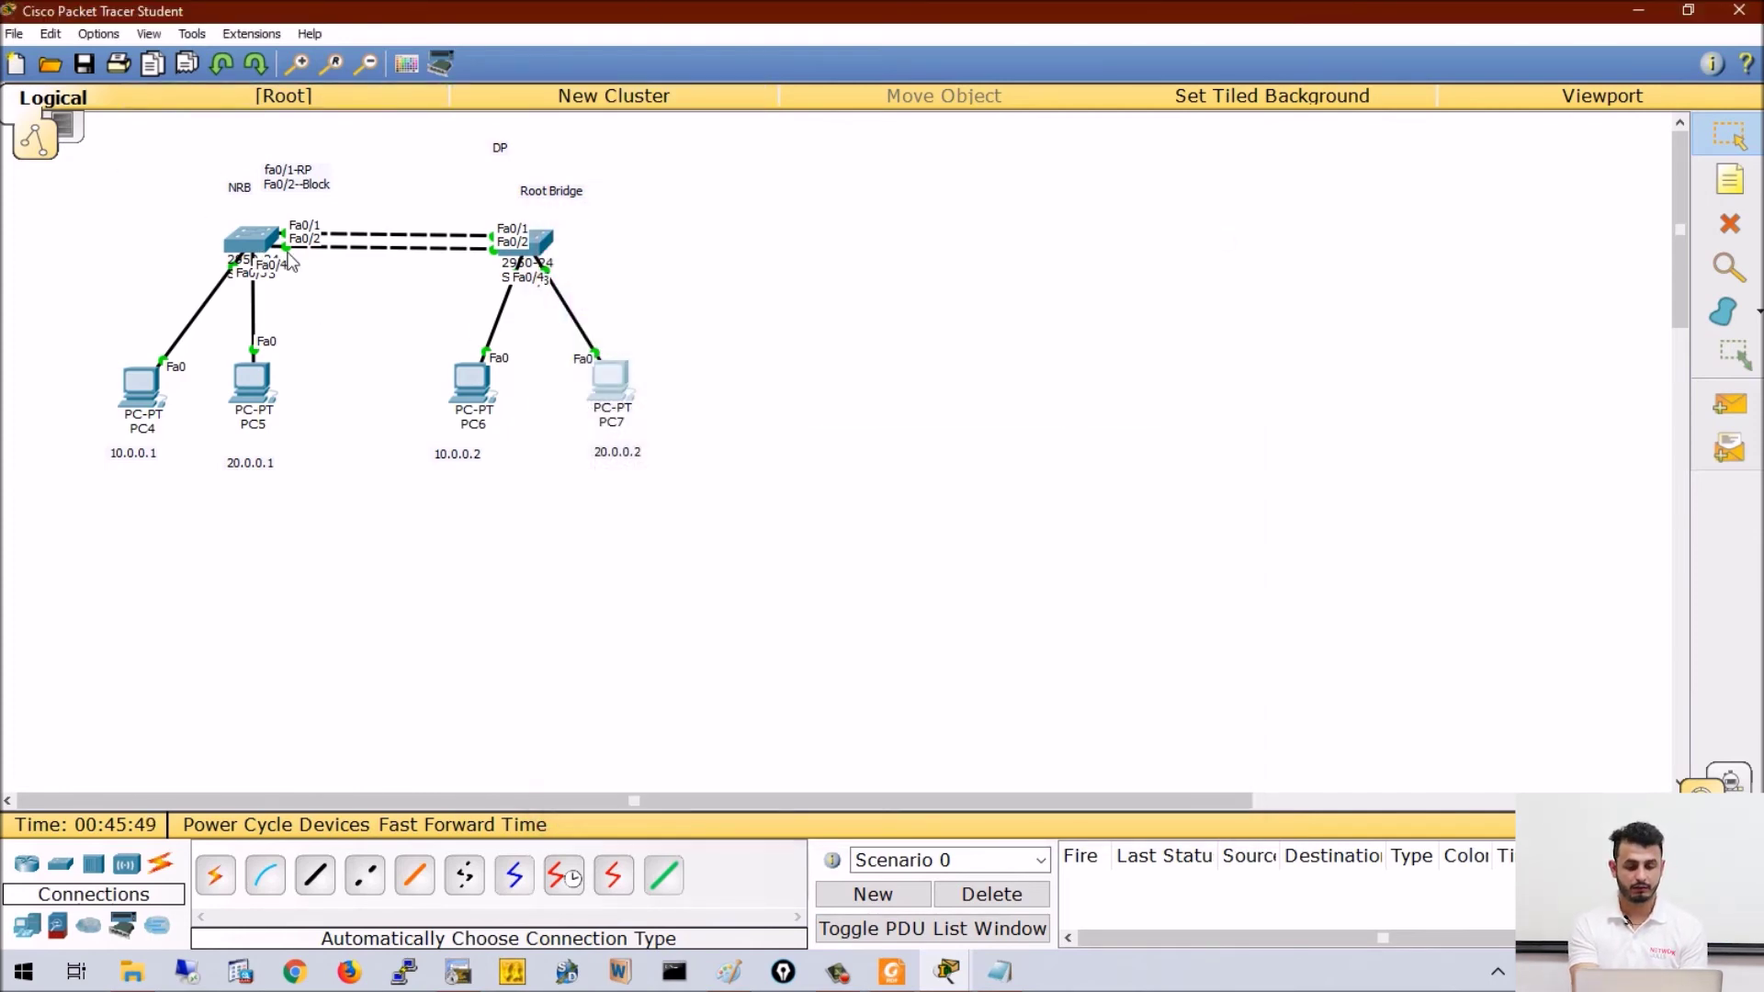
# - Enter global configuration mode in Sw1's command line and create VLANs 10 and 20
pyautogui.moveTo(946, 971)
pyautogui.click(995, 856)
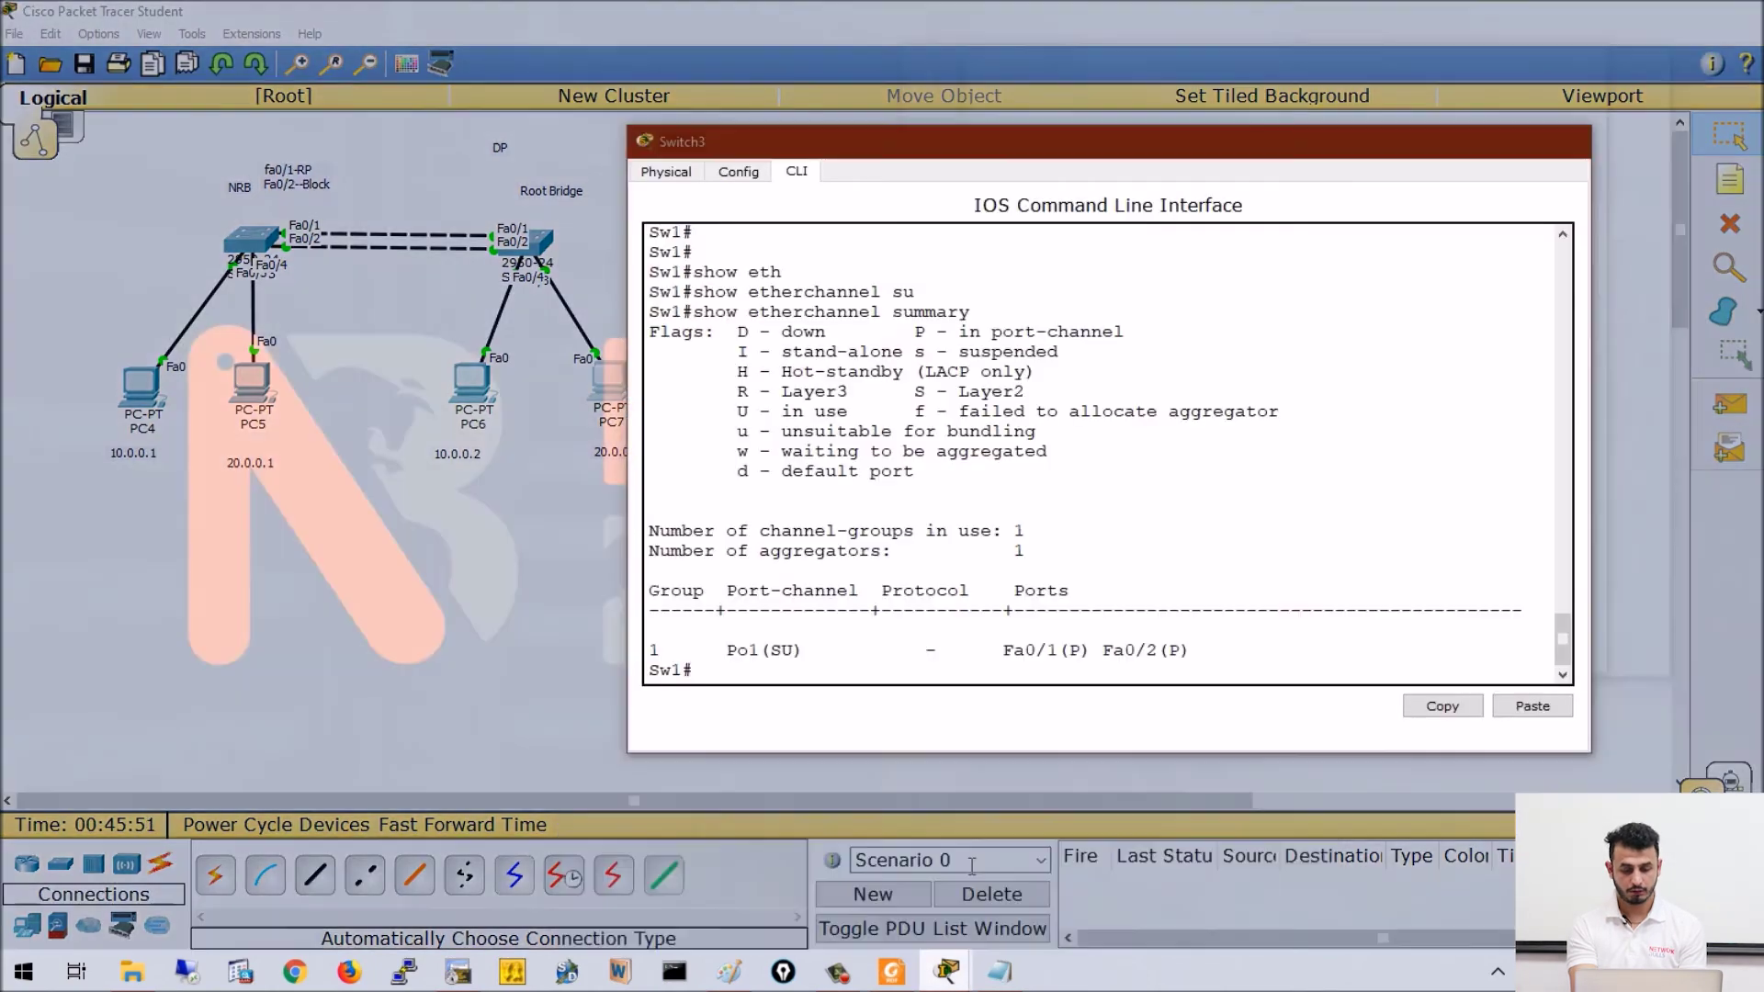
pyautogui.press('Return')
pyautogui.press('Return')
pyautogui.press('Return')
pyautogui.write('conf t')
pyautogui.press('Return')
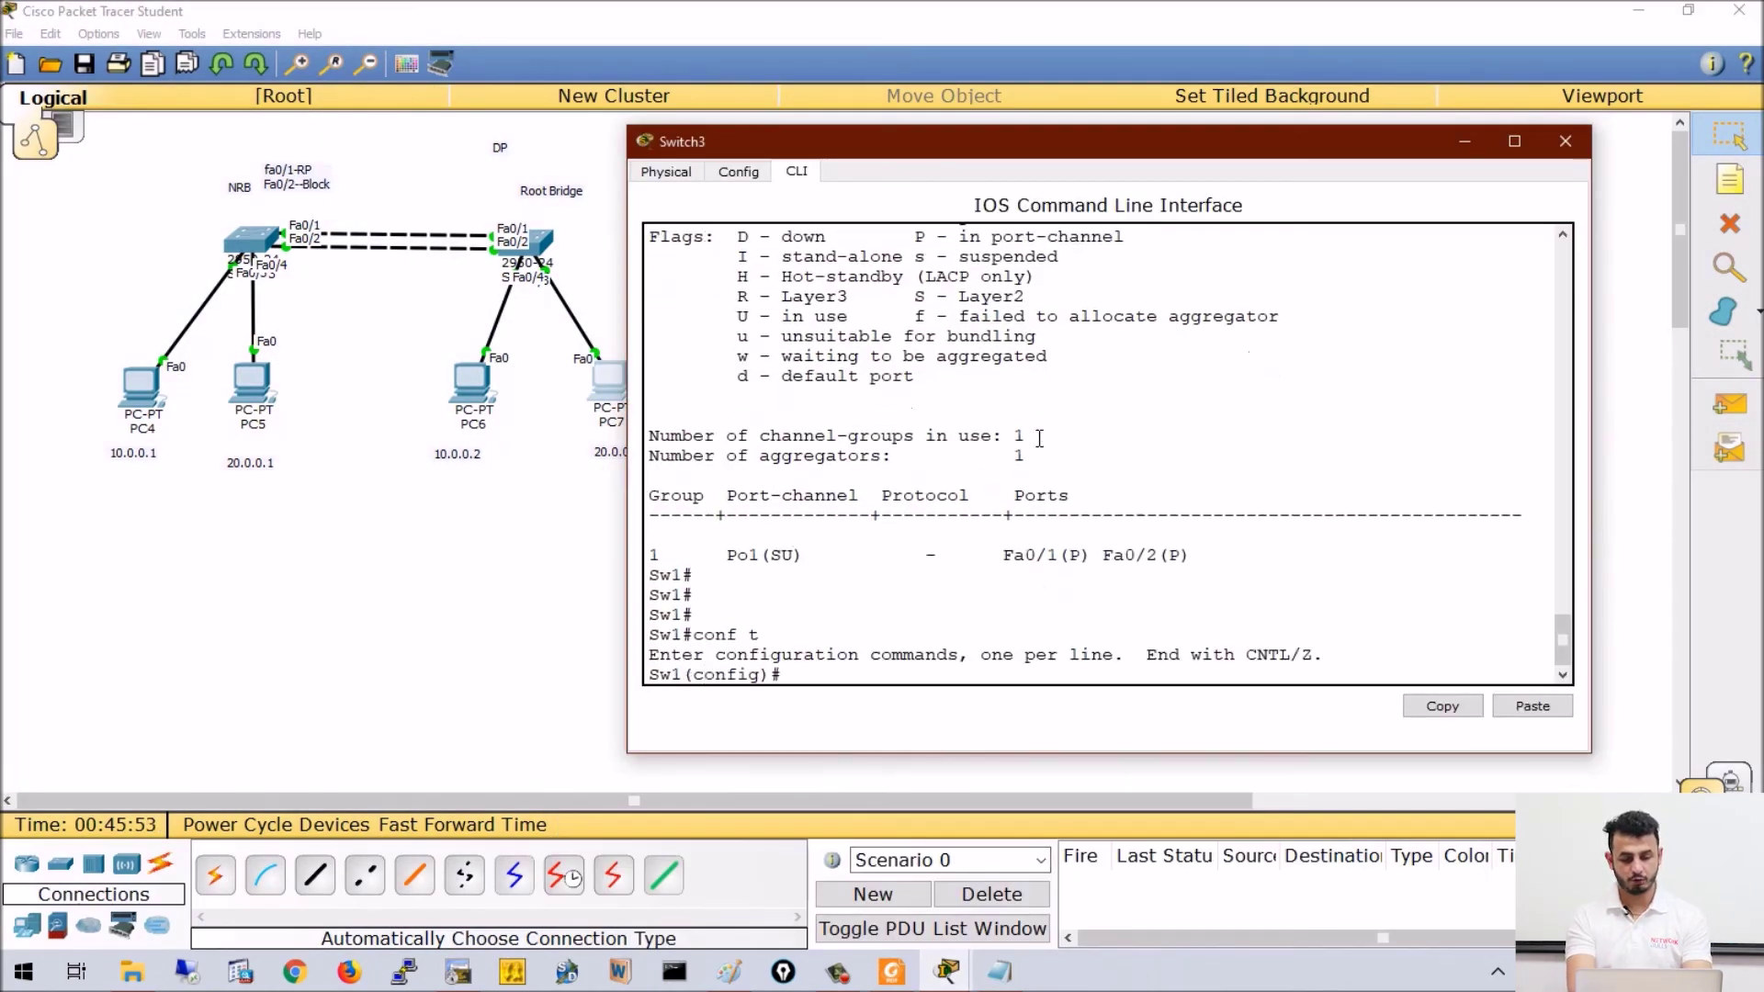
pyautogui.press('Return')
pyautogui.write('vlan 10')
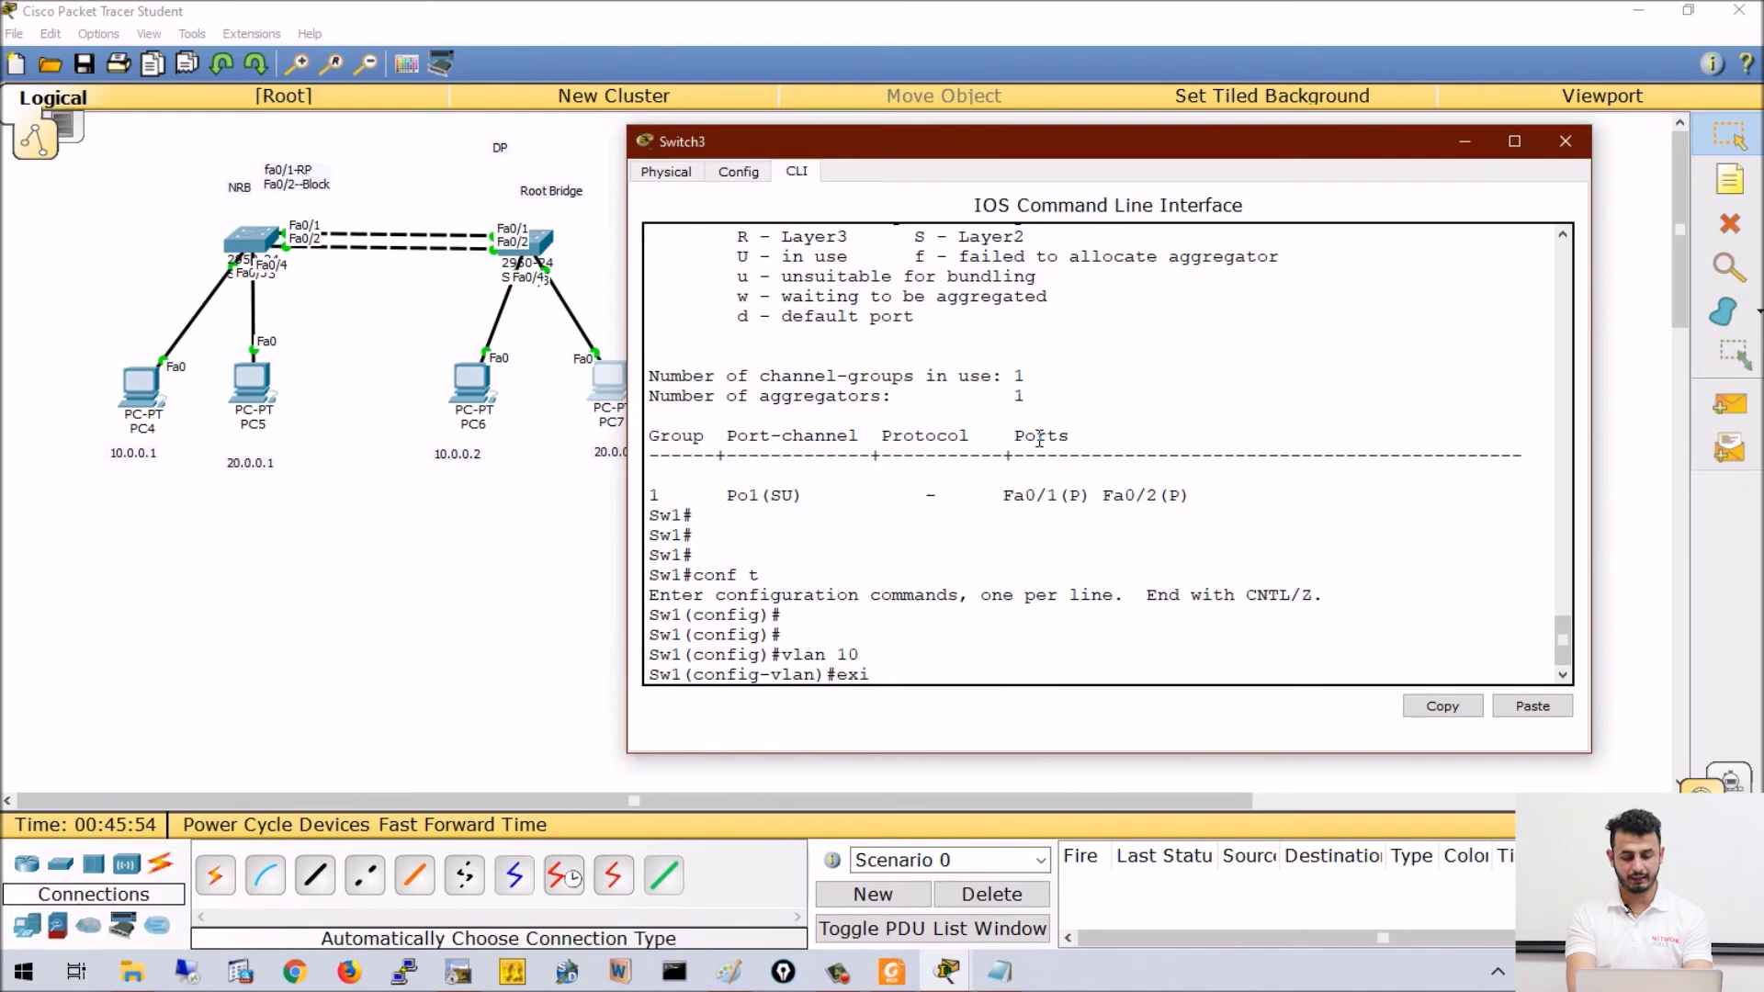
pyautogui.write('t')
pyautogui.press('Return')
pyautogui.write('vlan 20')
pyautogui.press('Return')
pyautogui.write('exit')
pyautogui.press('Return')
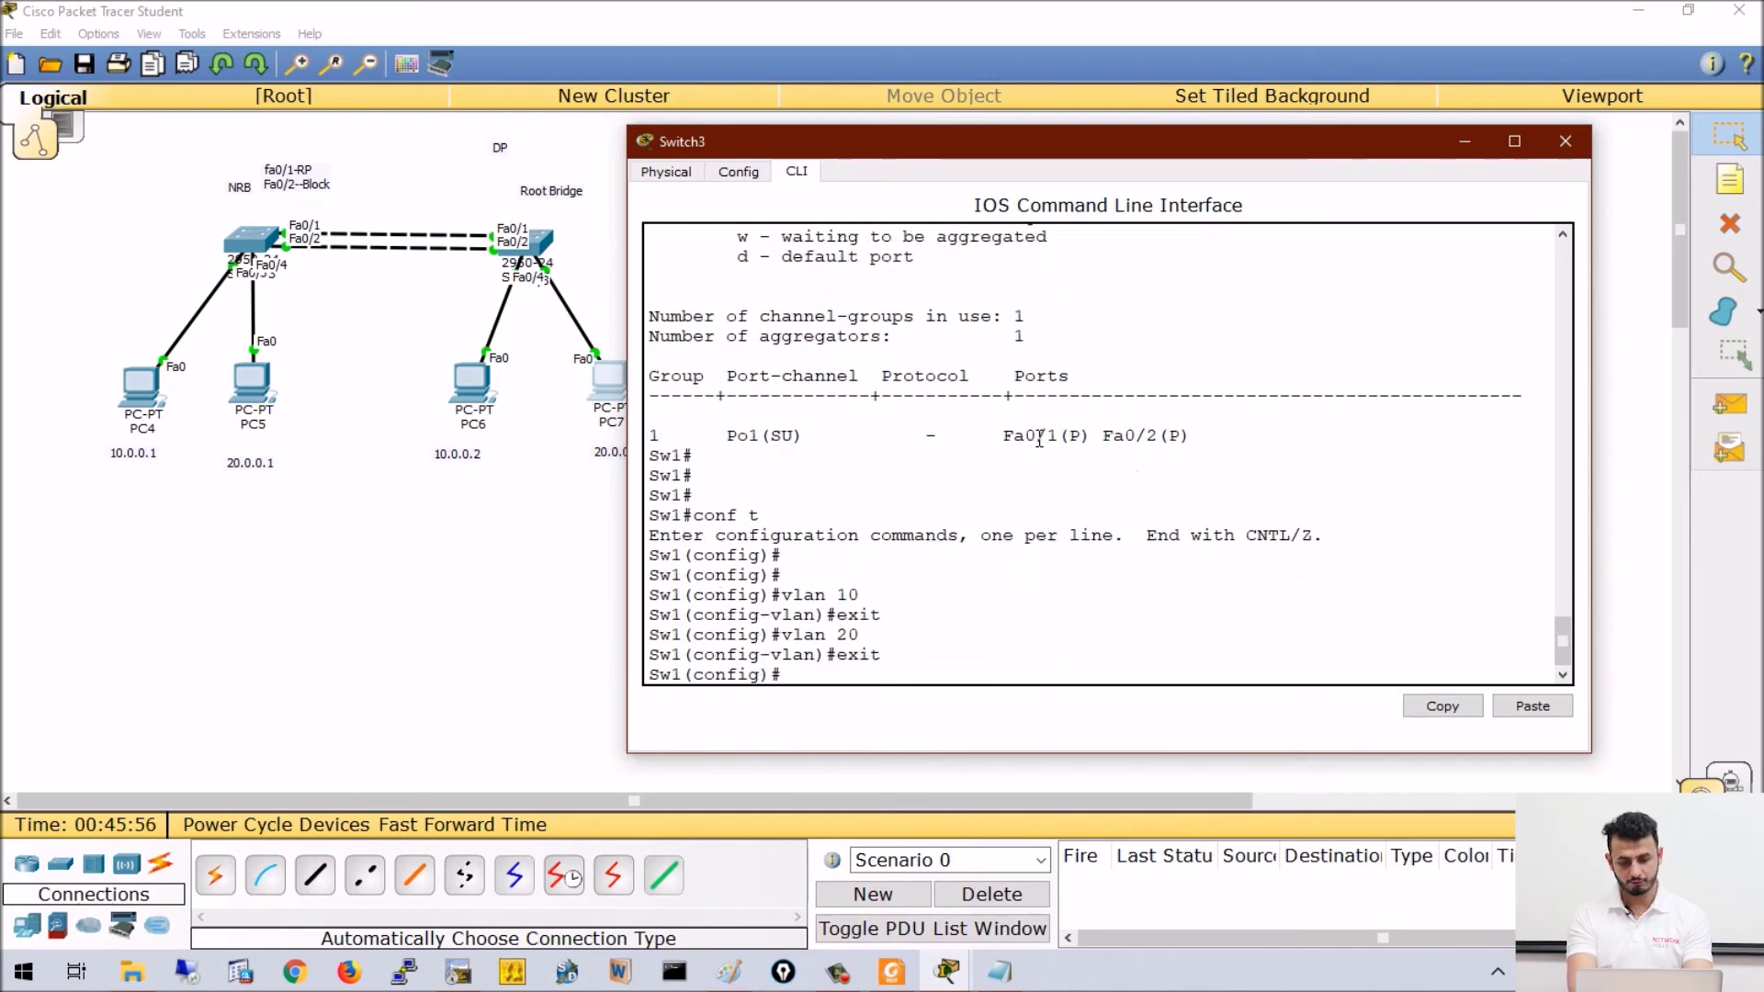
# - Move Sw1 and PC7 outward in the topology to spread the port labels, and return to Sw1's command line
pyautogui.write('int fa0/')
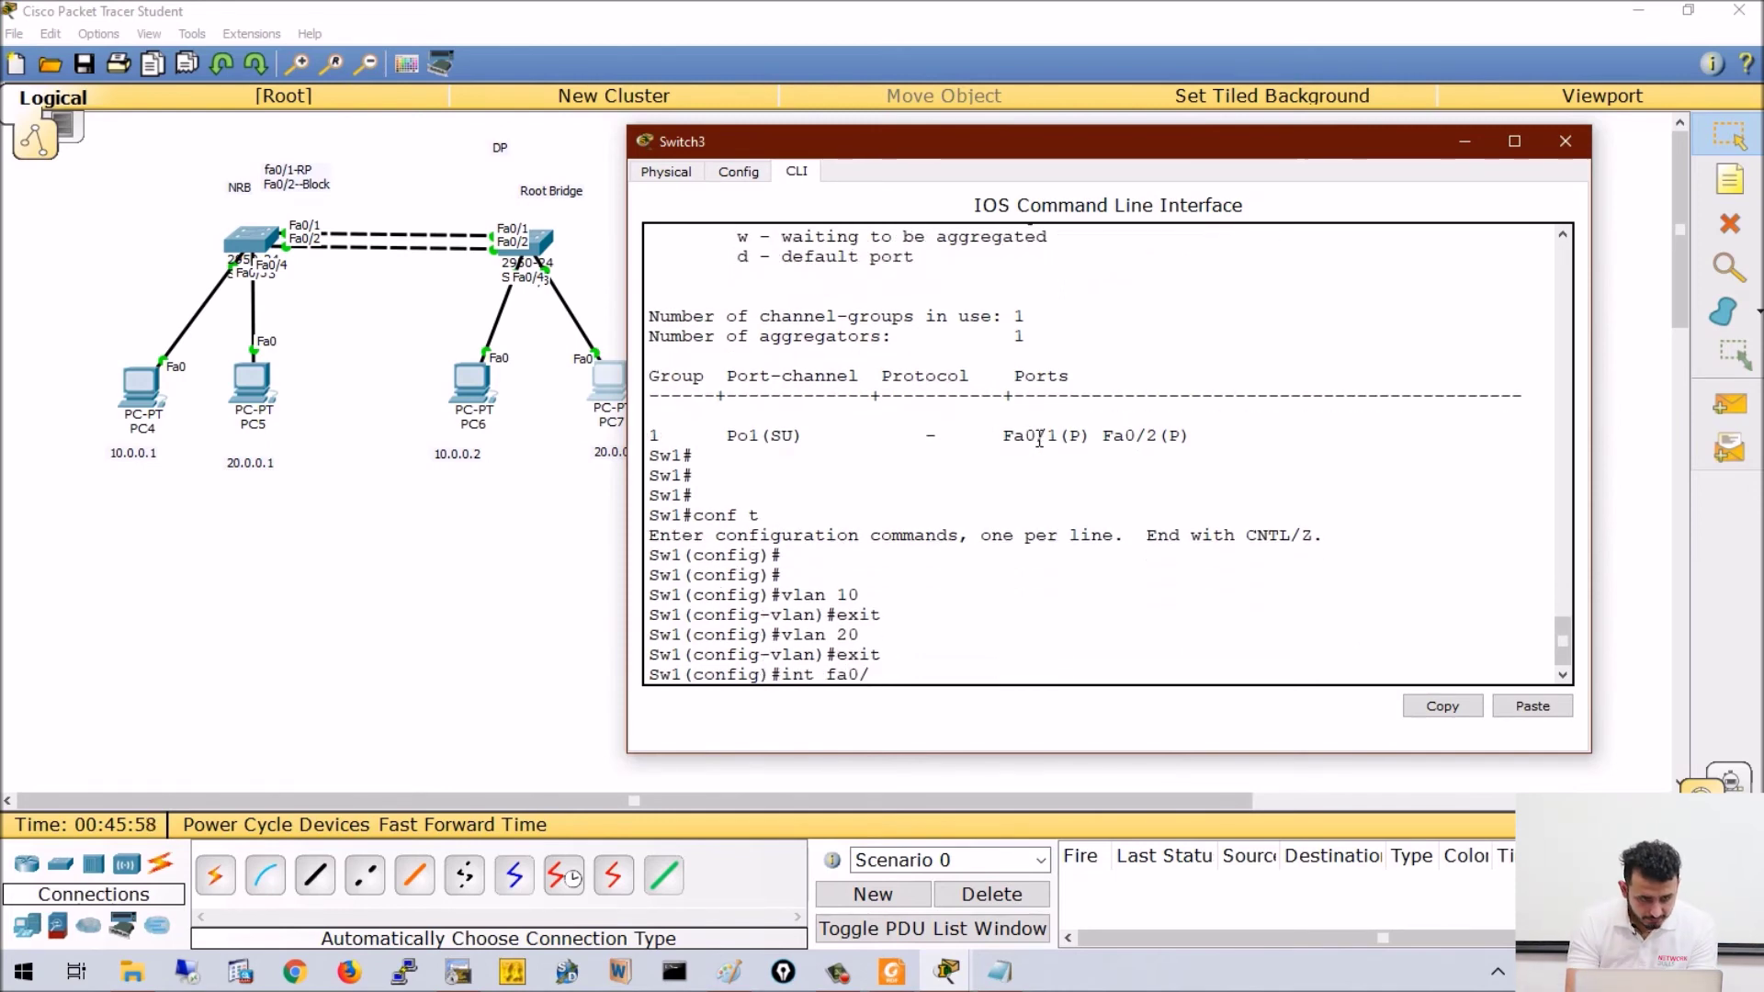
pyautogui.moveTo(250, 243)
pyautogui.mouseDown()
pyautogui.moveTo(198, 220)
pyautogui.moveTo(226, 266)
pyautogui.moveTo(232, 248)
pyautogui.mouseUp()
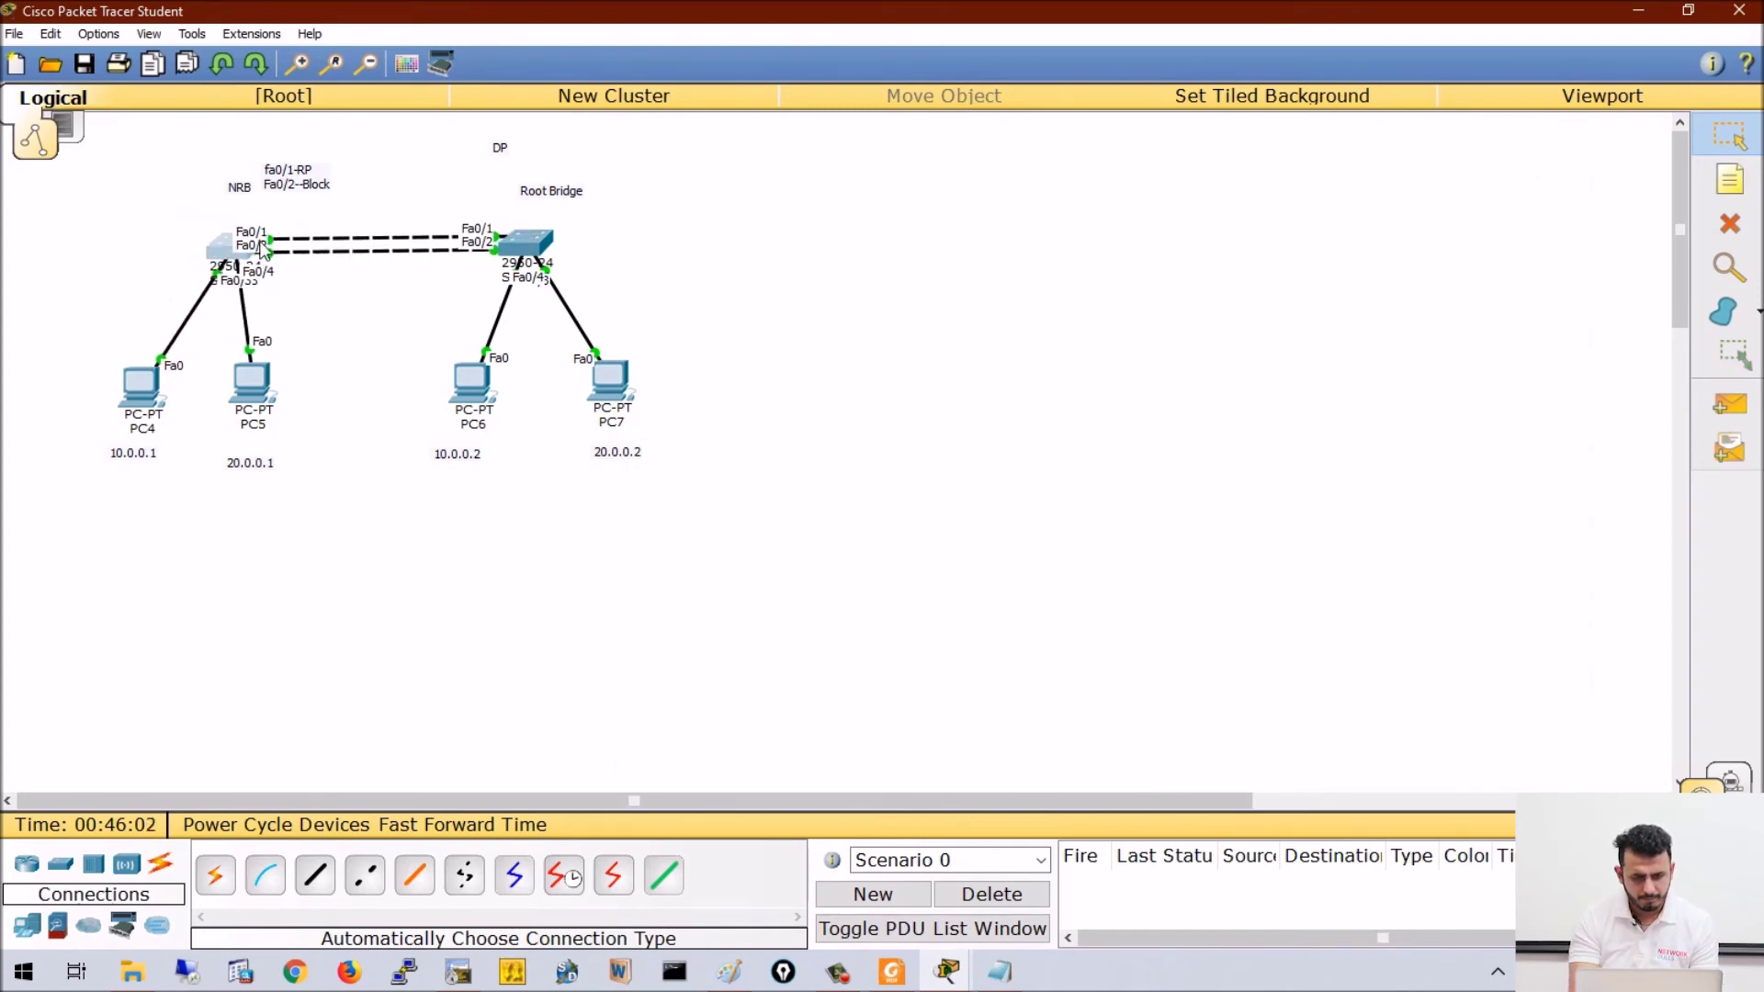
pyautogui.moveTo(607, 375); pyautogui.dragTo(687, 377)
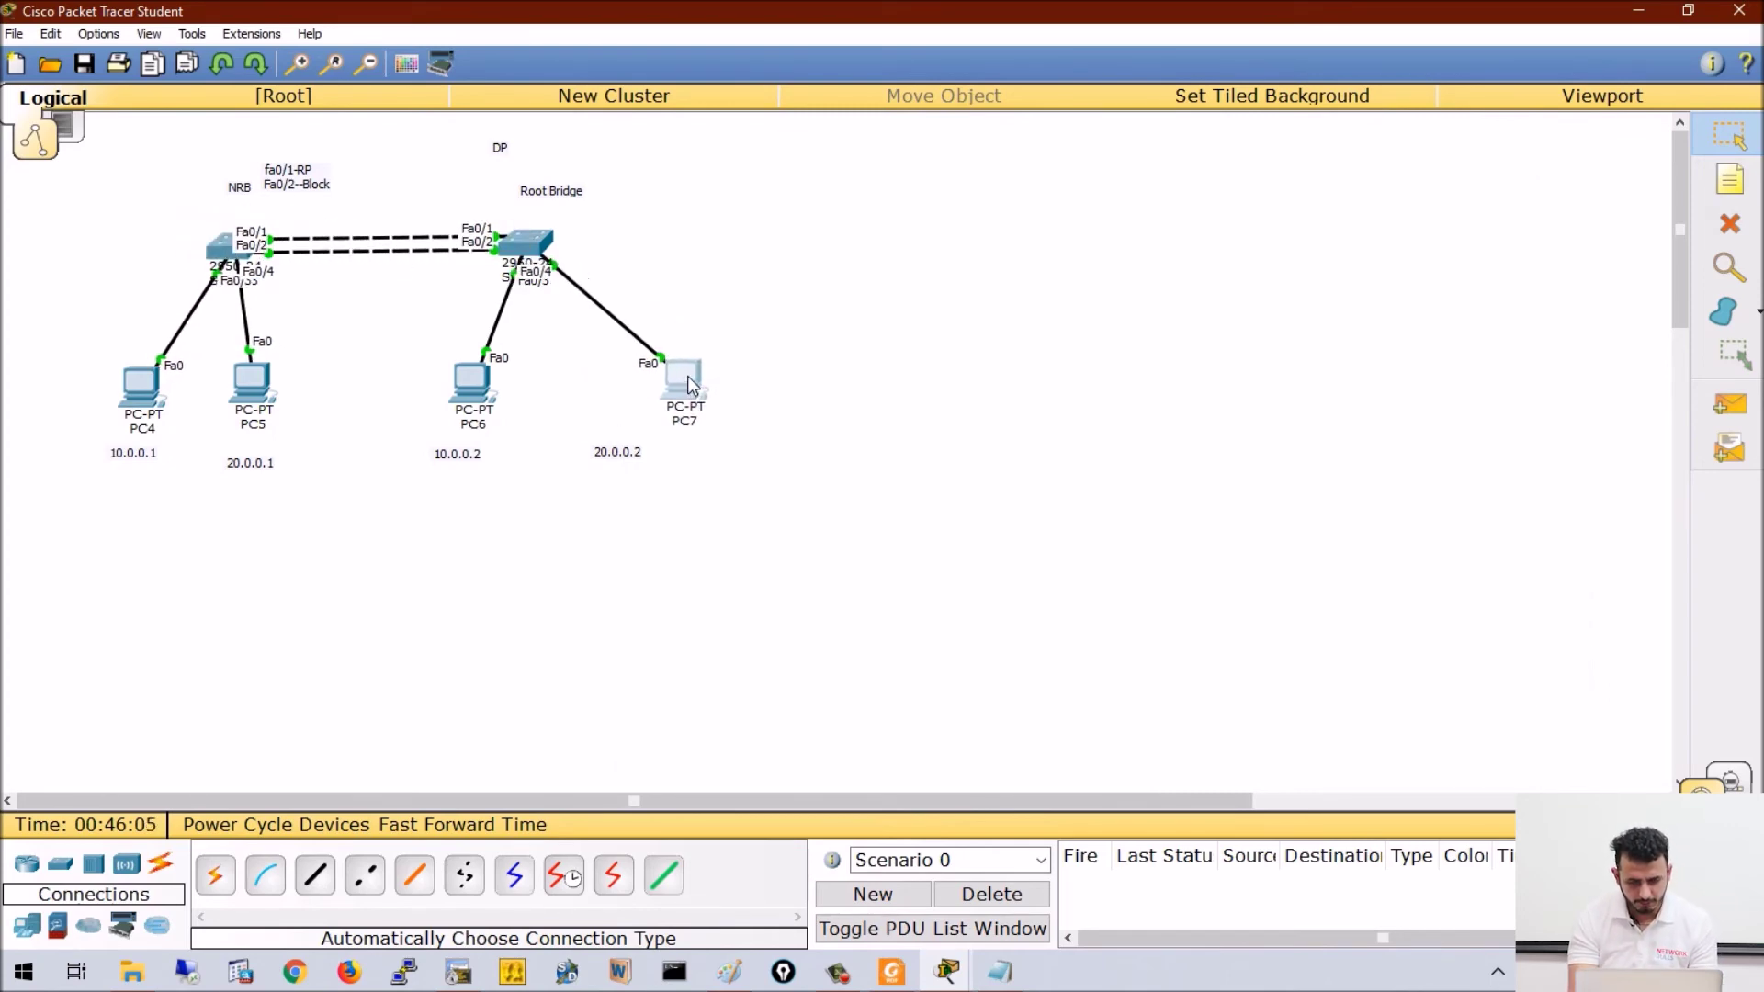
pyautogui.click(1000, 971)
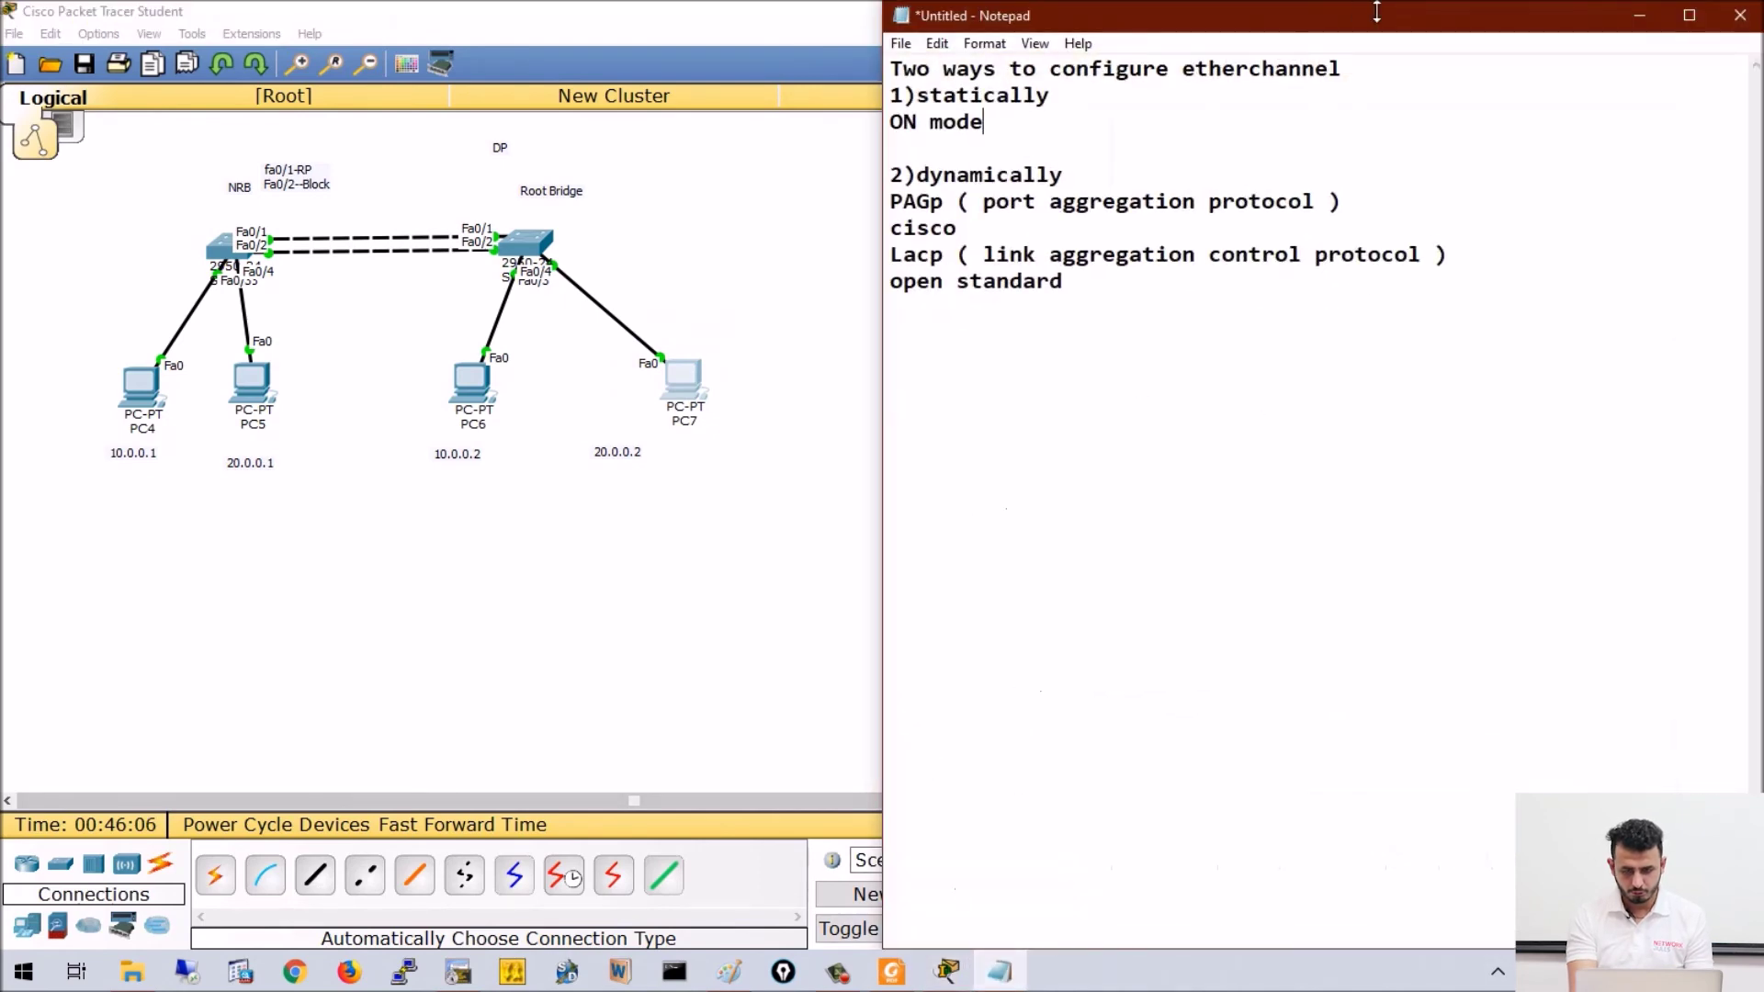
pyautogui.click(1639, 15)
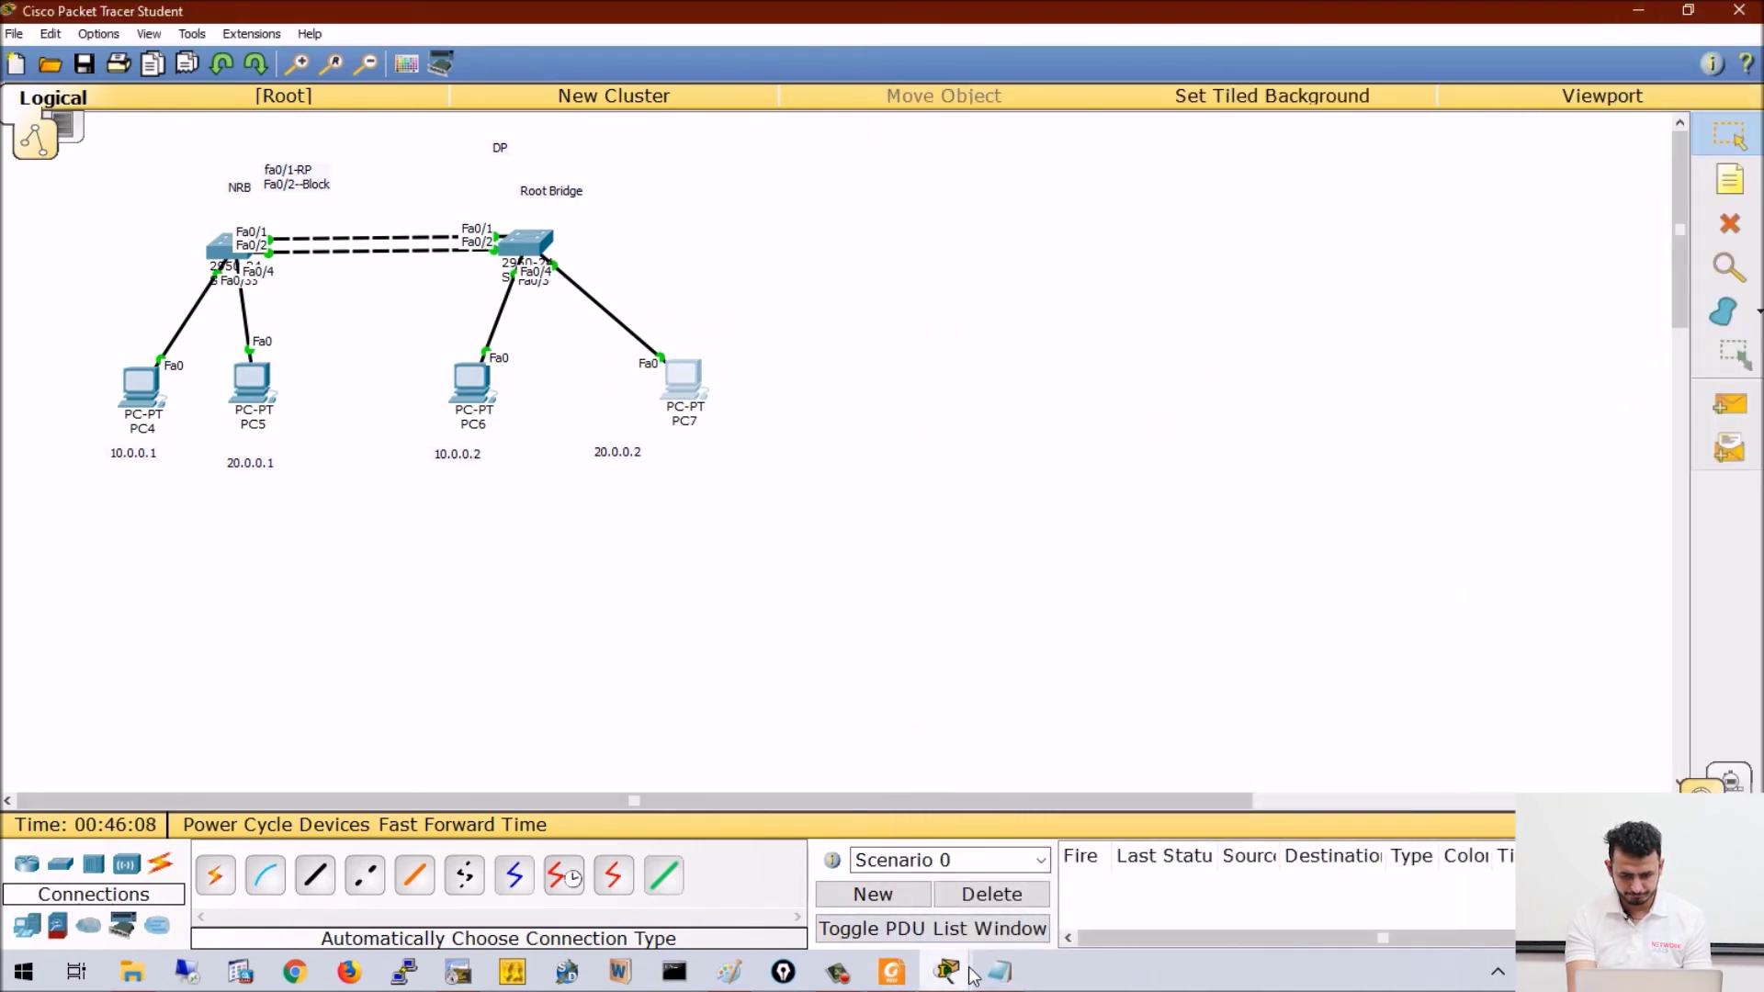
pyautogui.moveTo(951, 972)
pyautogui.click(908, 873)
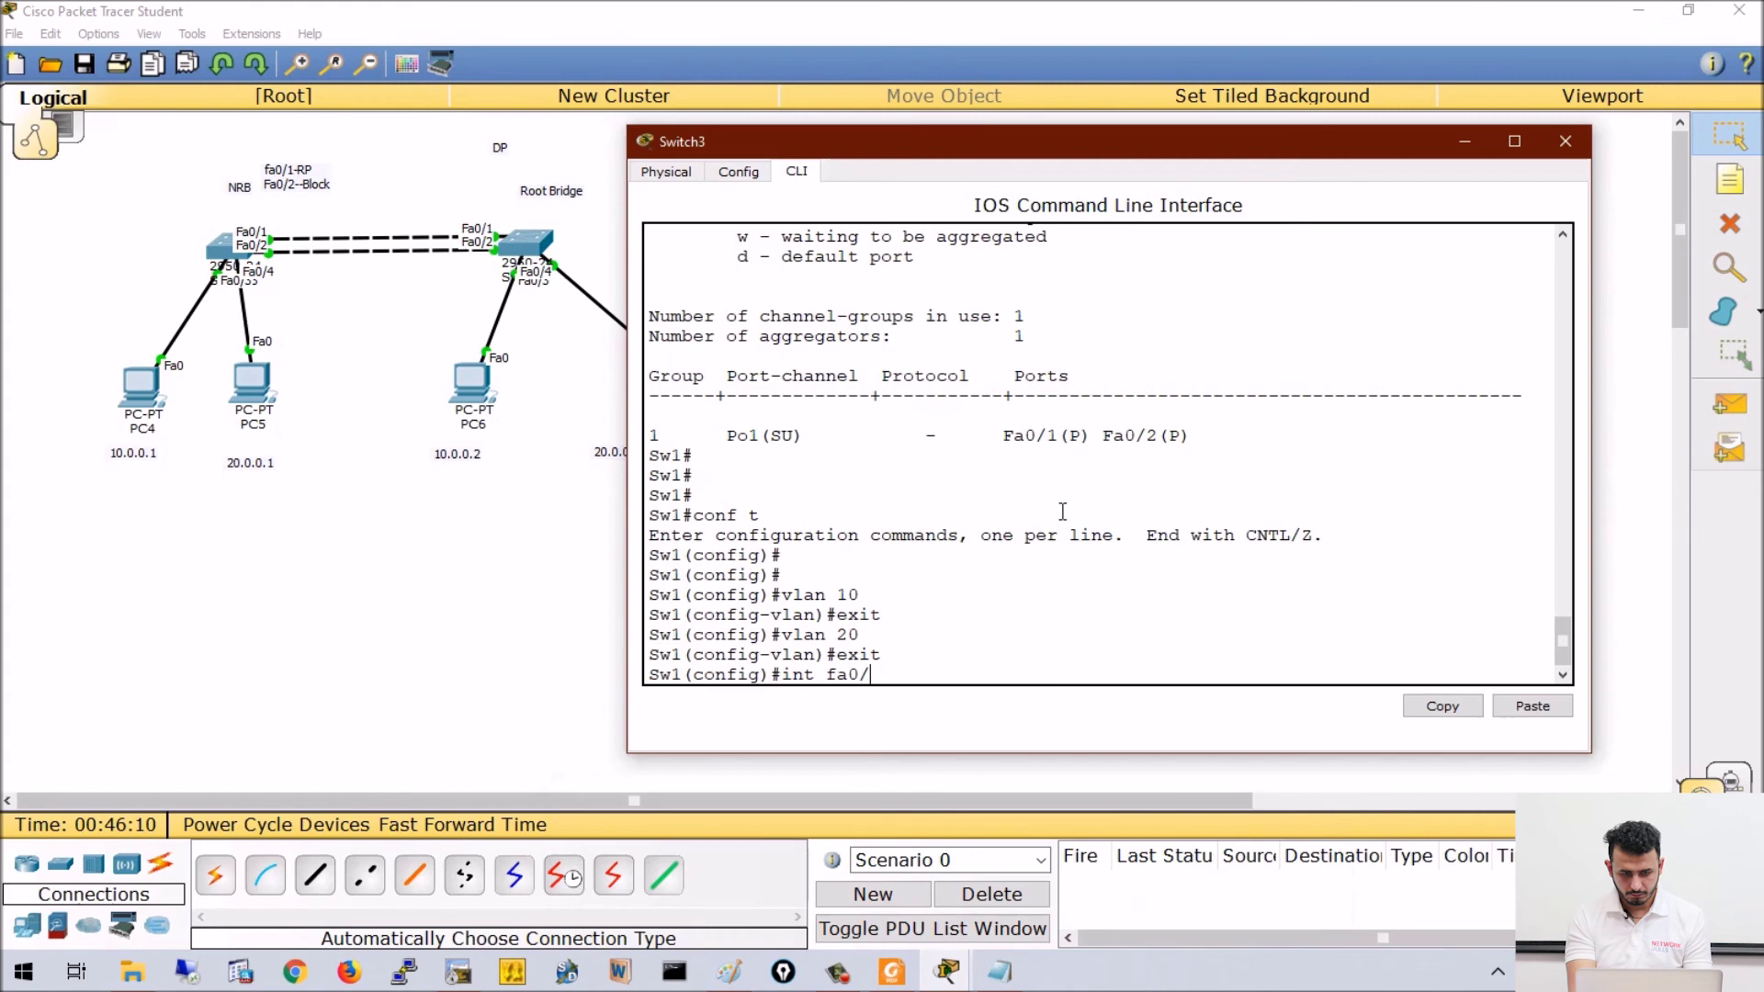
# - Assign Sw1's interface fa0/3 to access VLAN 10 and exit interface configuration
pyautogui.press('Return')
pyautogui.write('sw')
pyautogui.press('Tab')
pyautogui.write('ac')
pyautogui.press('Tab')
pyautogui.write('v')
pyautogui.press('Tab')
pyautogui.write('10 exit')
pyautogui.press('Return')
# - Assign Sw1's interface fa0/4 to access VLAN 20 and exit interface configuration
pyautogui.write('int fa0/4')
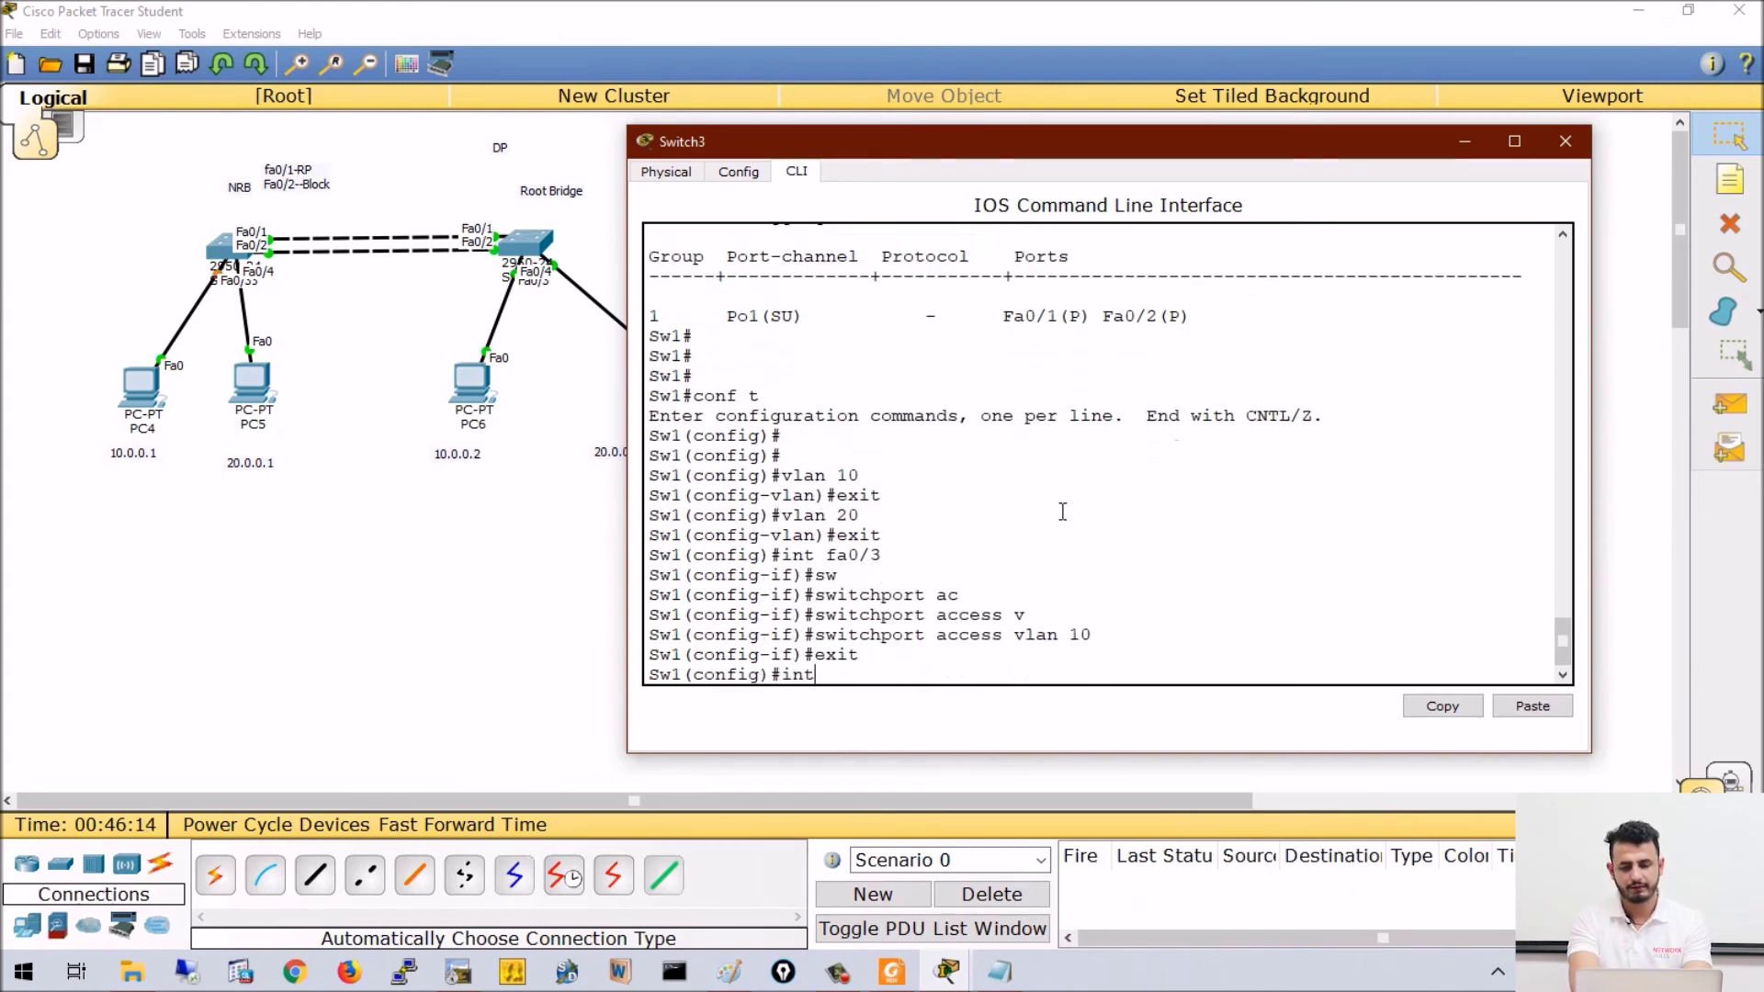
pyautogui.press('Return')
pyautogui.write('sw')
pyautogui.press('Tab')
pyautogui.write('ac')
pyautogui.press('Tab')
pyautogui.write('v')
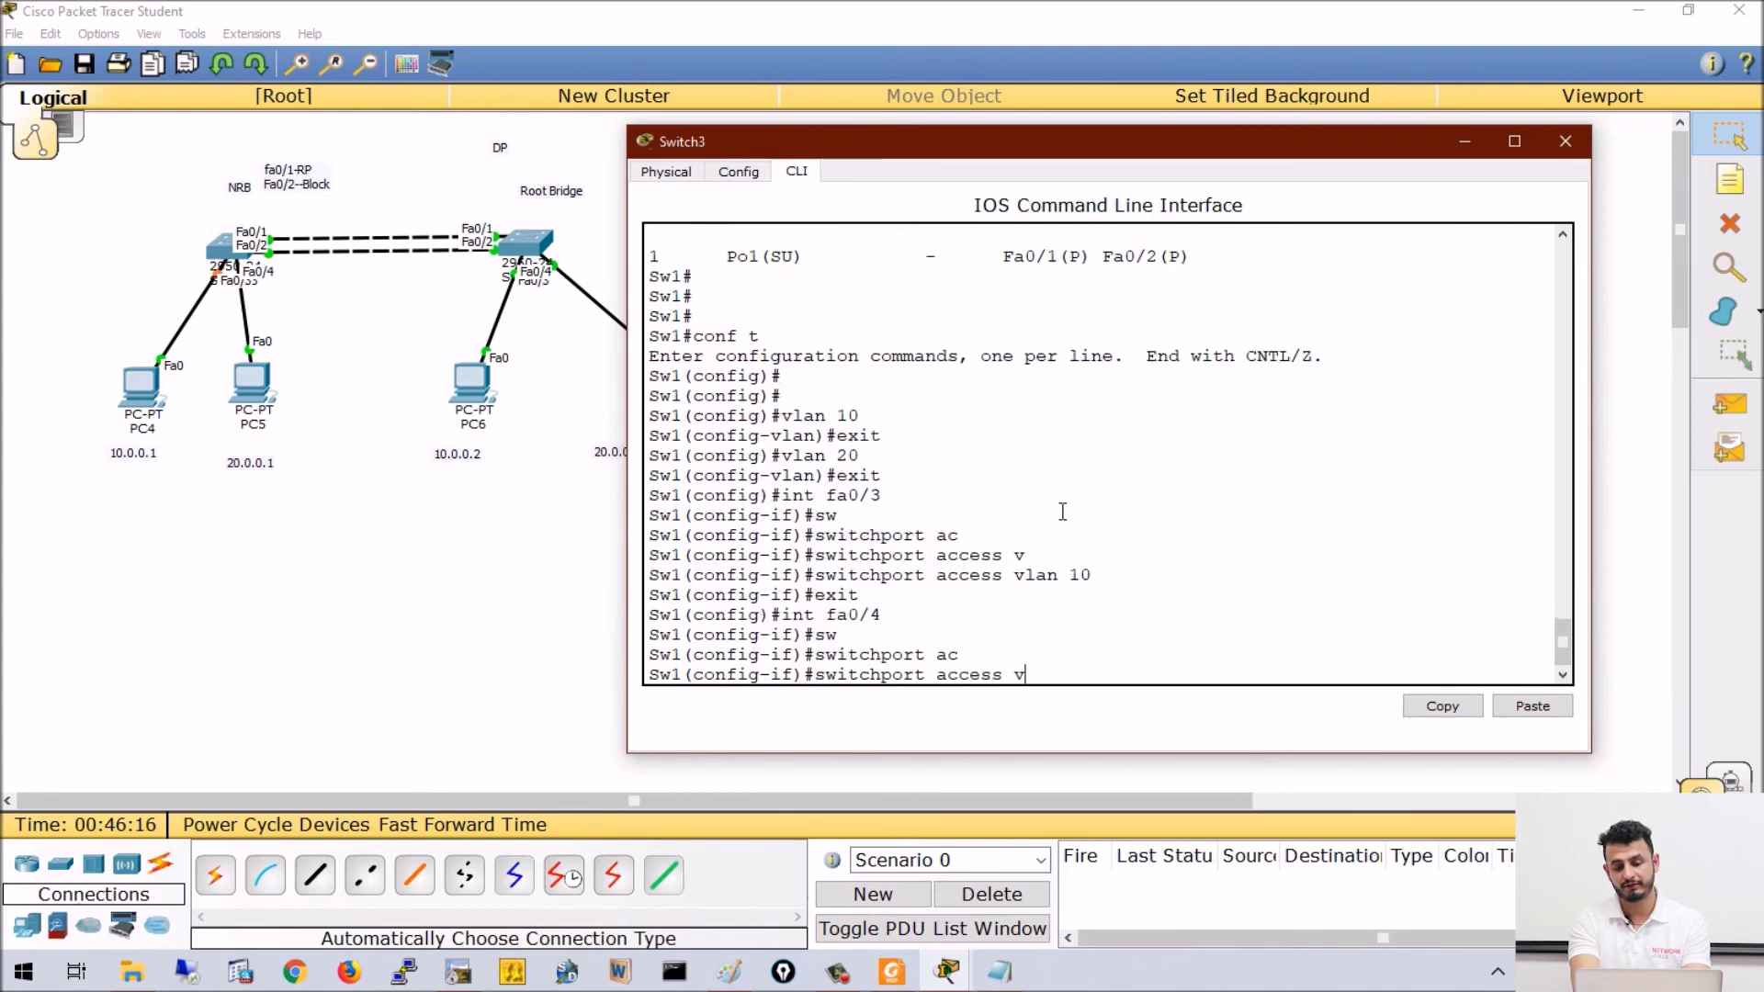
pyautogui.press('Tab')
pyautogui.write('20 ex')
pyautogui.write('it')
pyautogui.press('Return')
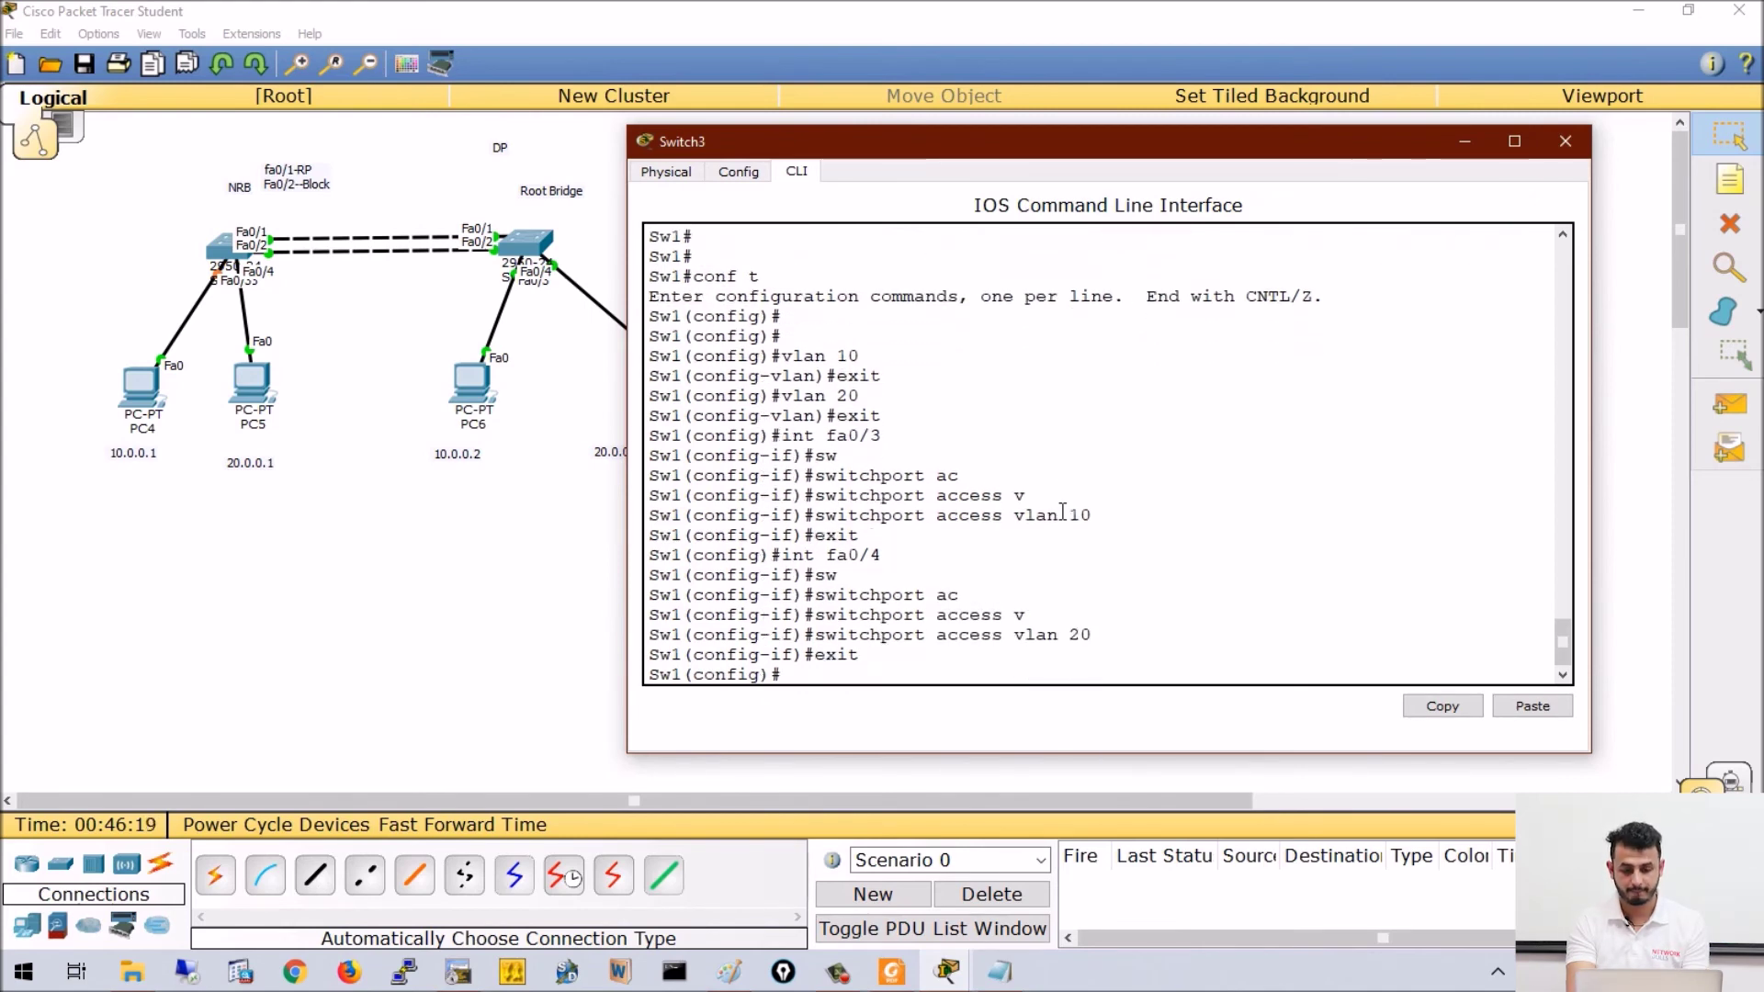
# - Enter global configuration mode on Sw2, assign its interface fa0/3 to access VLAN 10, and exit interface configuration
pyautogui.moveTo(947, 974)
pyautogui.click(1094, 895)
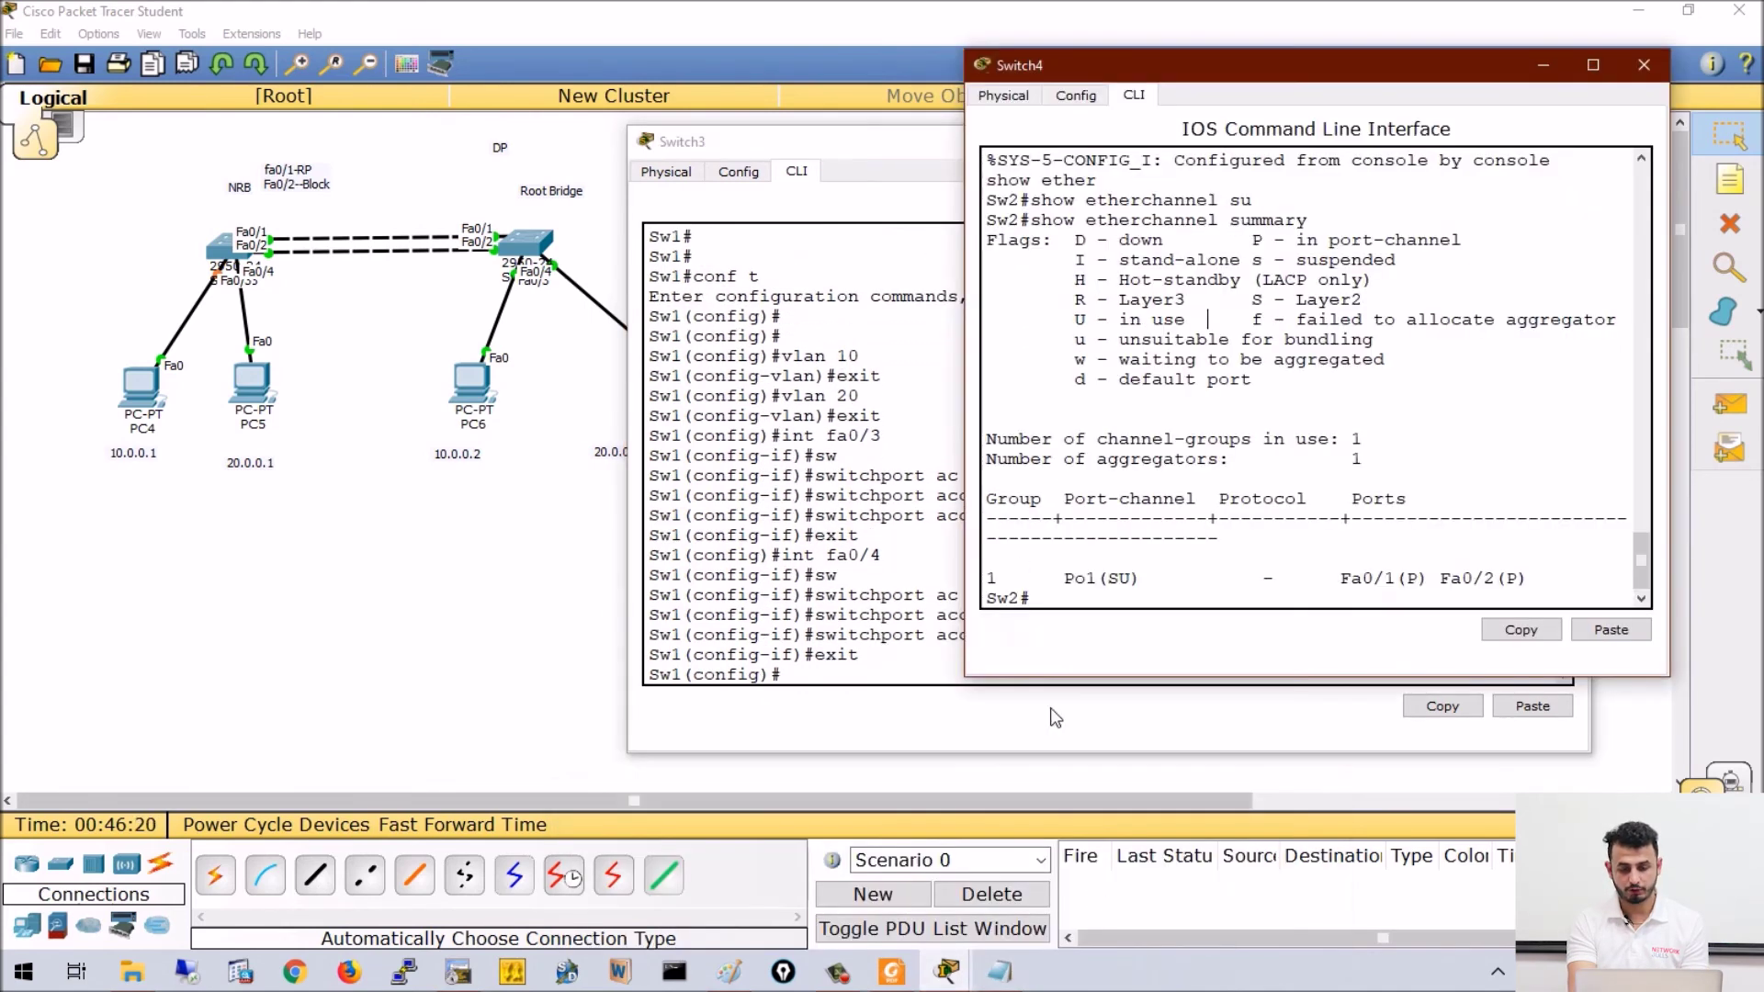
pyautogui.press('Return')
pyautogui.write('conf t')
pyautogui.press('Return')
pyautogui.write('int fa0/3')
pyautogui.press('Return')
pyautogui.write('sw')
pyautogui.press('Tab')
pyautogui.write('ac')
pyautogui.press('Tab')
pyautogui.write('v')
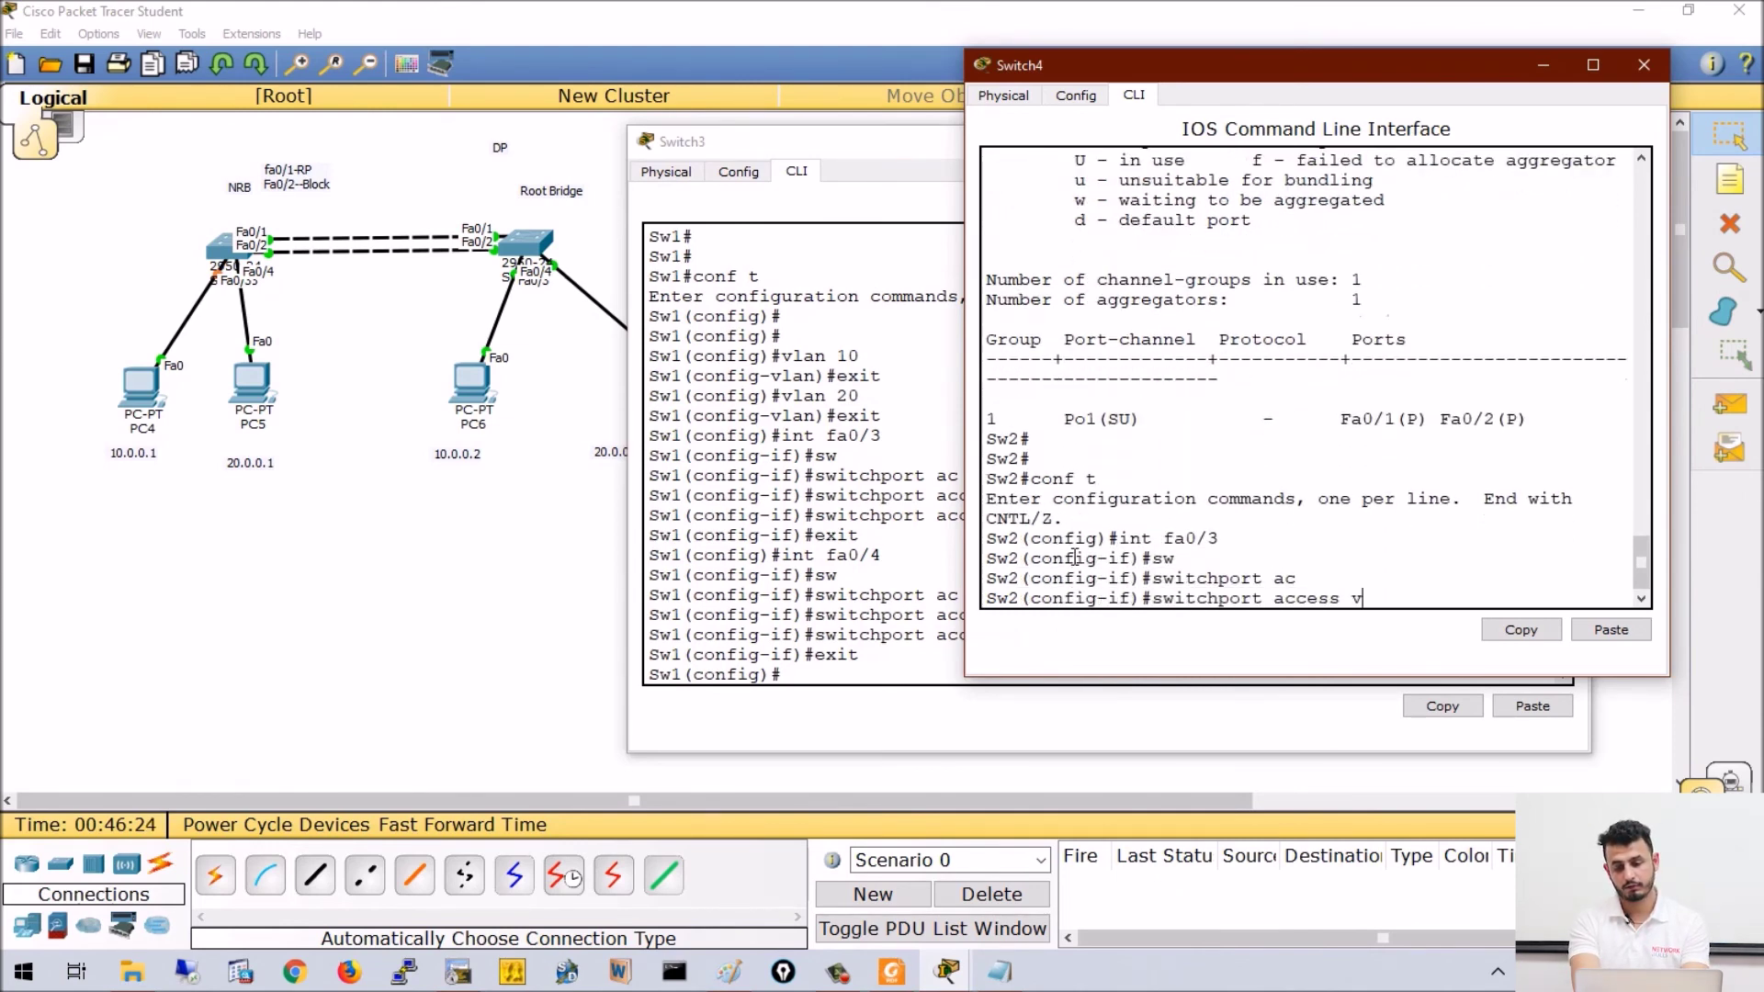
pyautogui.press('Tab')
pyautogui.write('10')
pyautogui.press('Return')
pyautogui.write('exit')
pyautogui.press('Return')
# - Assign Sw2's interface fa0/4 to access VLAN 20 and exit interface configuration
pyautogui.write('int fa0/')
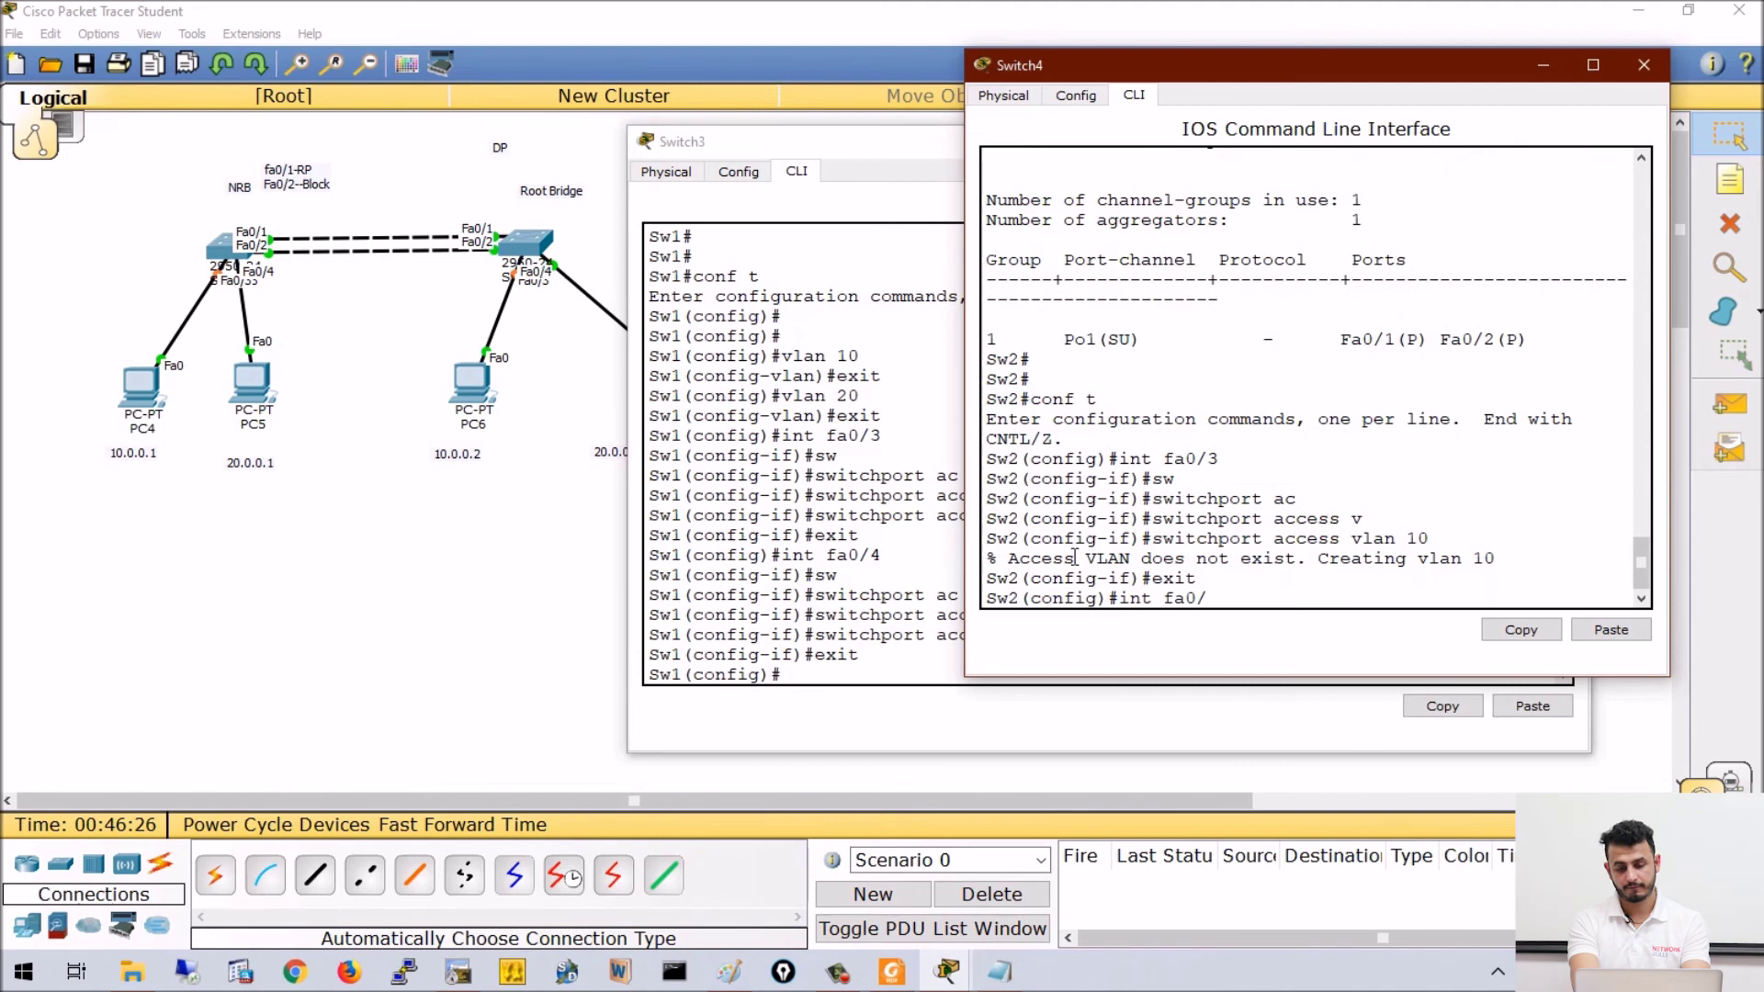
pyautogui.write('4')
pyautogui.press('Return')
pyautogui.write('sw')
pyautogui.press('Tab')
pyautogui.write('ac')
pyautogui.press('Tab')
pyautogui.write('v\t20')
pyautogui.press('Return')
pyautogui.write('exit')
pyautogui.press('Return')
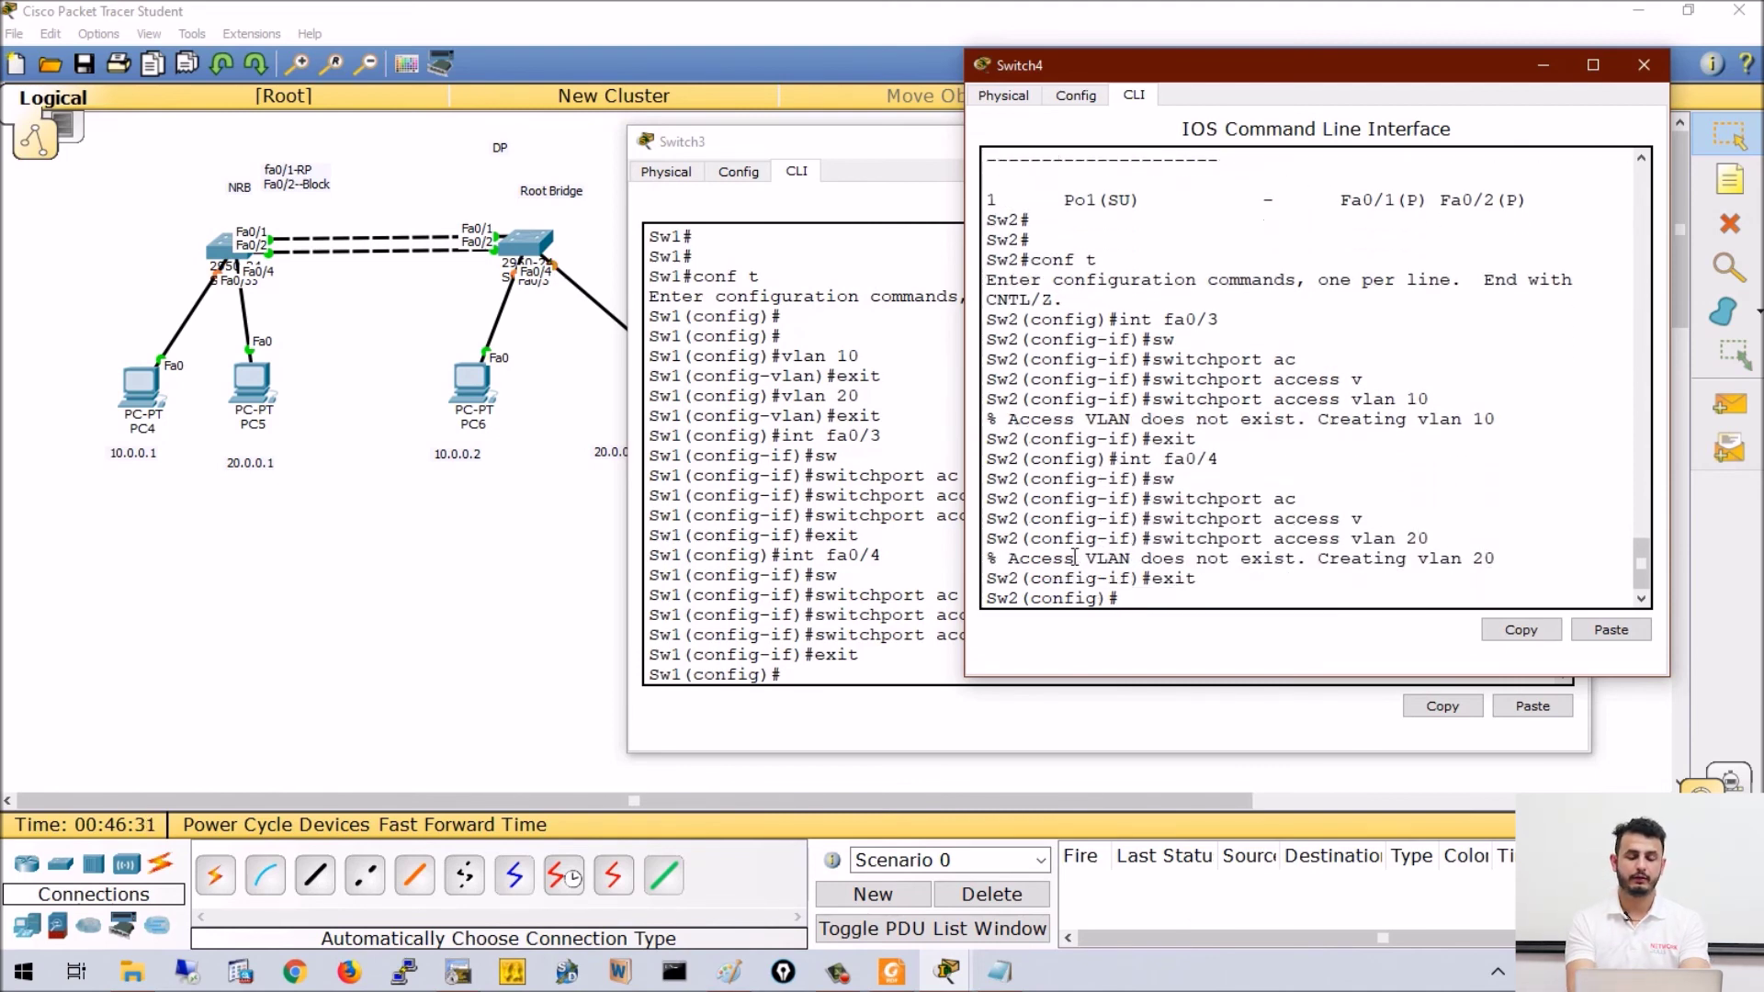
# - Enter interface configuration for port-channel 1 on Sw1 and begin a switchport command
pyautogui.click(955, 376)
pyautogui.press('Return')
pyautogui.press('Return')
pyautogui.press('Return')
pyautogui.press('Return')
pyautogui.press('Return')
pyautogui.press('Return')
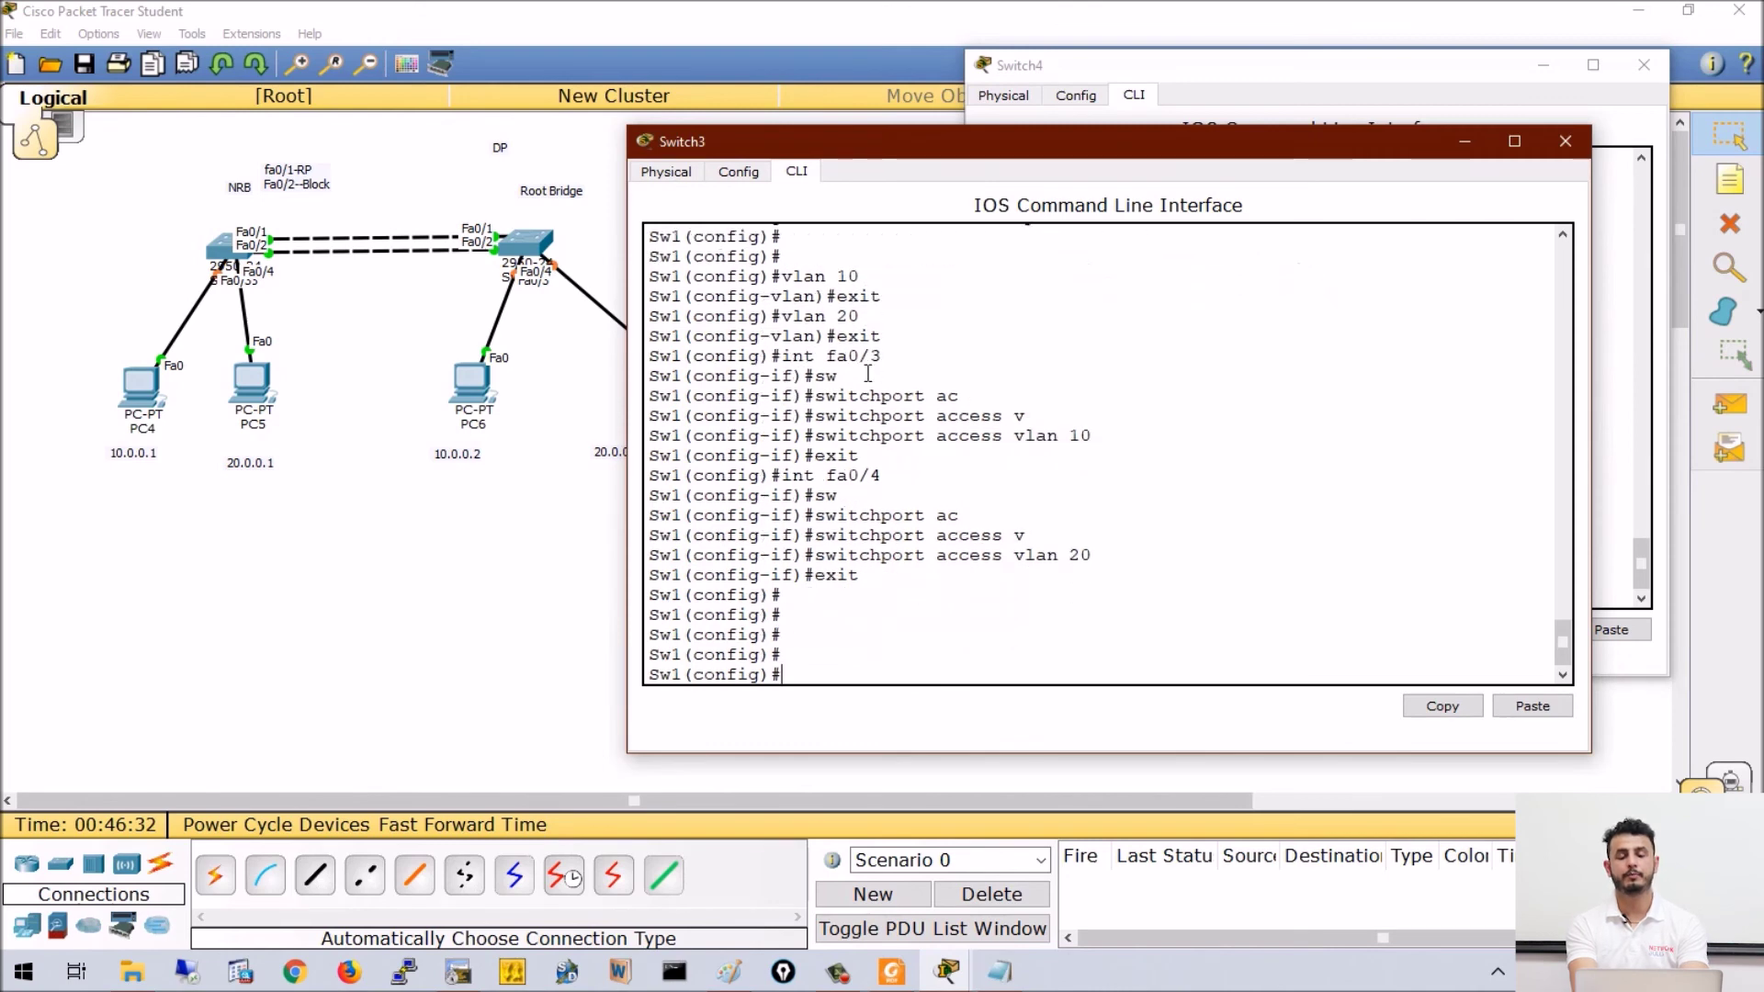
pyautogui.press('Return')
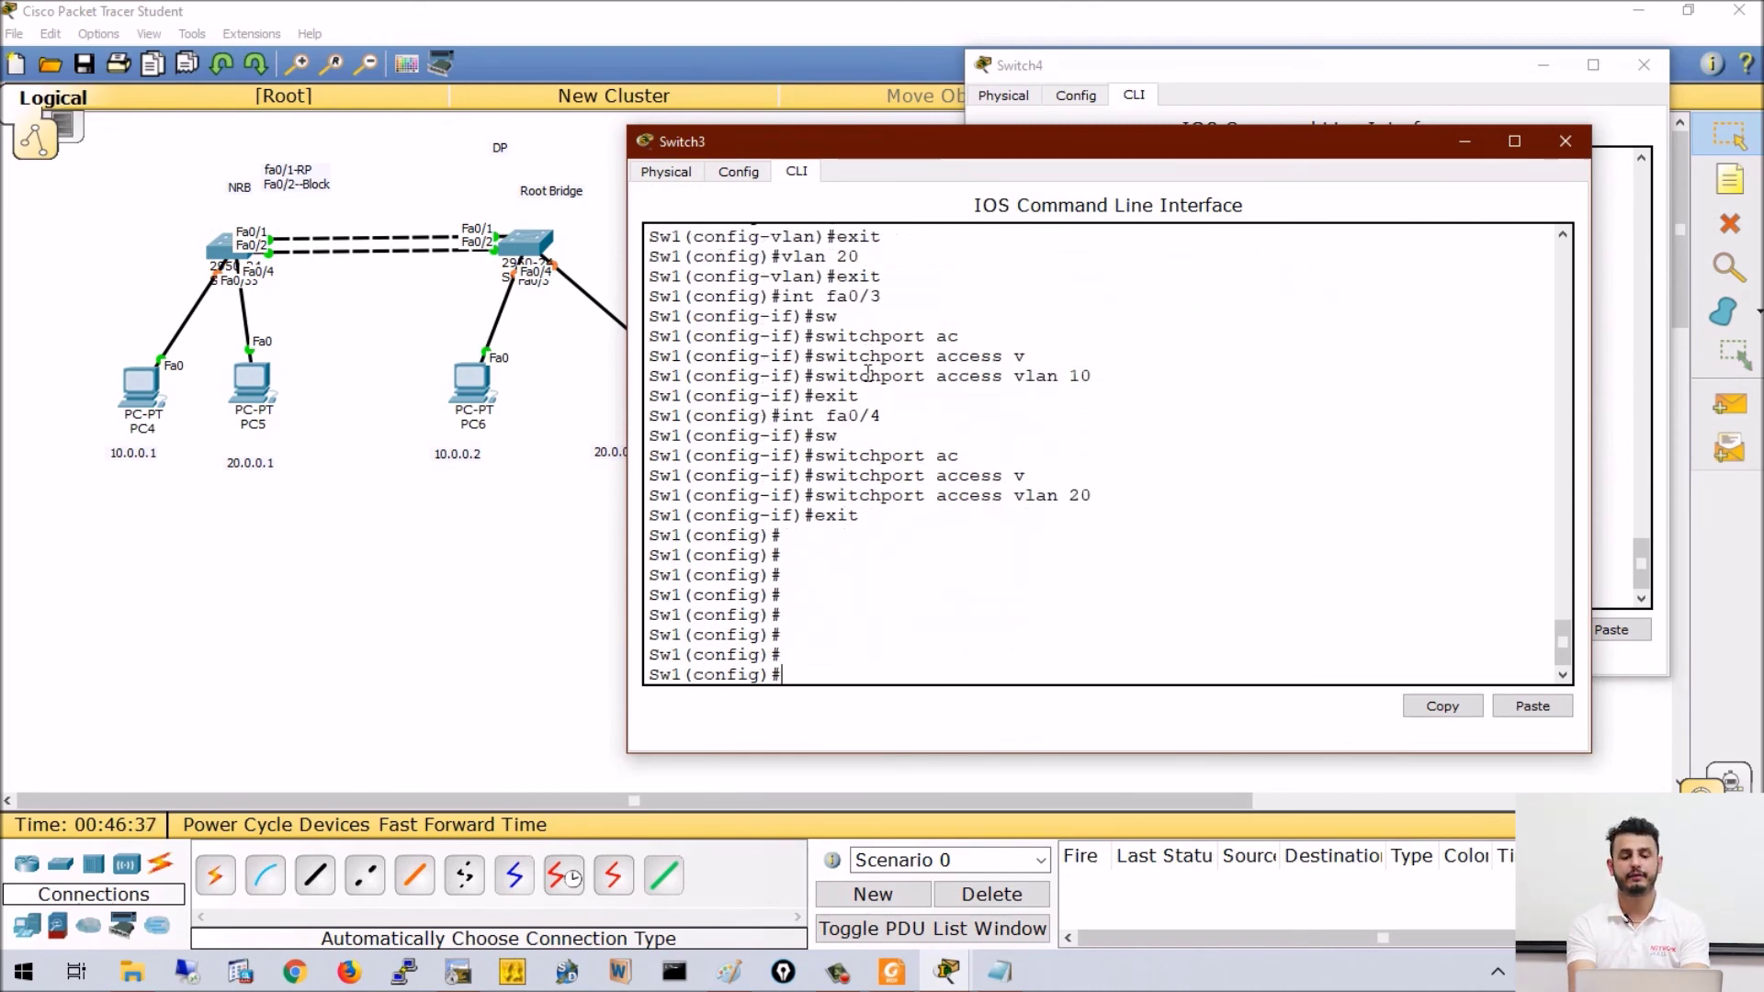
pyautogui.press('Return')
pyautogui.press('Return')
pyautogui.write('int po')
pyautogui.press('Tab')
pyautogui.write('1')
pyautogui.press('Return')
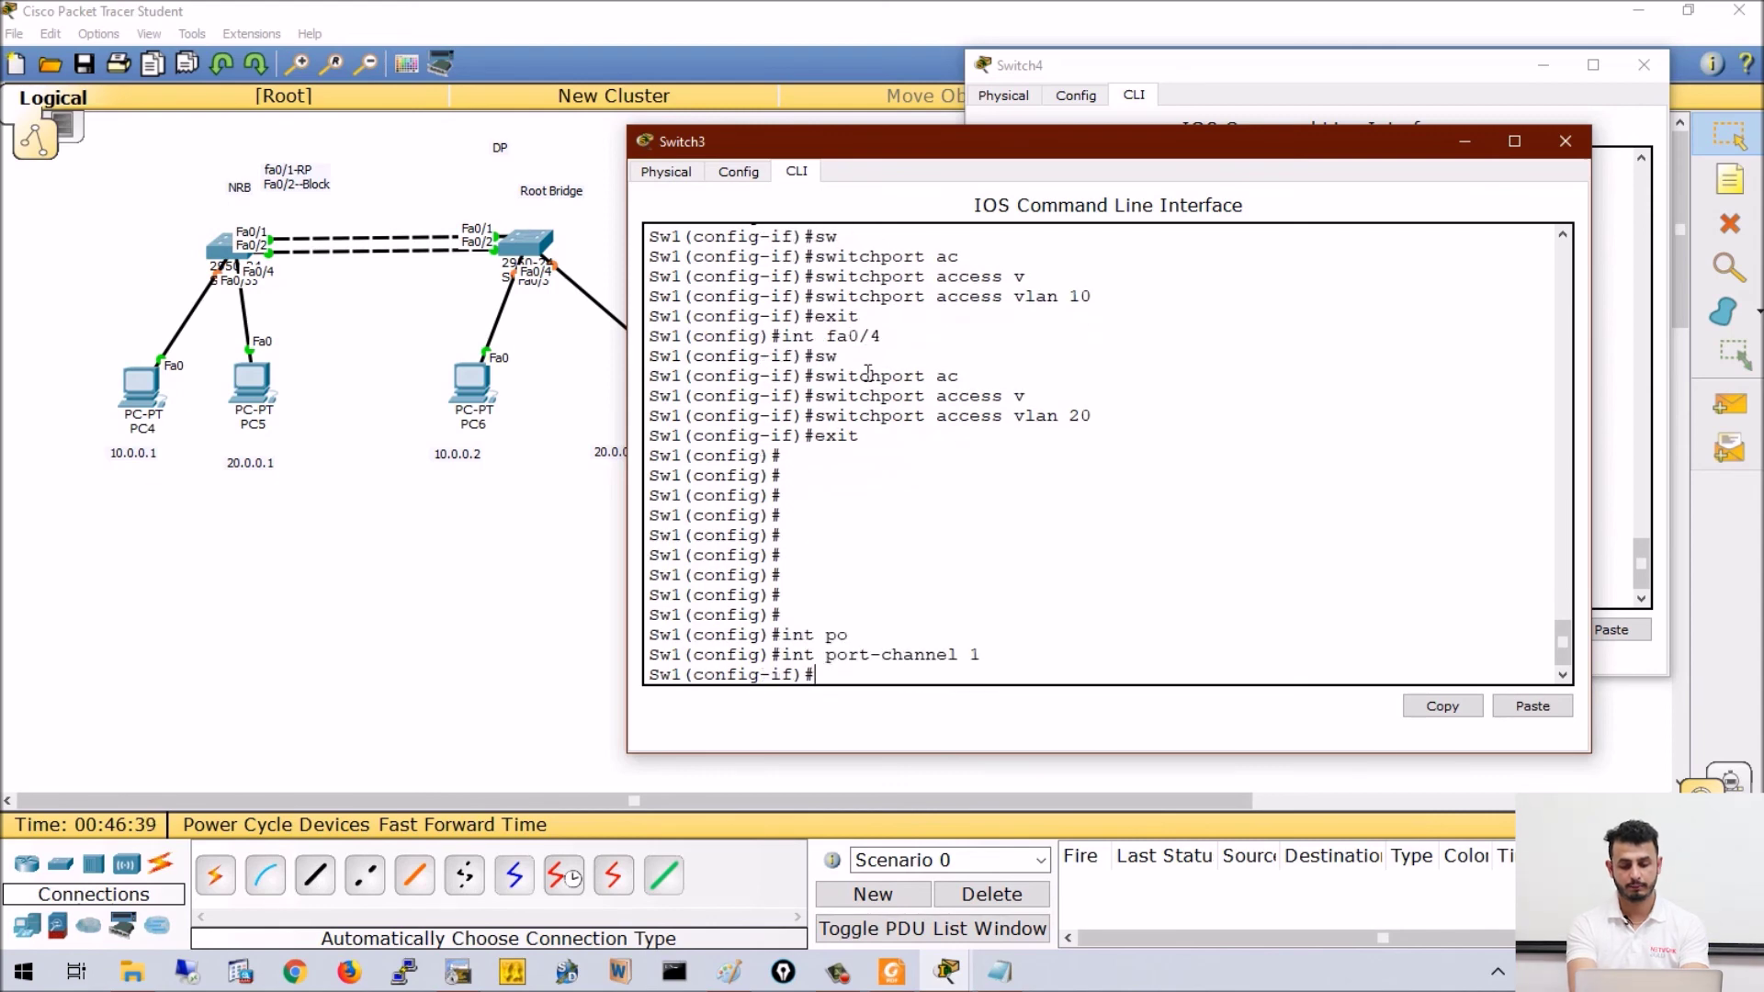
pyautogui.write('sw')
pyautogui.press('Tab')
pyautogui.write('tr')
pyautogui.press('Tab')
pyautogui.write('en')
pyautogui.press('Tab')
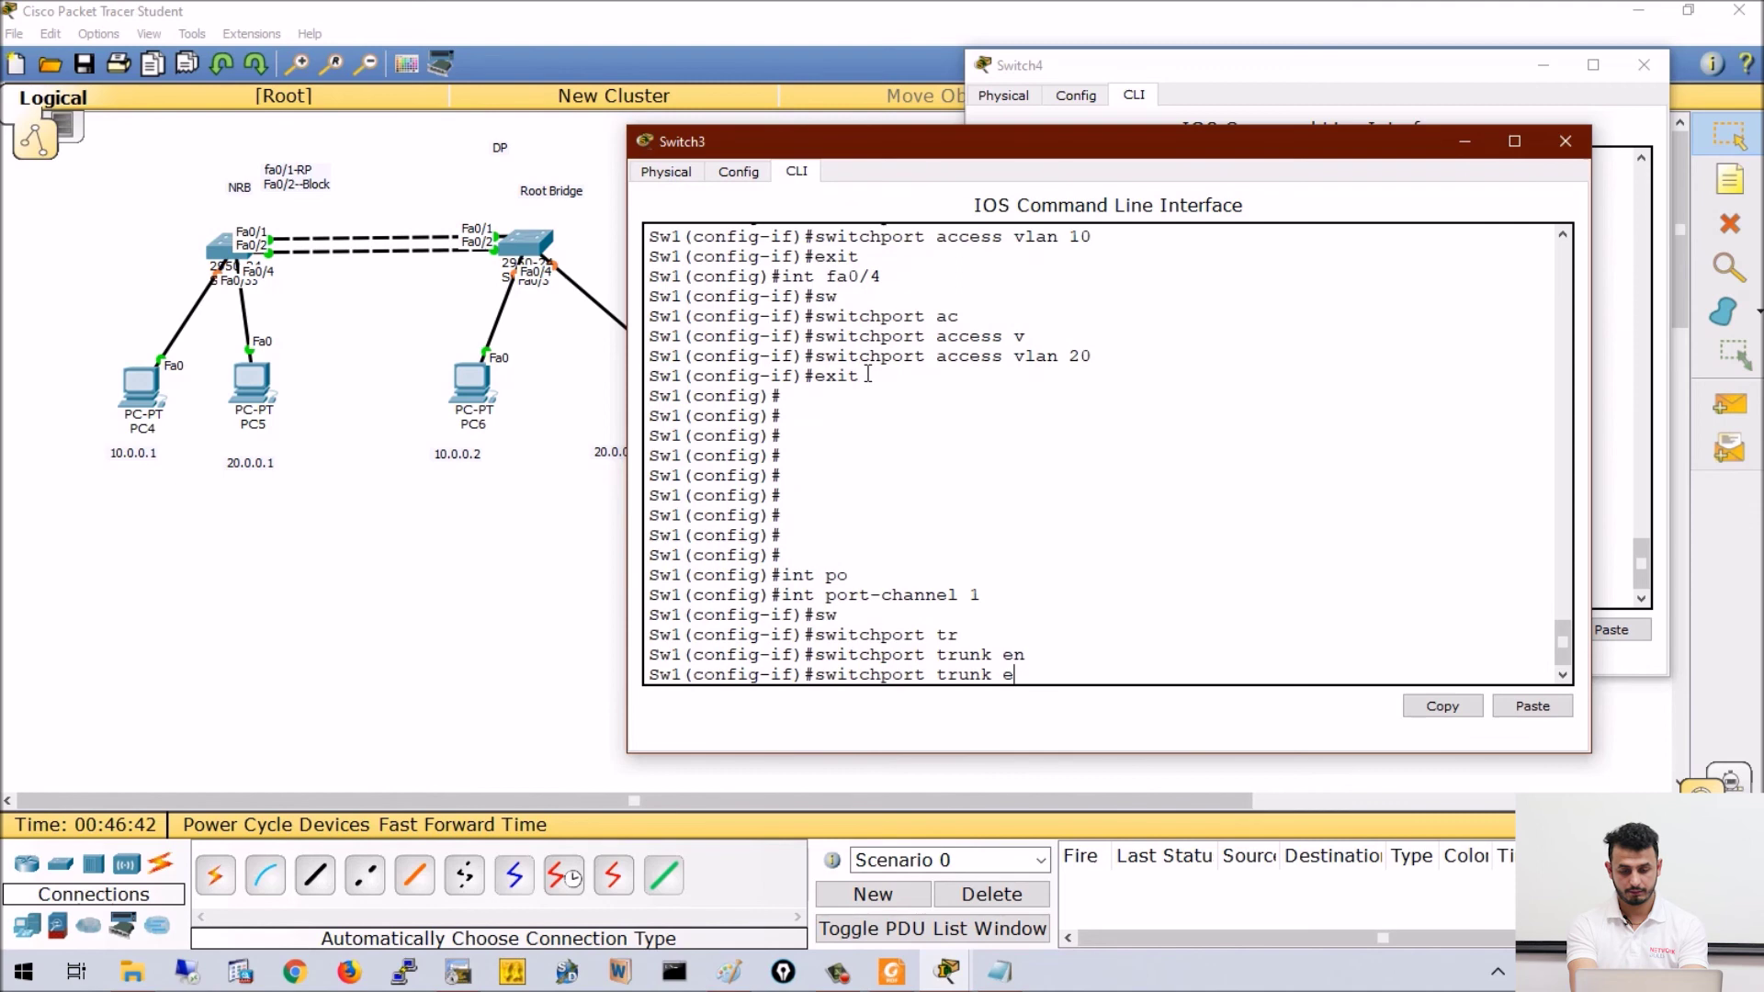
pyautogui.press('BackSpace')
# - Set Sw1's port-channel 1 to switchport mode trunk and exit interface configuration
pyautogui.write('mo')
pyautogui.press('Tab')
pyautogui.write('tr')
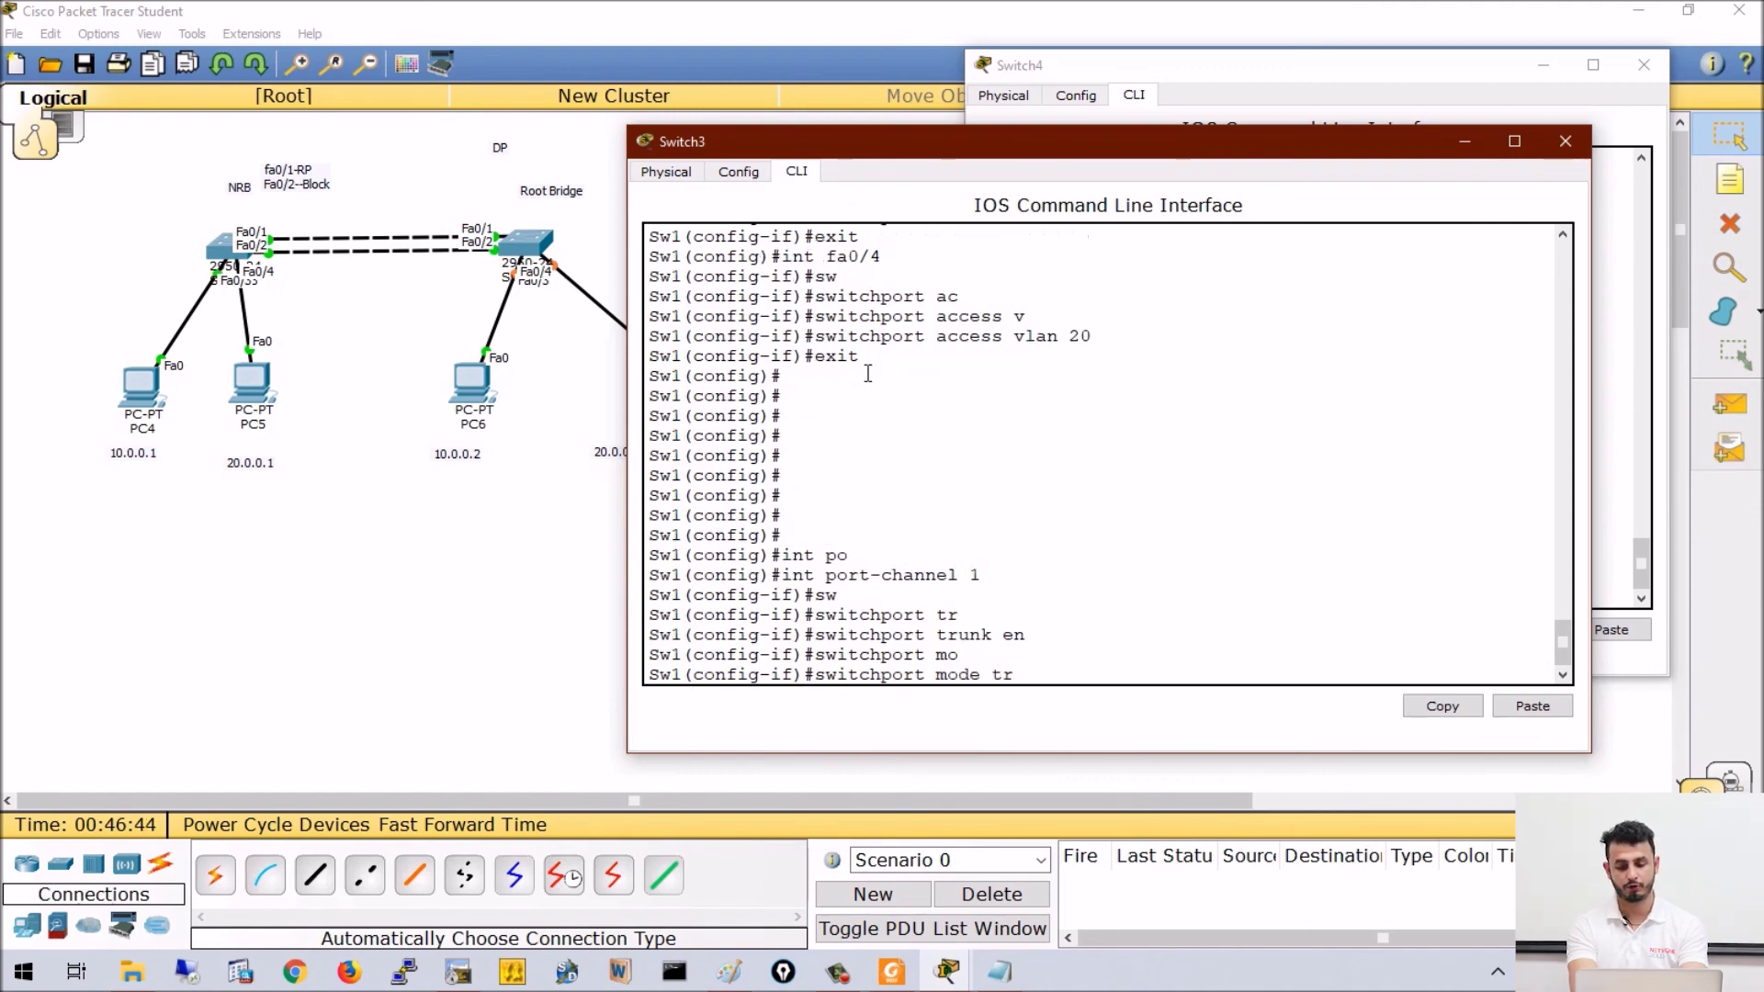
pyautogui.press('Tab')
pyautogui.press('Return')
pyautogui.write('exit')
pyautogui.press('Return')
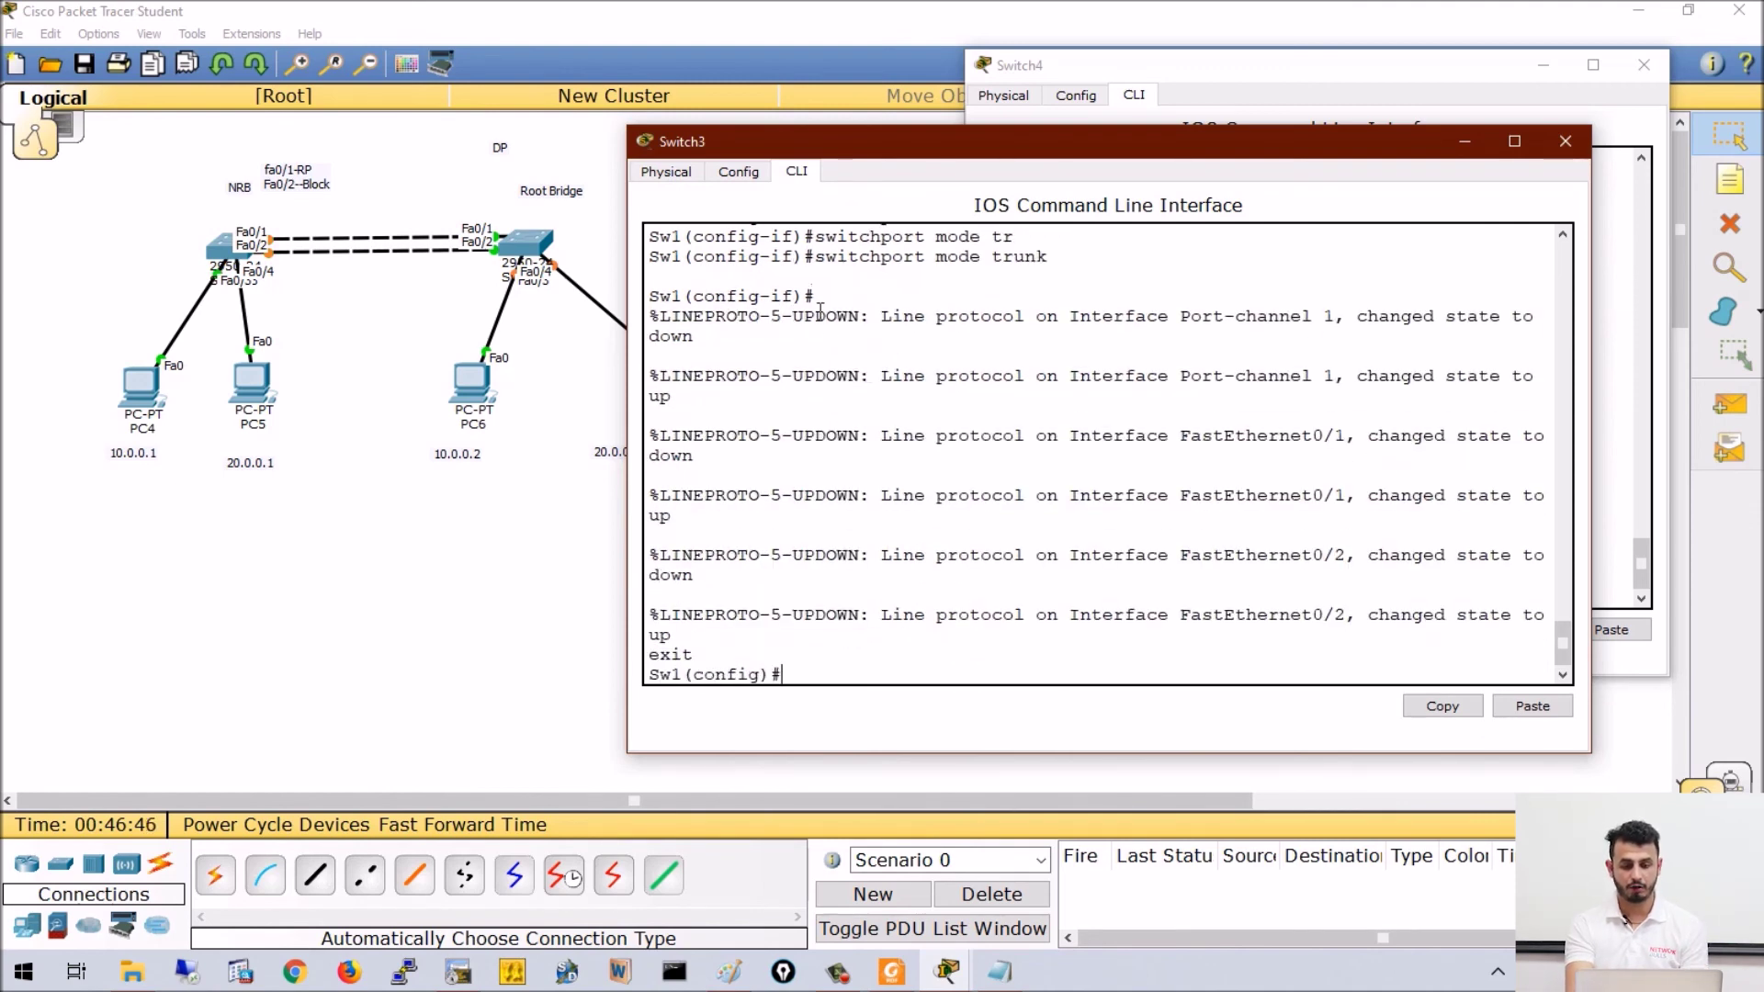
# - Switch to Sw2's command line and enter interface configuration for port-channel 1
pyautogui.click(946, 971)
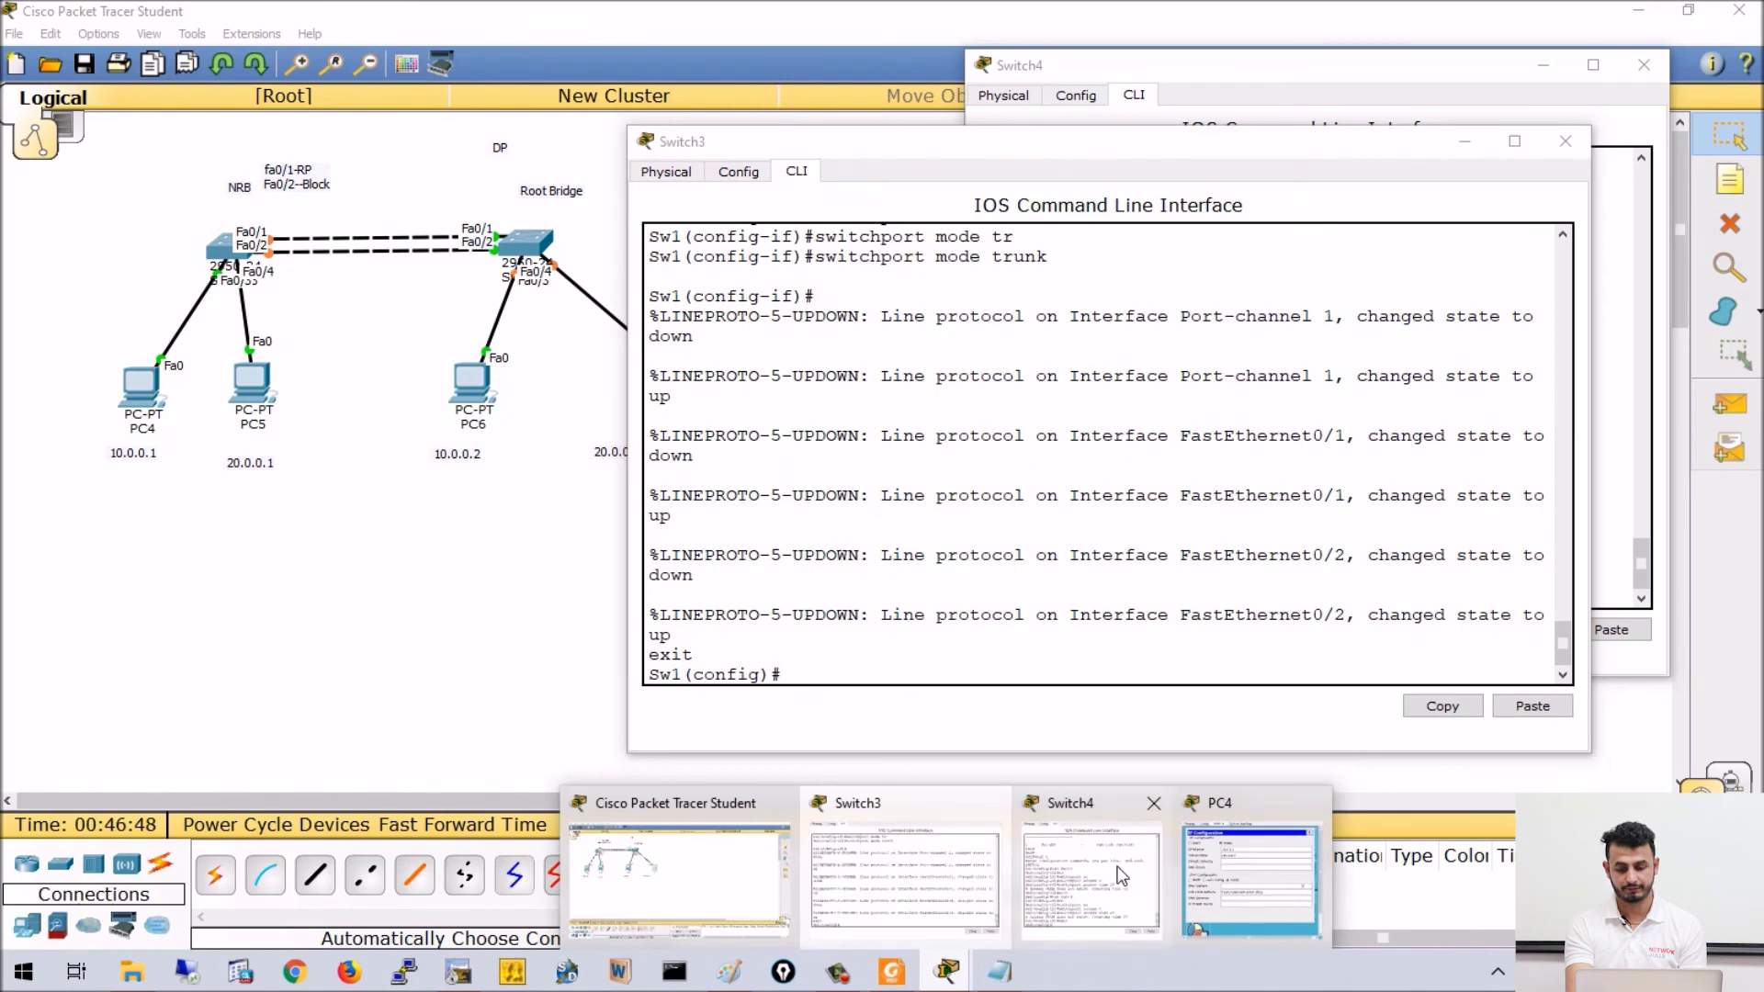
pyautogui.click(1118, 874)
pyautogui.press('Return')
pyautogui.press('Return')
pyautogui.write('int port-channel 1')
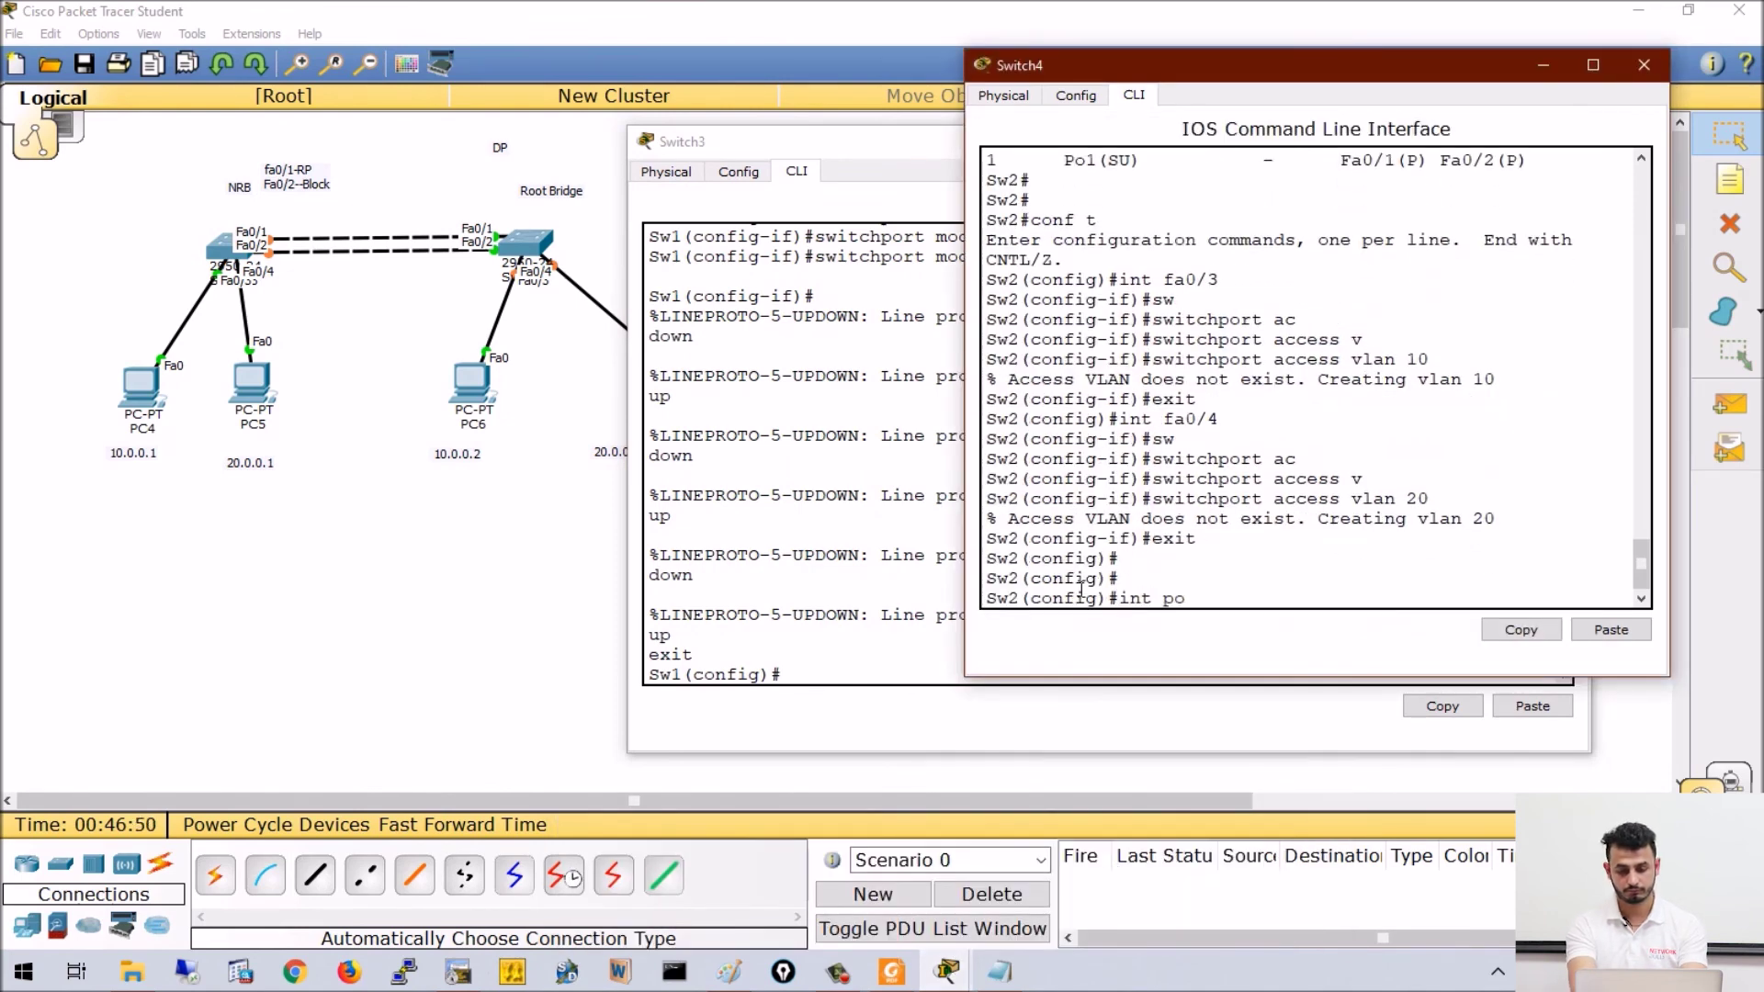
pyautogui.press('Tab')
pyautogui.write('1')
pyautogui.press('Return')
# - Set Sw2's port-channel 1 to switchport mode trunk and exit interface configuration
pyautogui.write('switchport')
pyautogui.press('Tab')
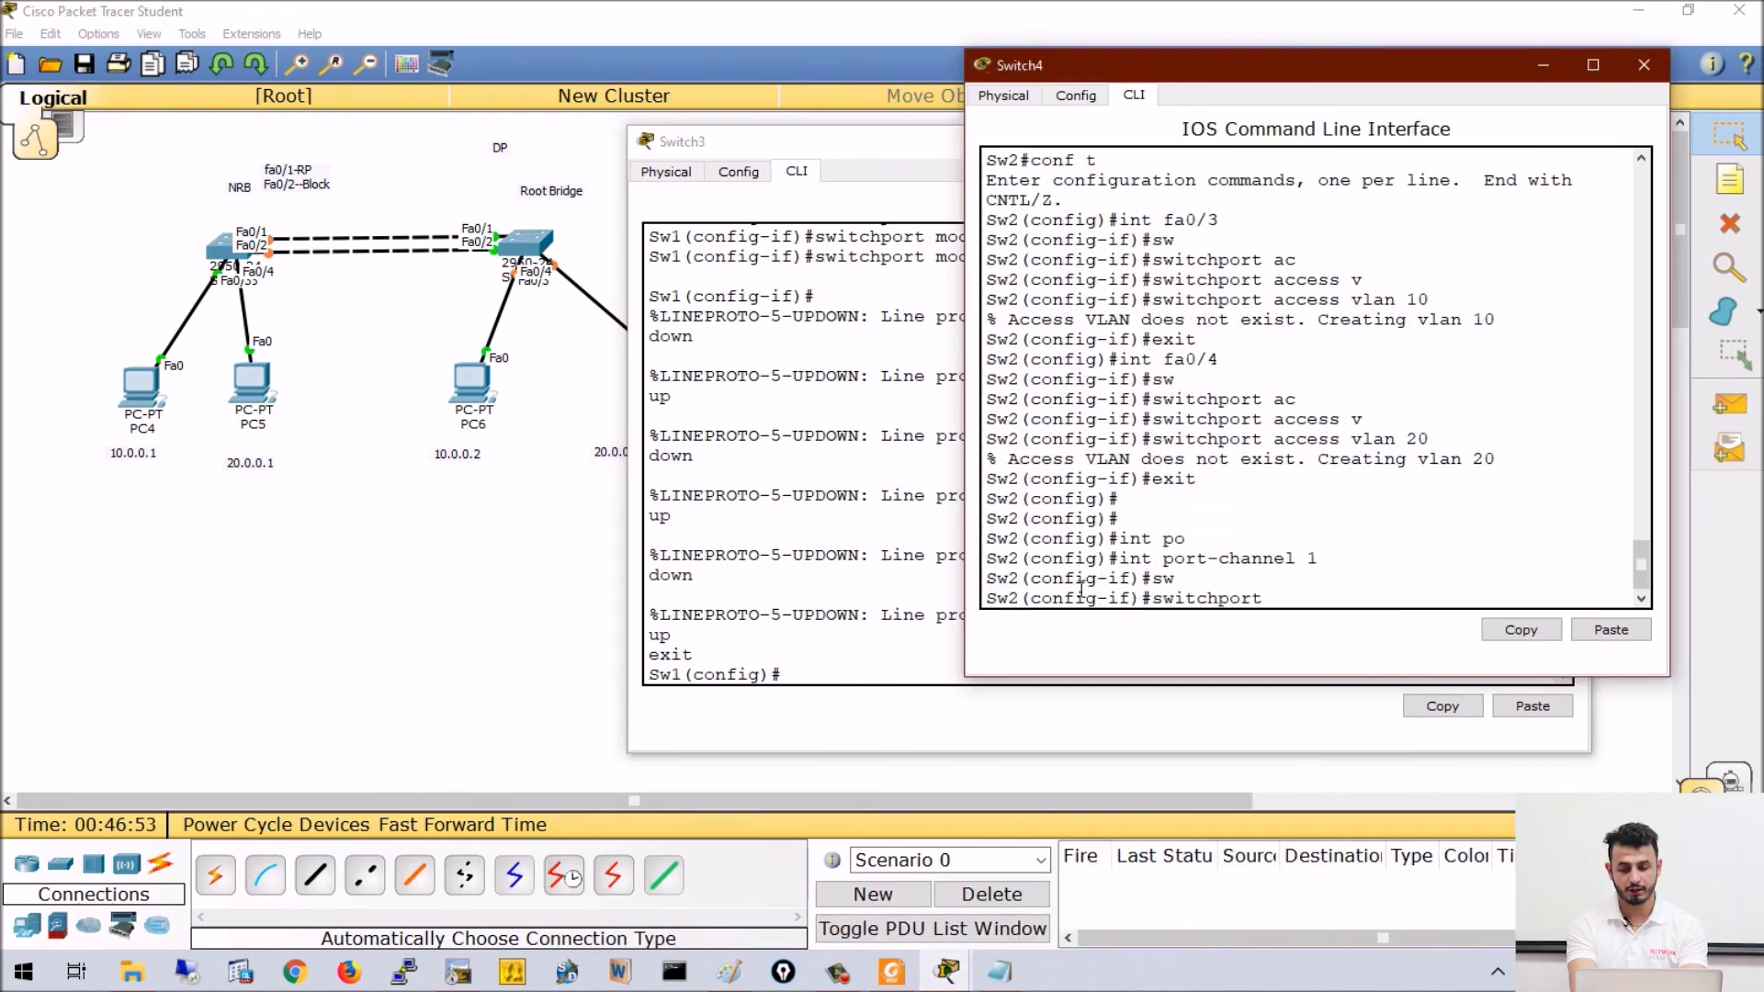
pyautogui.write('mo')
pyautogui.press('Tab')
pyautogui.write('tr')
pyautogui.press('Tab')
pyautogui.press('Return')
pyautogui.write('exit')
pyautogui.press('Return')
pyautogui.press('Return')
pyautogui.press('Return')
pyautogui.press('Return')
pyautogui.press('Return')
pyautogui.press('Return')
pyautogui.press('Return')
pyautogui.press('Return')
pyautogui.press('Return')
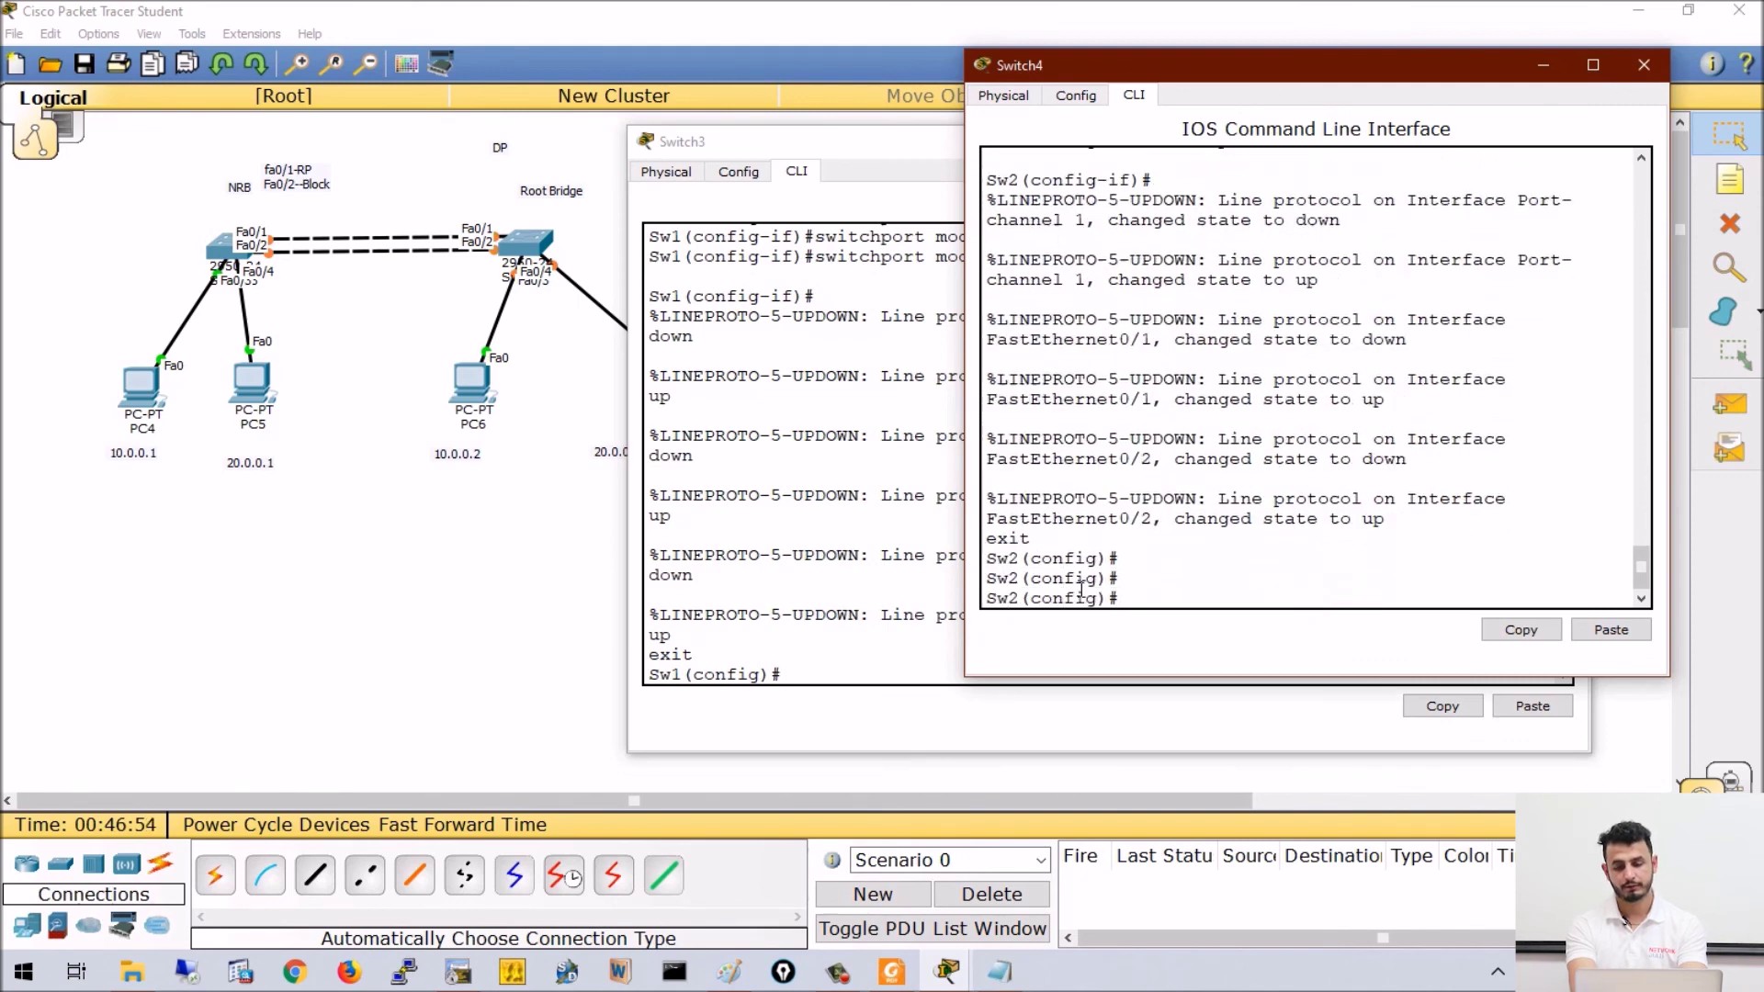
# - Return to the topology and send a simple PDU from PC4 to PC6 to test VLAN 10 connectivity
pyautogui.click(883, 532)
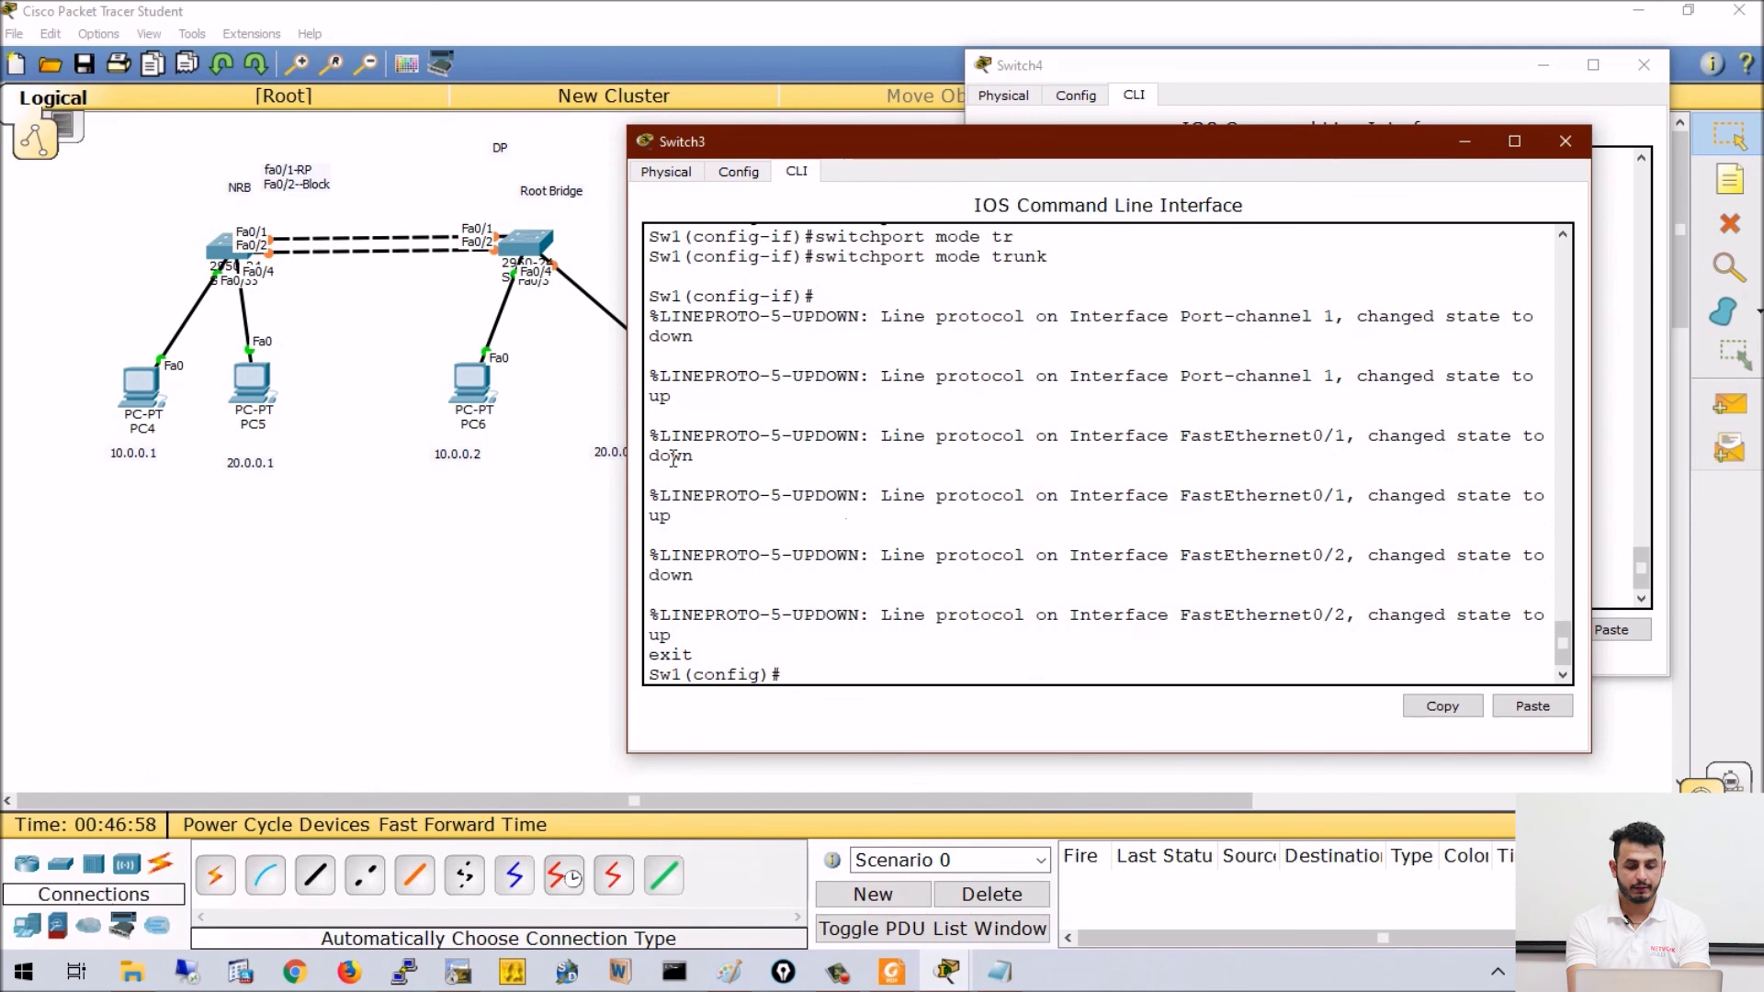
pyautogui.click(475, 827)
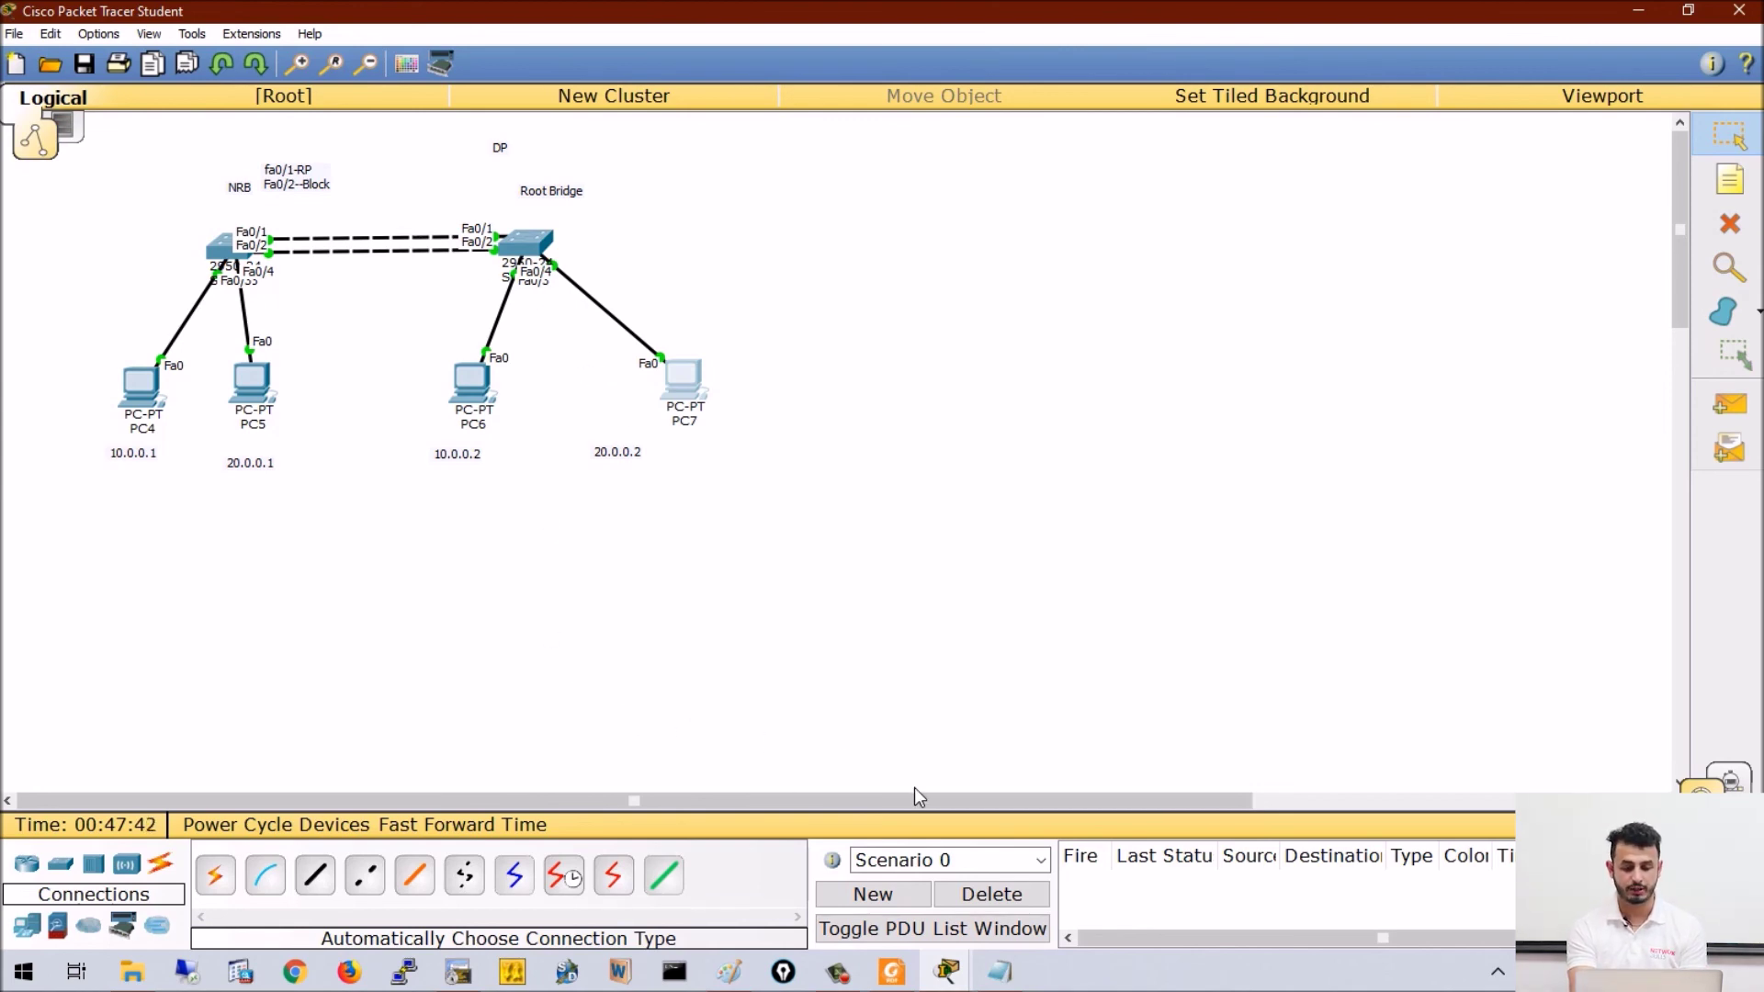
pyautogui.click(1730, 408)
pyautogui.click(146, 390)
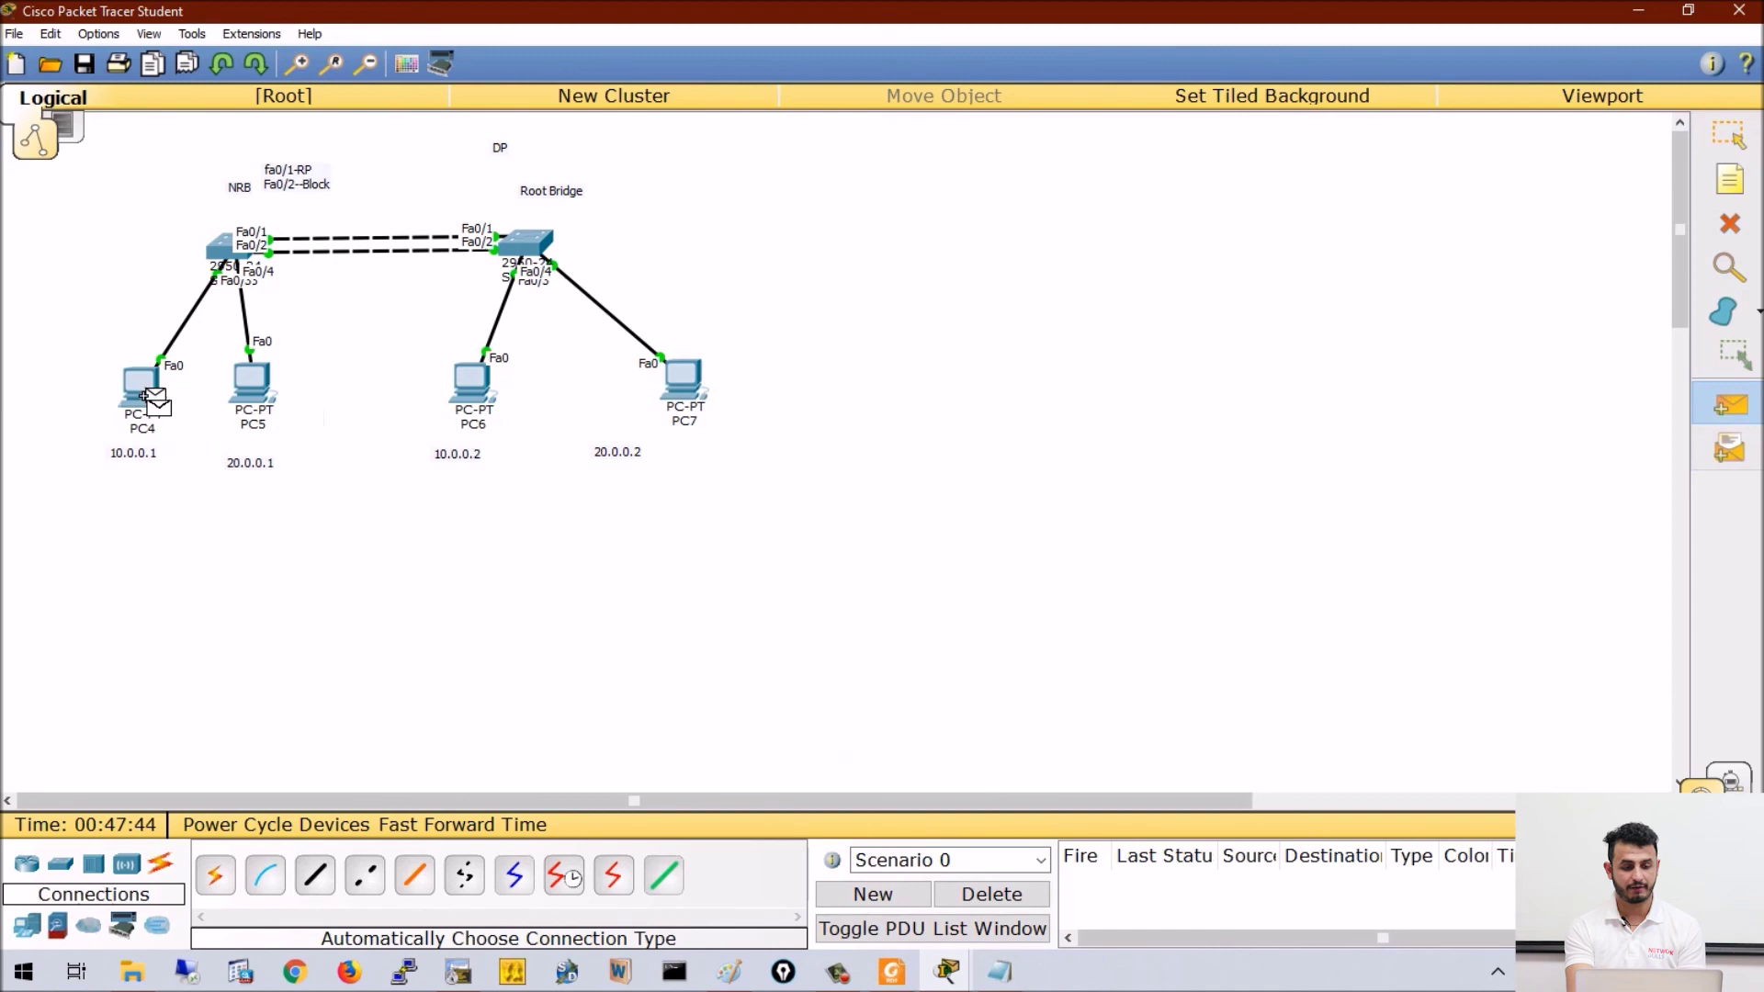
pyautogui.click(475, 389)
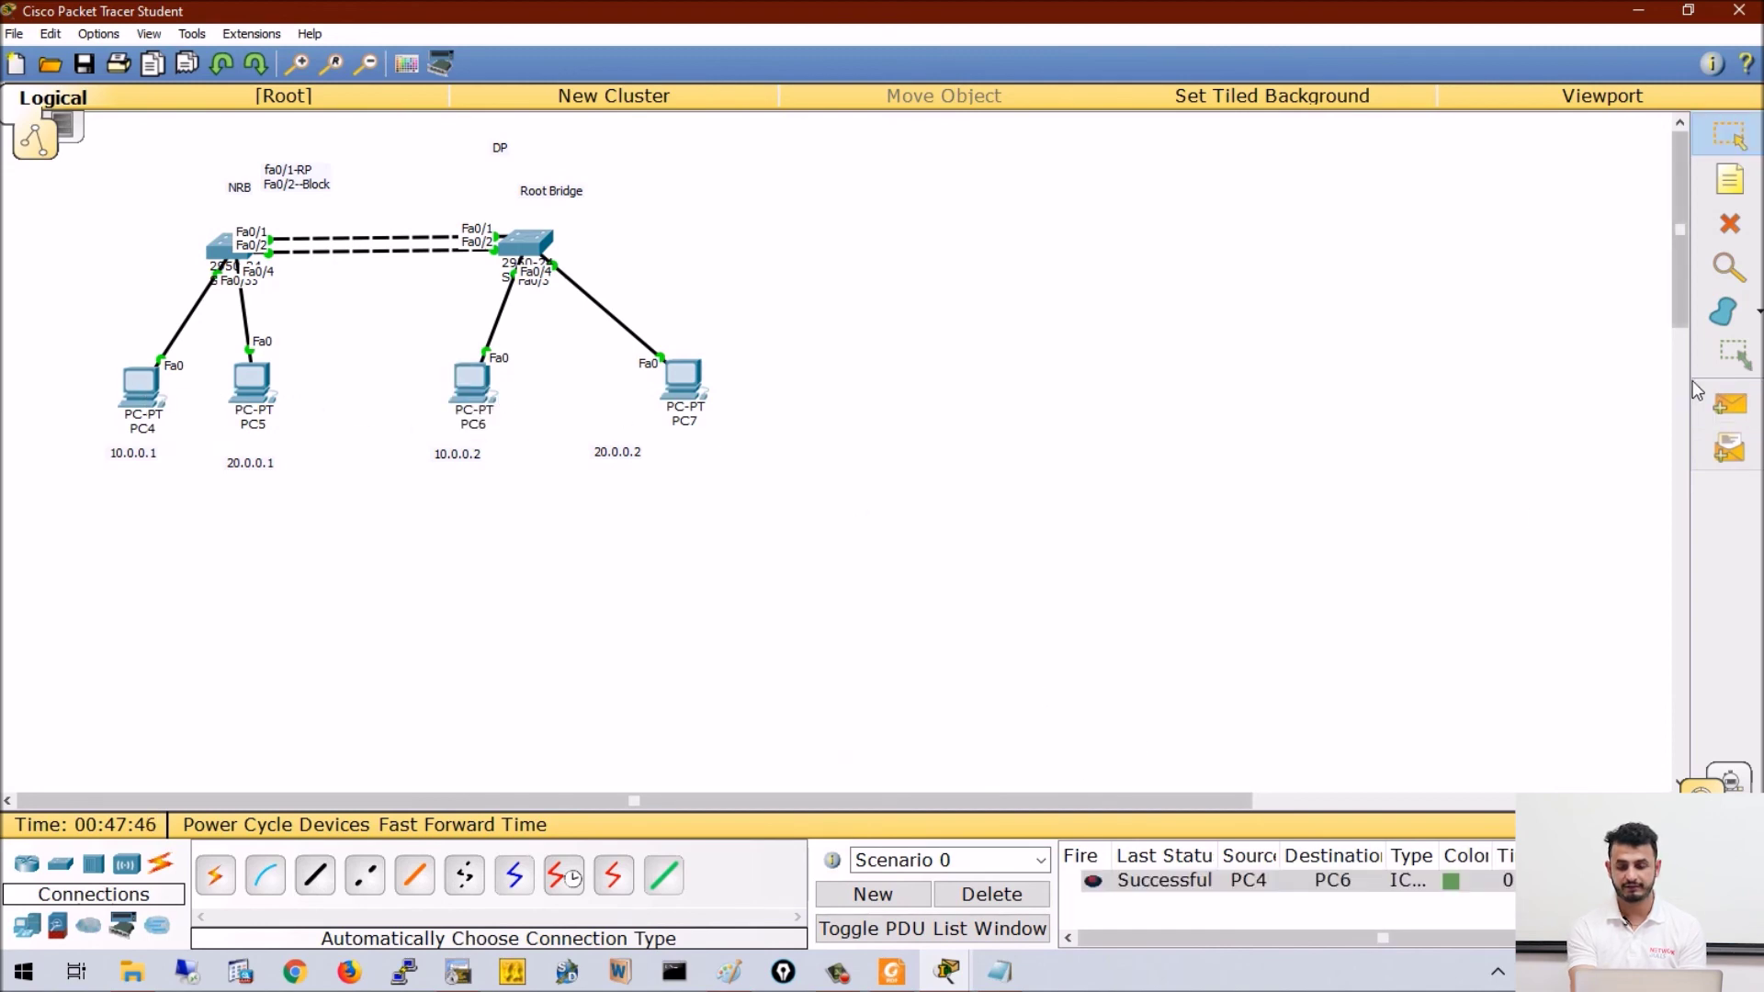
# - Send a simple PDU from PC5 to PC7 to test VLAN 20 connectivity
pyautogui.click(1727, 404)
pyautogui.click(248, 384)
pyautogui.click(684, 376)
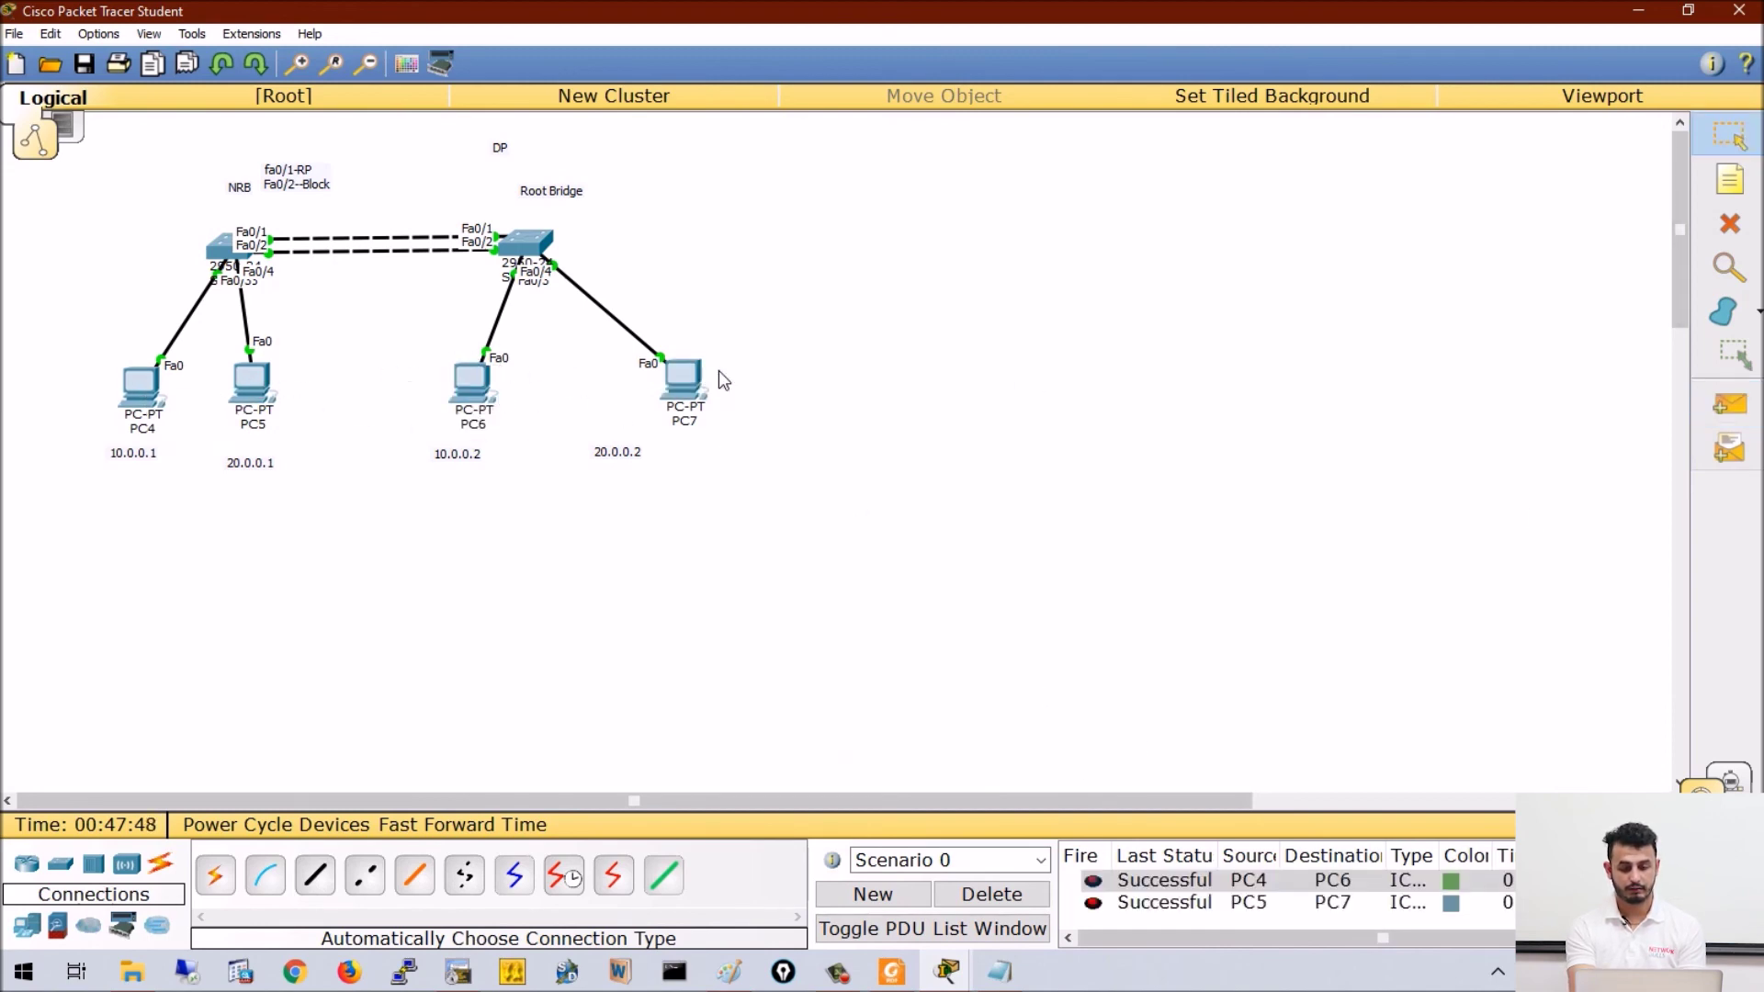